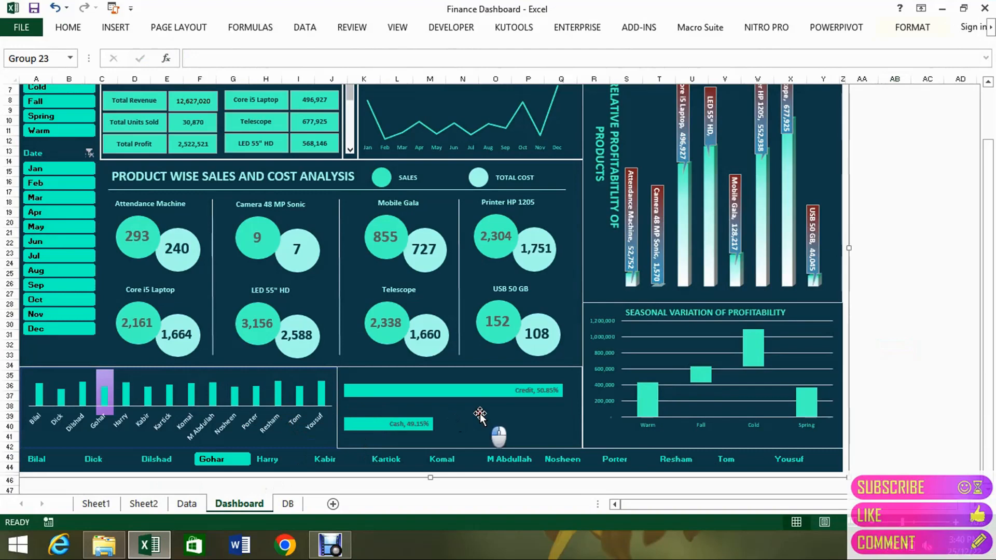
Copy the product-wise net profit pivot table in A3:B12 of Sheet2.
{"action": "left_click", "coordinate": [480, 413]}
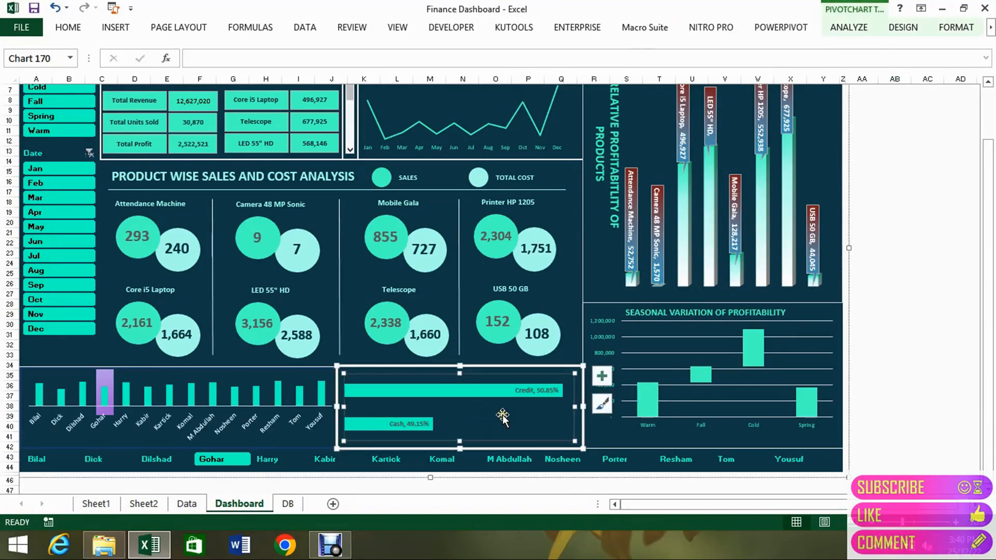
{"action": "left_click", "coordinate": [133, 506]}
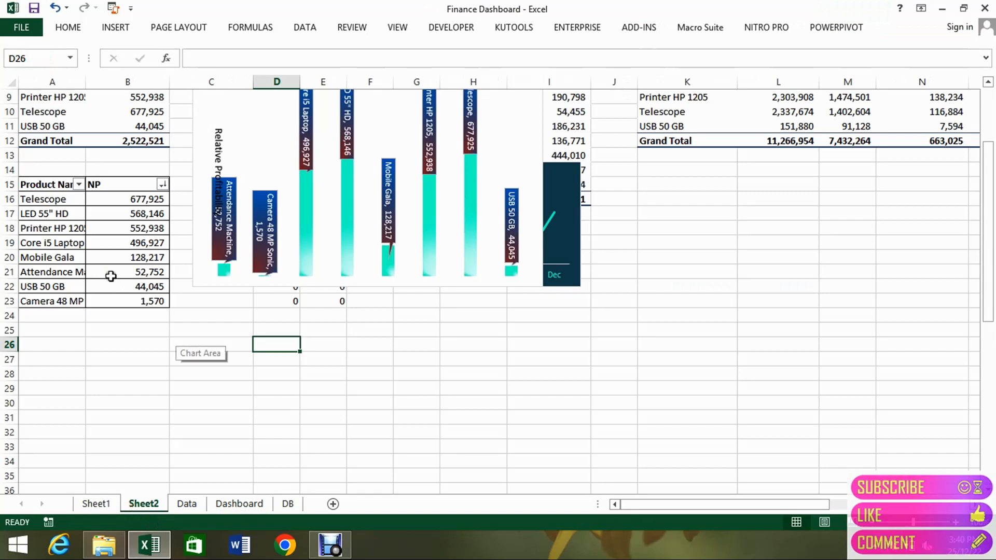
{"action": "left_click", "coordinate": [110, 275]}
{"action": "key", "text": "ctrl+Up"}
{"action": "key", "text": "ctrl+Up"}
{"action": "key", "text": "ctrl+Up"}
{"action": "key", "text": "ctrl+Up"}
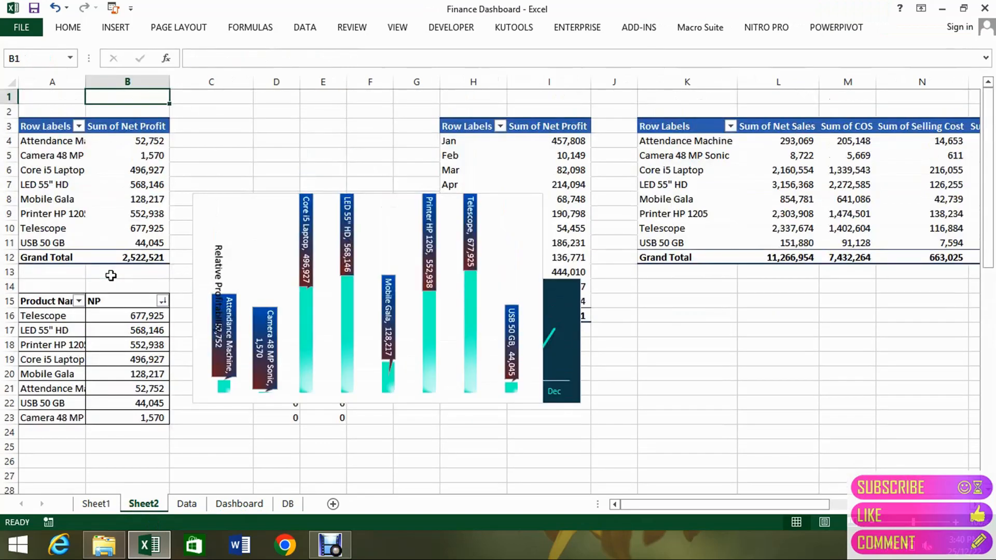
{"action": "key", "text": "ctrl+Down"}
{"action": "key", "text": "Left"}
{"action": "key", "text": "ctrl+a"}
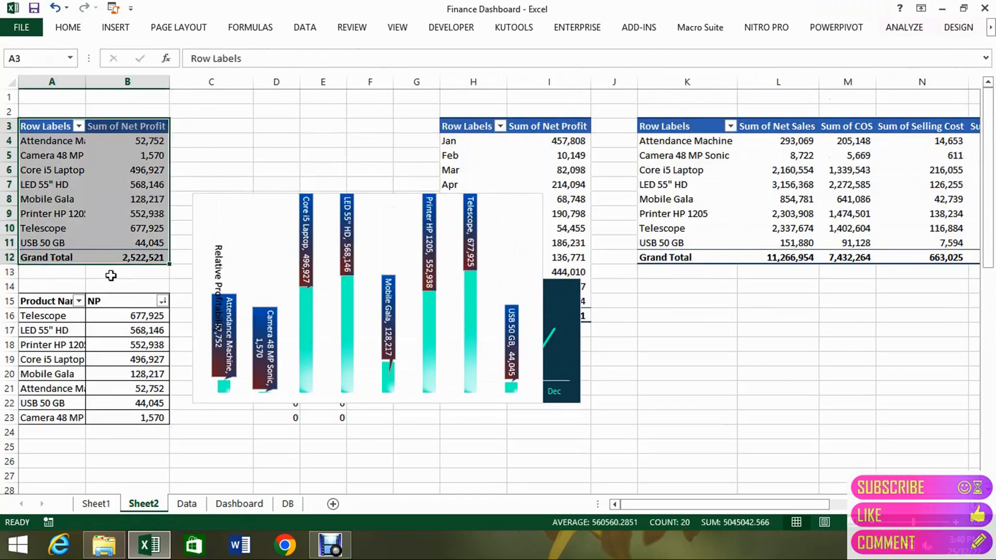
{"action": "key", "text": "ctrl+c"}
Paste the copied pivot table below the sorted product list, starting at cell A27.
{"action": "key", "text": "ctrl+Down"}
{"action": "key", "text": "ctrl+Down"}
{"action": "key", "text": "ctrl+Down"}
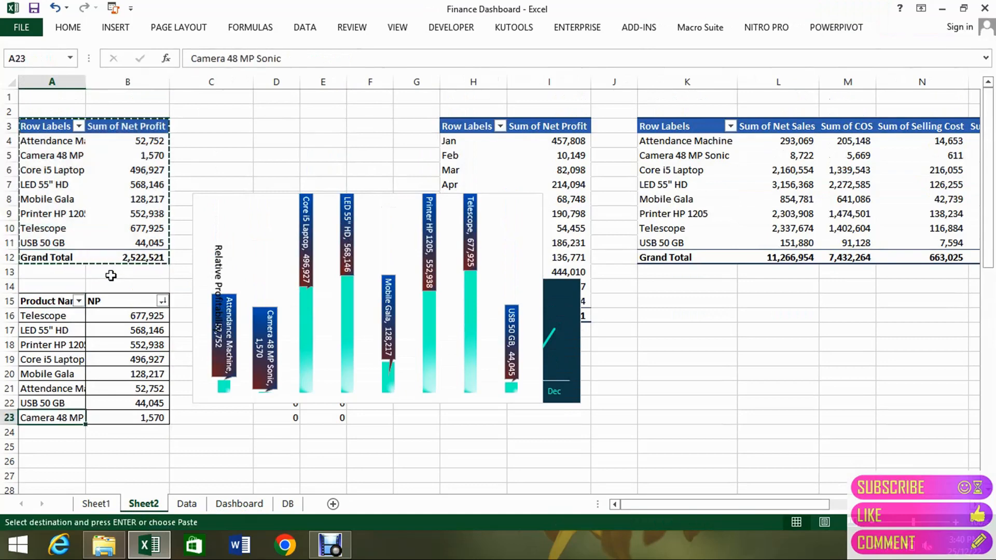
{"action": "key", "text": "ctrl+Down"}
{"action": "key", "text": "ctrl+Up"}
{"action": "key", "text": "Down"}
{"action": "key", "text": "Down"}
{"action": "key", "text": "Down"}
{"action": "key", "text": "Down"}
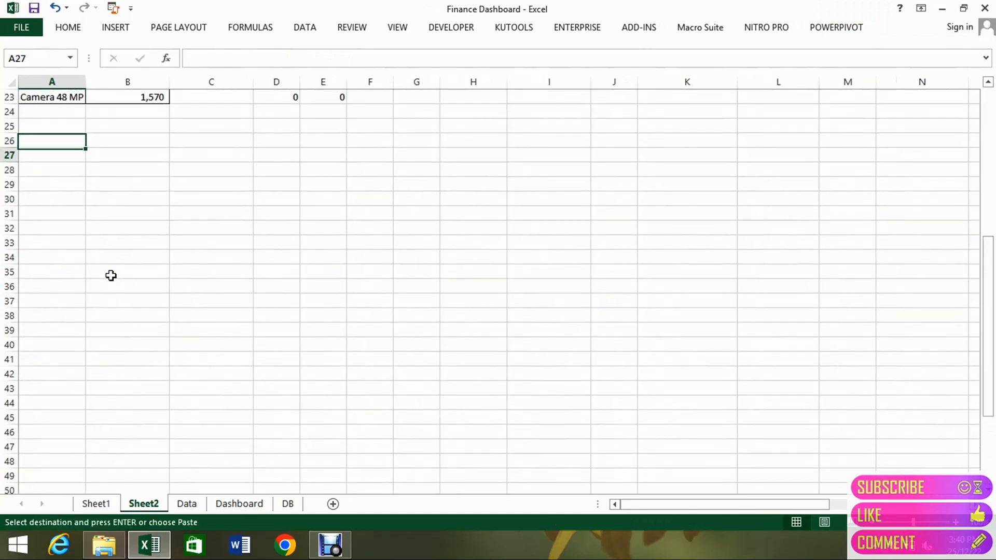
{"action": "key", "text": "Return"}
Replace the Product field with Customer Category in the rows of the pasted pivot table.
{"action": "left_click", "coordinate": [123, 225]}
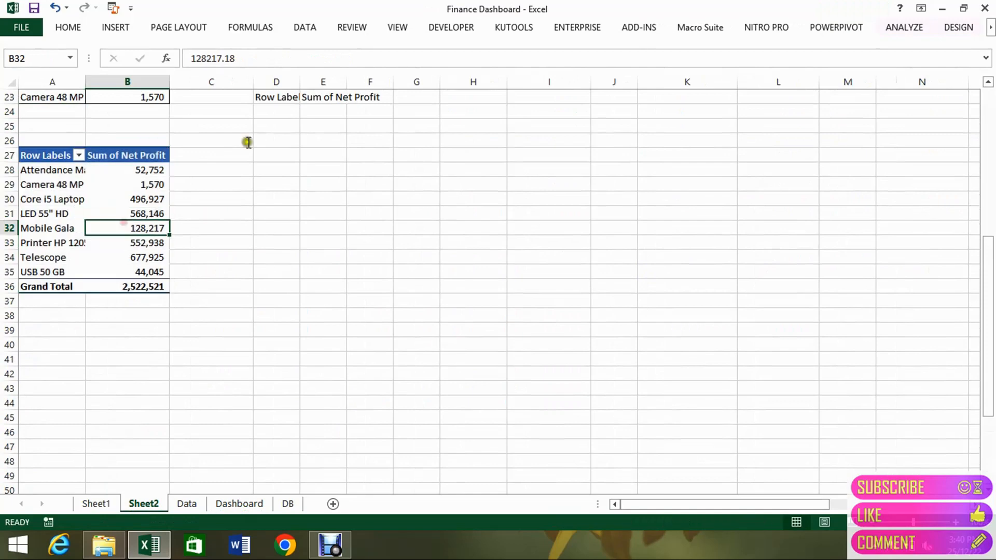
{"action": "left_click", "coordinate": [904, 27]}
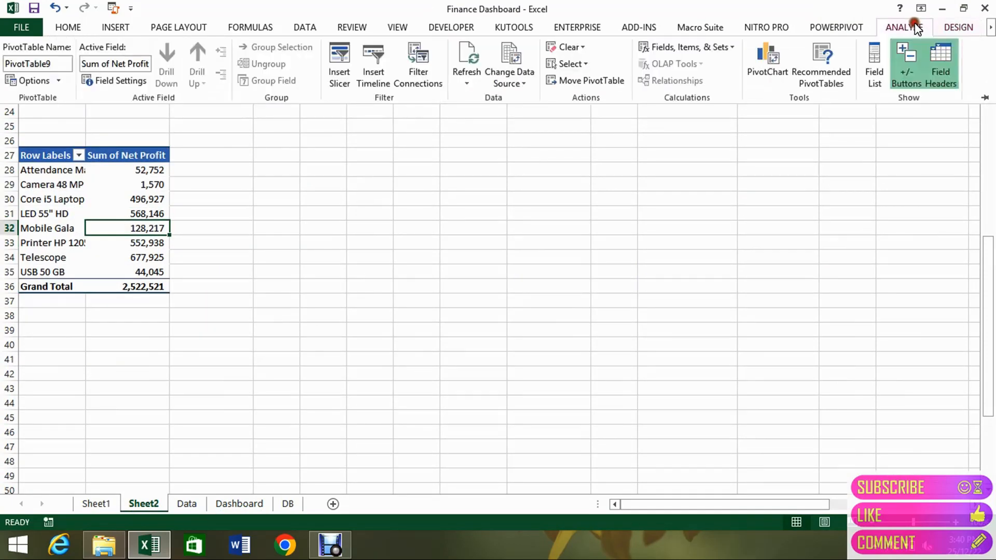
{"action": "left_click", "coordinate": [875, 67]}
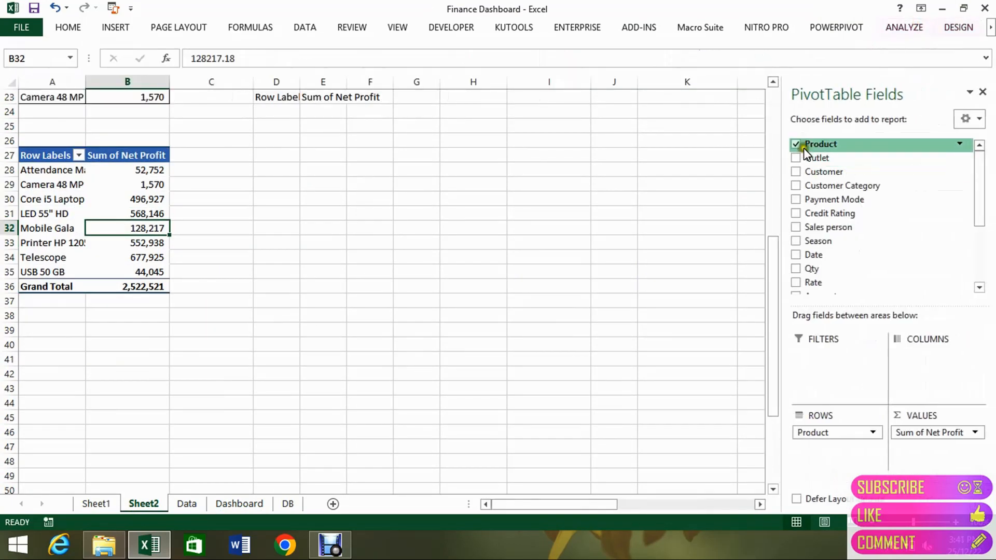
{"action": "left_click", "coordinate": [796, 143]}
{"action": "left_click", "coordinate": [795, 187]}
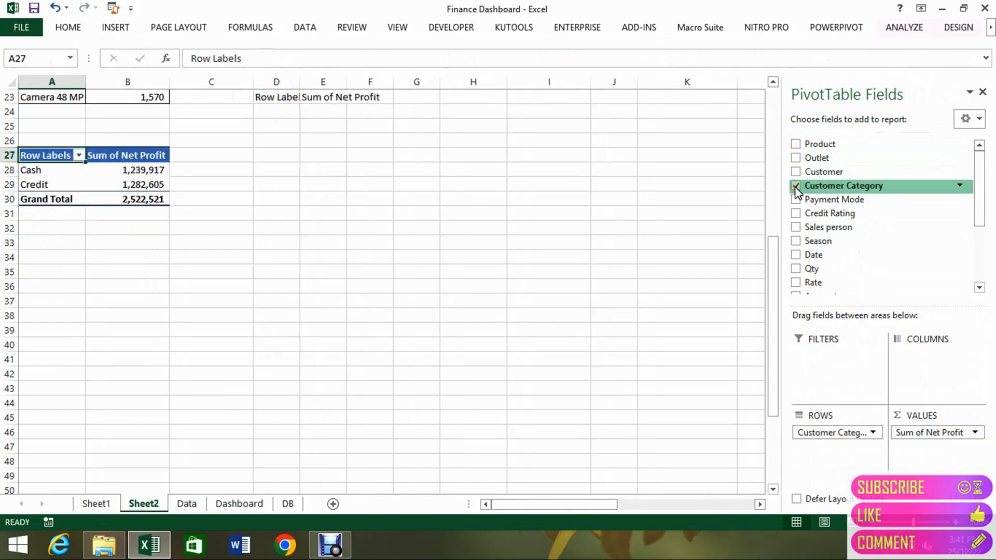
Show the Customer Category pivot table's net profit values as % of Grand Total.
{"action": "left_click", "coordinate": [232, 506]}
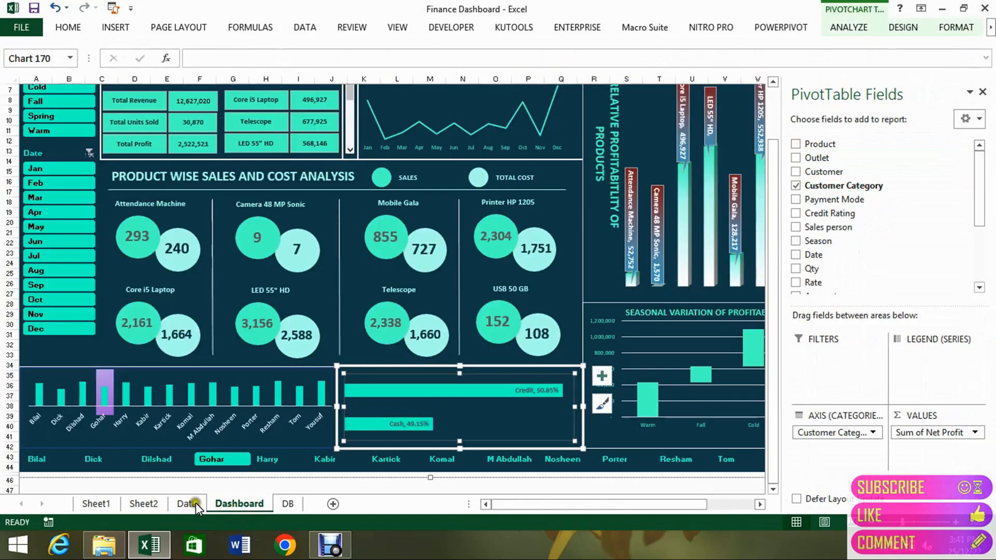
{"action": "left_click", "coordinate": [141, 504]}
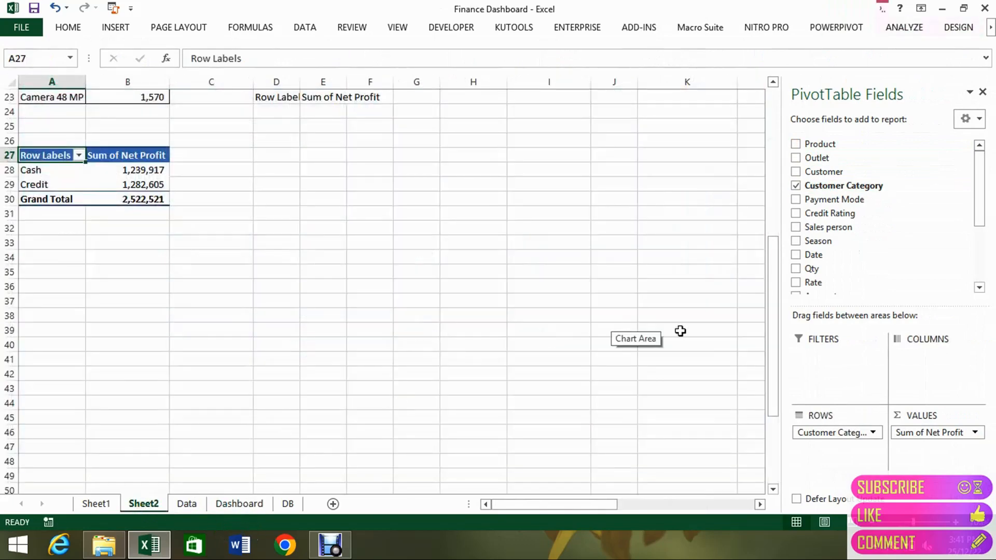
{"action": "left_click", "coordinate": [151, 183]}
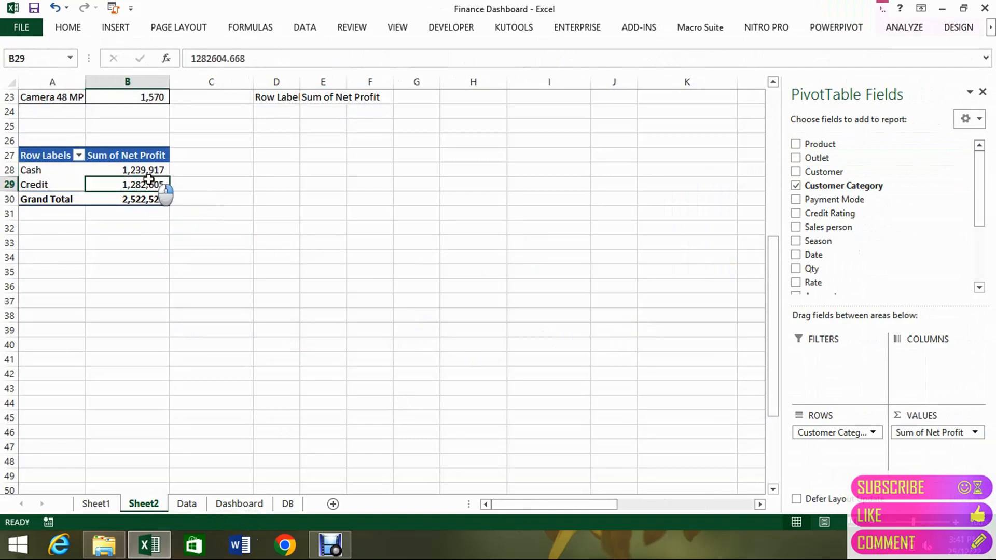
{"action": "right_click", "coordinate": [151, 181]}
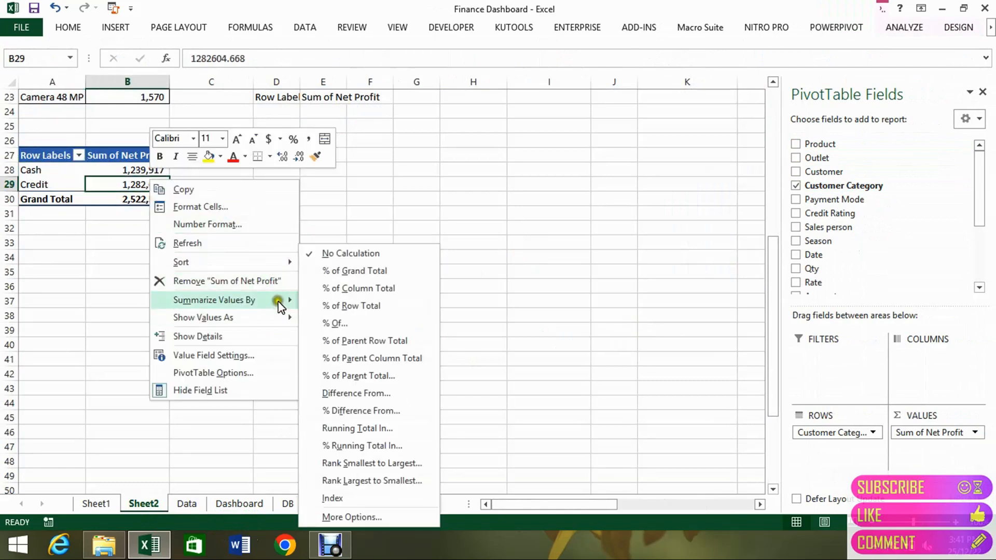
{"action": "mouse_move", "coordinate": [279, 305]}
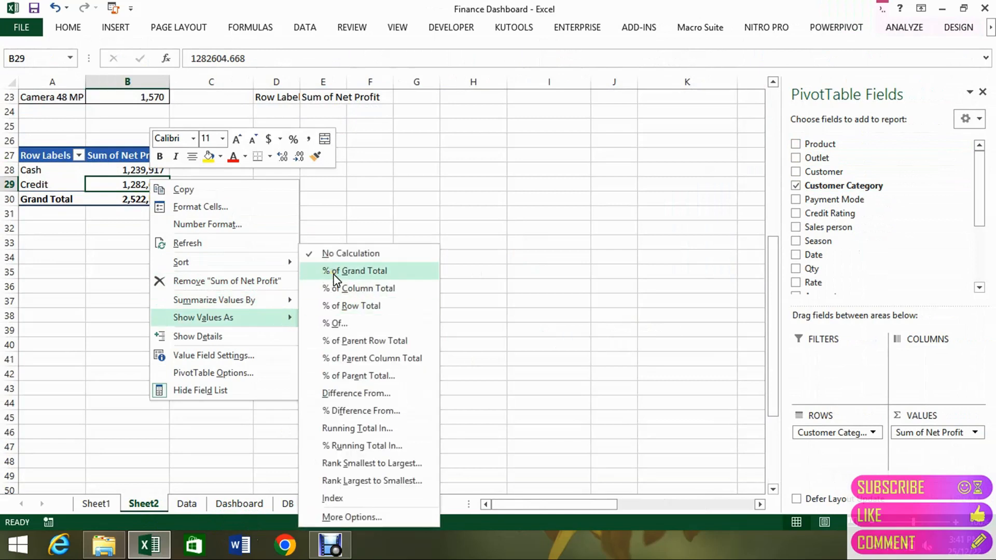
{"action": "left_click", "coordinate": [335, 280]}
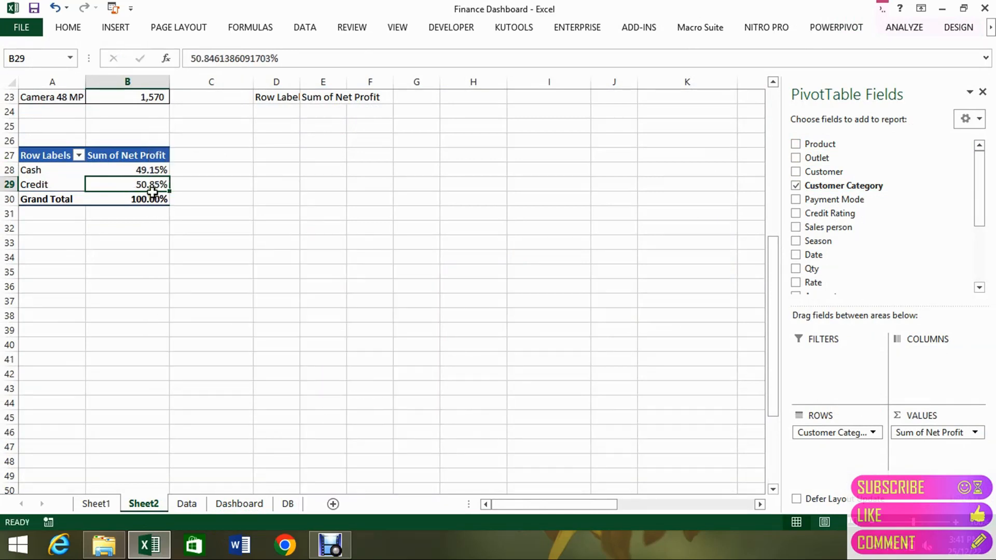
Insert a 2-D stacked bar chart from the Customer Category pivot table.
{"action": "left_click", "coordinate": [131, 28]}
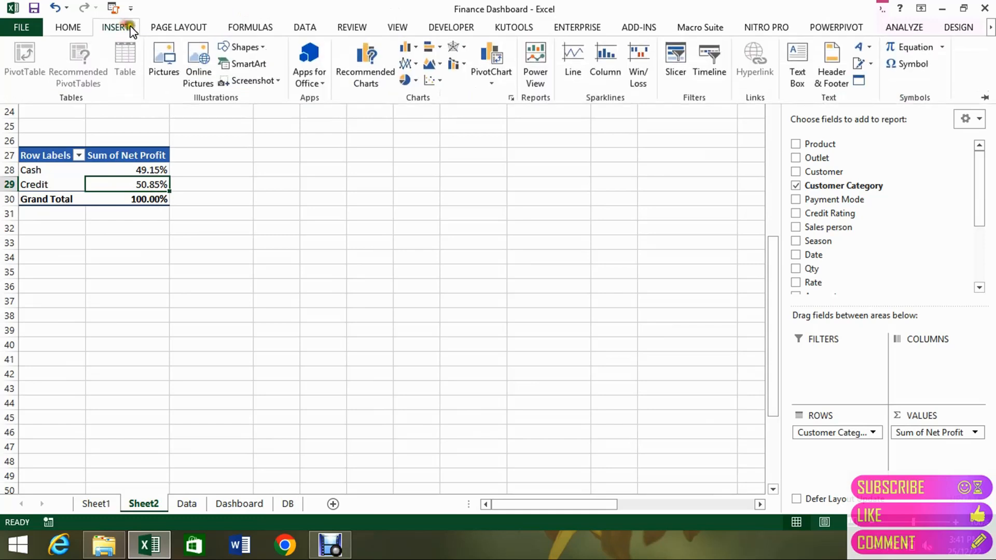
{"action": "left_click", "coordinate": [430, 49]}
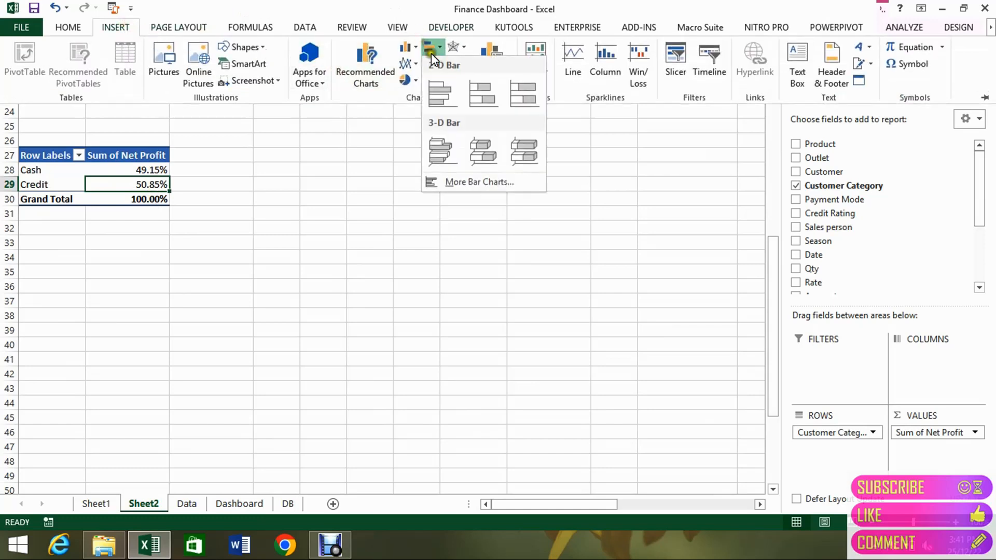
{"action": "left_click", "coordinate": [475, 94]}
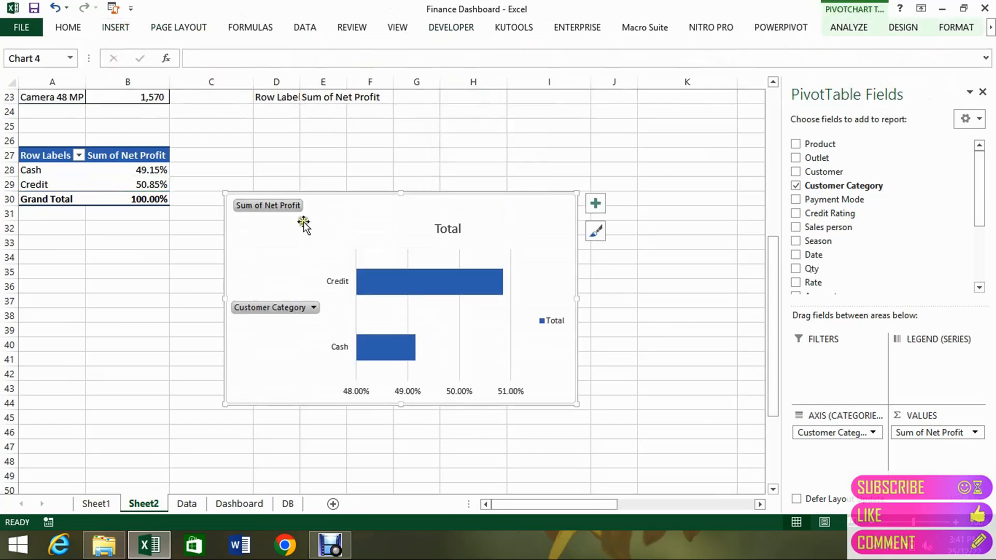
{"action": "right_click", "coordinate": [285, 204]}
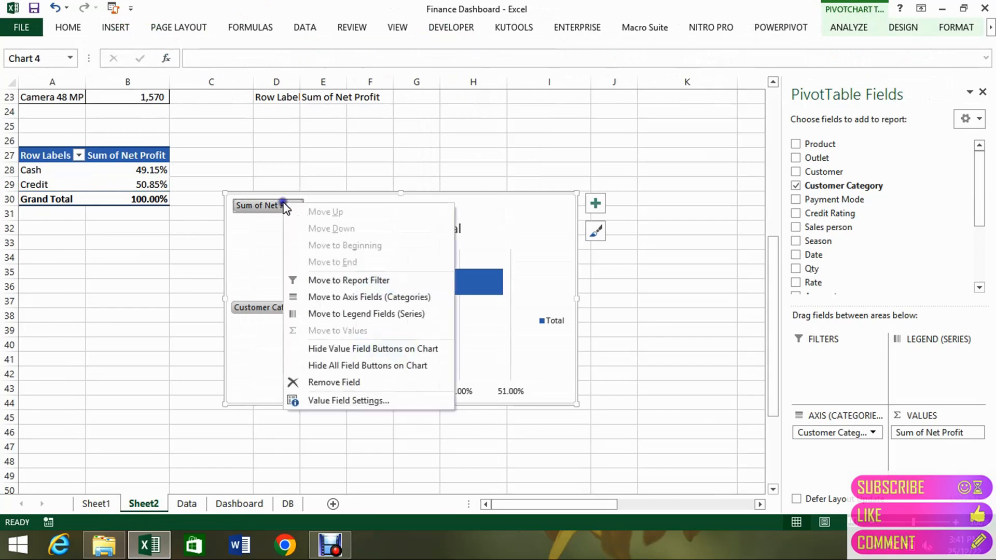
{"action": "left_click", "coordinate": [344, 382]}
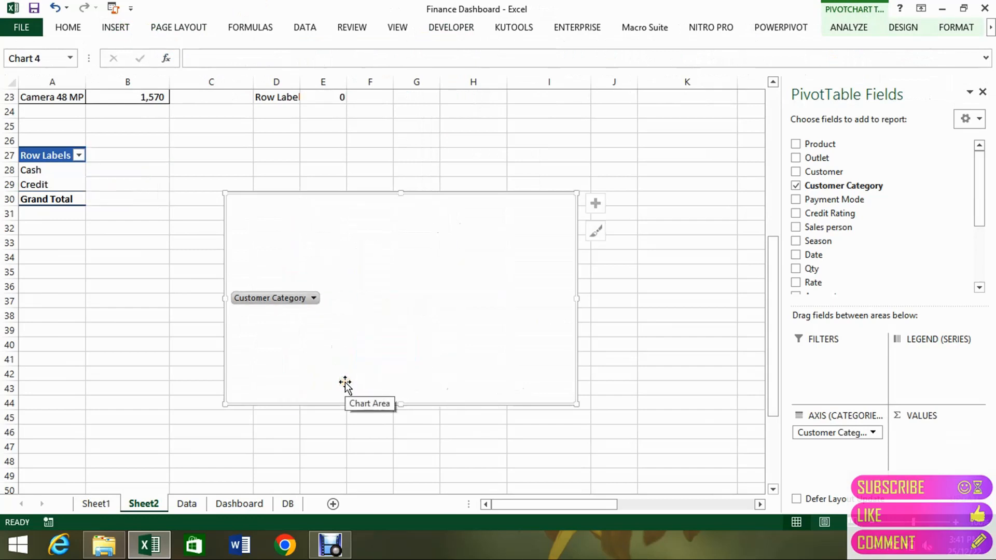
{"action": "key", "text": "ctrl+z"}
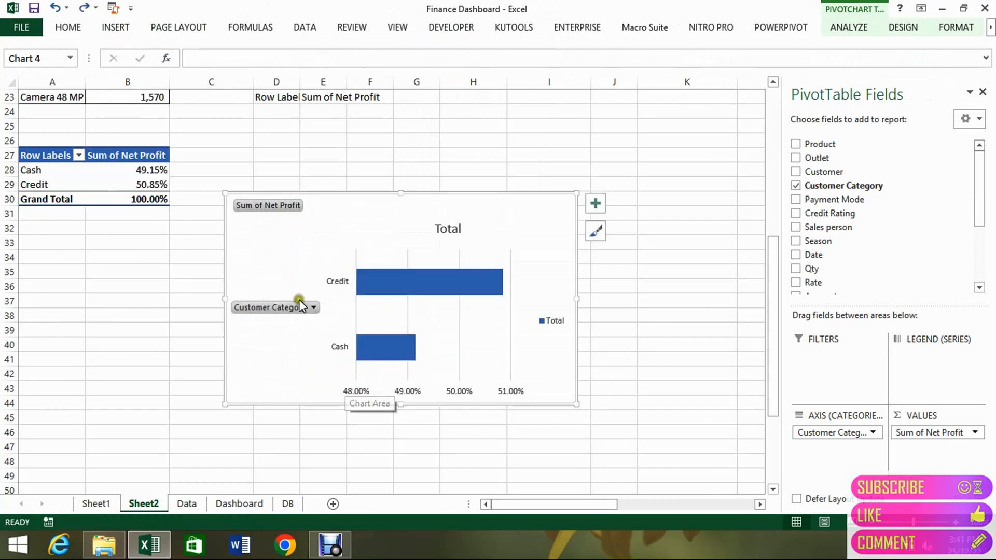
Hide all field buttons on the new bar chart and delete its legend.
{"action": "right_click", "coordinate": [279, 204]}
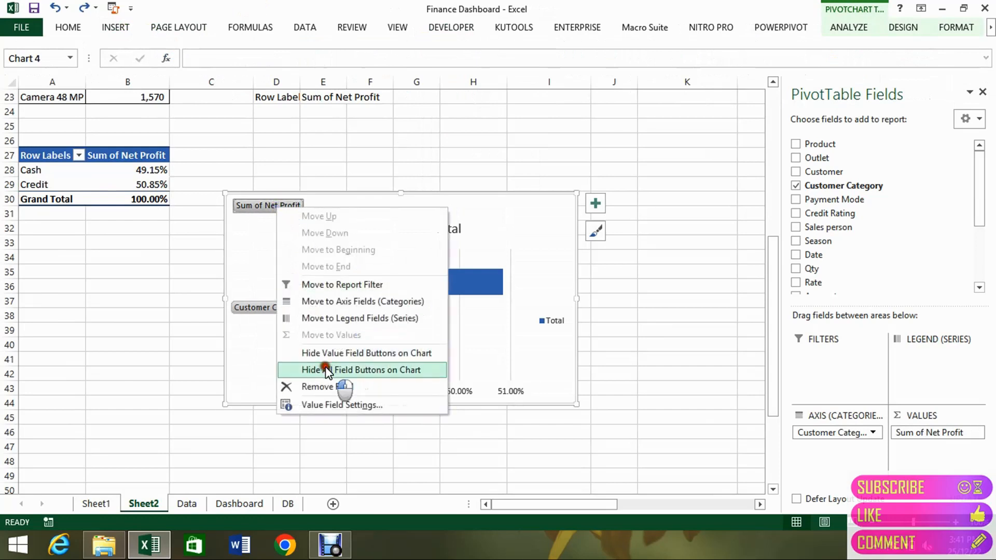
{"action": "left_click", "coordinate": [327, 370]}
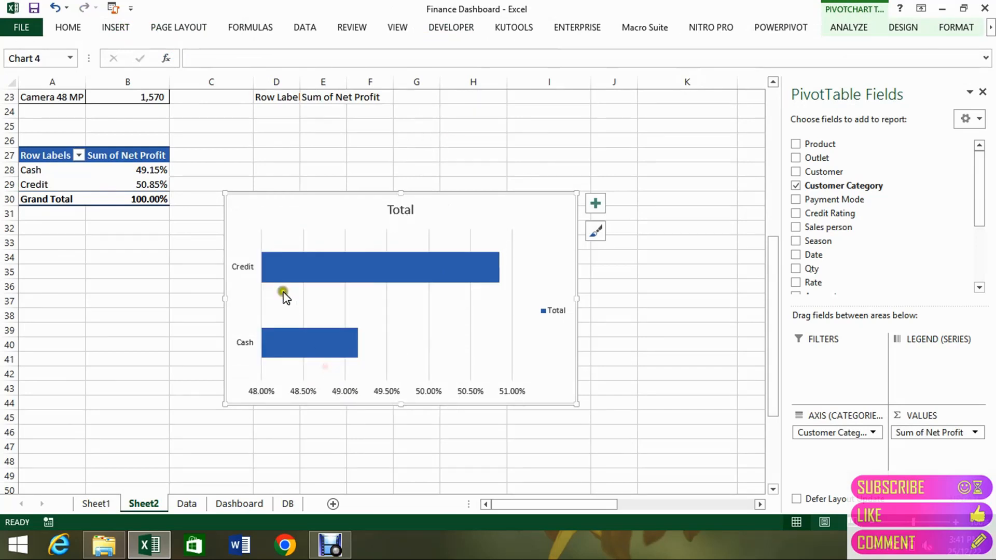
{"action": "left_click", "coordinate": [544, 312]}
{"action": "key", "text": "Delete"}
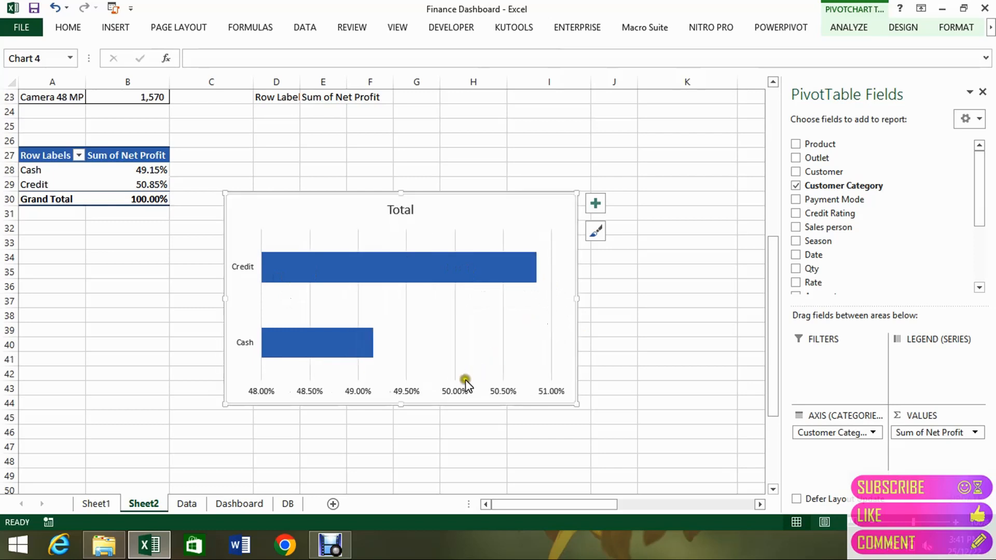
Delete the bar chart's horizontal value axis, vertical gridlines and title.
{"action": "left_click", "coordinate": [455, 392]}
{"action": "key", "text": "Delete"}
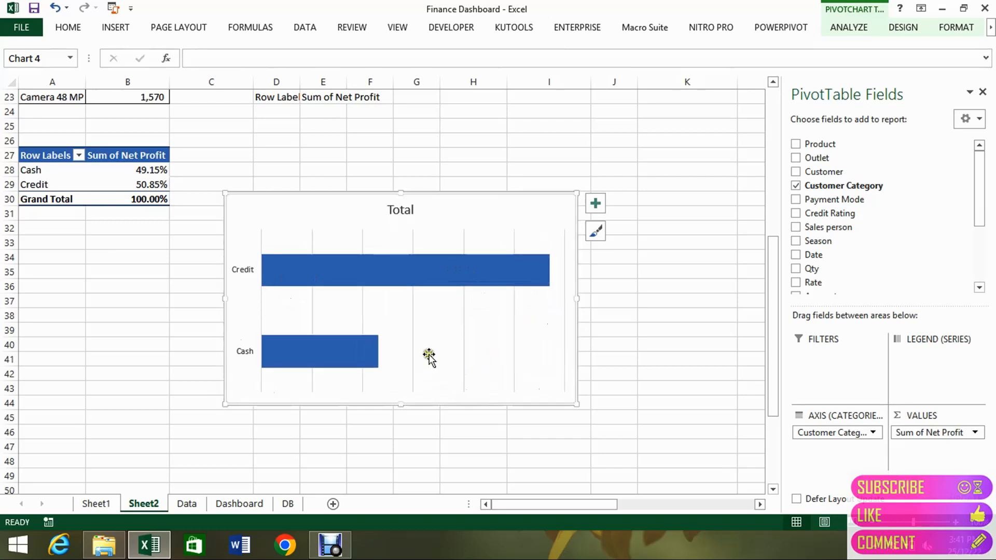
{"action": "left_click", "coordinate": [413, 345]}
{"action": "key", "text": "Delete"}
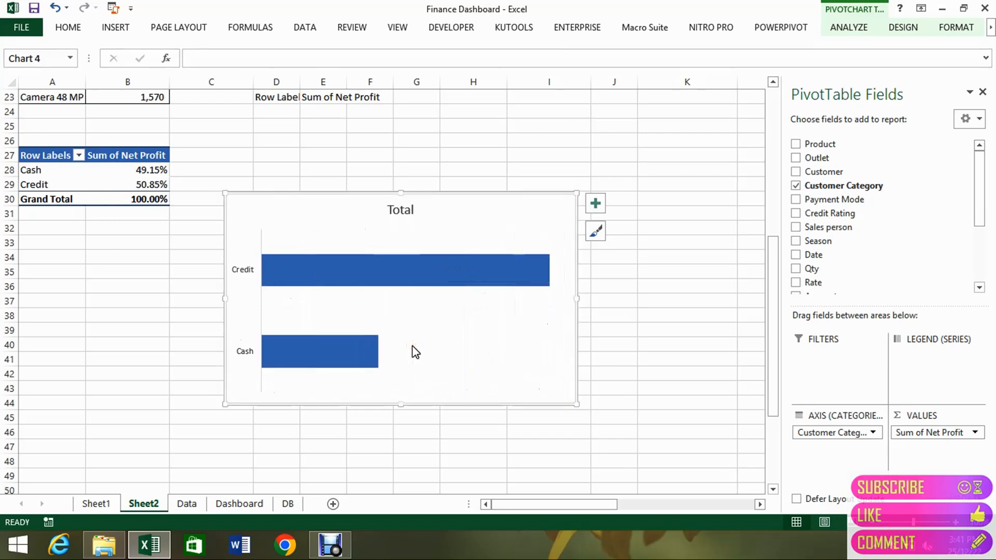
{"action": "left_click", "coordinate": [400, 211]}
{"action": "key", "text": "Delete"}
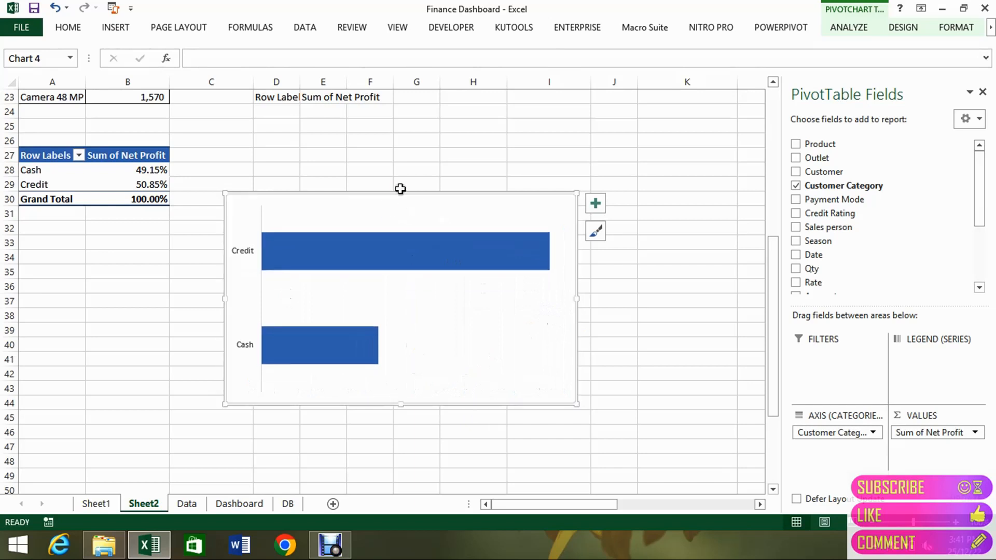
Shorten the bar chart by lowering its upper edge to about row 35 and fill its bars with turquoise.
{"action": "left_click_drag", "start_coordinate": [400, 189], "coordinate": [405, 278]}
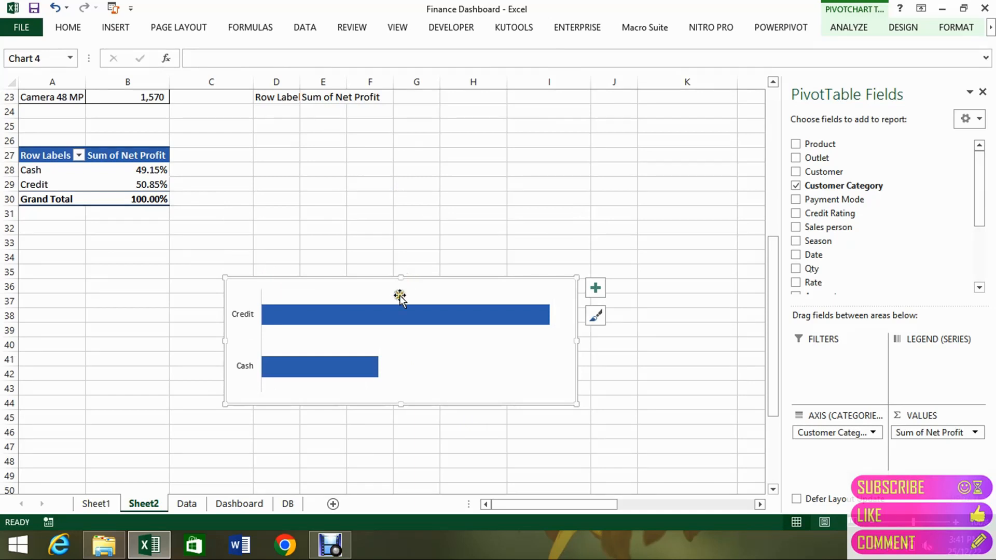
{"action": "left_click", "coordinate": [389, 314]}
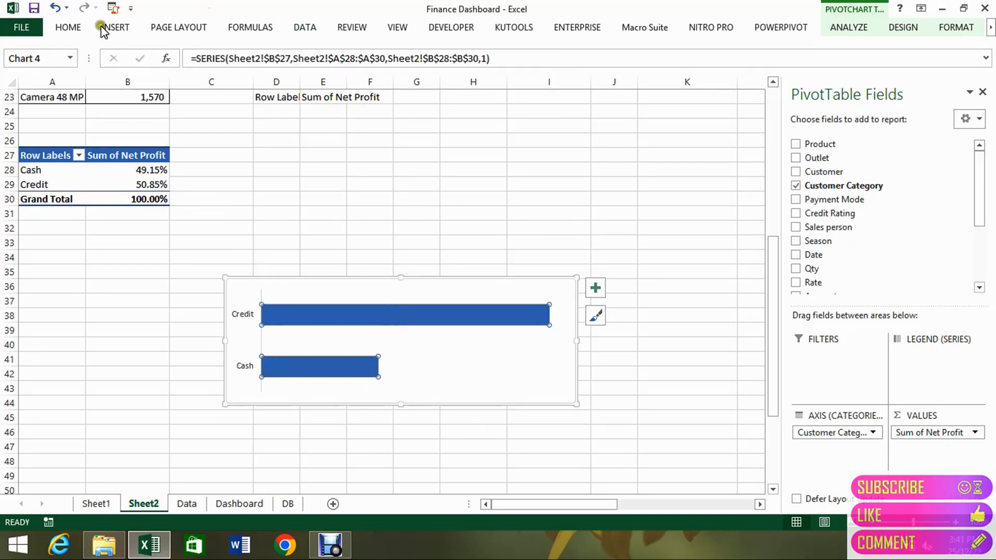
{"action": "left_click", "coordinate": [69, 27]}
{"action": "left_click", "coordinate": [220, 76]}
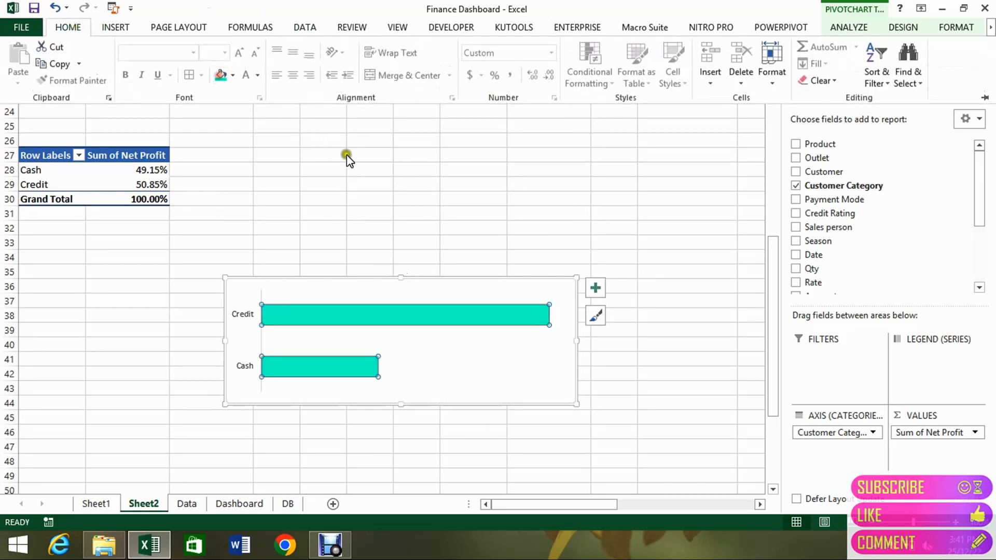
{"action": "left_click", "coordinate": [539, 312]}
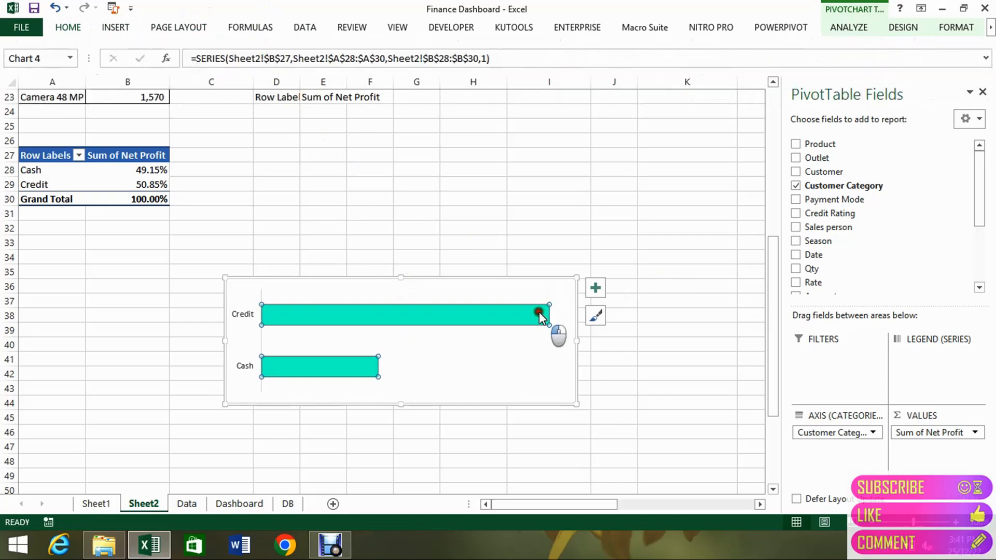
{"action": "left_click", "coordinate": [595, 317]}
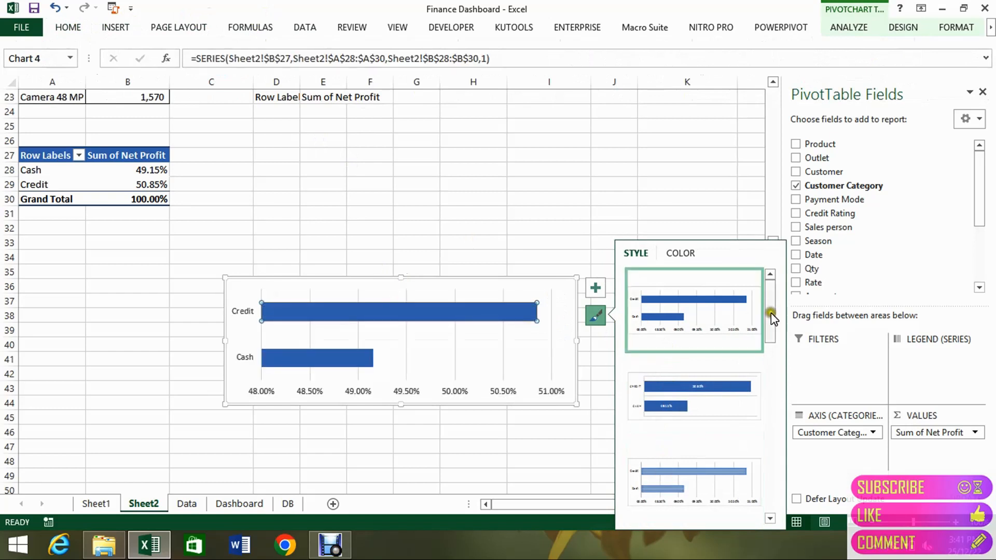
{"action": "left_click_drag", "start_coordinate": [771, 316], "coordinate": [763, 467]}
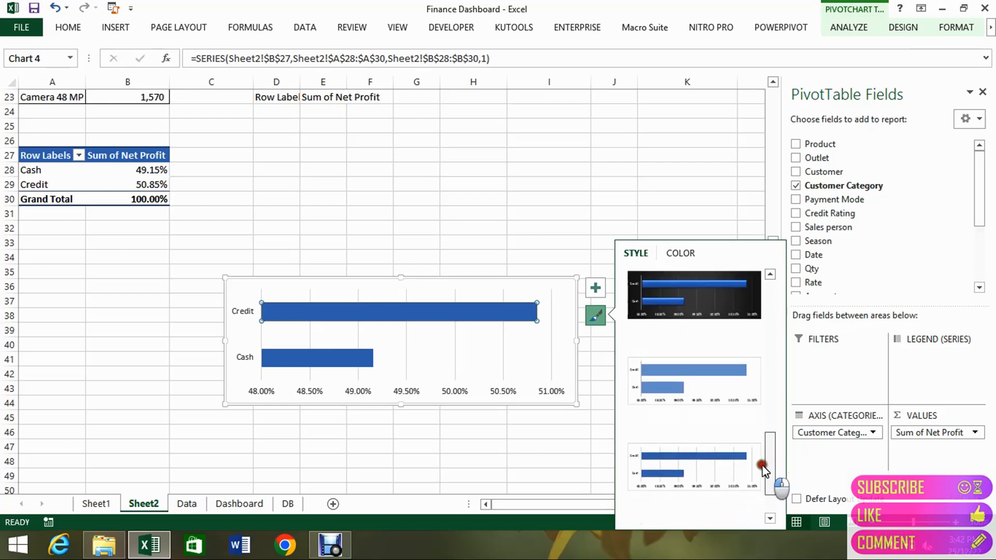
Add a data label to the Credit bar and position it at Inside End.
{"action": "left_click", "coordinate": [599, 290]}
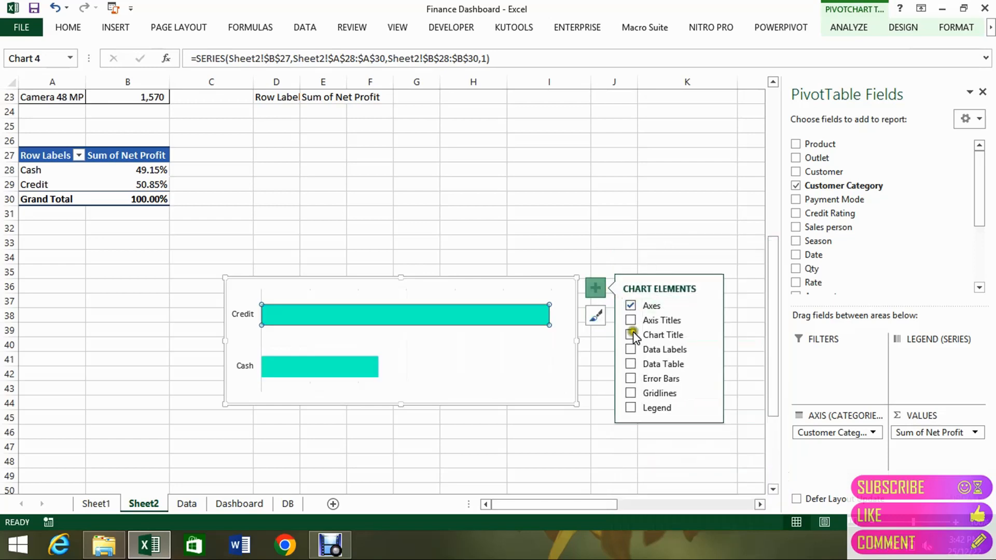
{"action": "left_click", "coordinate": [631, 364]}
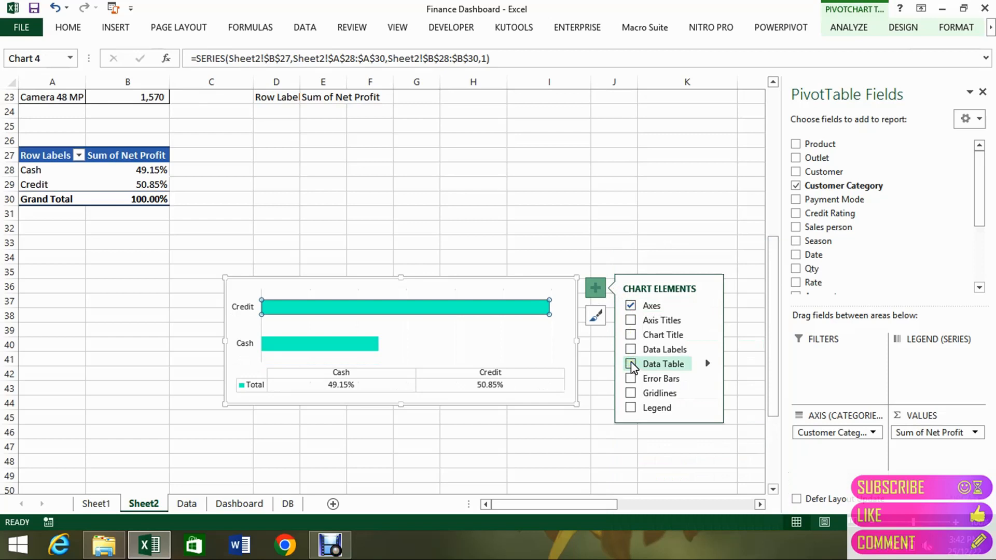
{"action": "left_click", "coordinate": [704, 366]}
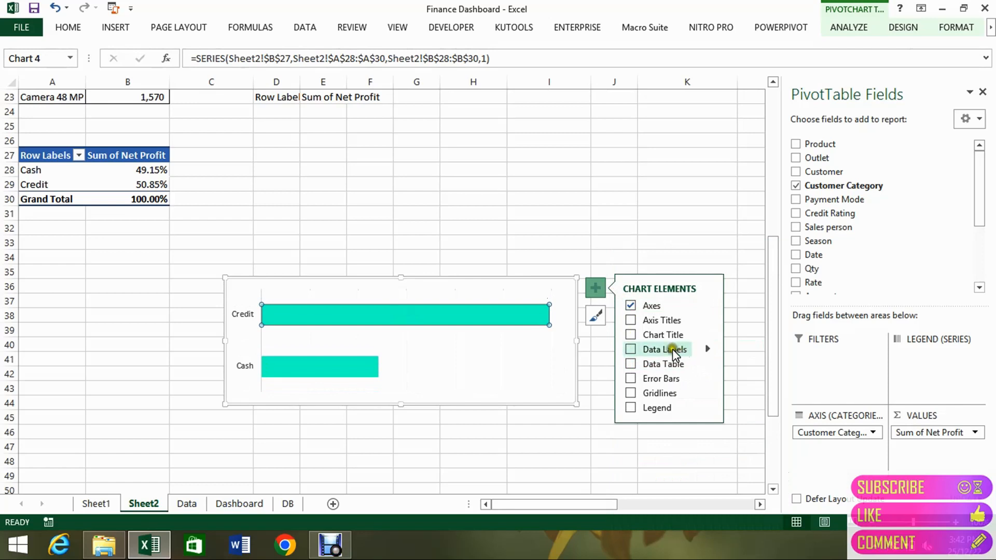
{"action": "left_click", "coordinate": [631, 350]}
{"action": "left_click", "coordinate": [708, 349]}
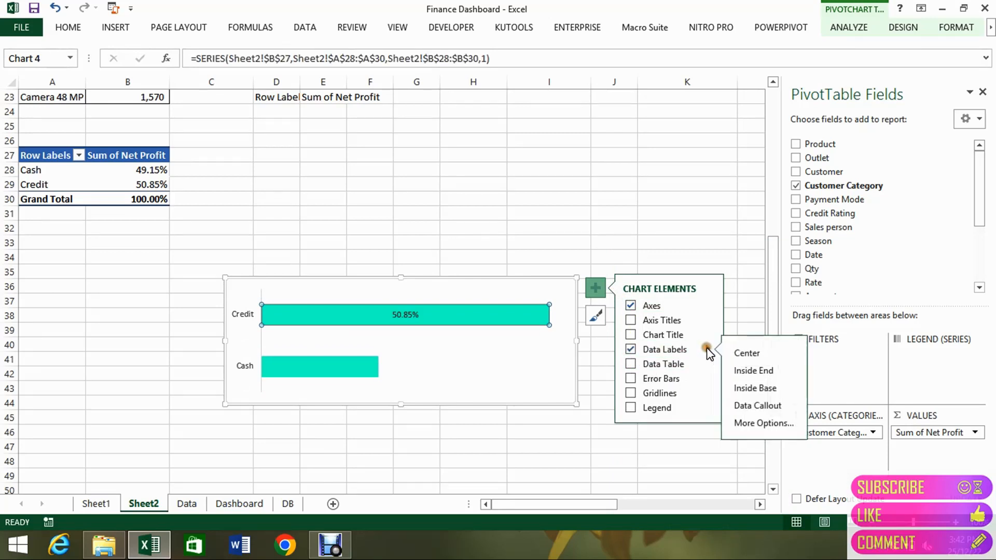
{"action": "left_click", "coordinate": [740, 373]}
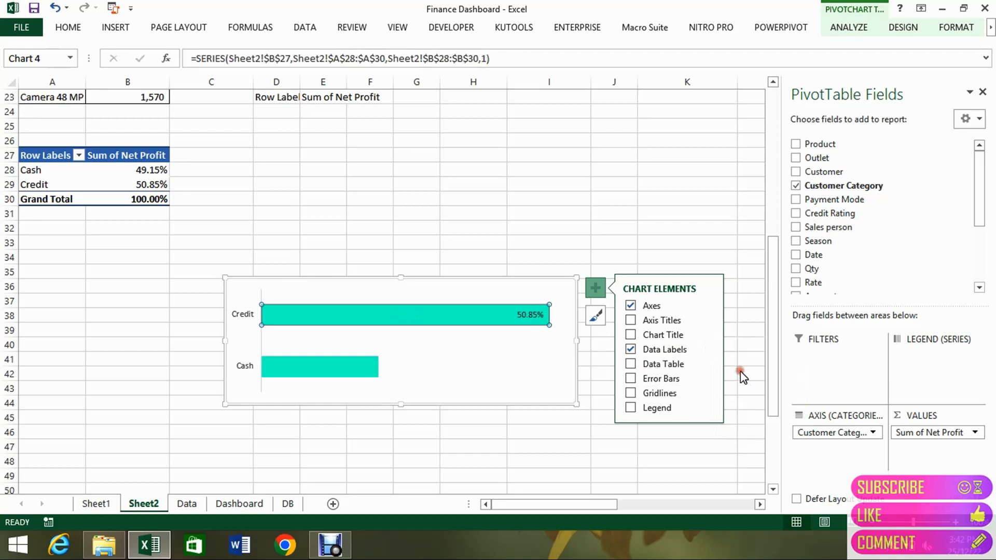
Include the category name alongside the value in the Credit bar's data label, leaving out the series name.
{"action": "left_click", "coordinate": [631, 378]}
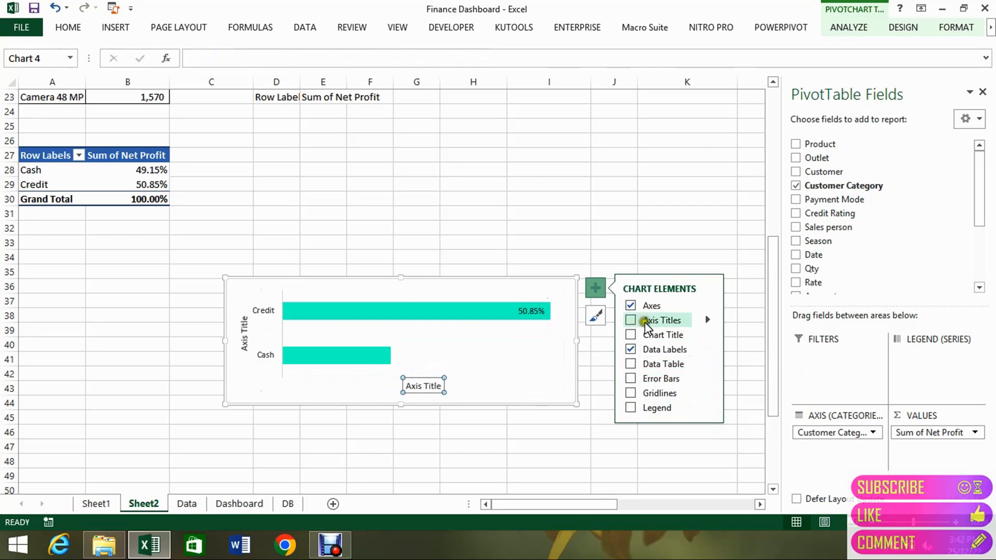
{"action": "left_click", "coordinate": [708, 348]}
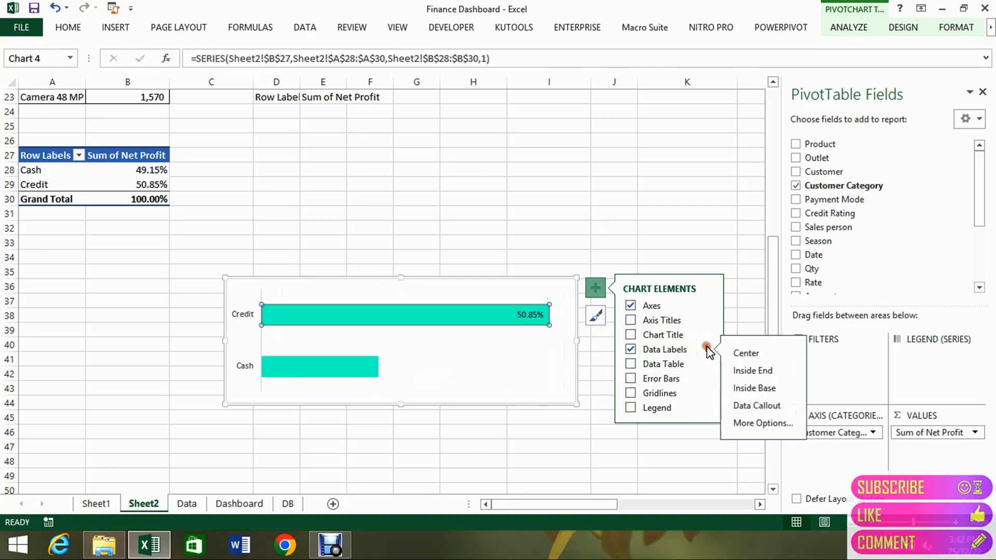
{"action": "left_click", "coordinate": [762, 424]}
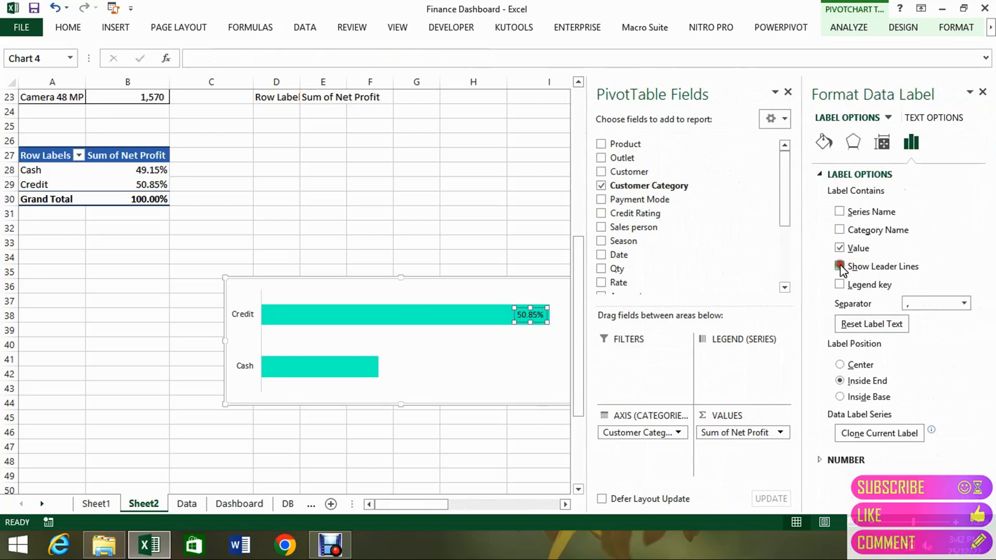
{"action": "left_click", "coordinate": [839, 212]}
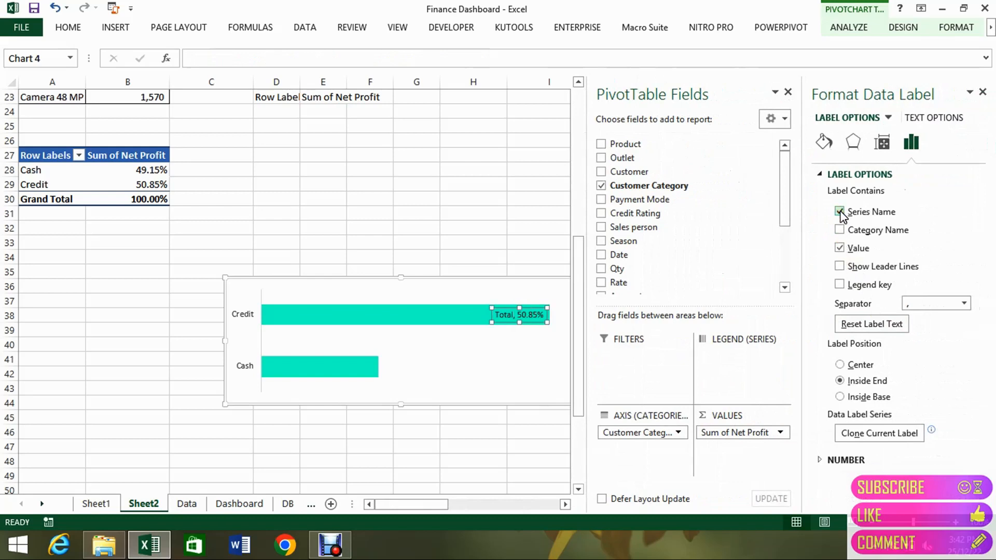
{"action": "left_click", "coordinate": [839, 212]}
{"action": "left_click", "coordinate": [840, 230]}
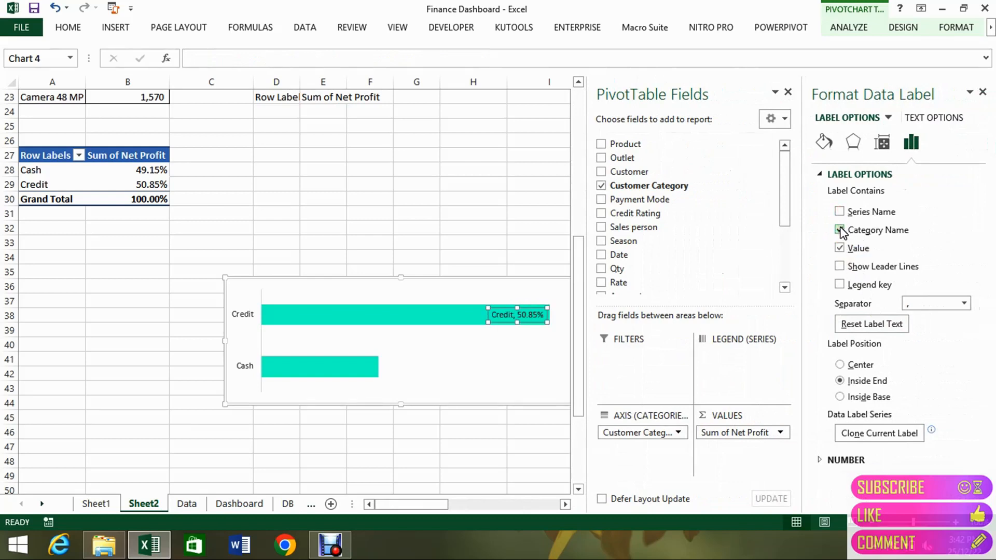
{"action": "left_click", "coordinate": [367, 361]}
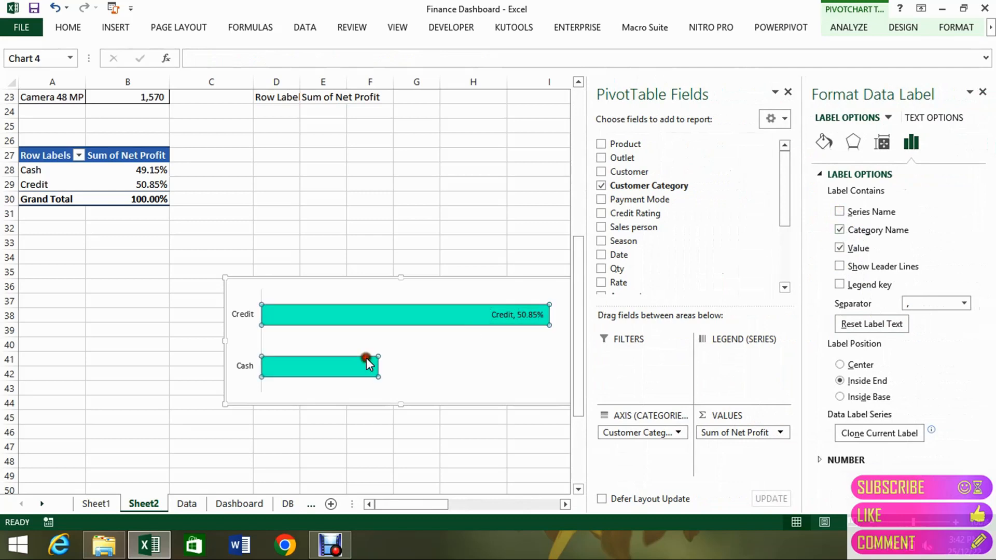
{"action": "left_click", "coordinate": [367, 359]}
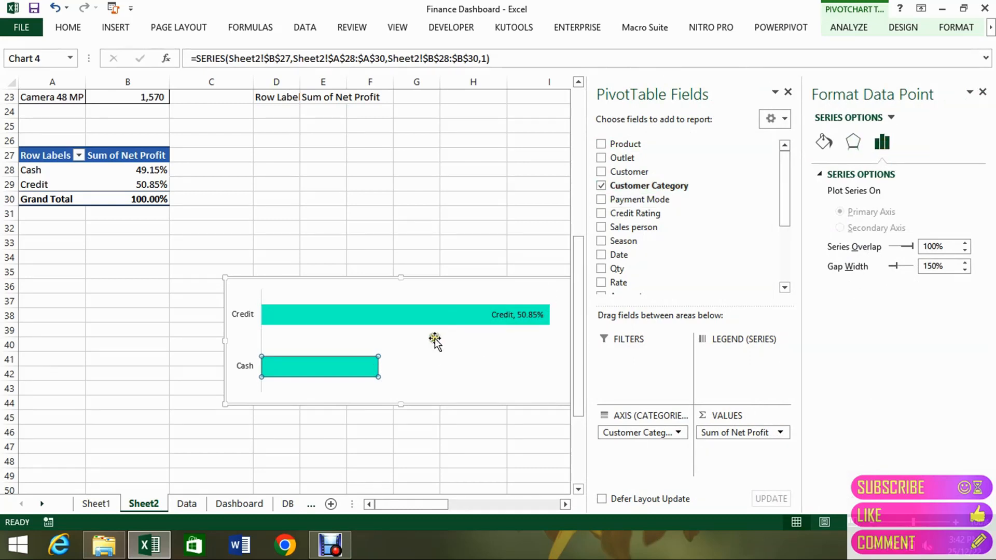
{"action": "left_click", "coordinate": [437, 312]}
{"action": "left_click", "coordinate": [357, 357]}
{"action": "left_click", "coordinate": [449, 366]}
Set the data labels of the whole Total series to contain the category name and value, so the Cash bar is labelled too.
{"action": "left_click", "coordinate": [452, 317]}
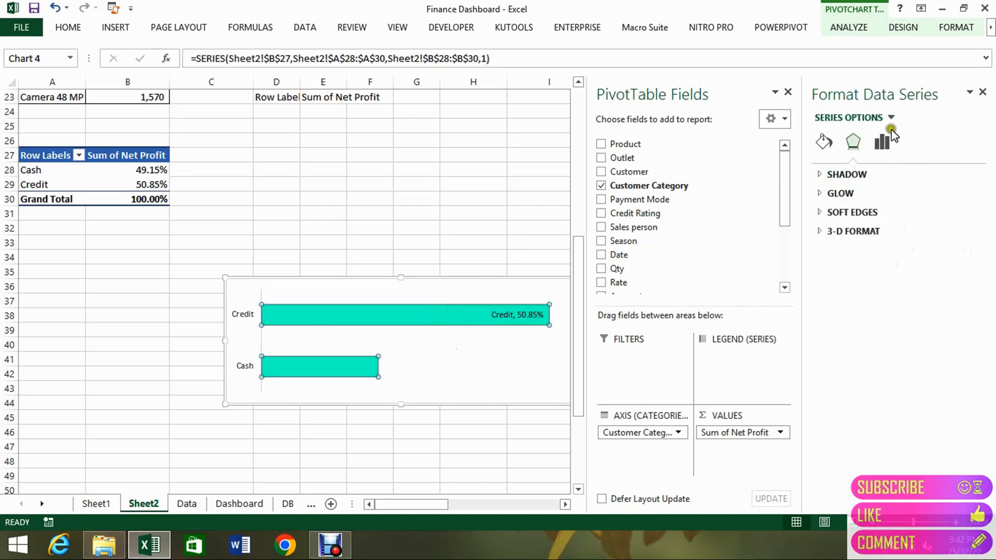
{"action": "left_click", "coordinate": [882, 141]}
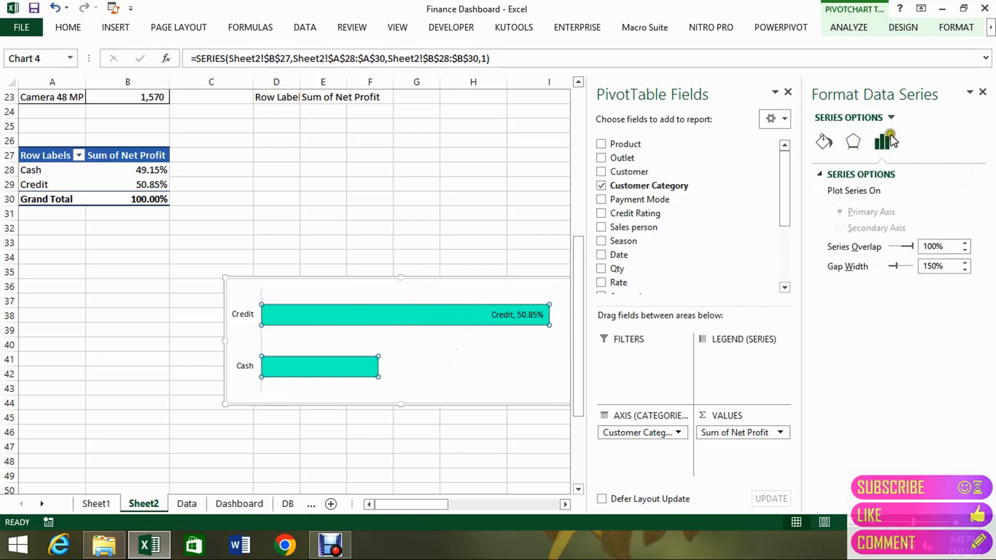
{"action": "left_click", "coordinate": [891, 117]}
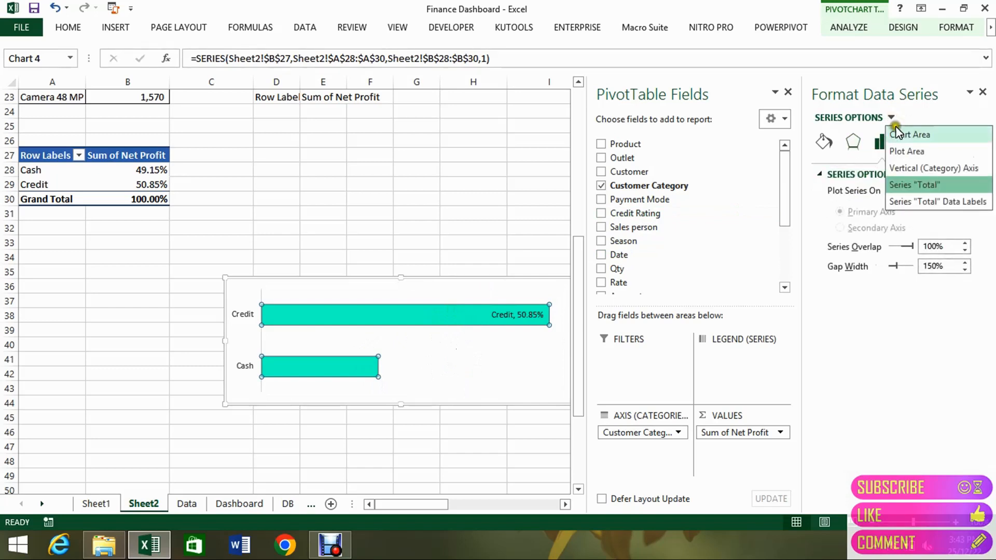
{"action": "left_click", "coordinate": [916, 204]}
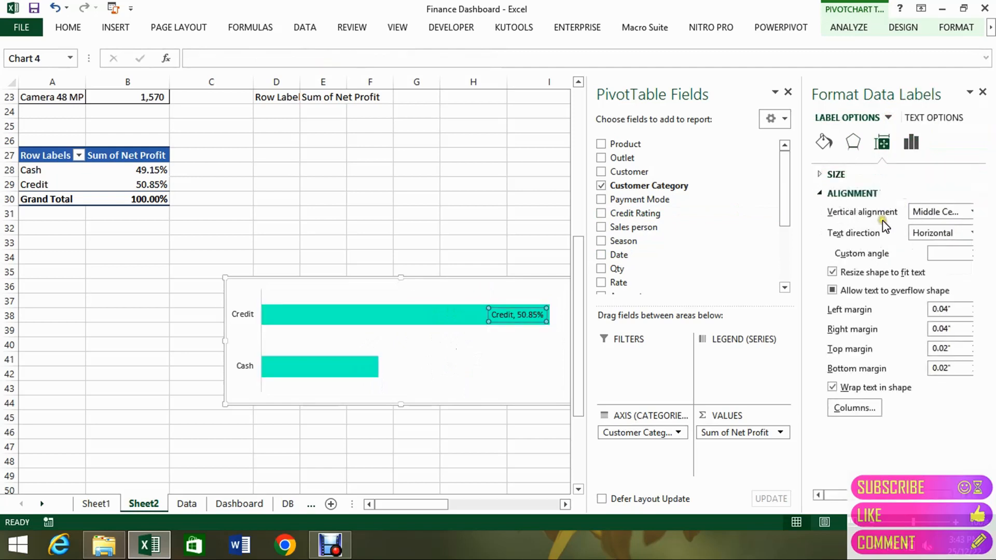
{"action": "left_click", "coordinate": [912, 142]}
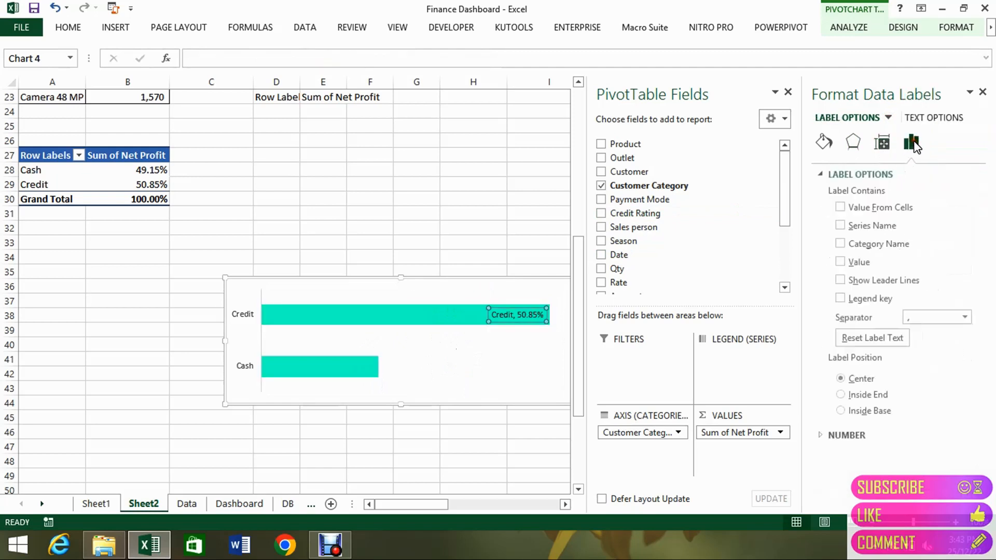
{"action": "left_click", "coordinate": [840, 226]}
{"action": "left_click", "coordinate": [841, 226]}
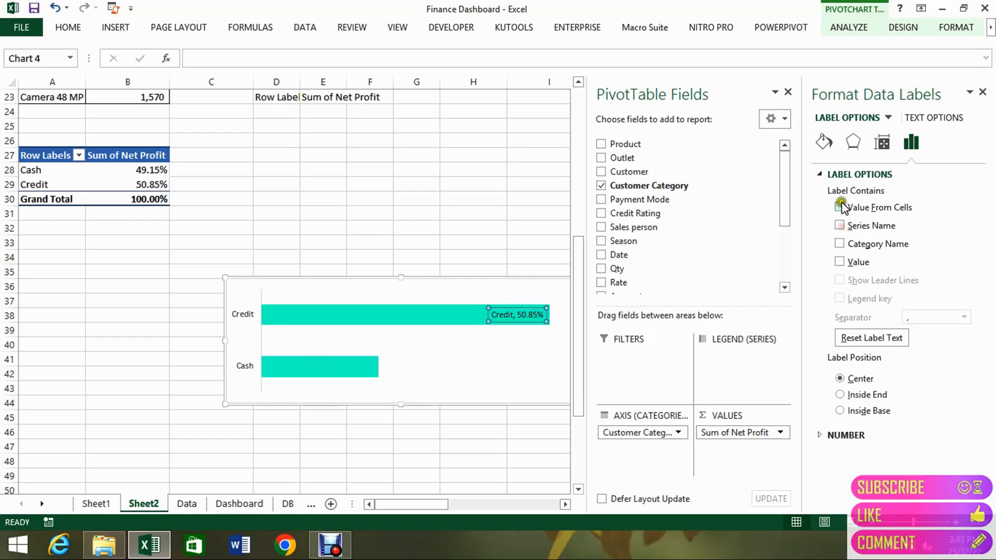
{"action": "left_click", "coordinate": [840, 244]}
{"action": "left_click", "coordinate": [840, 262]}
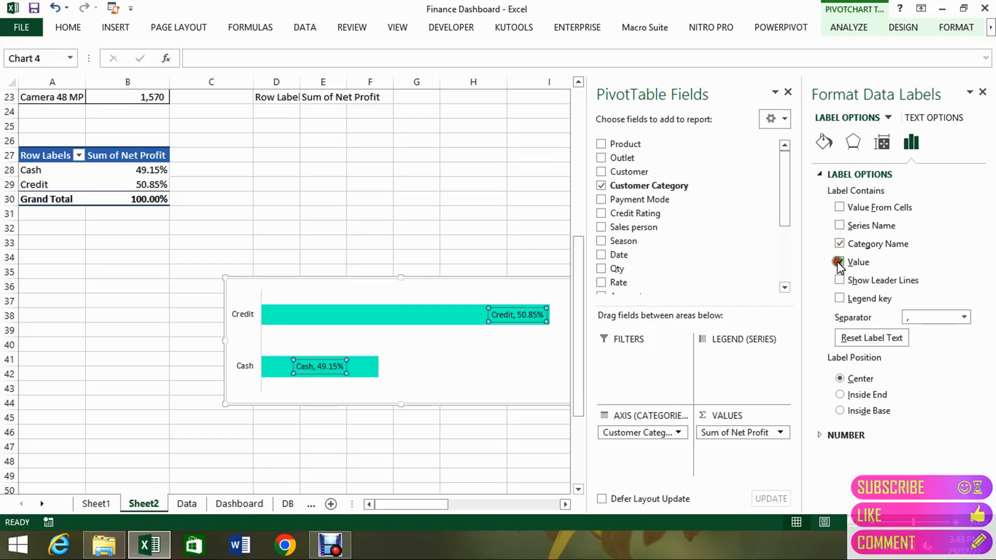
Close the formatting and PivotTable Fields panes and remove the outline from the chart's plot area.
{"action": "left_click", "coordinate": [501, 380]}
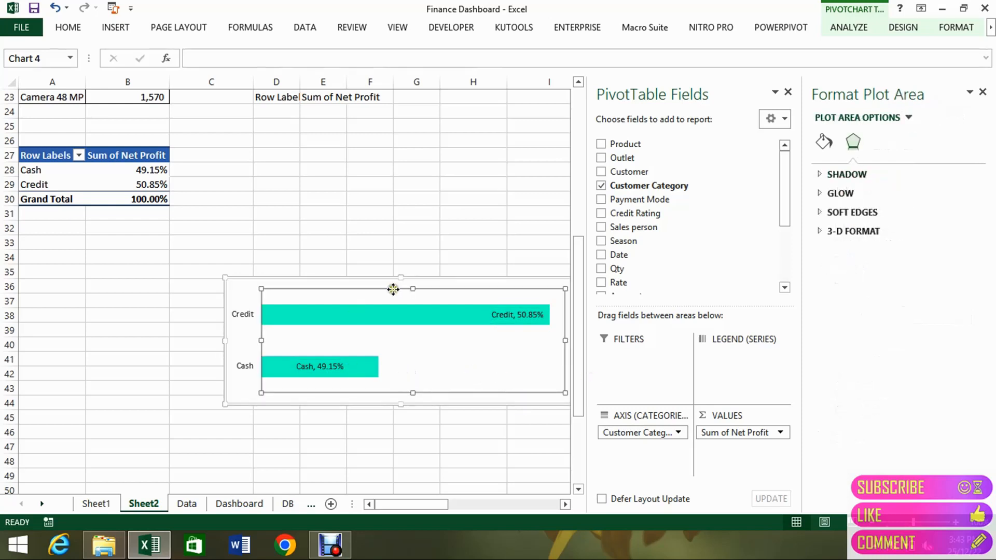
{"action": "left_click", "coordinate": [983, 92]}
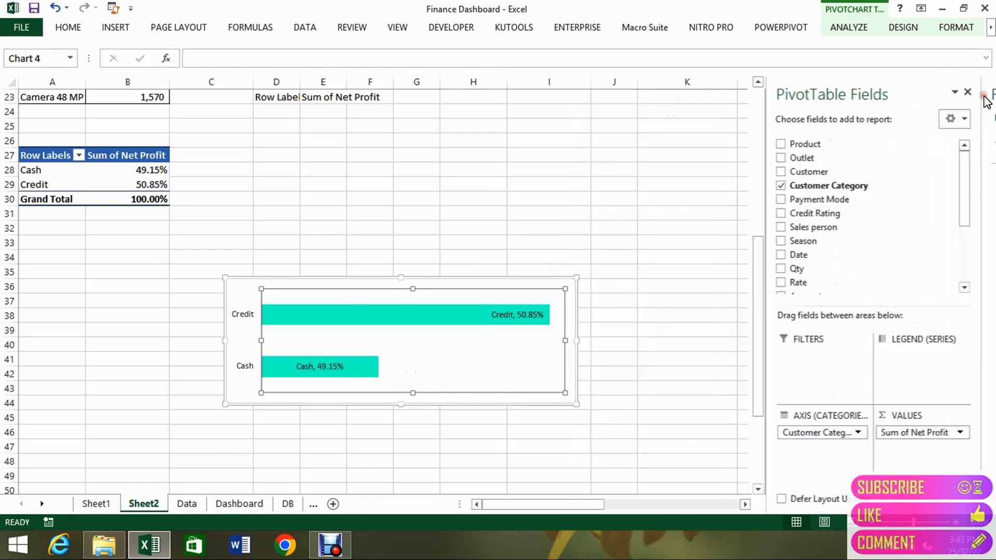
{"action": "left_click", "coordinate": [984, 94]}
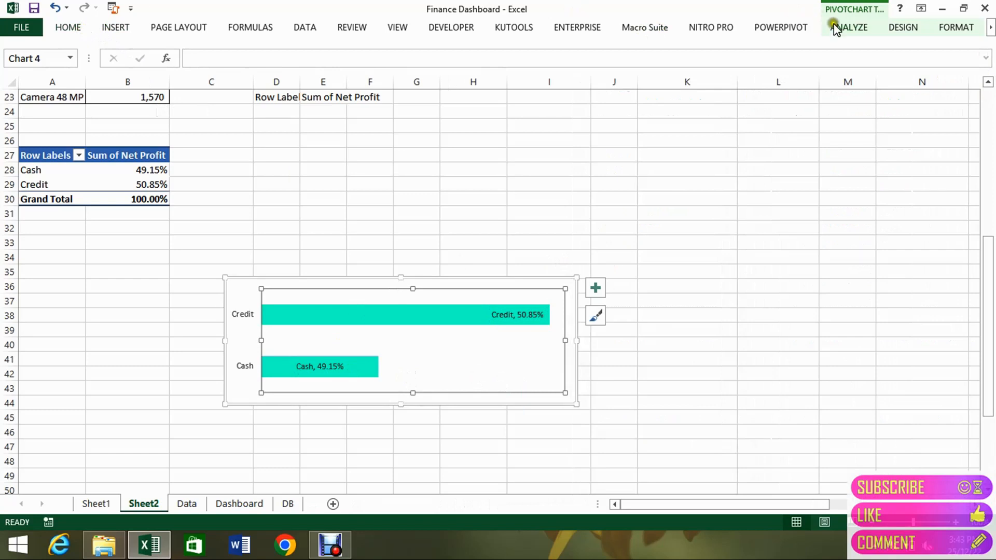
{"action": "left_click", "coordinate": [902, 29]}
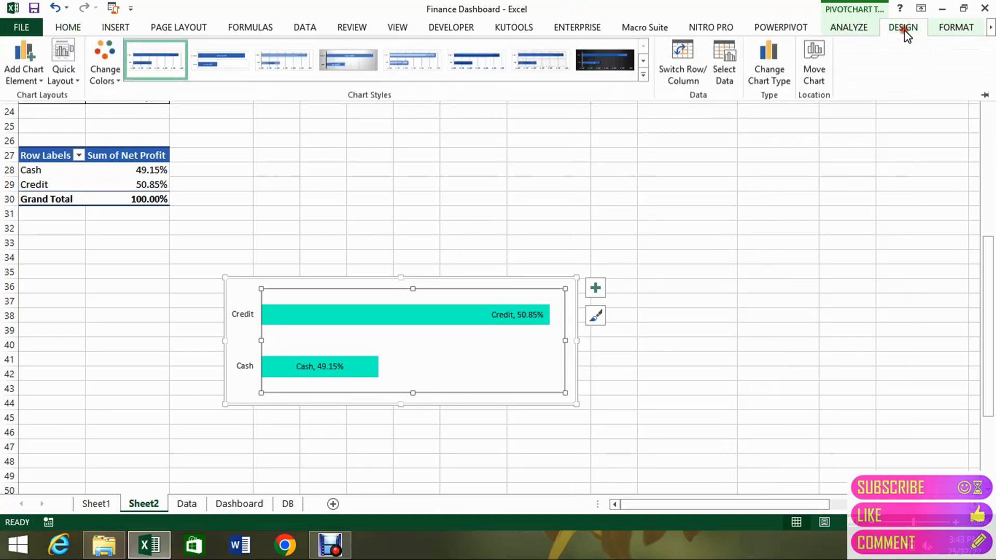
{"action": "left_click", "coordinate": [942, 31]}
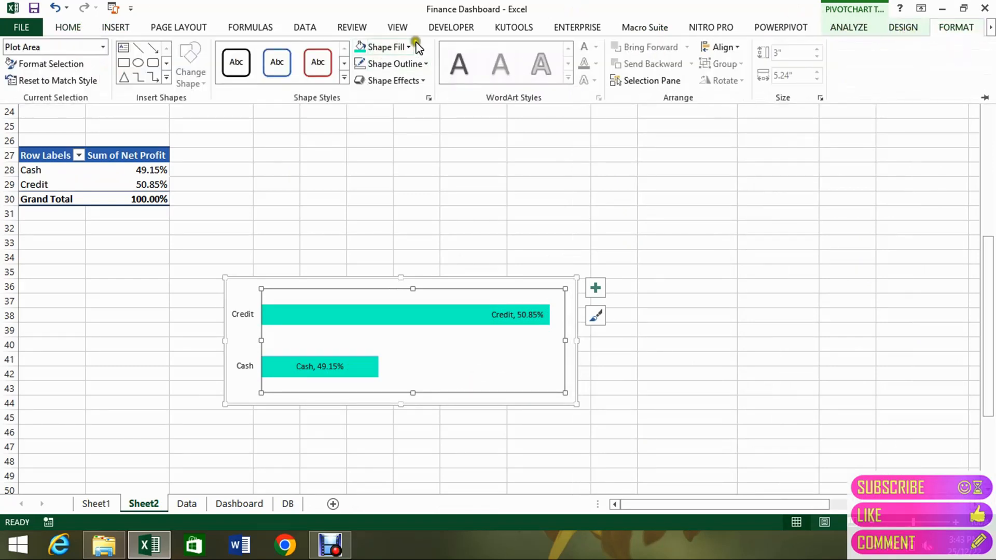
{"action": "left_click", "coordinate": [417, 63]}
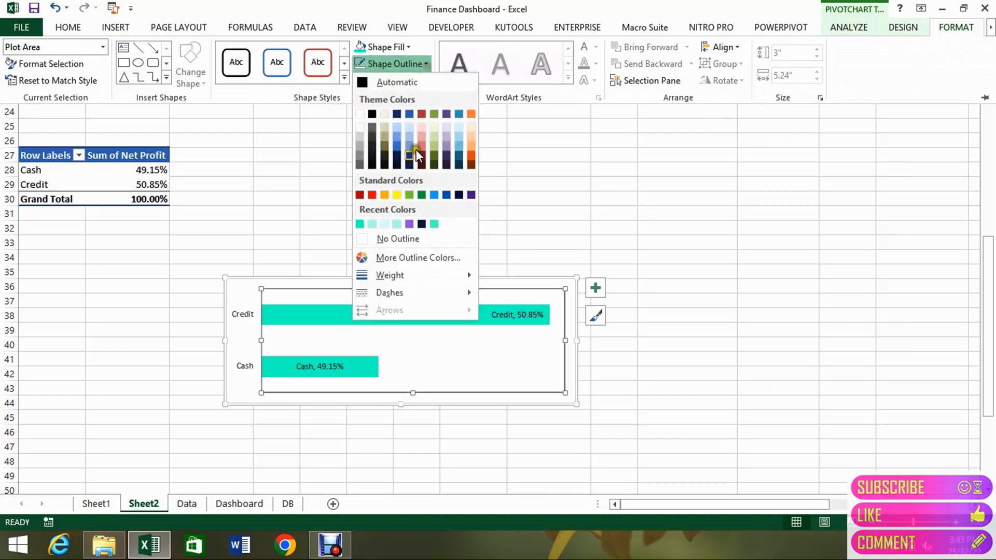
{"action": "left_click", "coordinate": [389, 240]}
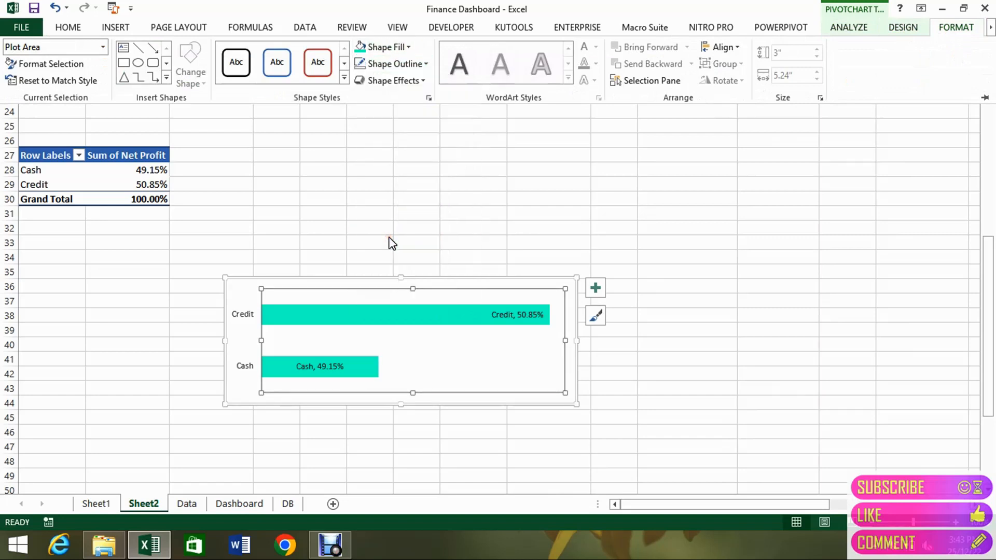
Remove the chart area's outline and fill it with the darkest teal theme color.
{"action": "left_click", "coordinate": [374, 279]}
{"action": "left_click", "coordinate": [374, 279]}
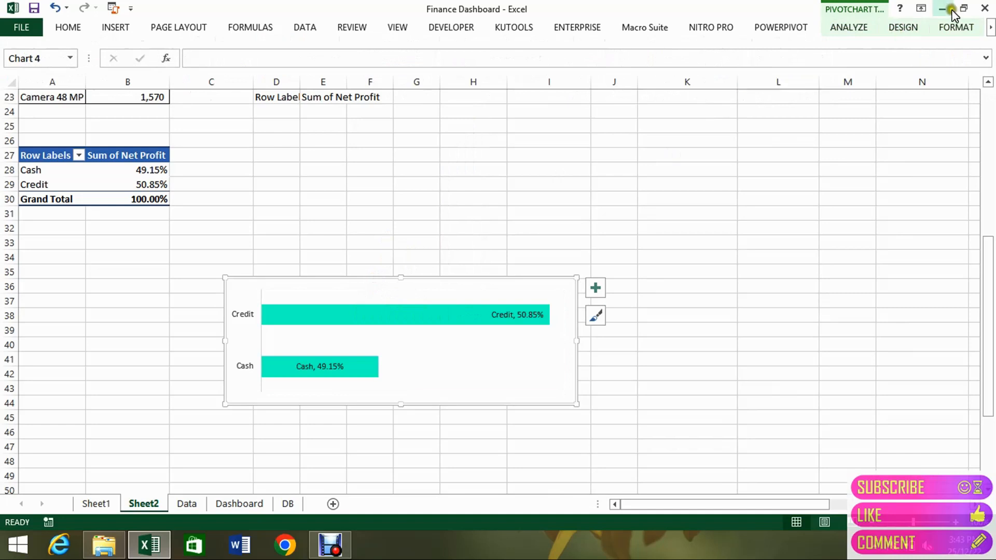
{"action": "left_click", "coordinate": [956, 29]}
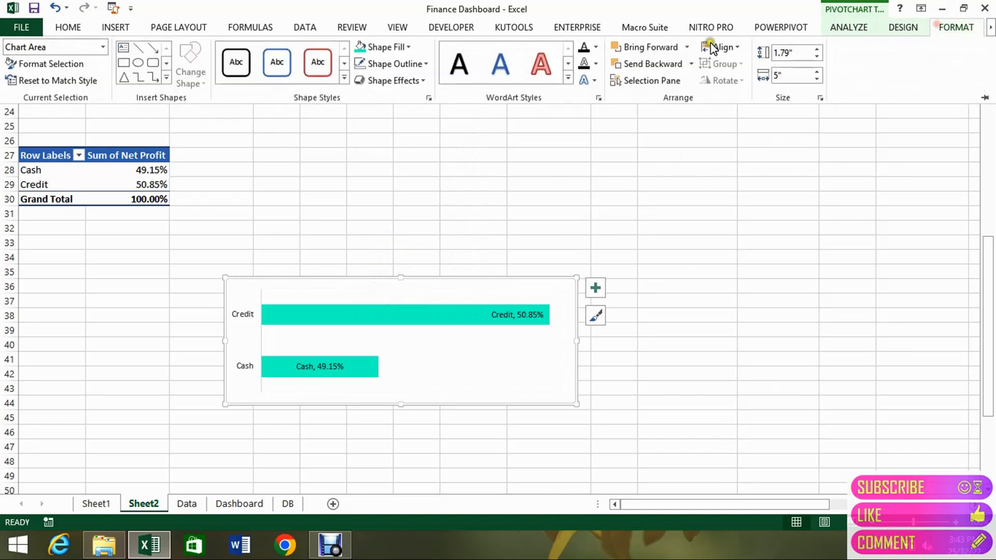
{"action": "left_click", "coordinate": [425, 64]}
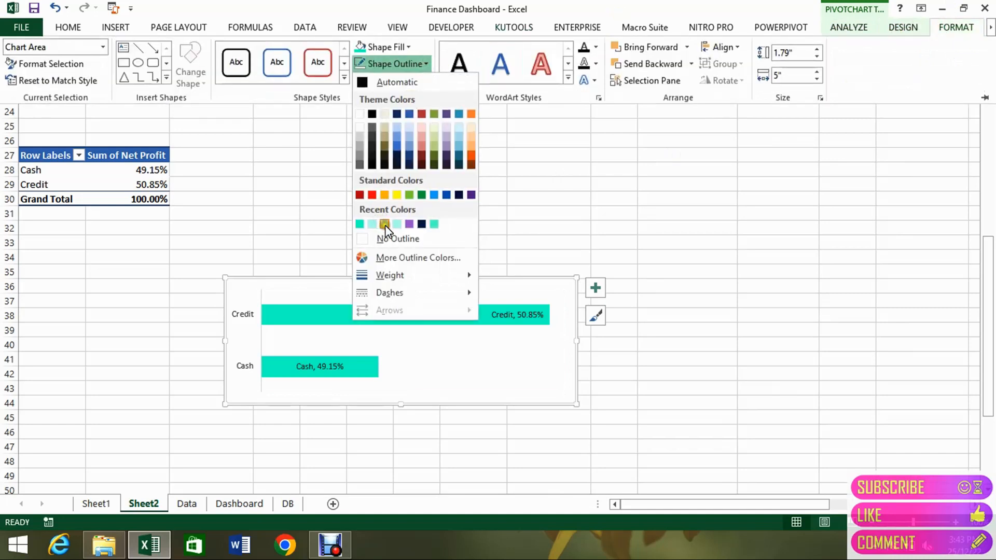
{"action": "left_click", "coordinate": [384, 238]}
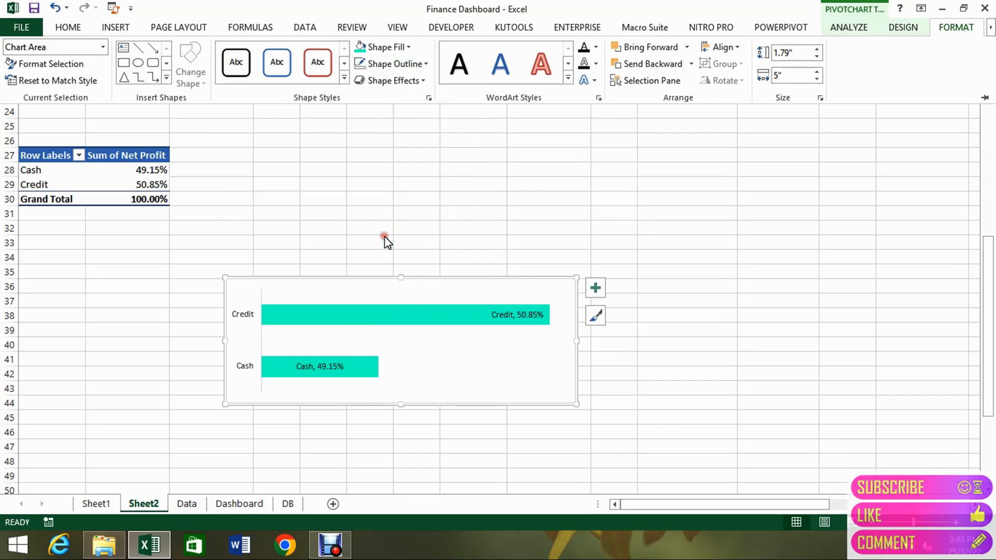
{"action": "left_click", "coordinate": [407, 47]}
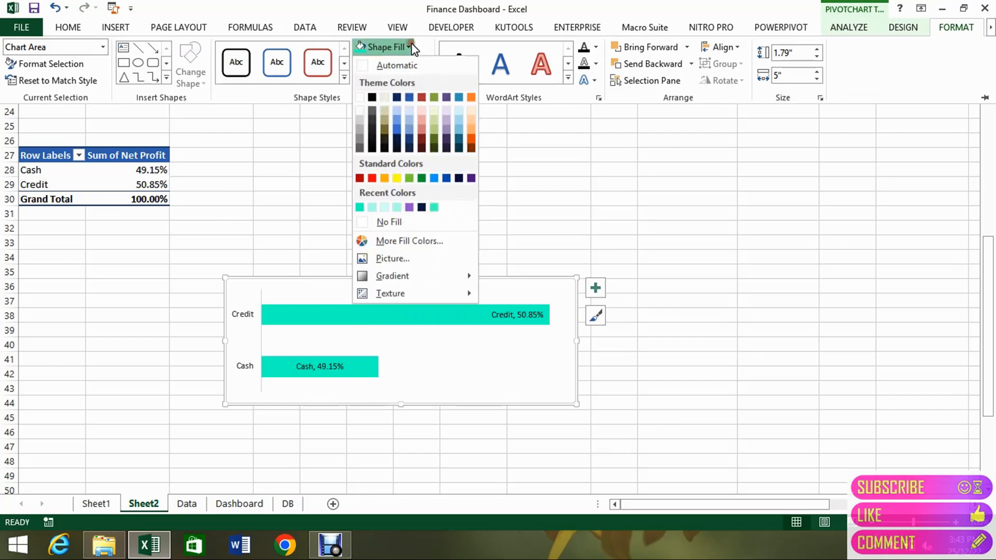
{"action": "left_click", "coordinate": [459, 149]}
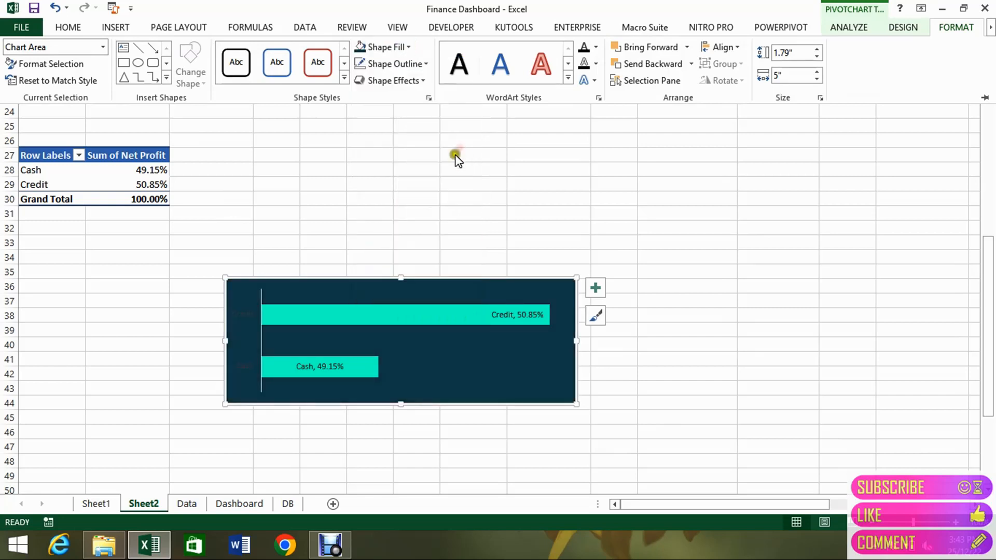
Copy the bar chart and paste it on the Dashboard sheet, in the empty cells beside the dashboard around AB36.
{"action": "left_click", "coordinate": [392, 280]}
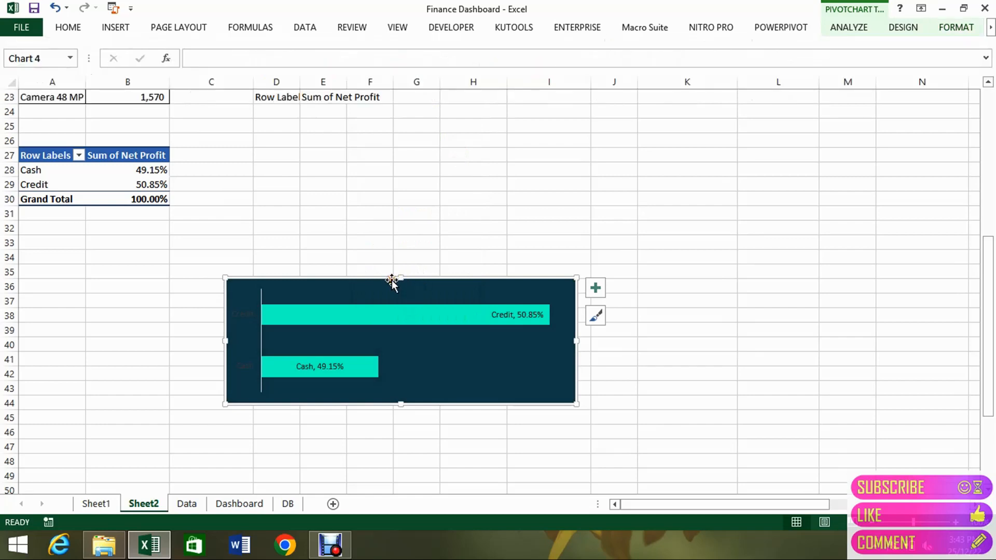
{"action": "left_click", "coordinate": [254, 501]}
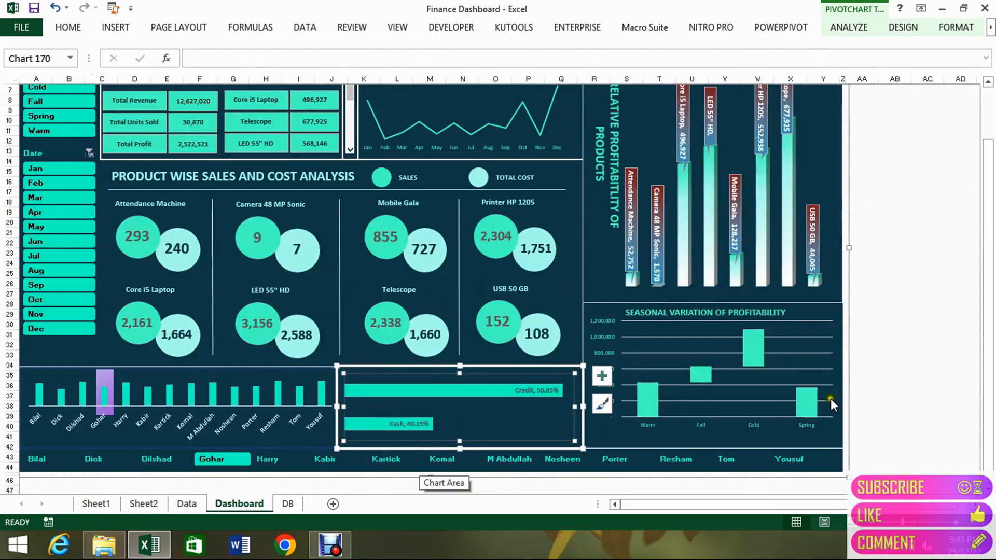
{"action": "left_click", "coordinate": [903, 391]}
{"action": "left_click", "coordinate": [903, 390]}
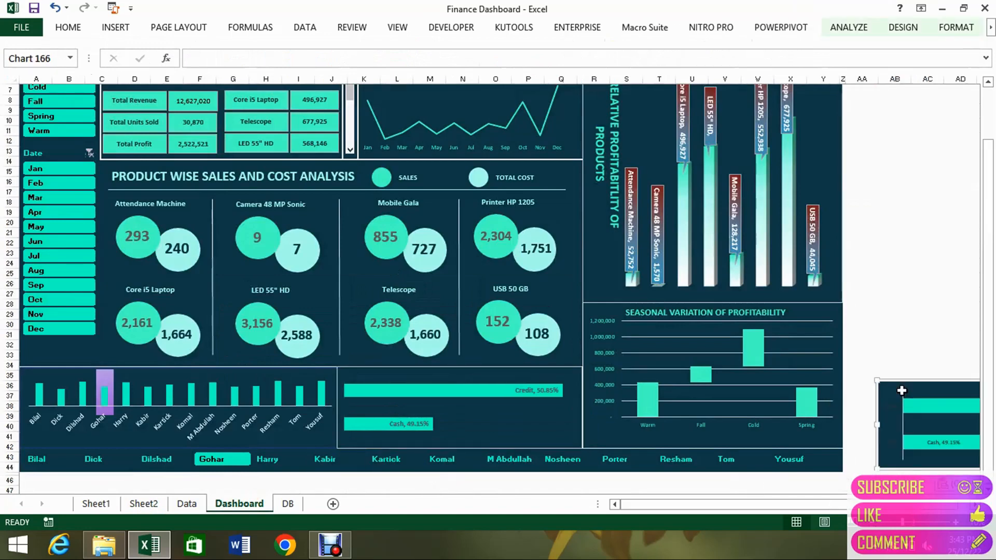
Drag the pasted bar chart over the dashboard's cash and credit section, delete this copy, and select the dashboard group.
{"action": "left_click_drag", "start_coordinate": [898, 389], "coordinate": [342, 425]}
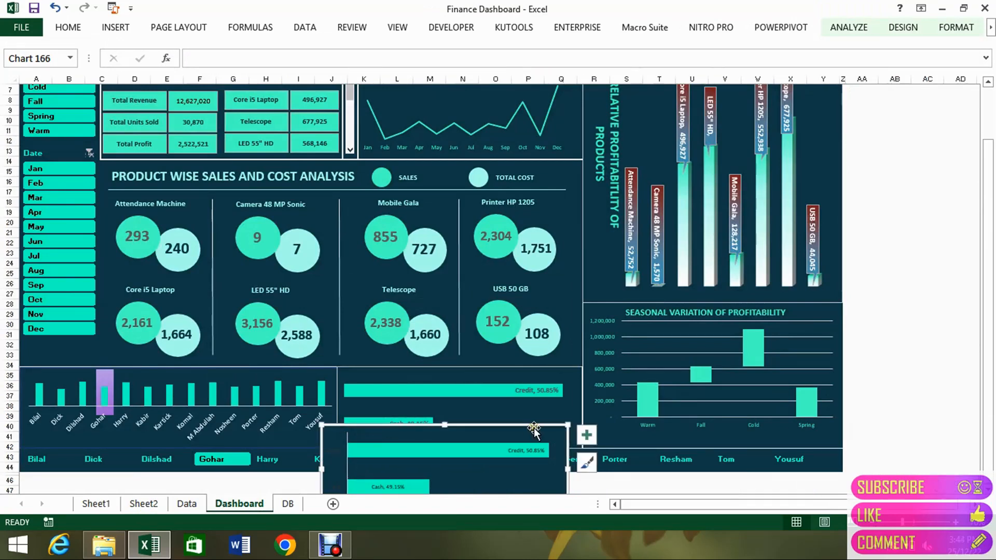
{"action": "key", "text": "Delete"}
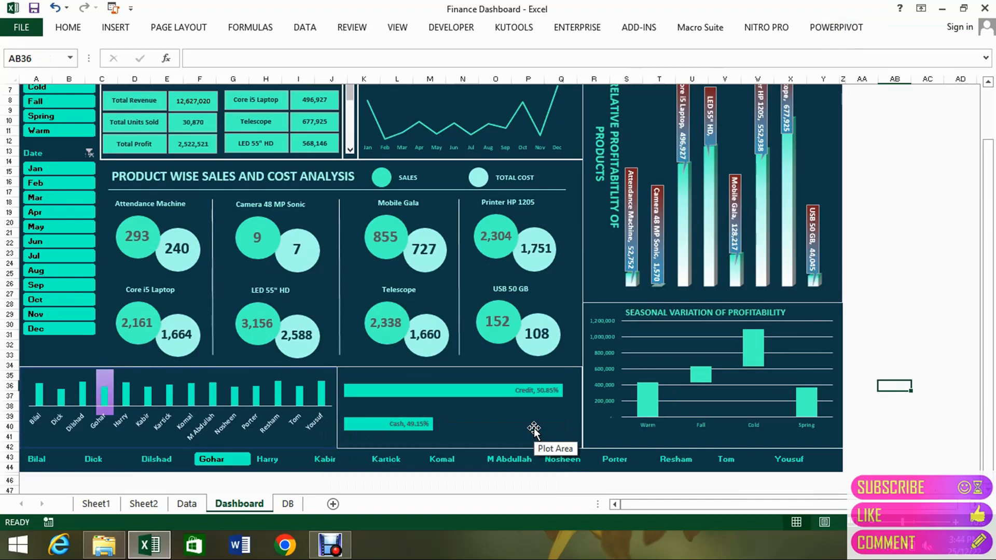
{"action": "left_click", "coordinate": [601, 424]}
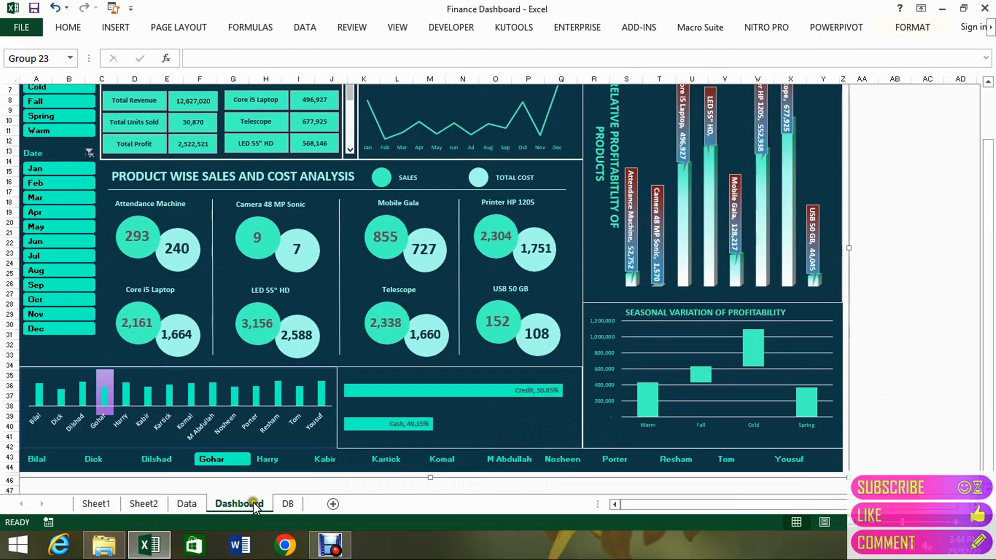
On the Data sheet, examine the seasonal net profit pivot table and its Base, Change and Total helper table.
{"action": "left_click", "coordinate": [187, 504]}
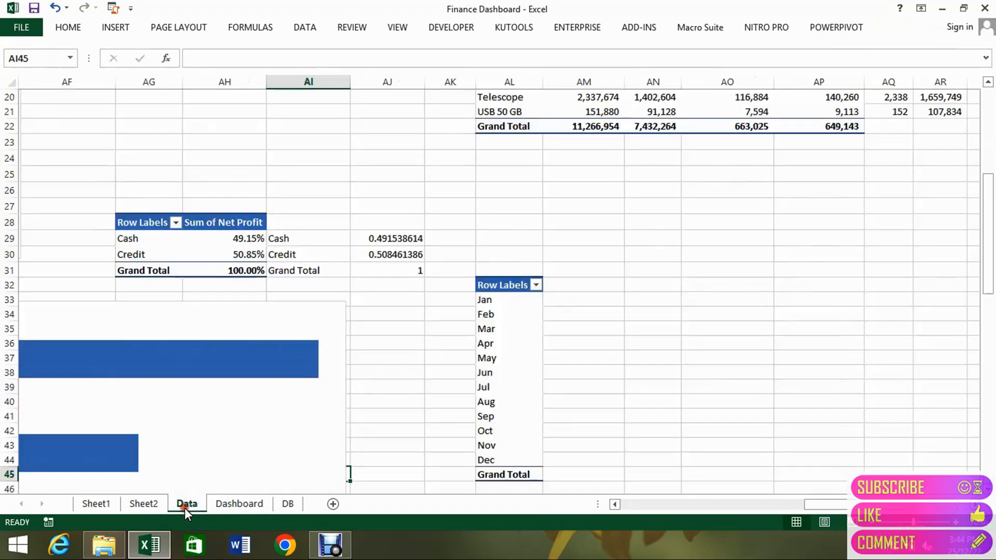
{"action": "left_click", "coordinate": [672, 280]}
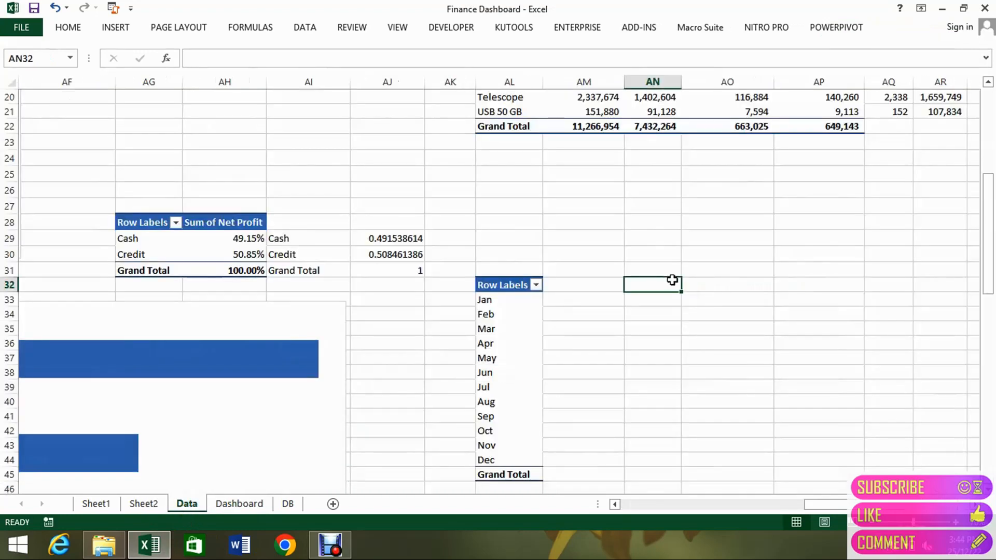
{"action": "key", "text": "ctrl+Up"}
{"action": "key", "text": "ctrl+Up"}
{"action": "key", "text": "ctrl+Up"}
{"action": "key", "text": "ctrl+Up"}
{"action": "key", "text": "Down"}
{"action": "key", "text": "Left"}
{"action": "key", "text": "Left"}
{"action": "key", "text": "Left"}
{"action": "key", "text": "Left"}
{"action": "key", "text": "Left"}
{"action": "key", "text": "Left"}
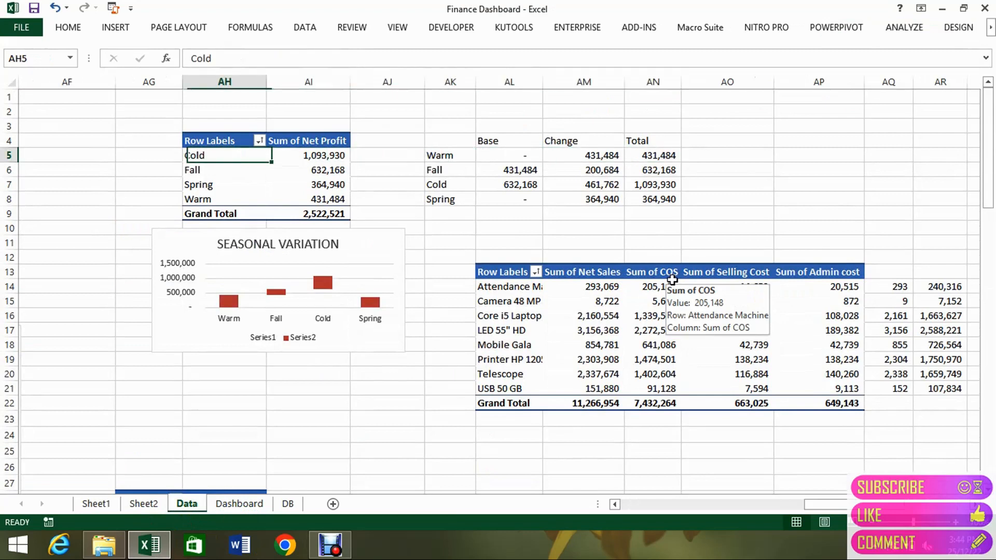
{"action": "key", "text": "Right"}
{"action": "key", "text": "Right"}
{"action": "key", "text": "Right"}
{"action": "key", "text": "Right"}
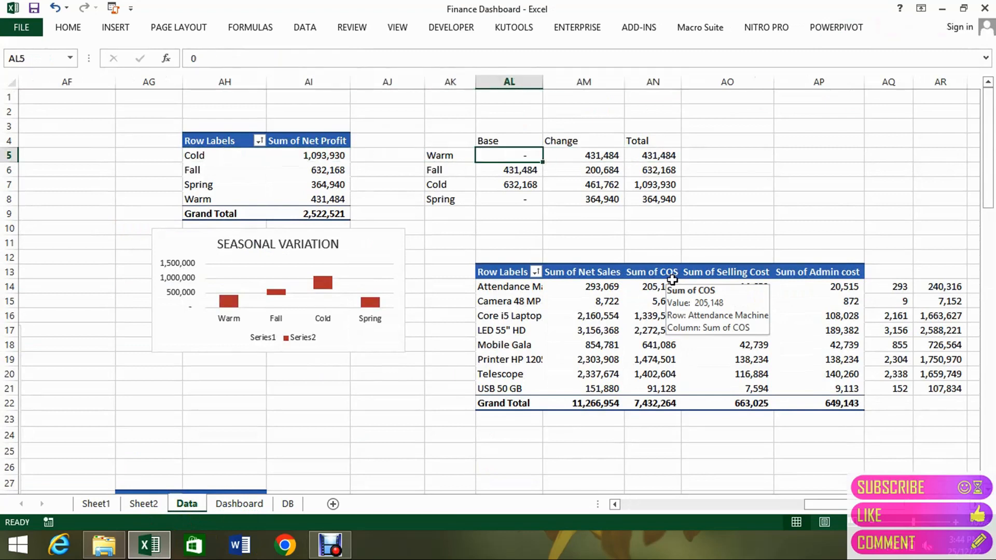
{"action": "key", "text": "Left"}
{"action": "key", "text": "Left"}
{"action": "key", "text": "Left"}
{"action": "key", "text": "Left"}
{"action": "key", "text": "Left"}
{"action": "key", "text": "Left"}
{"action": "key", "text": "Left"}
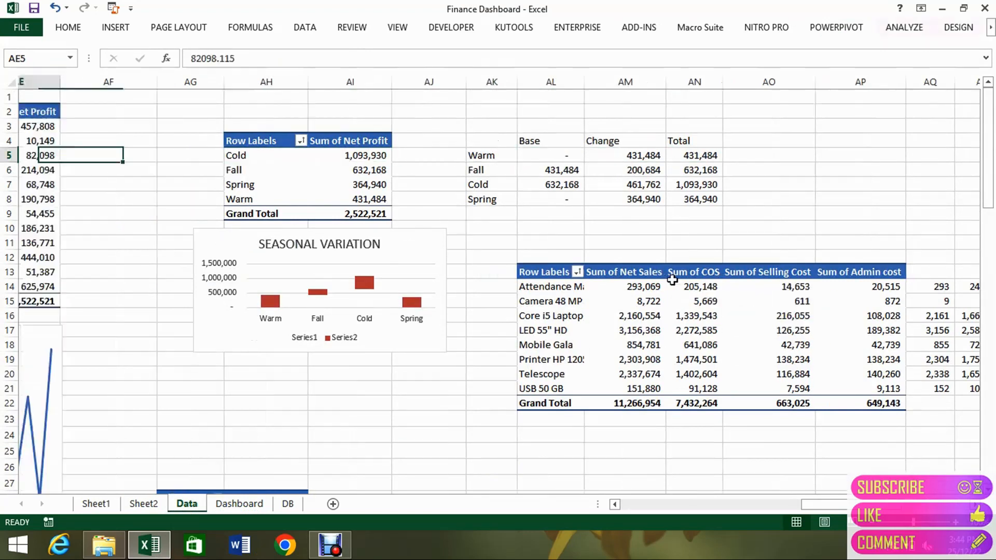
Examine the Season column in the product sales source data and return to the helper table area.
{"action": "key", "text": "ctrl+Left"}
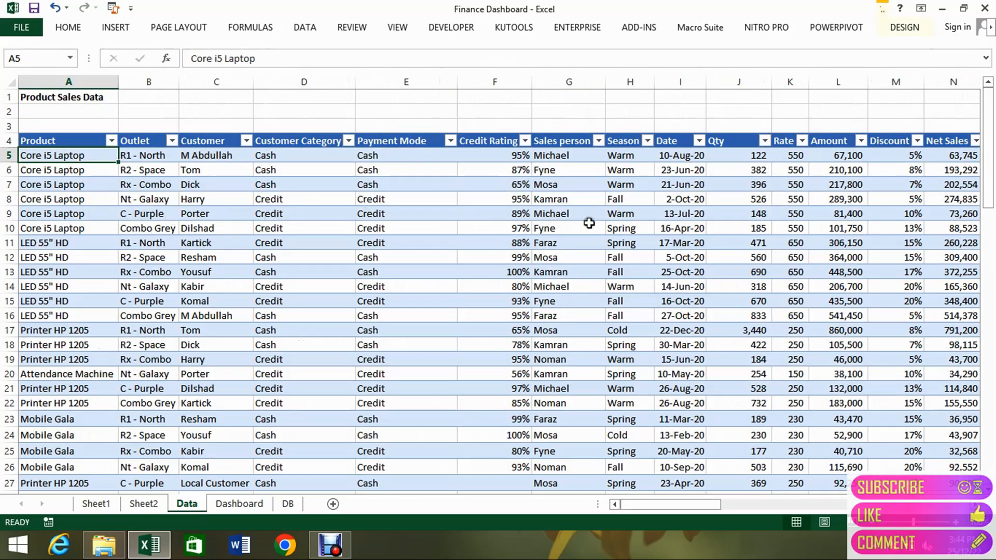
{"action": "left_click", "coordinate": [634, 201]}
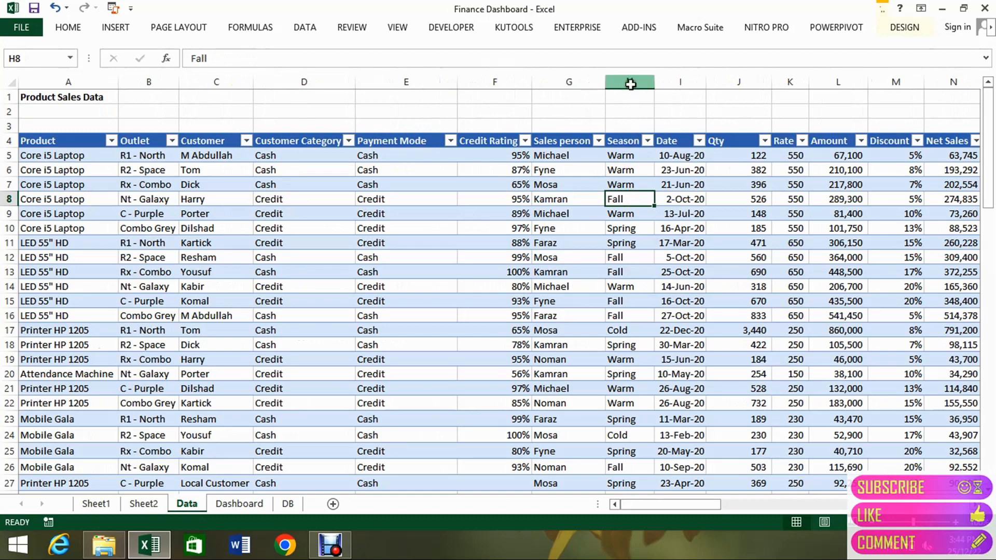
{"action": "left_click", "coordinate": [630, 82]}
{"action": "left_click", "coordinate": [628, 214]}
{"action": "key", "text": "Right"}
{"action": "key", "text": "Right"}
{"action": "key", "text": "Right"}
{"action": "key", "text": "Right"}
{"action": "key", "text": "Right"}
{"action": "key", "text": "Right"}
{"action": "key", "text": "Right"}
{"action": "key", "text": "Right"}
{"action": "key", "text": "Right"}
{"action": "key", "text": "Right"}
{"action": "key", "text": "Right"}
{"action": "key", "text": "Right"}
{"action": "key", "text": "Right"}
{"action": "key", "text": "Right"}
{"action": "key", "text": "Right"}
{"action": "key", "text": "Right"}
{"action": "key", "text": "Right"}
{"action": "key", "text": "Right"}
{"action": "key", "text": "Right"}
{"action": "key", "text": "Right"}
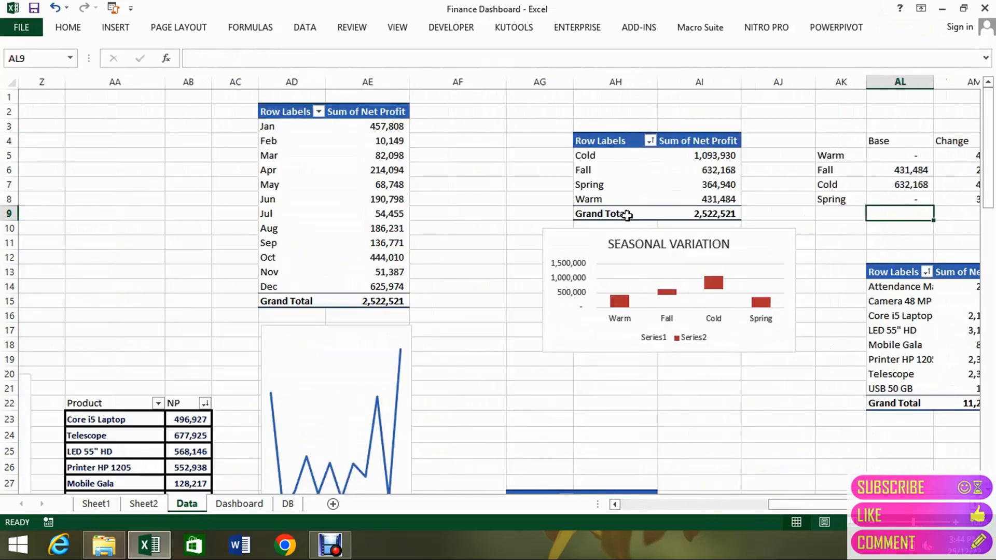
Show the field list of the seasonal pivot table and review the fields used in its rows and values.
{"action": "left_click", "coordinate": [625, 169]}
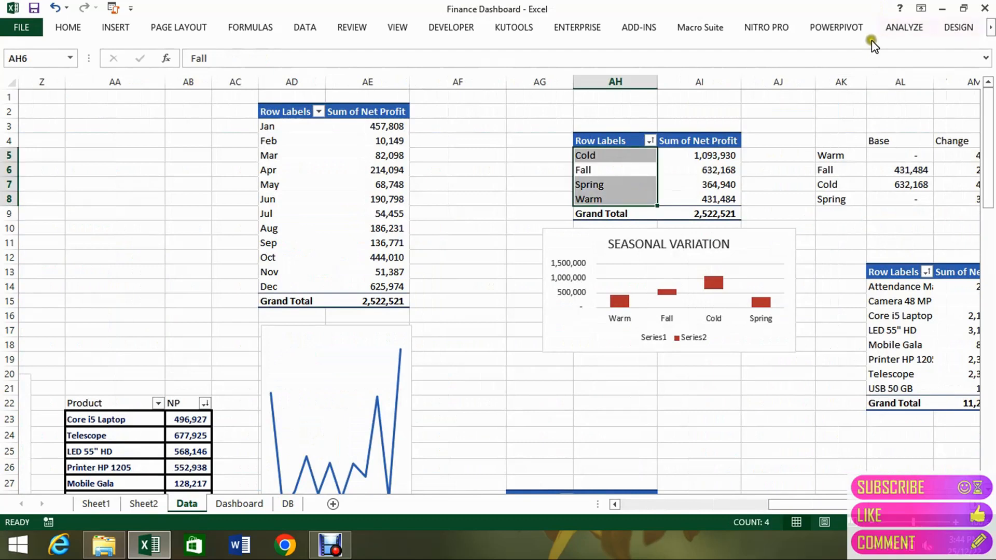
{"action": "left_click", "coordinate": [892, 31]}
{"action": "left_click", "coordinate": [876, 54]}
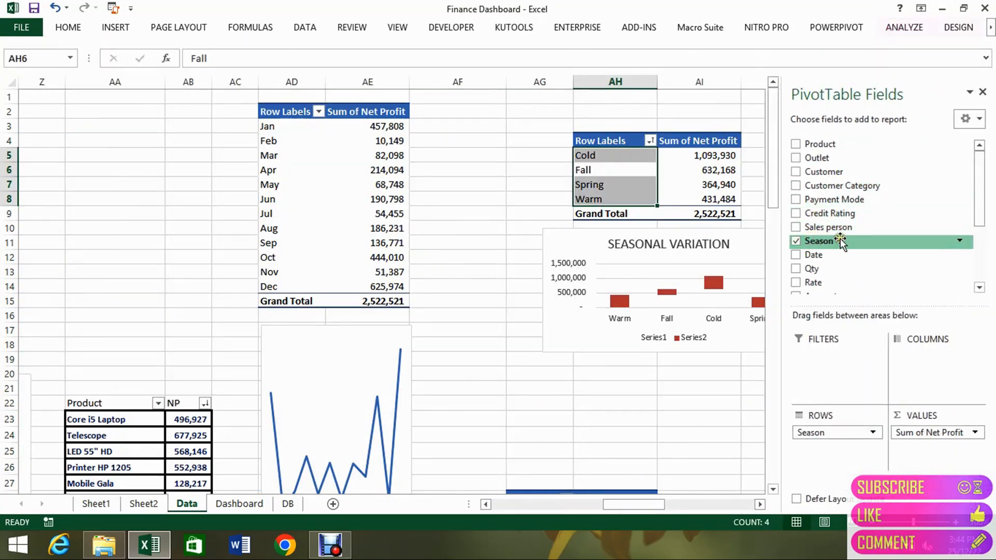
{"action": "left_click_drag", "start_coordinate": [988, 223], "coordinate": [979, 283]}
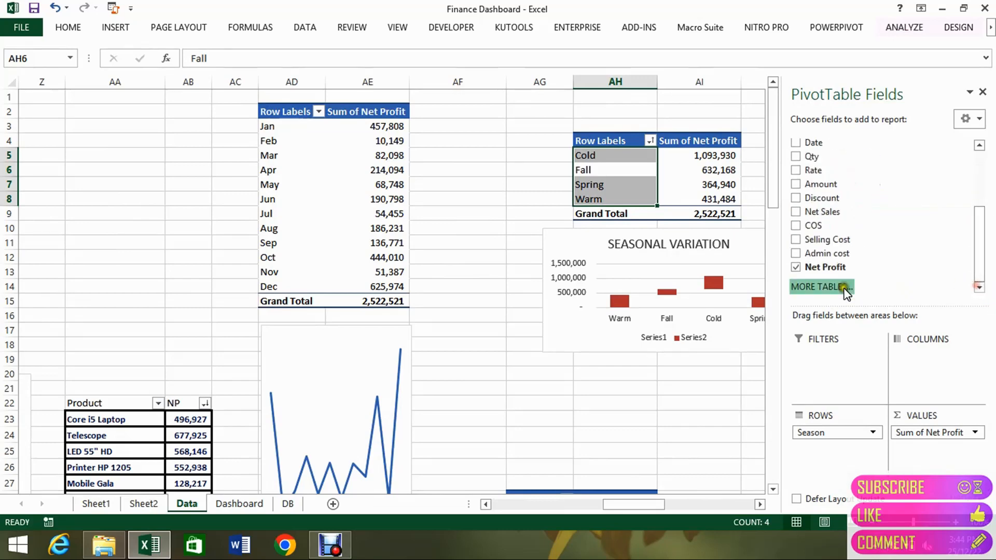
On Sheet2, copy the cash and credit pivot table in A27:B30 and paste it at E27.
{"action": "left_click", "coordinate": [153, 511]}
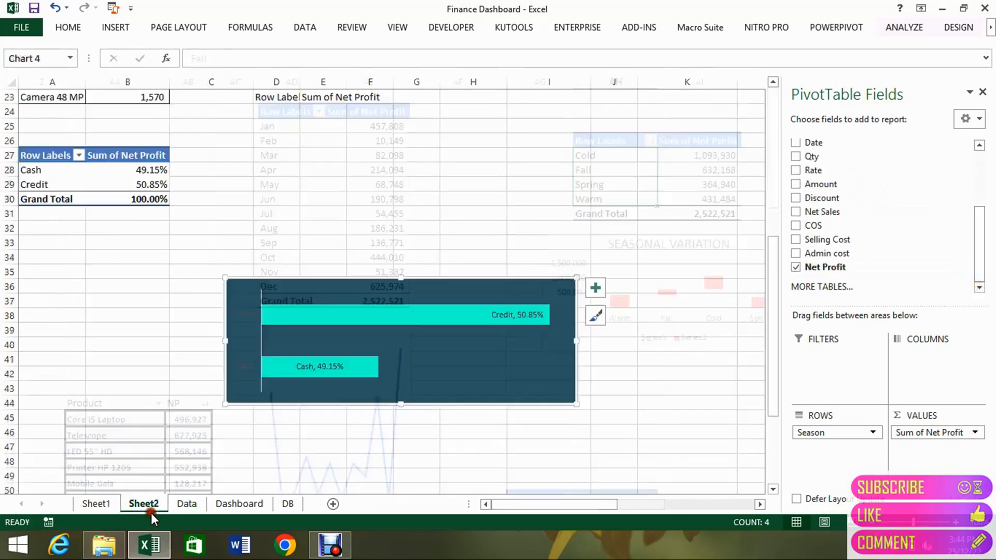
{"action": "left_click", "coordinate": [114, 301]}
{"action": "key", "text": "Left"}
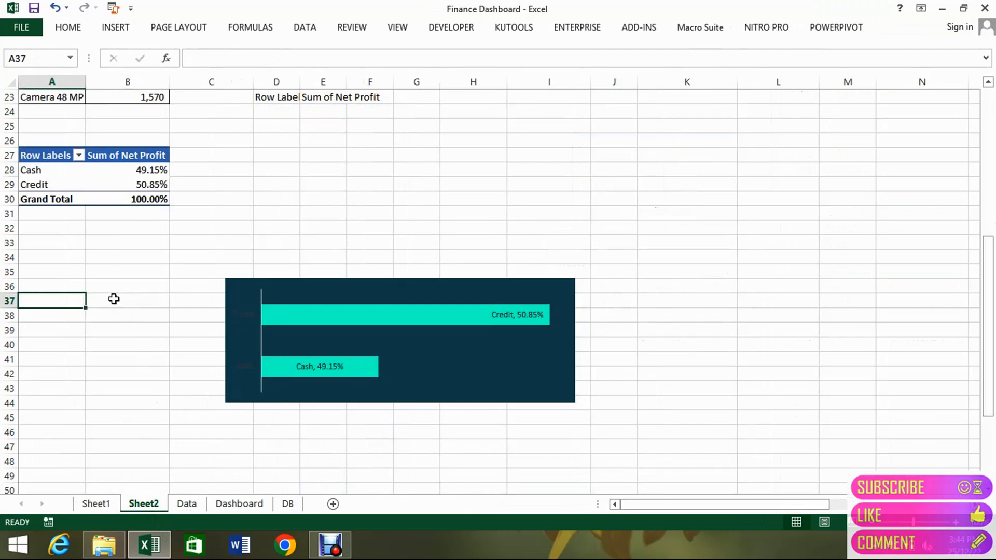
{"action": "key", "text": "ctrl+Up"}
{"action": "key", "text": "ctrl+Up"}
{"action": "key", "text": "shift+Right"}
{"action": "key", "text": "ctrl+shift+Down"}
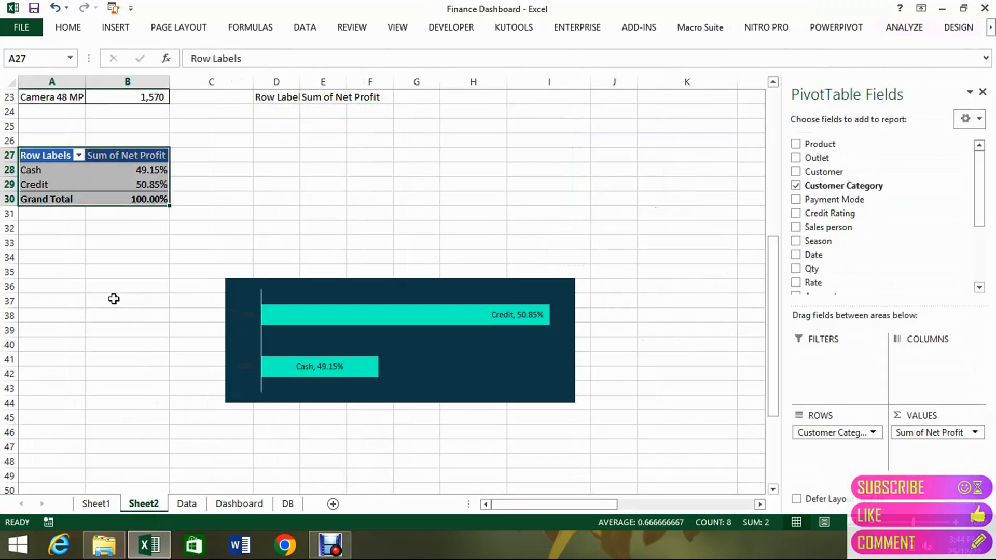
{"action": "key", "text": "ctrl+c"}
{"action": "key", "text": "Right"}
{"action": "key", "text": "Right"}
{"action": "key", "text": "Right"}
{"action": "key", "text": "Right"}
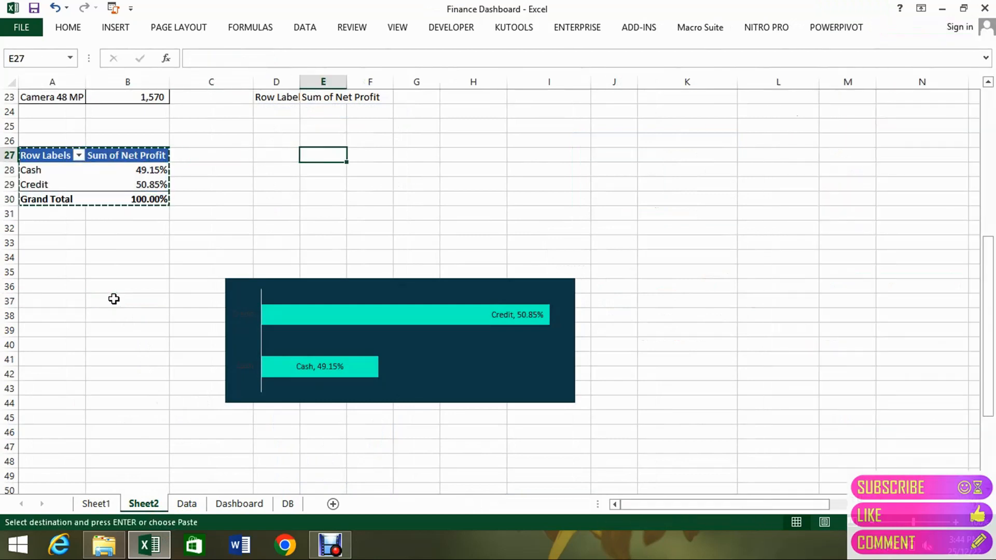
{"action": "key", "text": "Return"}
Move the bar chart directly beneath the original cash and credit pivot table, starting around A32.
{"action": "key", "text": "Down"}
{"action": "key", "text": "Down"}
{"action": "key", "text": "Down"}
{"action": "key", "text": "Down"}
{"action": "key", "text": "Down"}
{"action": "key", "text": "Down"}
{"action": "key", "text": "Down"}
{"action": "key", "text": "Down"}
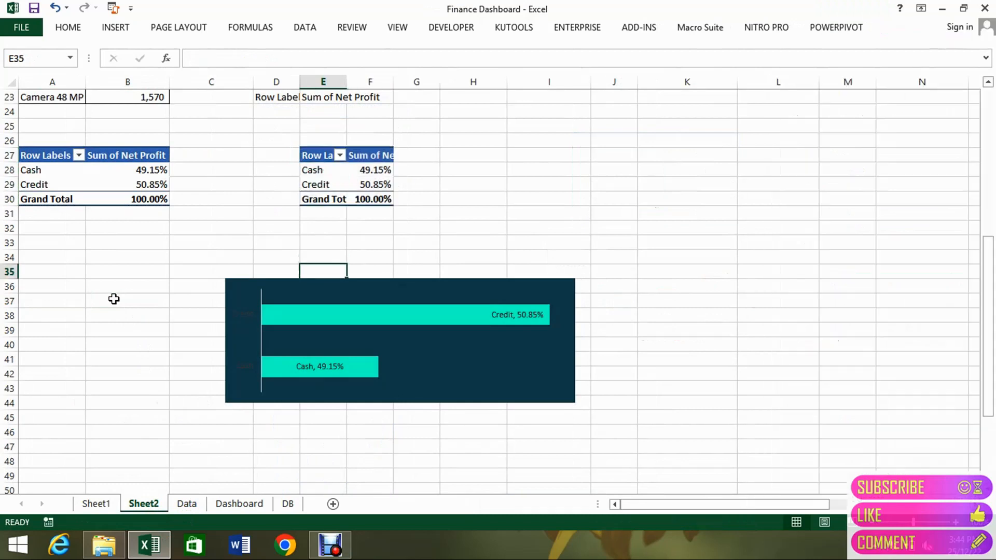
{"action": "left_click_drag", "start_coordinate": [256, 280], "coordinate": [50, 219]}
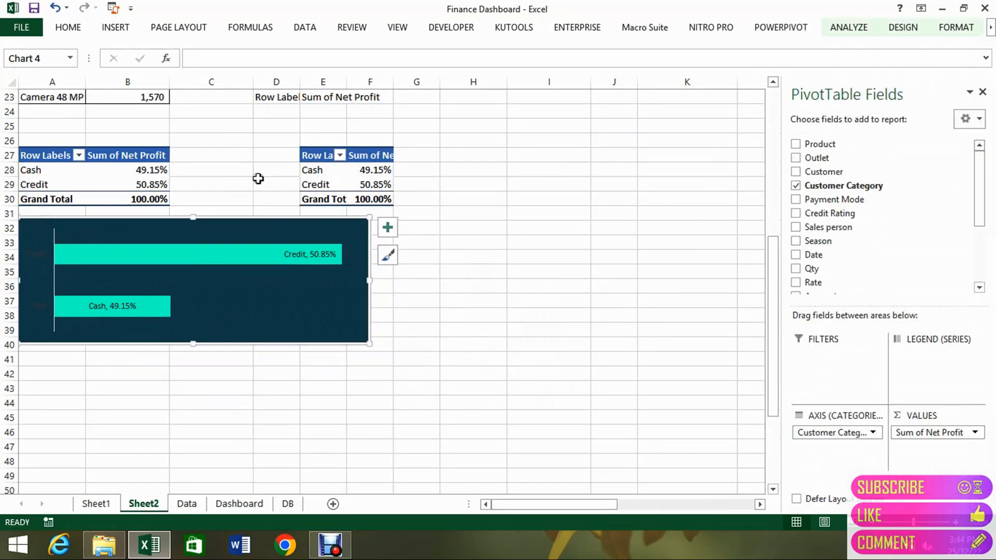
Replace Customer Category with Season as the row field of the copied pivot table.
{"action": "left_click_drag", "start_coordinate": [333, 178], "coordinate": [327, 175]}
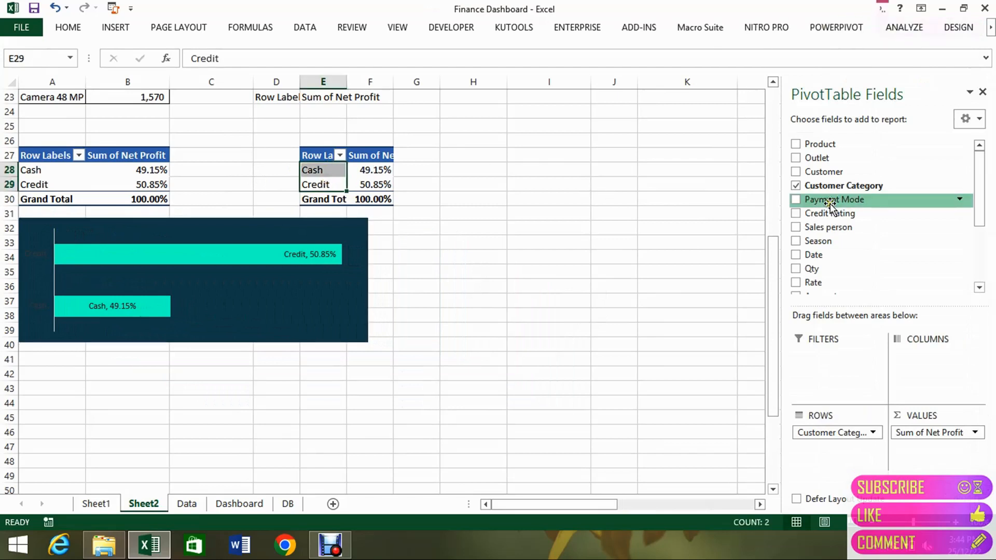
{"action": "left_click", "coordinate": [796, 241]}
{"action": "left_click", "coordinate": [798, 186]}
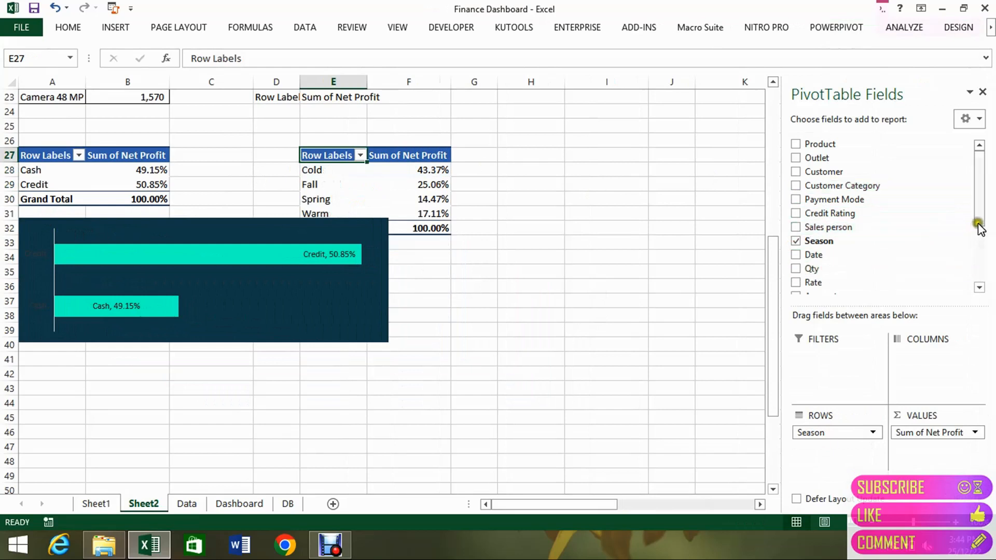
{"action": "mouse_move", "coordinate": [978, 208]}
{"action": "left_mouse_down"}
{"action": "mouse_move", "coordinate": [977, 283]}
{"action": "mouse_move", "coordinate": [974, 226]}
{"action": "left_mouse_up"}
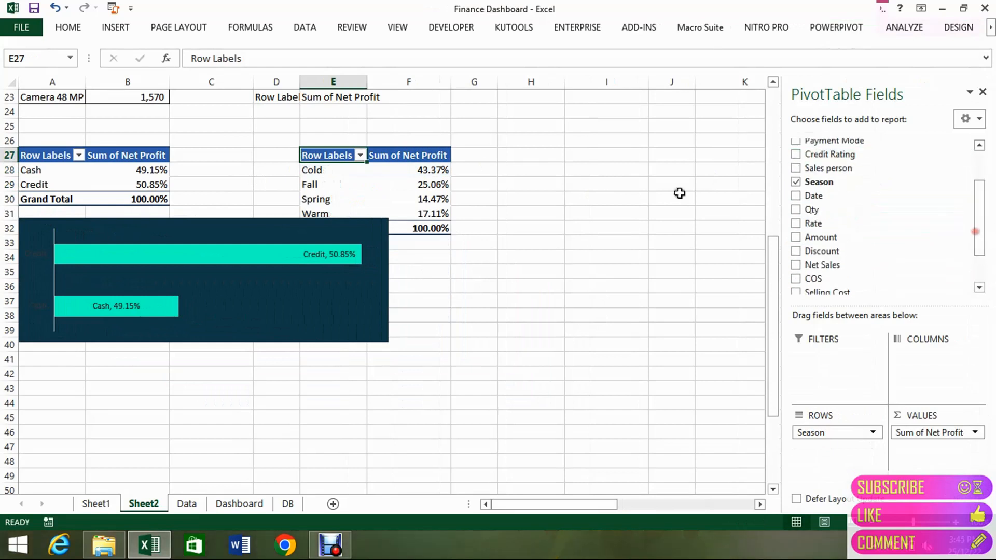
Show the seasonal pivot table's net profit values with no calculation instead of as percentages.
{"action": "key", "text": "Right"}
{"action": "key", "text": "Right"}
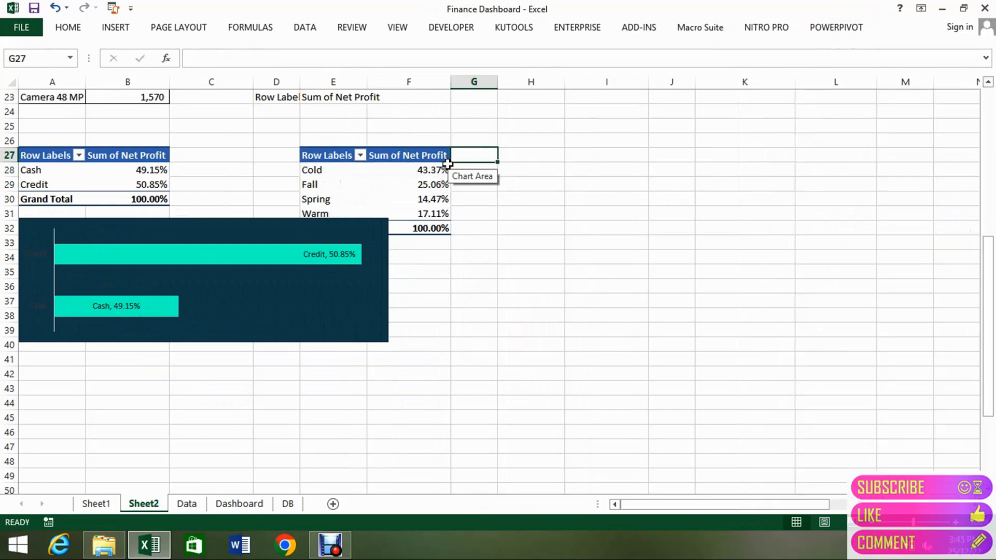
{"action": "key", "text": "Left"}
{"action": "key", "text": "Left"}
{"action": "key", "text": "Right"}
{"action": "key", "text": "Down"}
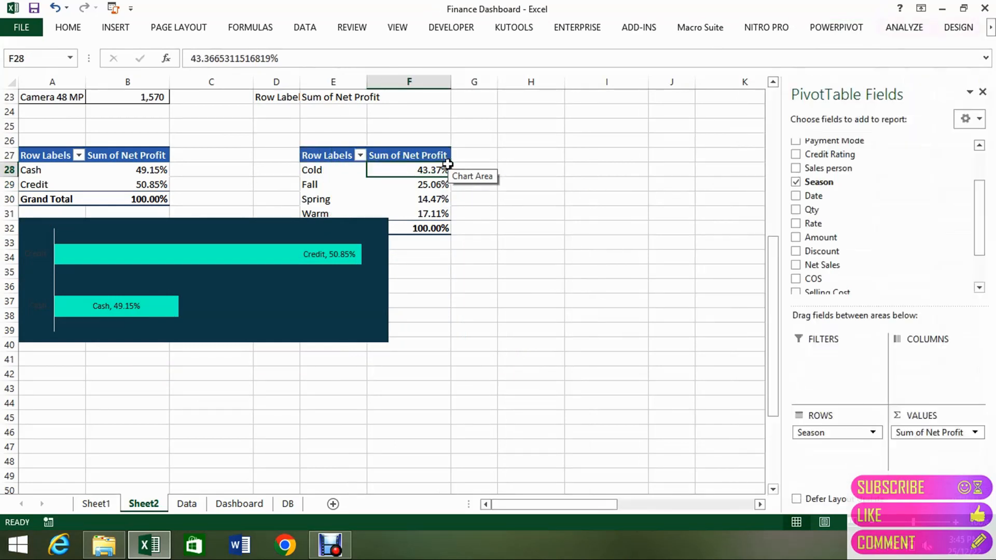
{"action": "right_click", "coordinate": [440, 171]}
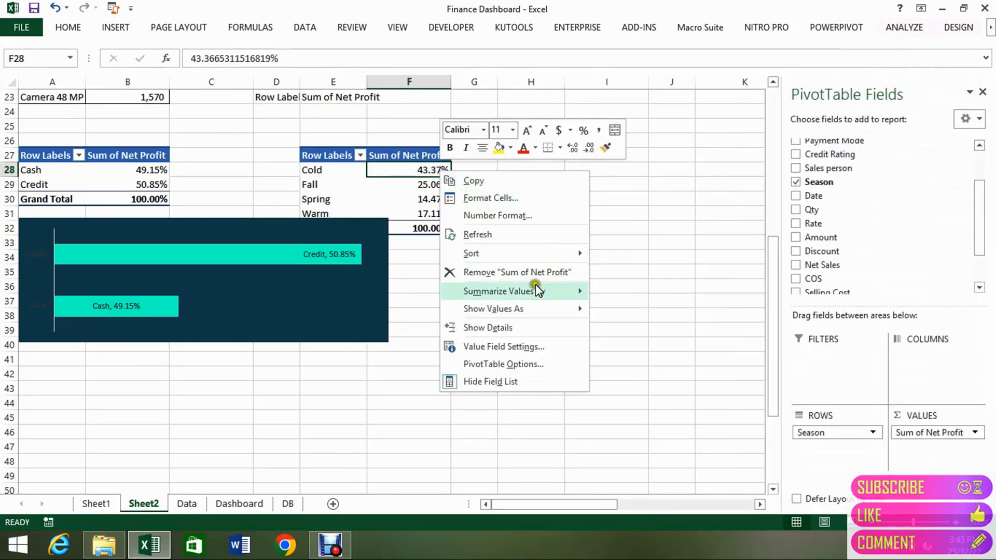
{"action": "mouse_move", "coordinate": [548, 305]}
{"action": "left_click", "coordinate": [622, 256]}
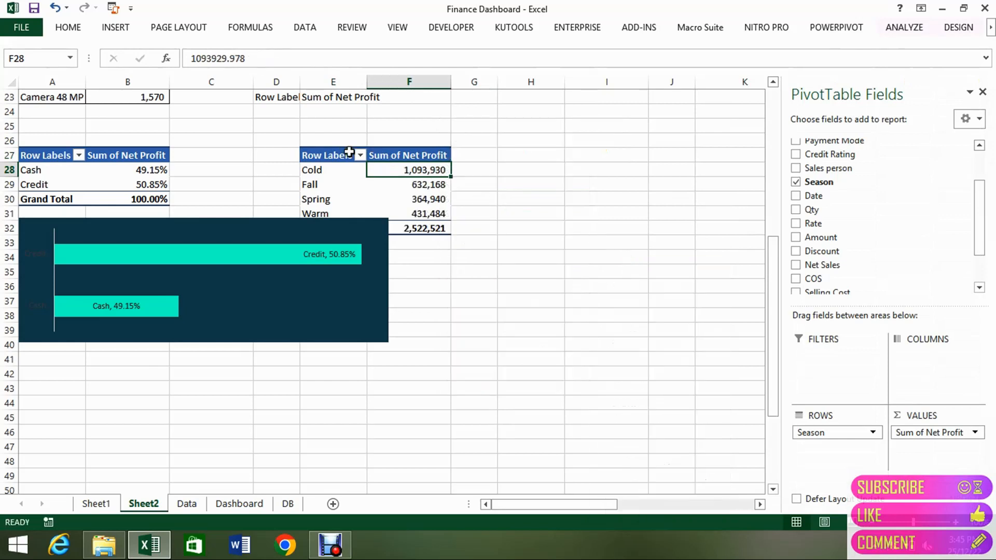
Shrink the bar chart's width and height so it ends around row 36 and no longer covers the seasonal pivot table.
{"action": "left_click_drag", "start_coordinate": [343, 155], "coordinate": [418, 187]}
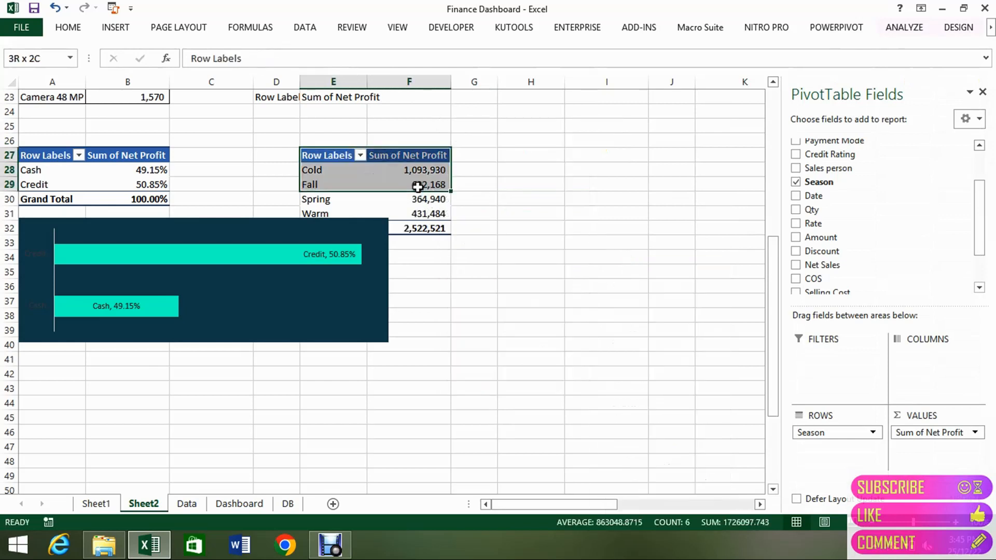
{"action": "left_click", "coordinate": [382, 278]}
{"action": "left_click_drag", "start_coordinate": [348, 279], "coordinate": [243, 284]}
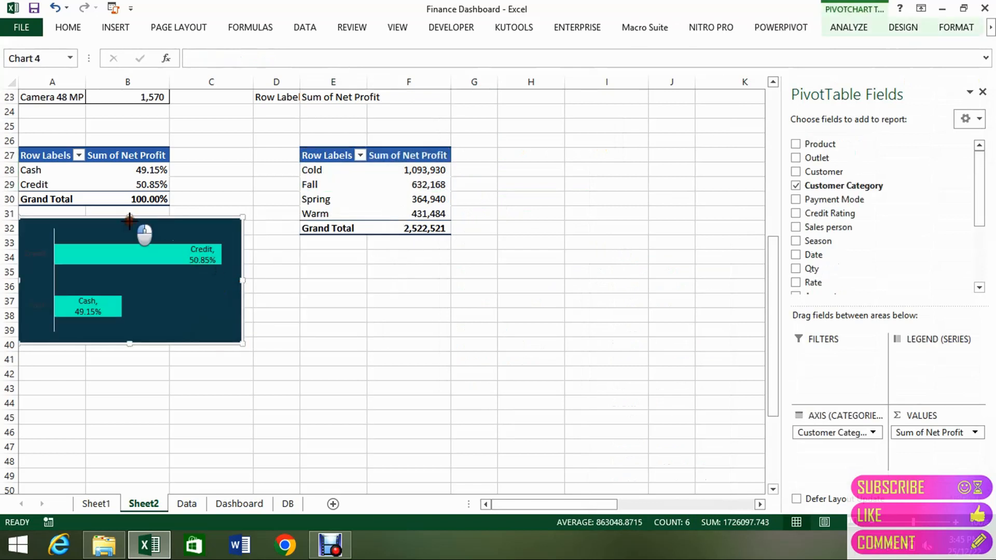
{"action": "mouse_move", "coordinate": [130, 217]}
{"action": "left_mouse_down"}
{"action": "mouse_move", "coordinate": [130, 258]}
{"action": "mouse_move", "coordinate": [127, 217]}
{"action": "left_mouse_up"}
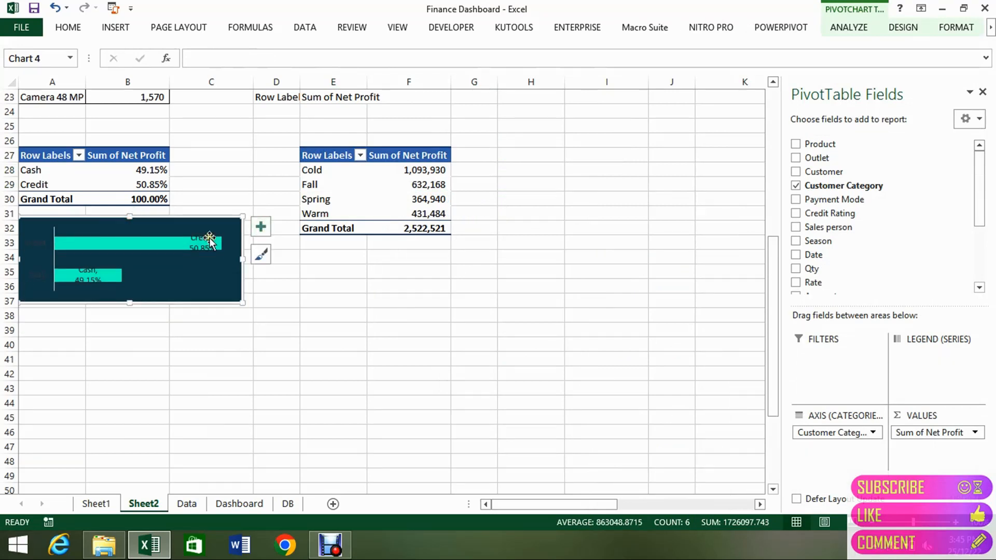
Select the bar chart's category axis labels and open the font color choices.
{"action": "left_click", "coordinate": [41, 249]}
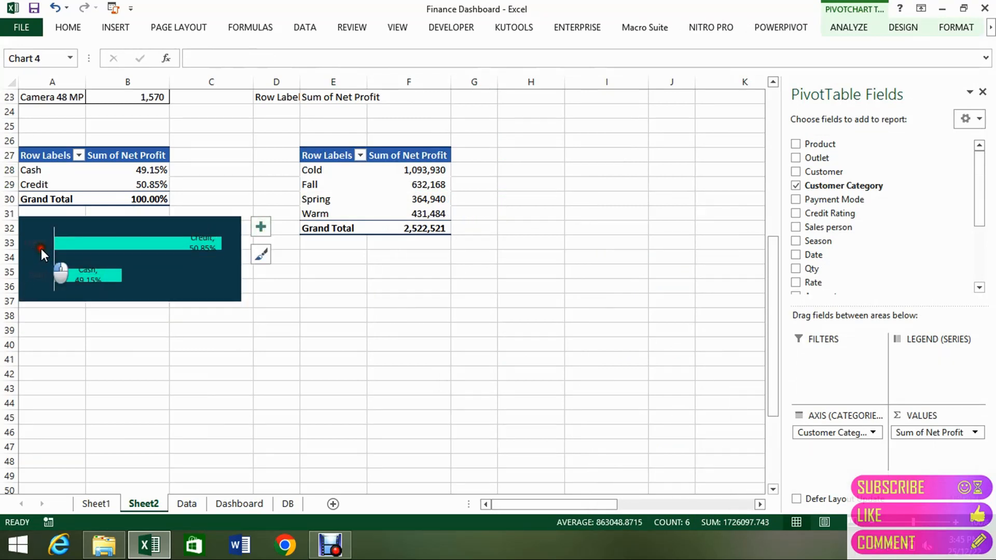
{"action": "left_click", "coordinate": [78, 29]}
{"action": "left_click", "coordinate": [260, 78]}
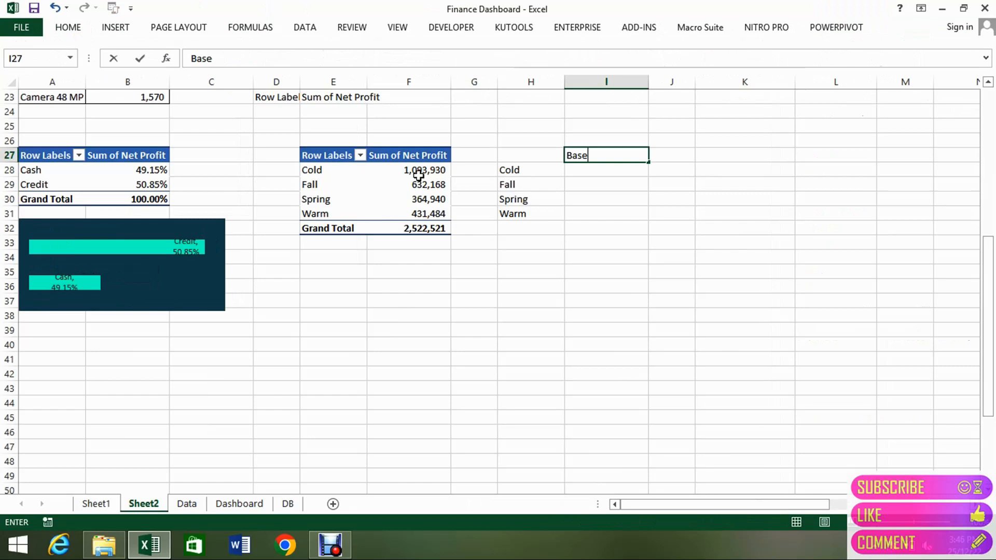
Enter the headers Base, Variation and Total in I27:K27 beside the season list and widen column J.
{"action": "key", "text": "Return"}
{"action": "key", "text": "Up"}
{"action": "key", "text": "Right"}
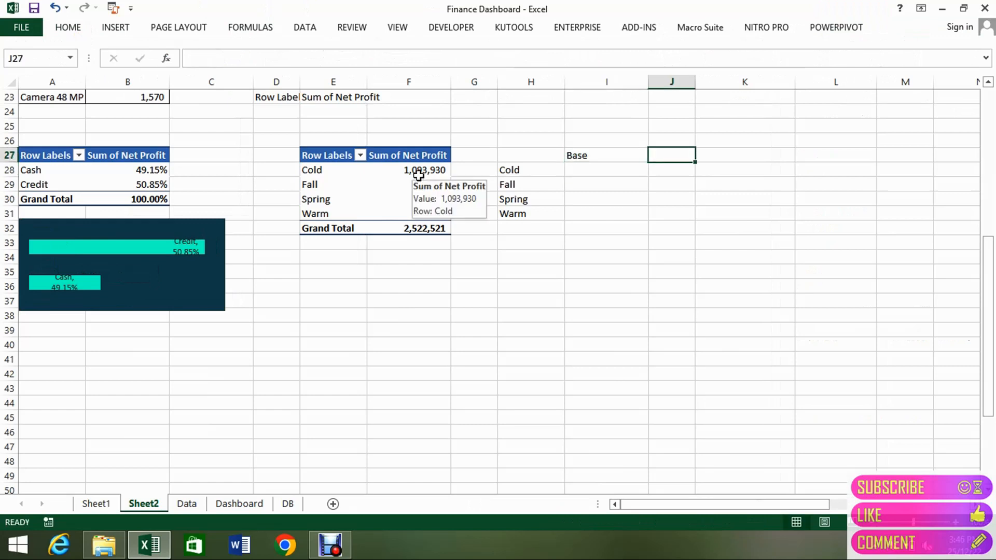
{"action": "type", "text": "Variation"}
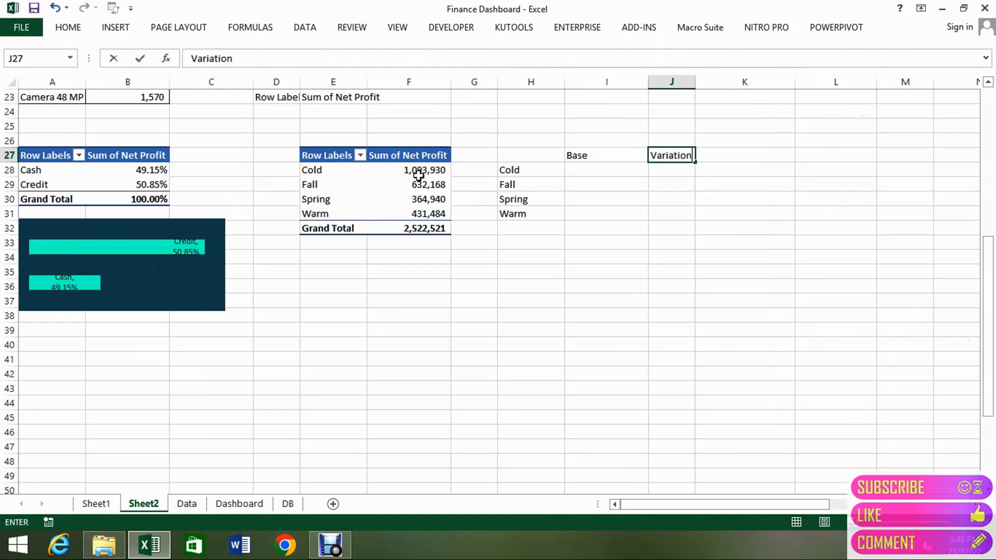
{"action": "key", "text": "Return"}
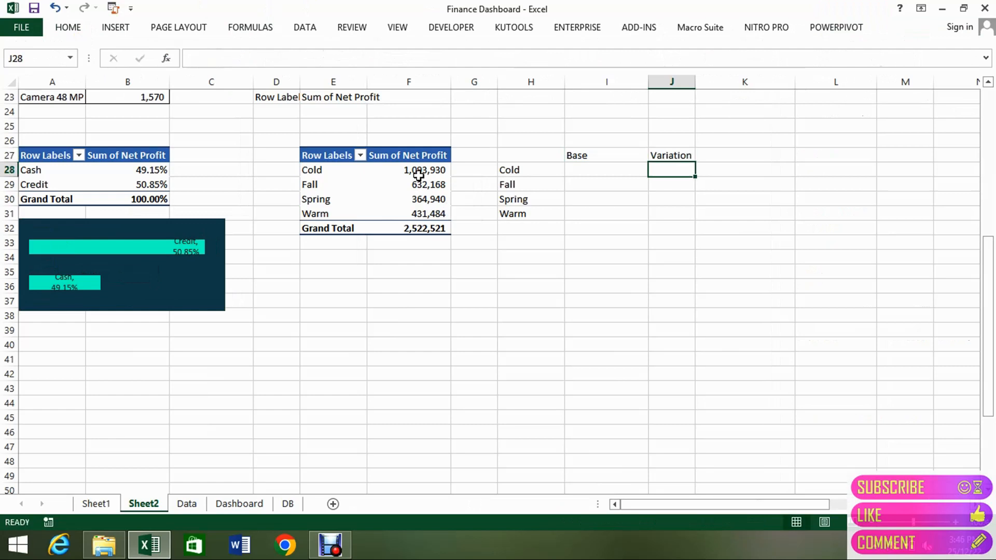
{"action": "key", "text": "Up"}
{"action": "key", "text": "Right"}
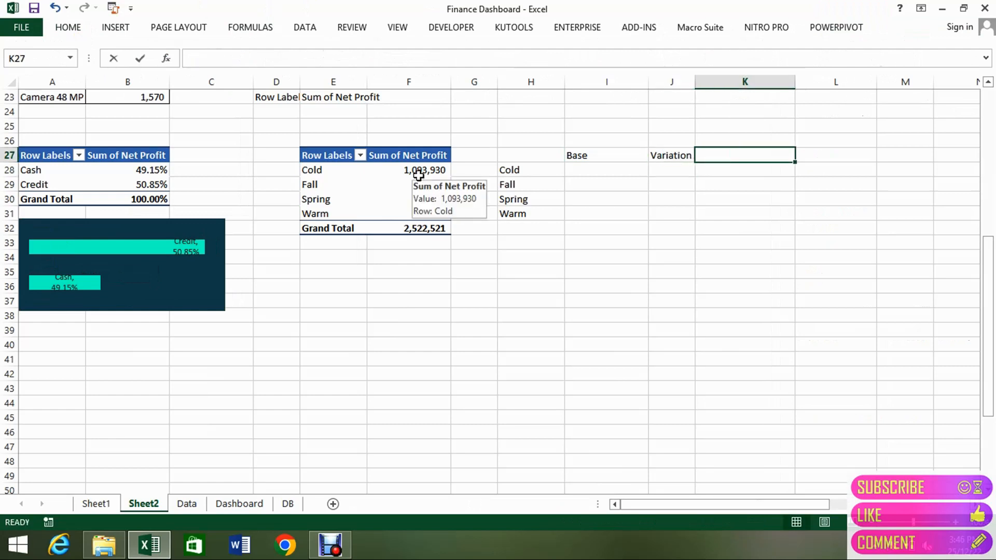
{"action": "type", "text": "Total"}
{"action": "key", "text": "Return"}
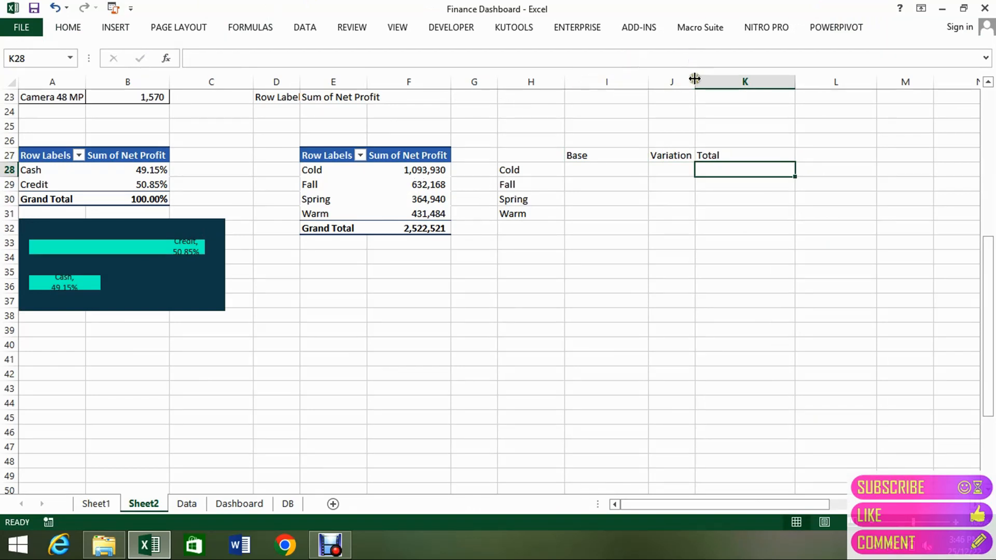
{"action": "left_click_drag", "start_coordinate": [695, 79], "coordinate": [719, 81]}
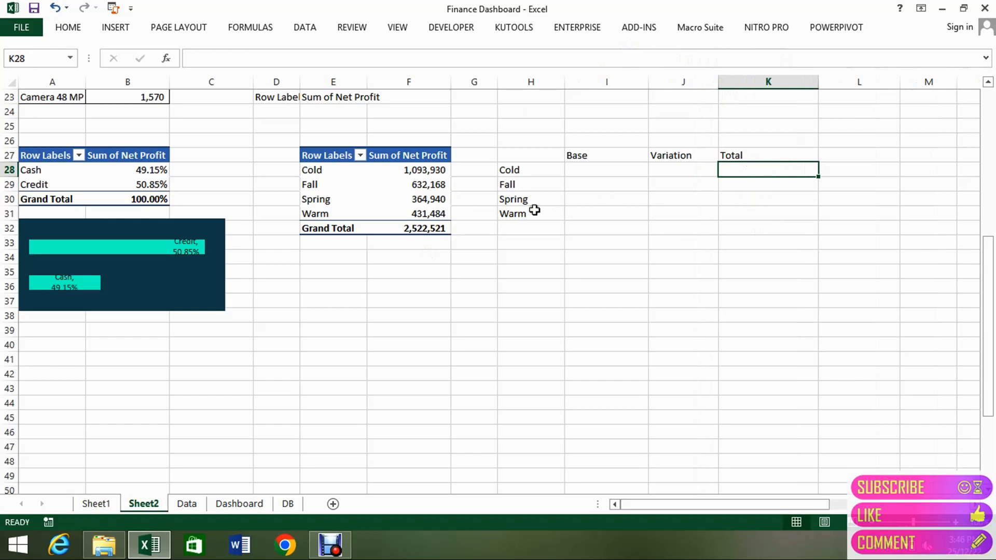
In K28, retrieve the Cold season's net profit from the pivot table with =VLOOKUP(H28,$E$28:$F$31,2,FALSE).
{"action": "type", "text": "=val"}
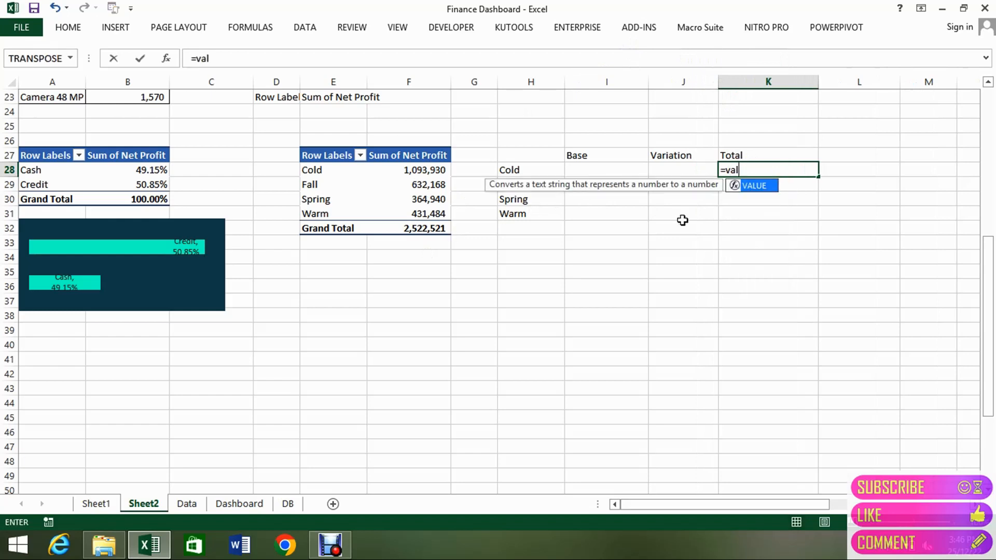
{"action": "key", "text": "BackSpace"}
{"action": "key", "text": "BackSpace"}
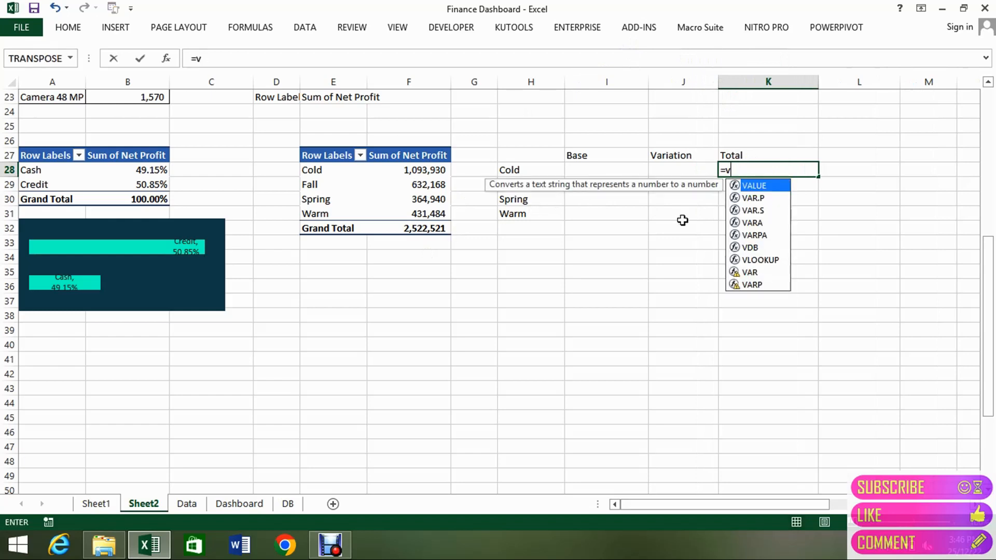
{"action": "type", "text": "lo"}
{"action": "key", "text": "Tab"}
{"action": "key", "text": "Left"}
{"action": "key", "text": "Left"}
{"action": "key", "text": "Left"}
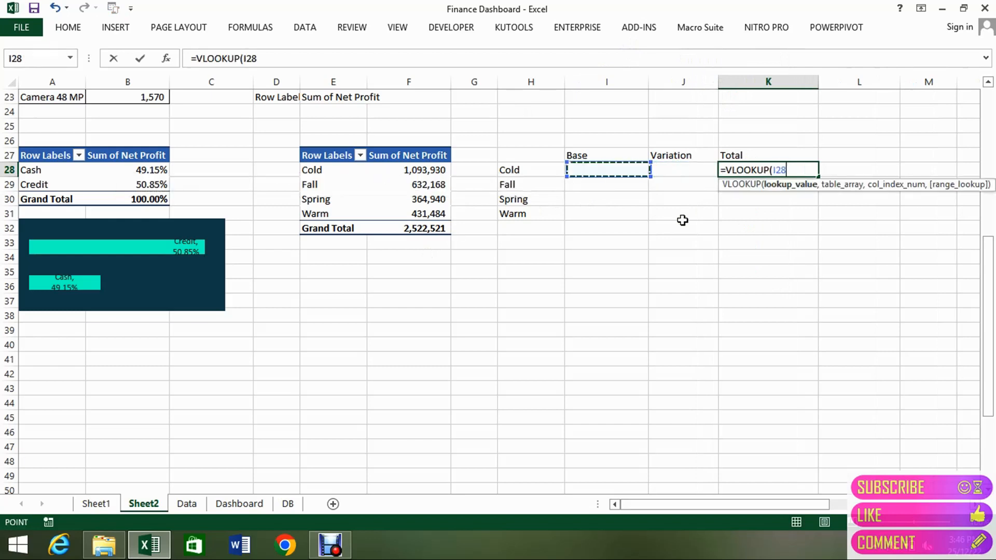
{"action": "type", "text": ","}
{"action": "key", "text": "Left"}
{"action": "key", "text": "Left"}
{"action": "key", "text": "Left"}
{"action": "key", "text": "Left"}
{"action": "key", "text": "Left"}
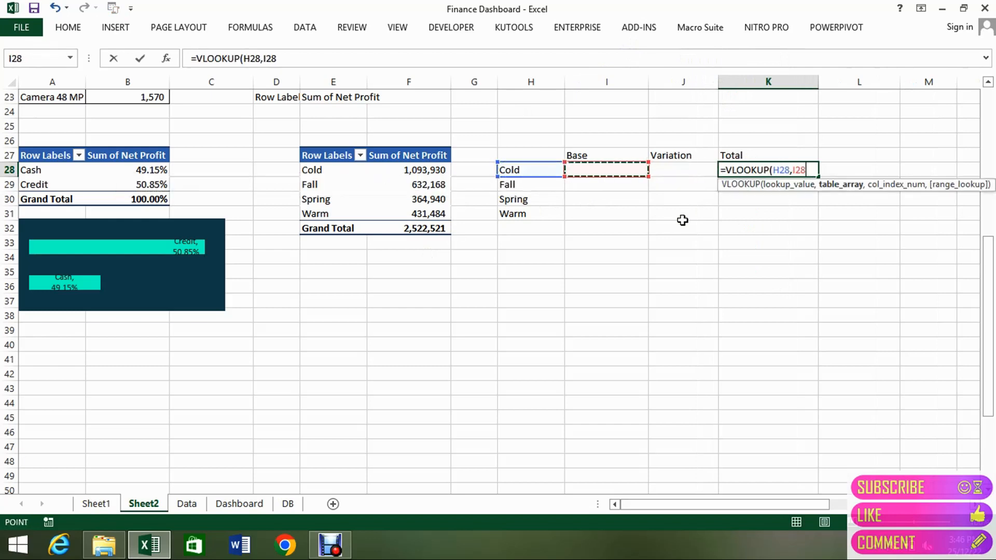
{"action": "key", "text": "Left"}
{"action": "key", "text": "shift+Right"}
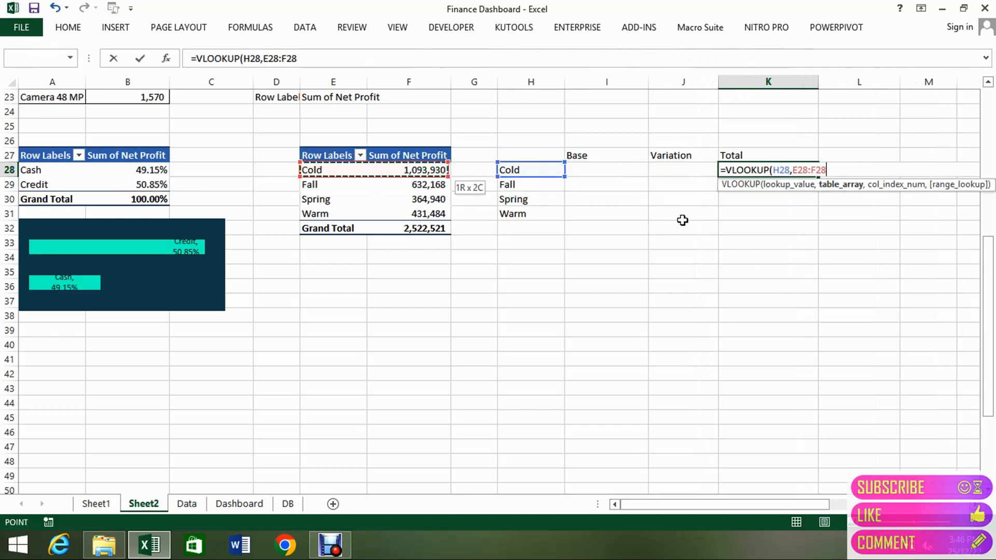
{"action": "key", "text": "shift+Down"}
{"action": "key", "text": "shift+Down"}
{"action": "key", "text": "shift+Down"}
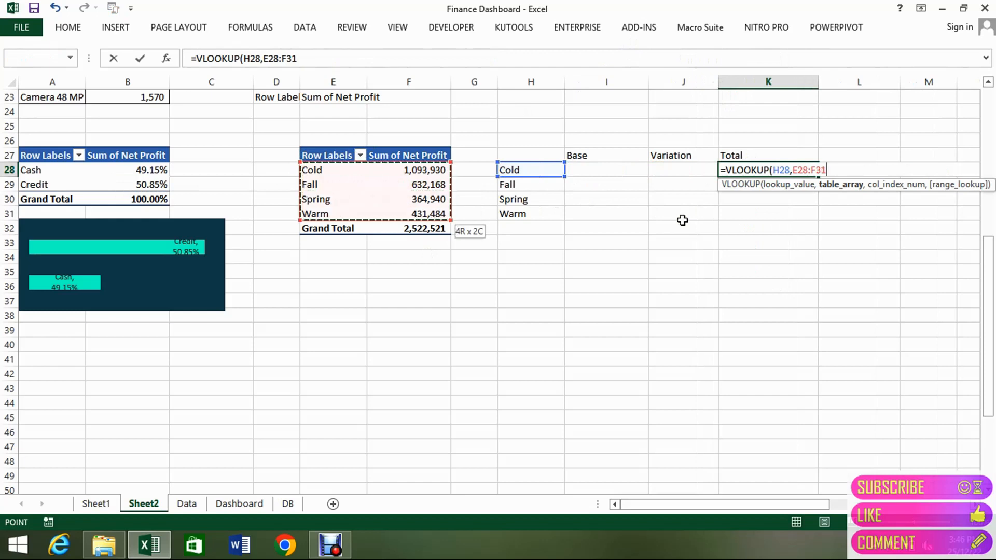
{"action": "key", "text": "F4"}
{"action": "type", "text": ","}
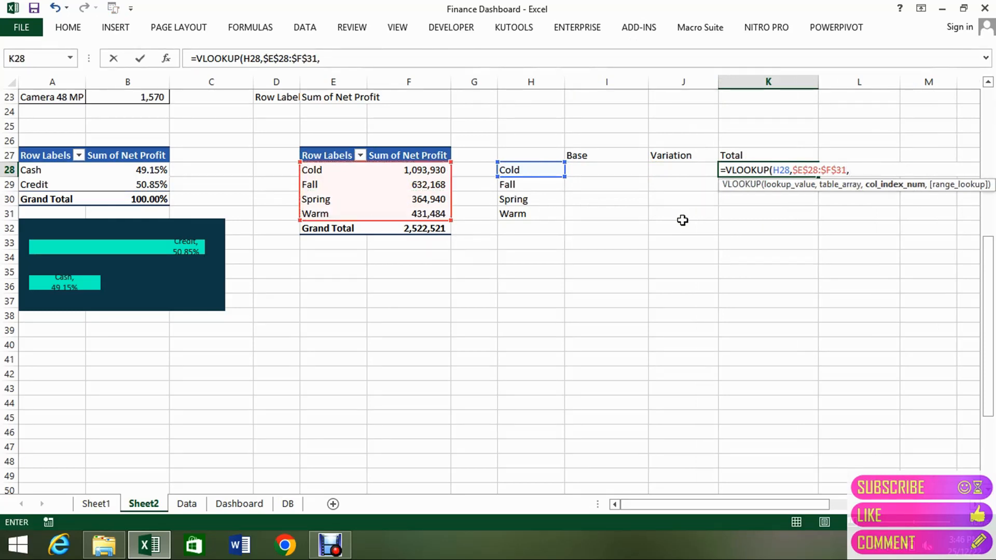
{"action": "type", "text": "2,"}
{"action": "key", "text": "Down"}
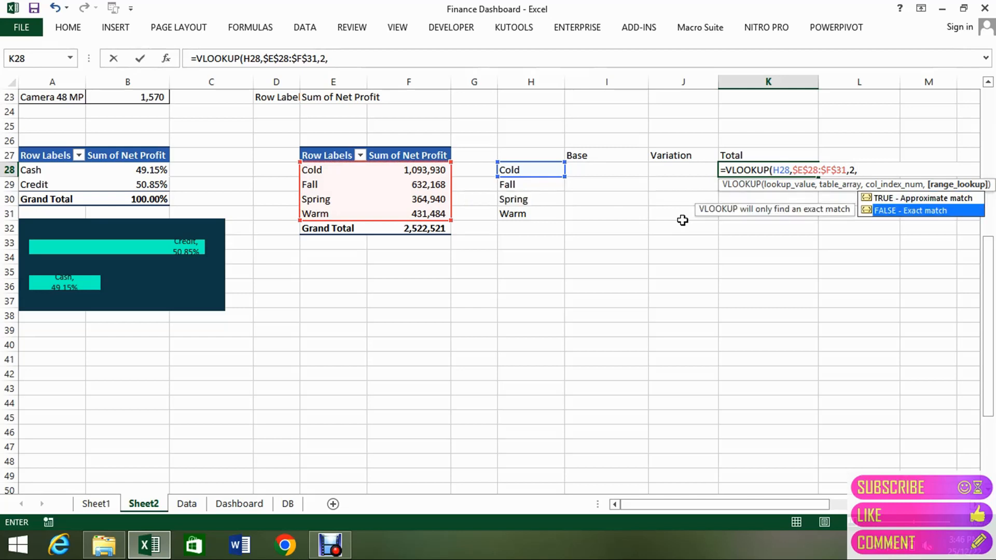
{"action": "key", "text": "Tab"}
{"action": "key", "text": "ctrl+Return"}
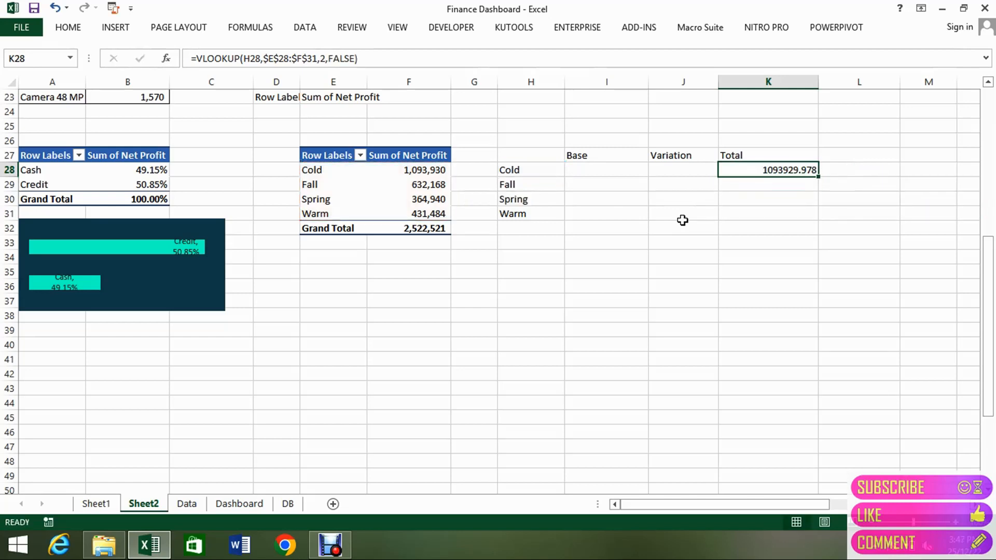
Fill the Total lookup formula down to K31 and format K28:K31 in comma style with no decimals.
{"action": "key", "text": "shift+Down"}
{"action": "key", "text": "shift+Down"}
{"action": "key", "text": "shift+Down"}
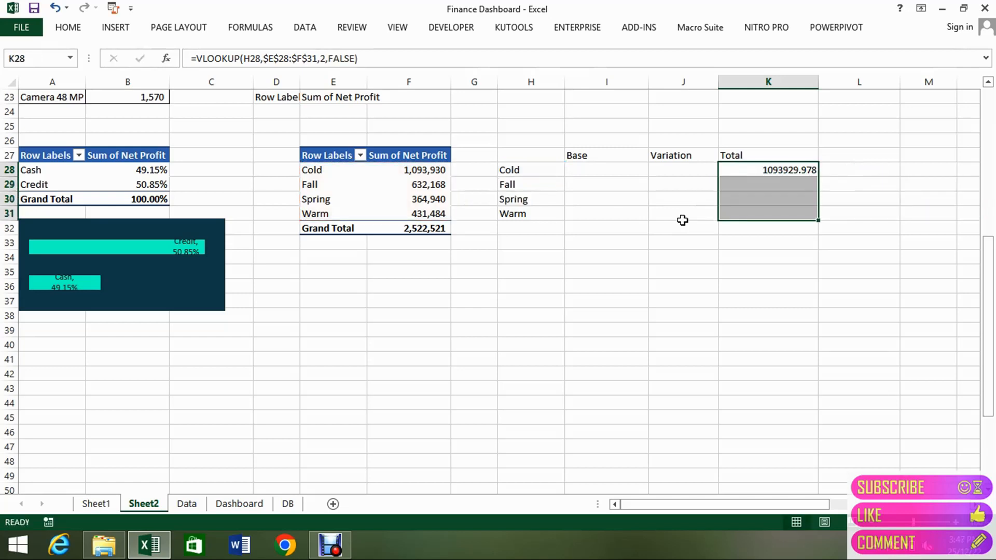
{"action": "key", "text": "ctrl+d"}
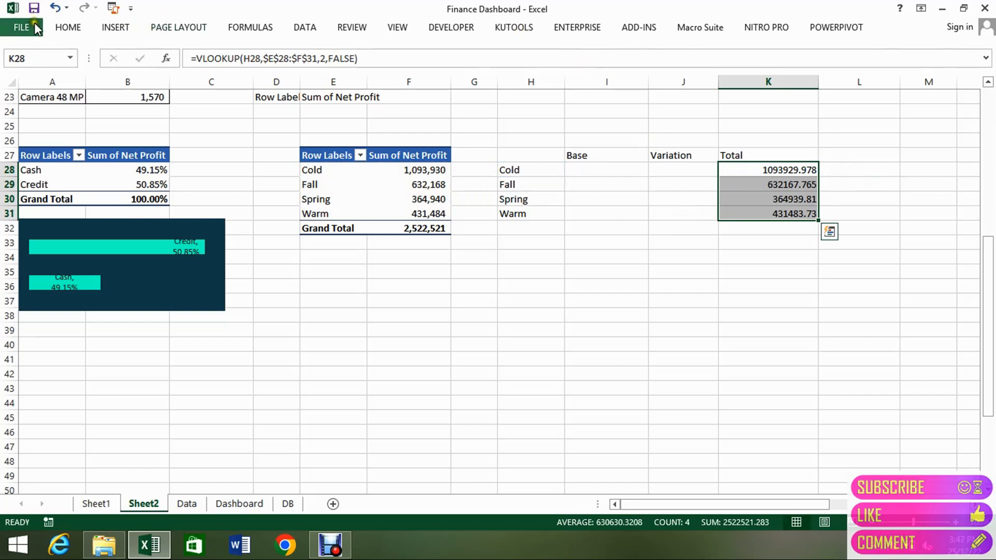
{"action": "left_click", "coordinate": [55, 29]}
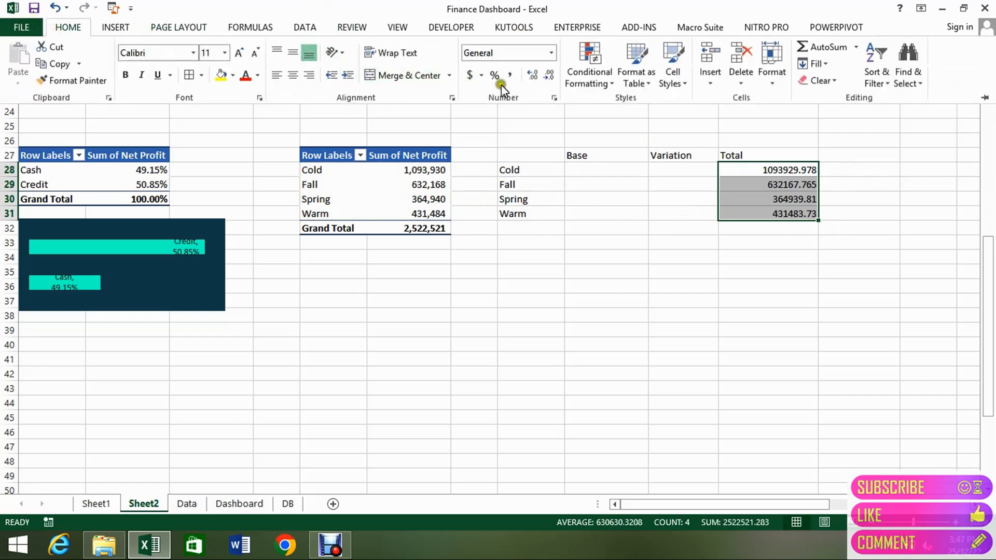
{"action": "left_click", "coordinate": [511, 75]}
{"action": "left_click", "coordinate": [548, 76]}
{"action": "left_click", "coordinate": [548, 76]}
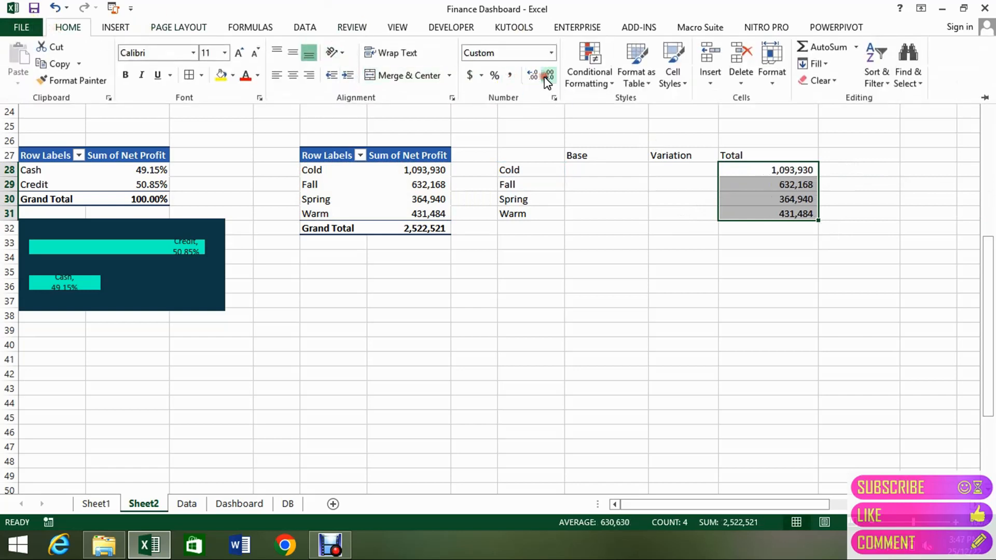
Enter 0 as the Base value for the first season in I28.
{"action": "left_click", "coordinate": [691, 189]}
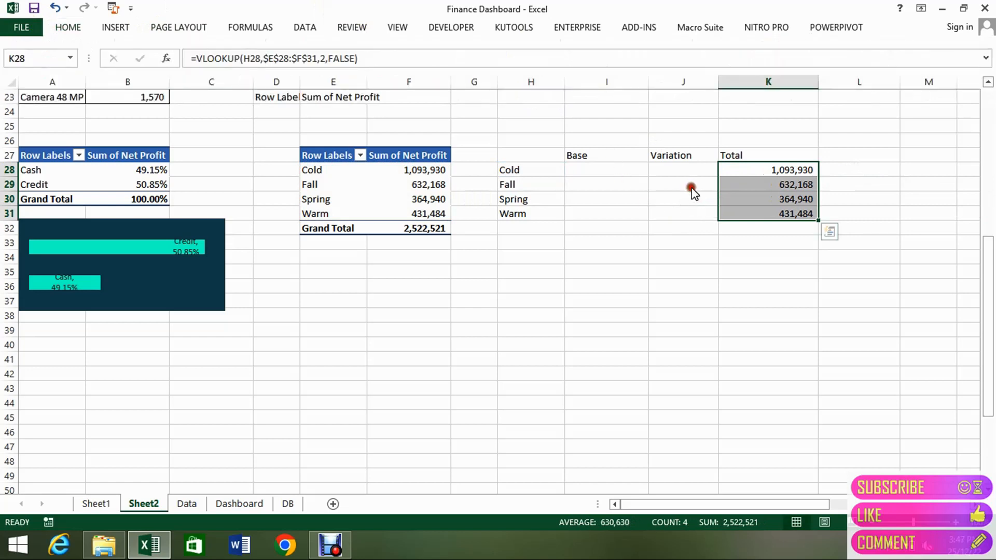
{"action": "key", "text": "Down"}
{"action": "key", "text": "Up"}
{"action": "key", "text": "Left"}
{"action": "key", "text": "Left"}
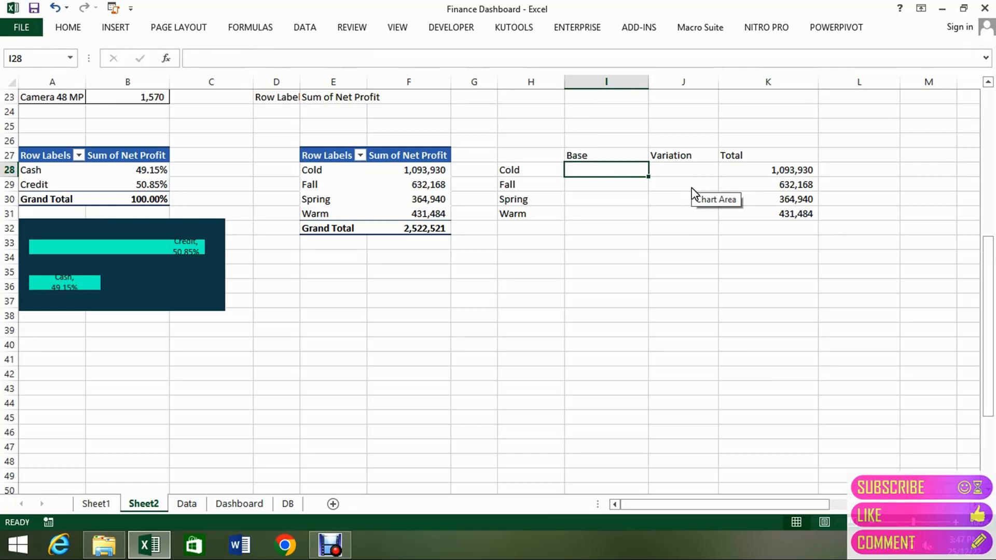
{"action": "type", "text": "0"}
{"action": "key", "text": "Return"}
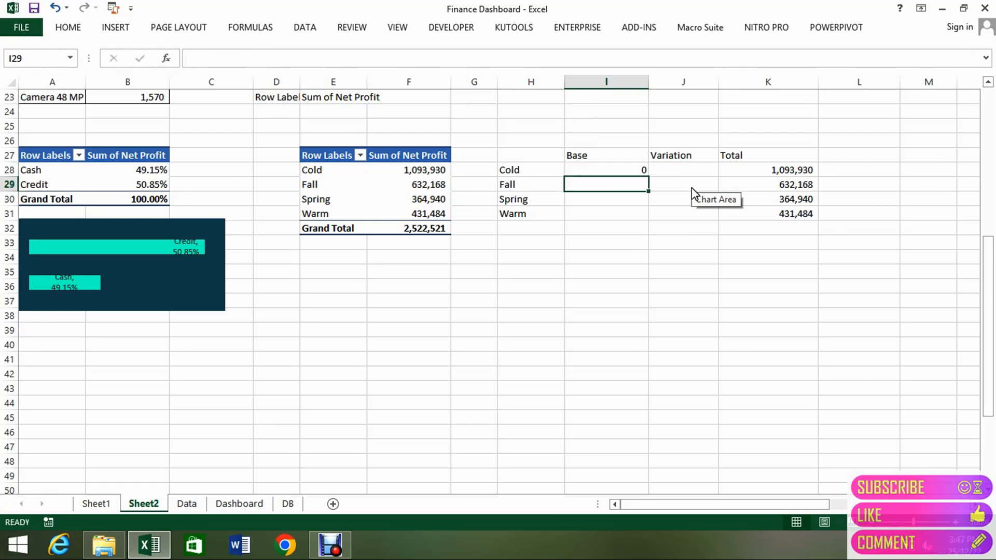
{"action": "key", "text": "Up"}
{"action": "key", "text": "Right"}
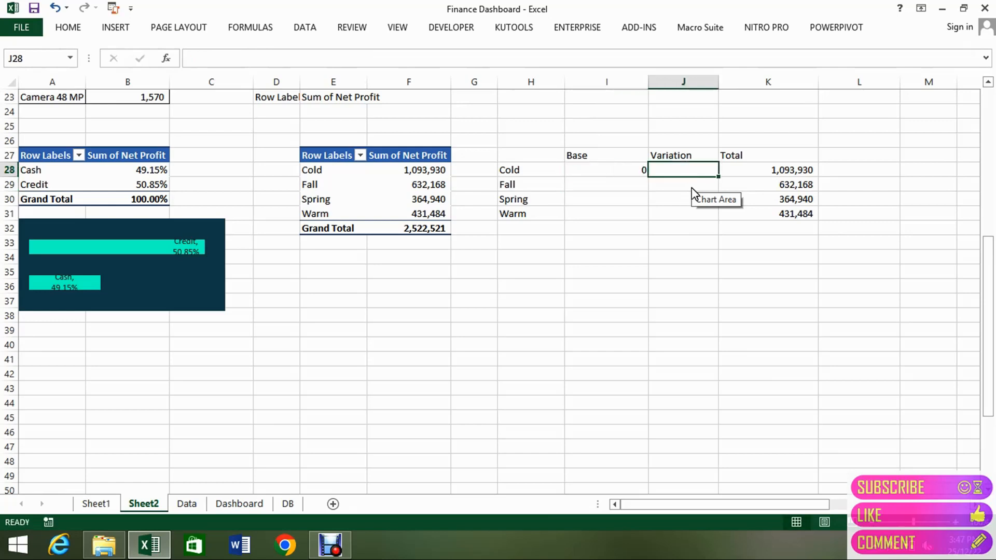
{"action": "type", "text": "="}
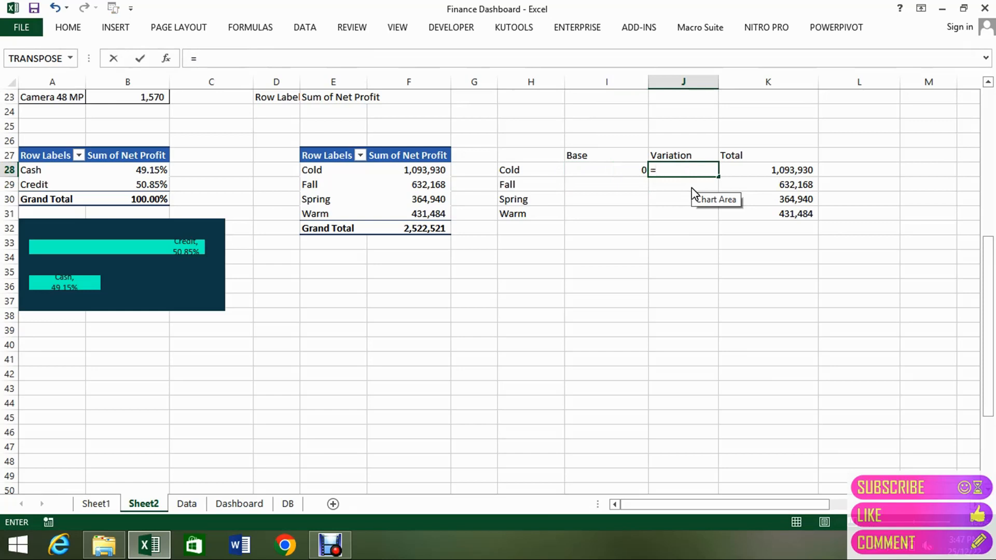
{"action": "key", "text": "Escape"}
Enter the note "Arrange by Season" in H25 above the season helper table.
{"action": "key", "text": "Down"}
{"action": "key", "text": "Left"}
{"action": "key", "text": "Left"}
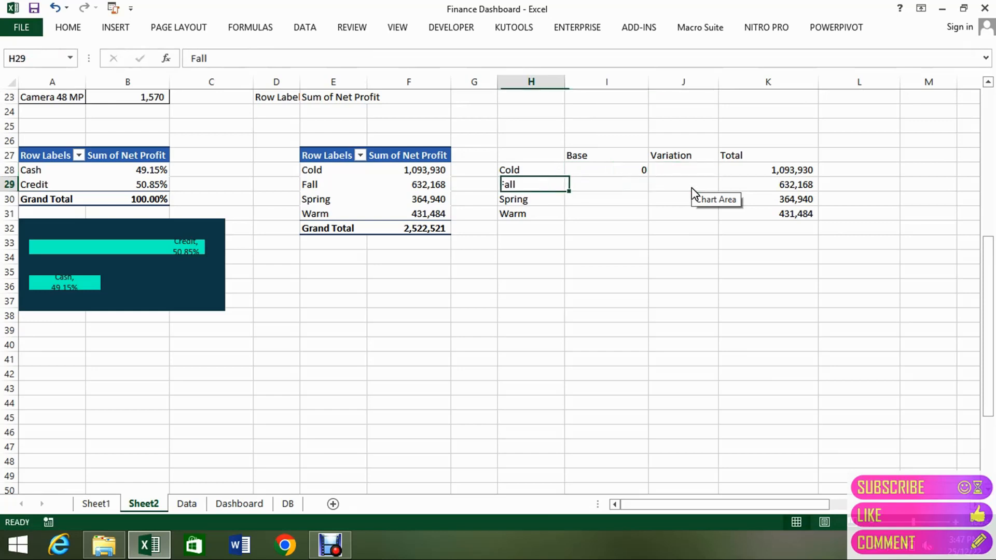
{"action": "key", "text": "Left"}
{"action": "key", "text": "Right"}
{"action": "key", "text": "Up"}
{"action": "key", "text": "Up"}
{"action": "key", "text": "Up"}
{"action": "key", "text": "Up"}
{"action": "type", "text": "A"}
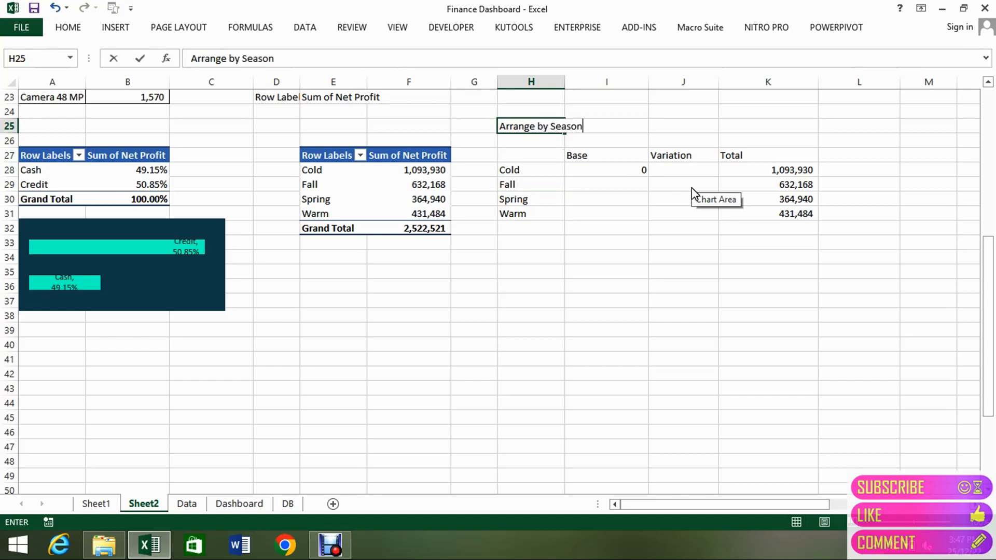
{"action": "type", "text": "rrange by Season"}
{"action": "key", "text": "Return"}
Move the four season names from H28:H31 down to H32:H35, just below the helper table.
{"action": "key", "text": "Down"}
{"action": "key", "text": "Down"}
{"action": "key", "text": "Down"}
{"action": "key", "text": "Down"}
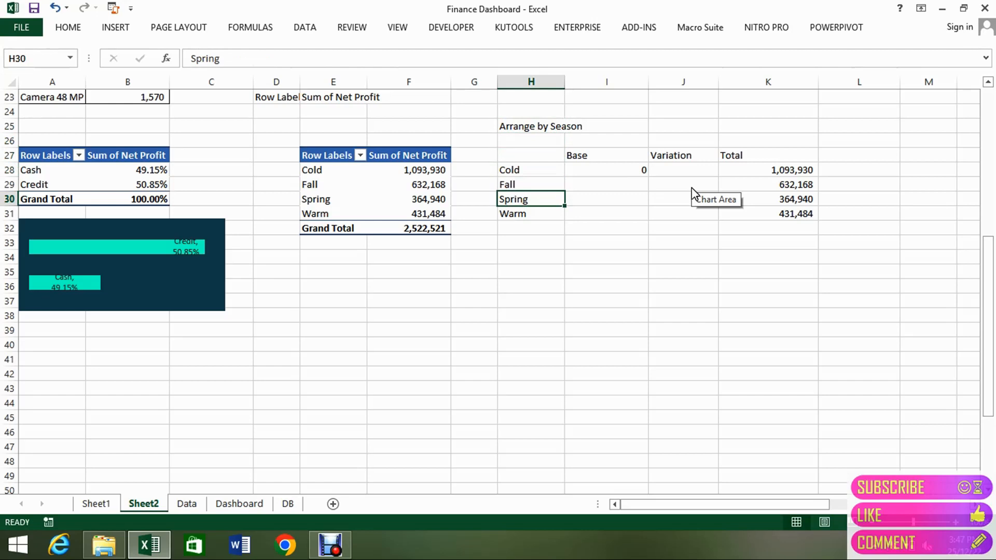
{"action": "key", "text": "Up"}
{"action": "key", "text": "Up"}
{"action": "key", "text": "shift+Down"}
{"action": "key", "text": "shift+Down"}
{"action": "key", "text": "shift+Down"}
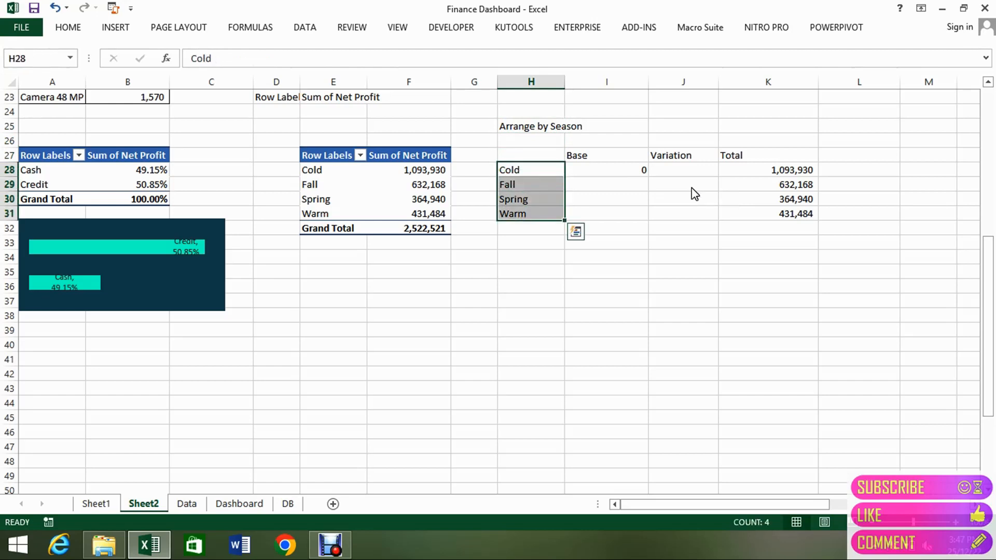
{"action": "key", "text": "ctrl+x"}
{"action": "key", "text": "Down"}
{"action": "key", "text": "Down"}
{"action": "key", "text": "Down"}
{"action": "key", "text": "Down"}
{"action": "key", "text": "Return"}
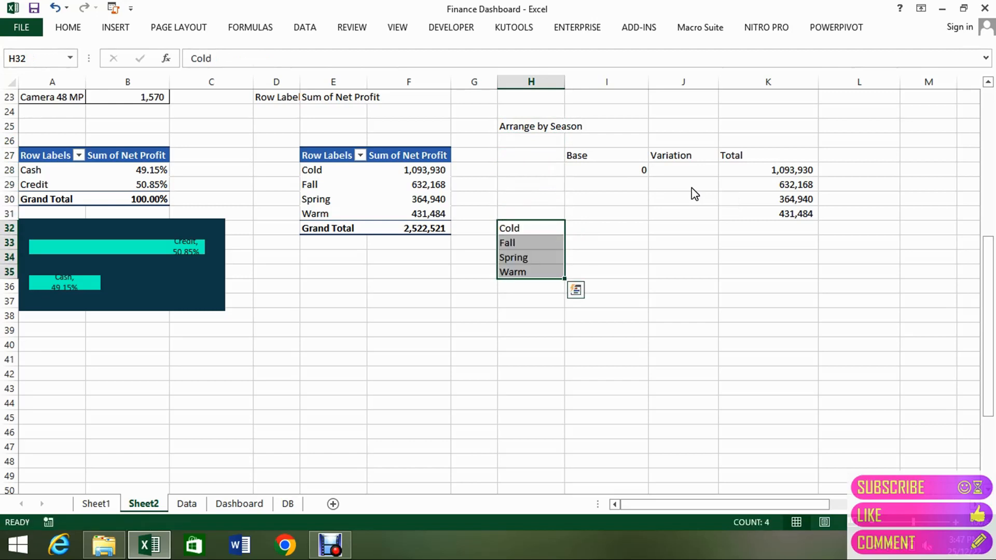
Copy Warm from H35 into H28 as the first season of the helper table.
{"action": "key", "text": "Down"}
{"action": "key", "text": "Down"}
{"action": "key", "text": "Down"}
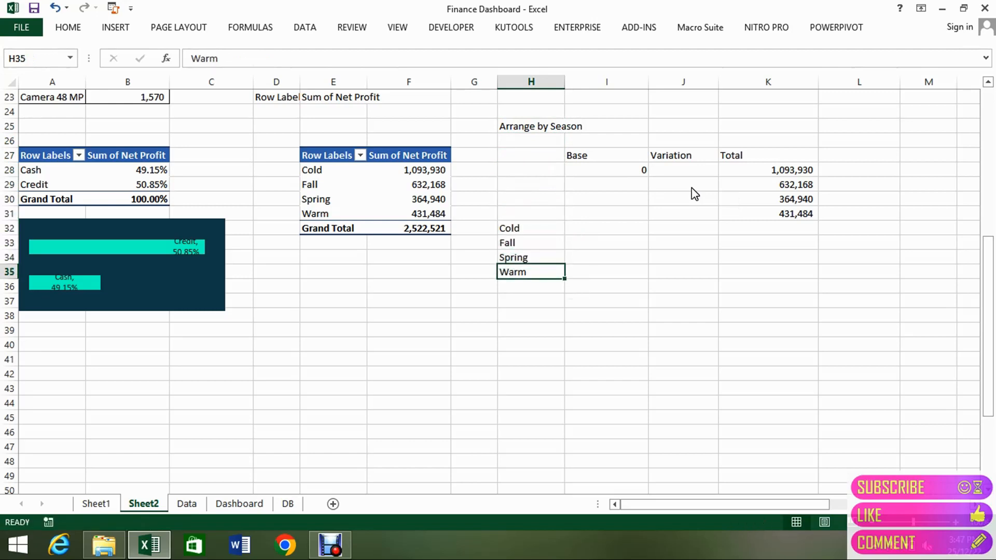
{"action": "key", "text": "ctrl+c"}
{"action": "key", "text": "Up"}
{"action": "key", "text": "Up"}
{"action": "key", "text": "Up"}
{"action": "key", "text": "Up"}
{"action": "key", "text": "Up"}
{"action": "key", "text": "Up"}
{"action": "key", "text": "Up"}
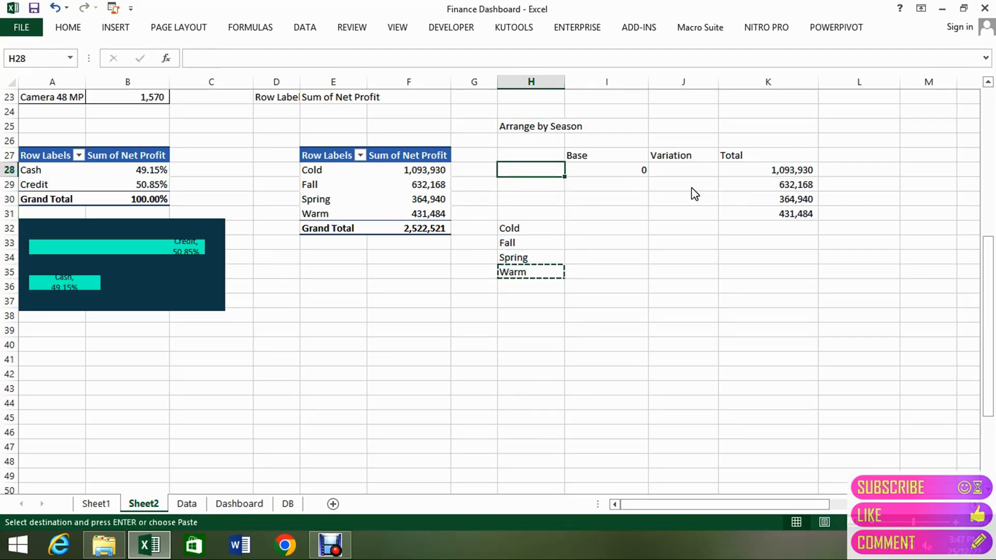
{"action": "key", "text": "Return"}
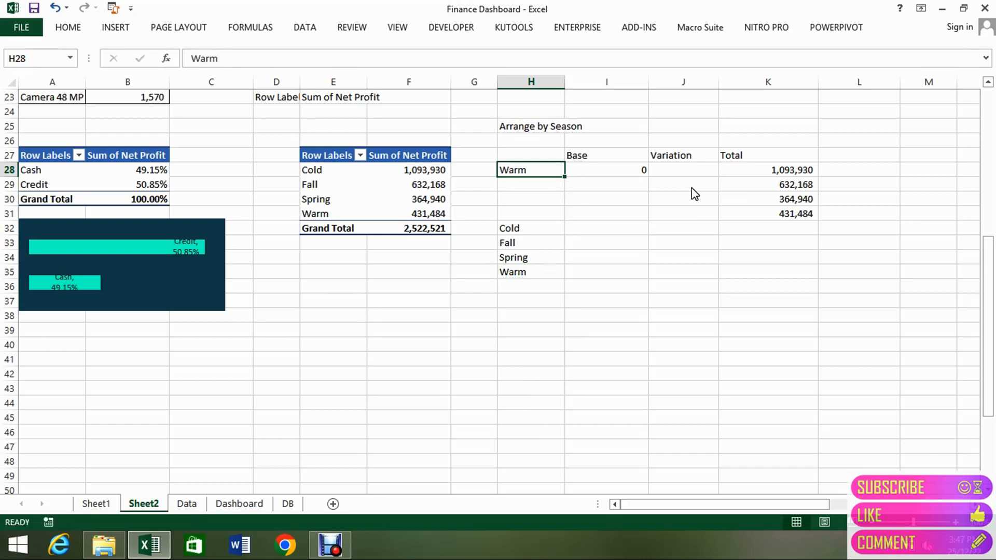
{"action": "key", "text": "Down"}
{"action": "key", "text": "Down"}
{"action": "key", "text": "Down"}
{"action": "key", "text": "Down"}
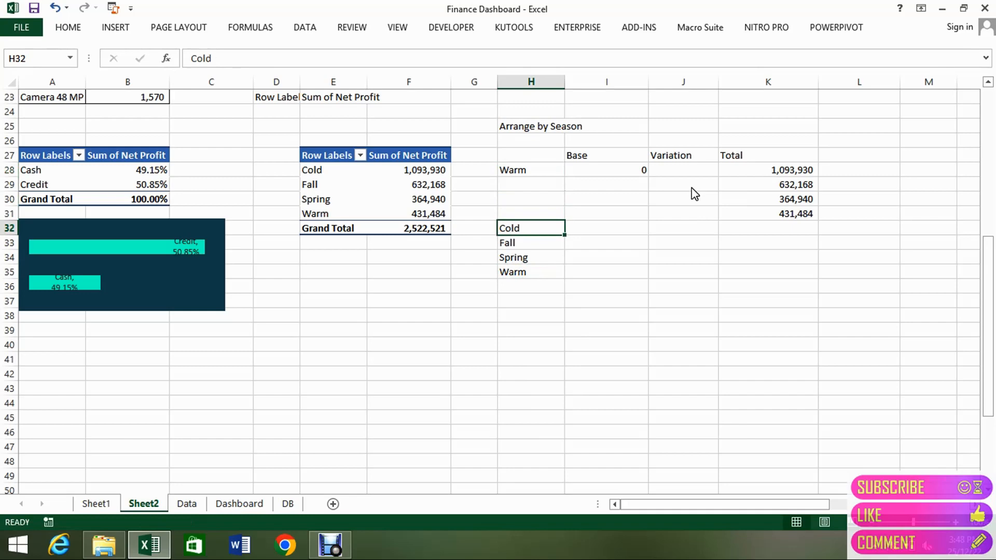
{"action": "key", "text": "Up"}
{"action": "key", "text": "Up"}
{"action": "key", "text": "Up"}
{"action": "key", "text": "Up"}
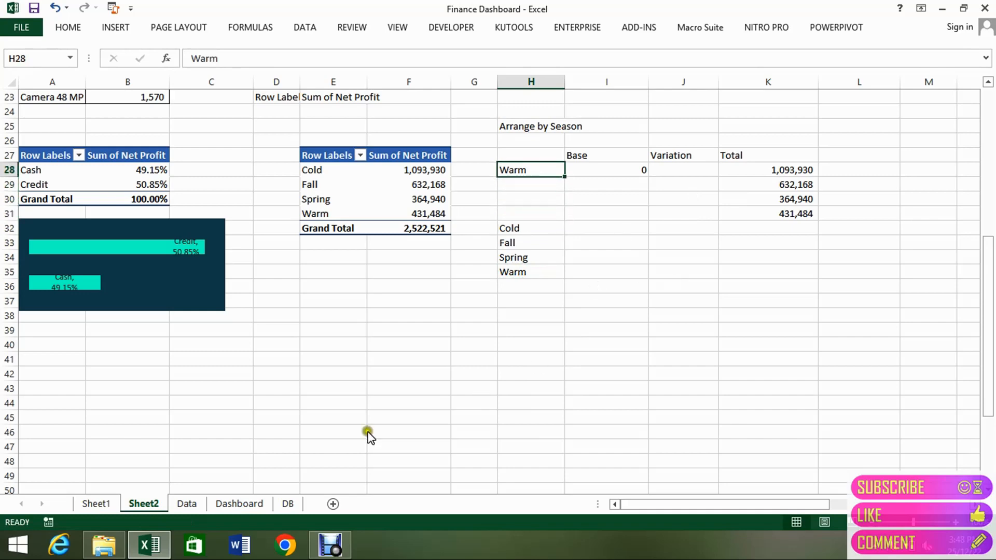
Check the season order and the Base, Change and Total columns of the finished helper table on the Data sheet, and return to Sheet2.
{"action": "left_click", "coordinate": [177, 503]}
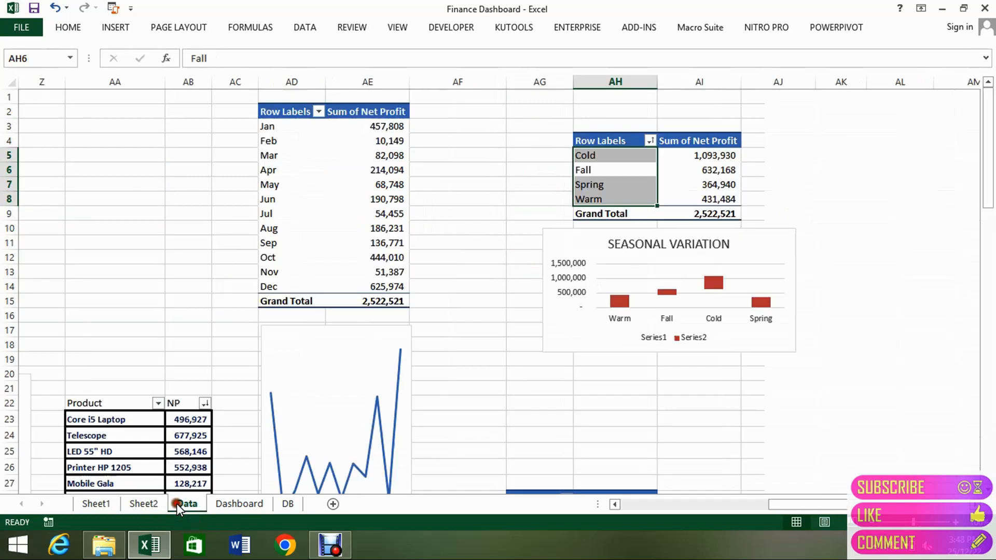
{"action": "left_click", "coordinate": [518, 207]}
{"action": "key", "text": "Right"}
{"action": "key", "text": "Right"}
{"action": "key", "text": "Right"}
{"action": "key", "text": "Right"}
{"action": "key", "text": "Right"}
{"action": "key", "text": "Right"}
{"action": "key", "text": "Right"}
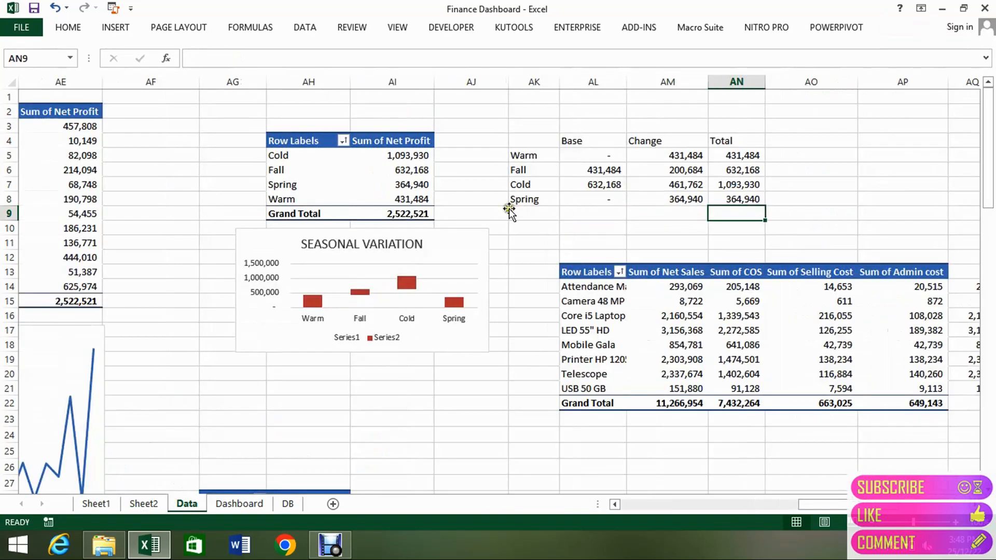
{"action": "left_click", "coordinate": [144, 505]}
{"action": "key", "text": "Down"}
{"action": "key", "text": "Down"}
{"action": "key", "text": "Down"}
{"action": "key", "text": "Down"}
{"action": "key", "text": "Down"}
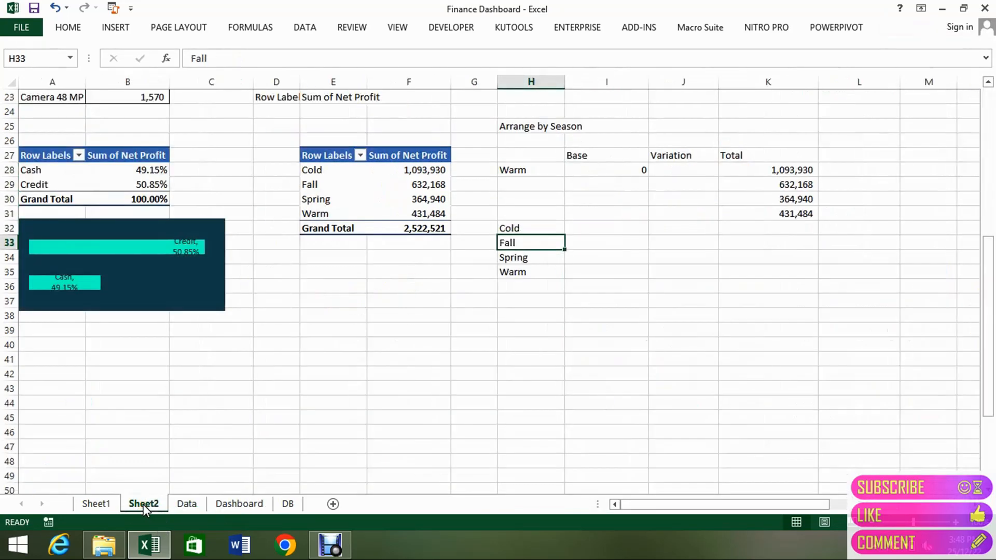
{"action": "key", "text": "Down"}
{"action": "key", "text": "Down"}
{"action": "key", "text": "Up"}
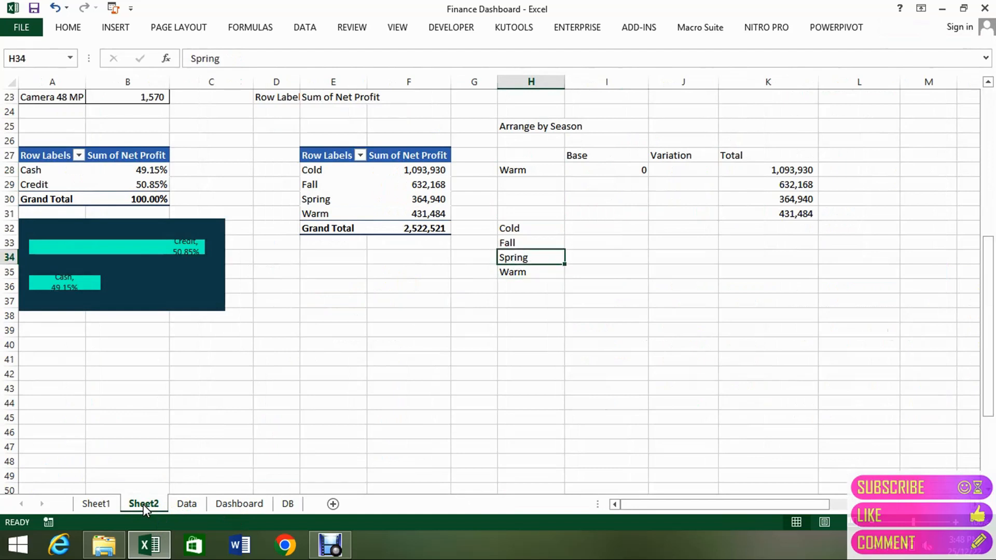
{"action": "key", "text": "ctrl+c"}
{"action": "key", "text": "Up"}
{"action": "key", "text": "Up"}
{"action": "key", "text": "Up"}
{"action": "key", "text": "Up"}
{"action": "key", "text": "Up"}
{"action": "key", "text": "Up"}
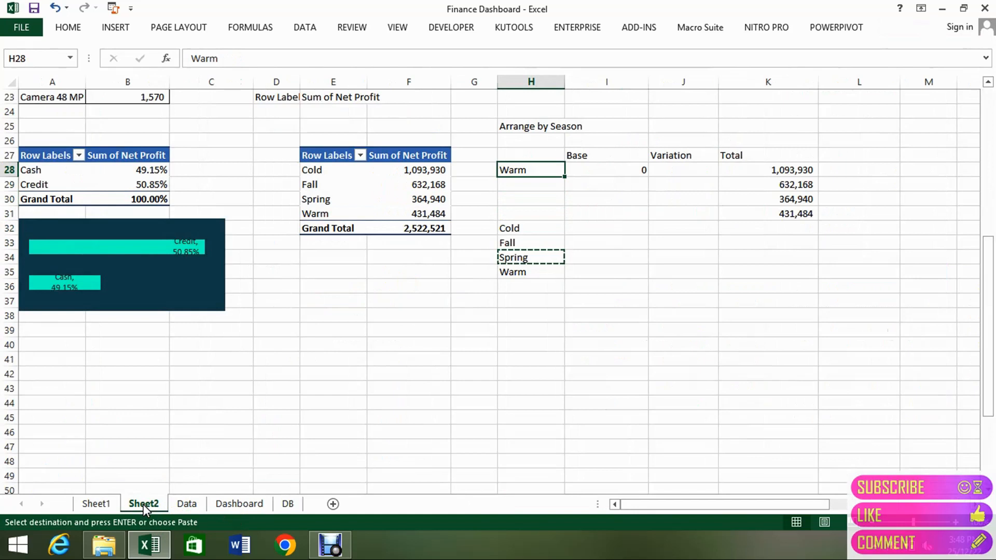
Copy Fall from H33 into H29 as the second season of the helper table.
{"action": "key", "text": "Down"}
{"action": "key", "text": "Down"}
{"action": "key", "text": "Down"}
{"action": "key", "text": "Down"}
{"action": "key", "text": "Down"}
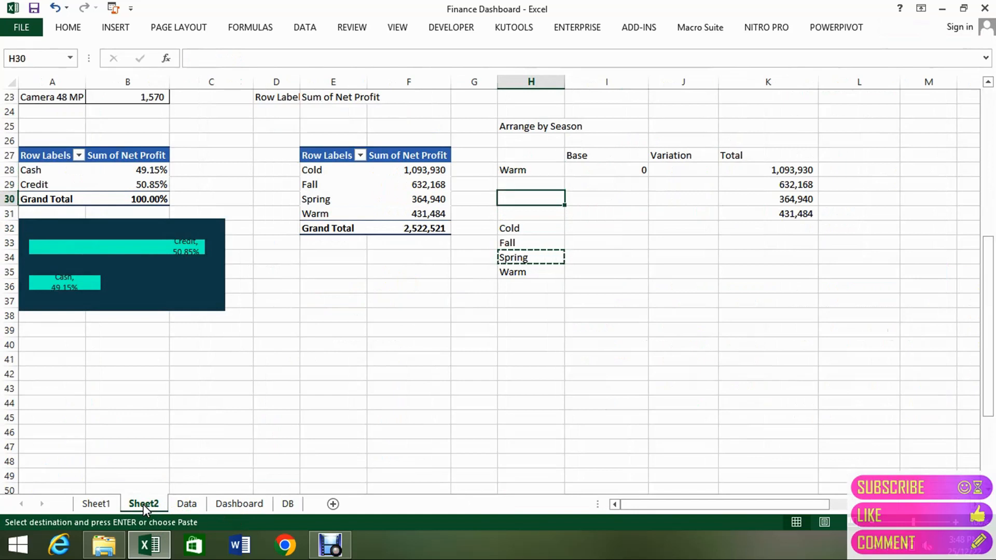
{"action": "key", "text": "ctrl+c"}
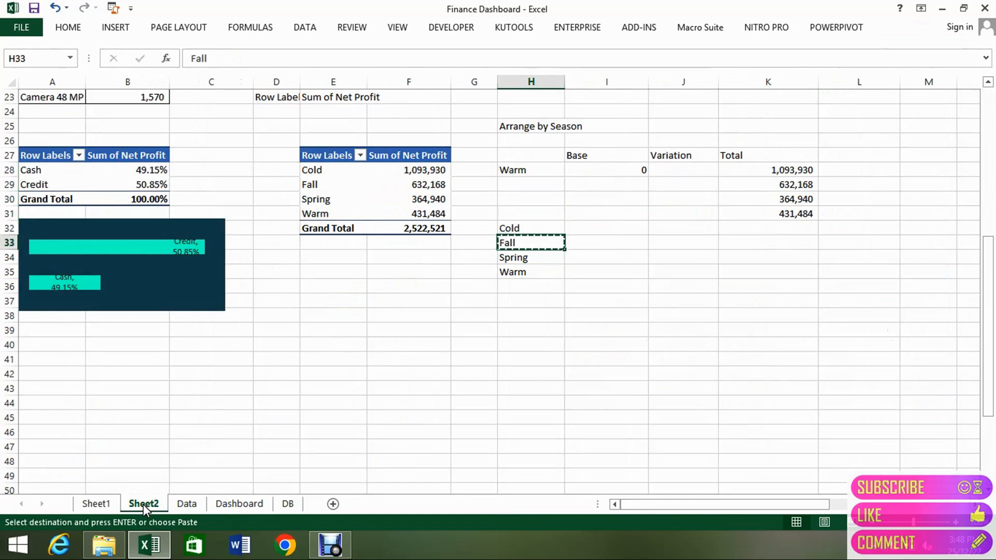
{"action": "key", "text": "Up"}
{"action": "key", "text": "Up"}
{"action": "key", "text": "Up"}
{"action": "key", "text": "Up"}
{"action": "key", "text": "Return"}
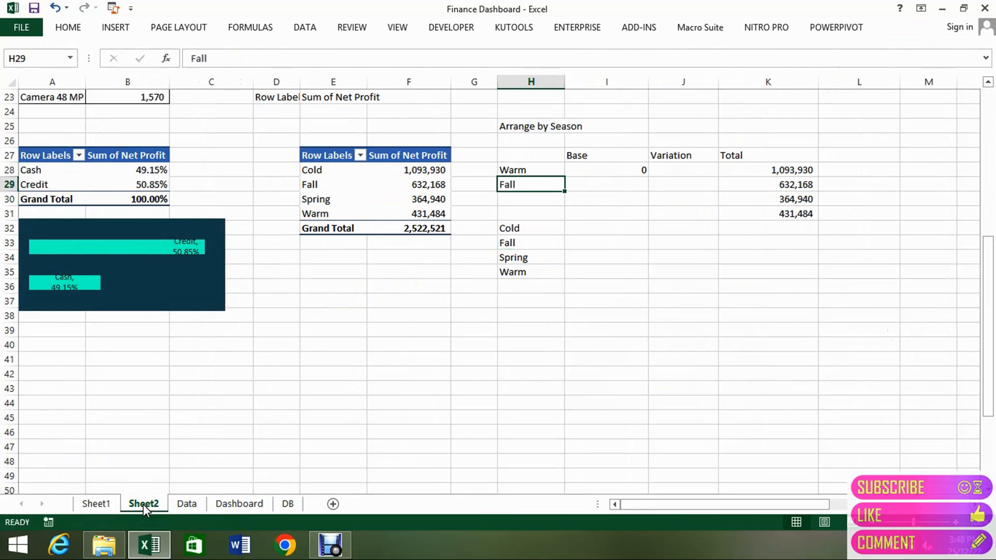
Copy Cold from H32 into H30 as the third season of the helper table.
{"action": "key", "text": "Down"}
{"action": "key", "text": "Down"}
{"action": "key", "text": "Down"}
{"action": "key", "text": "Down"}
{"action": "key", "text": "Down"}
{"action": "key", "text": "Up"}
{"action": "key", "text": "Up"}
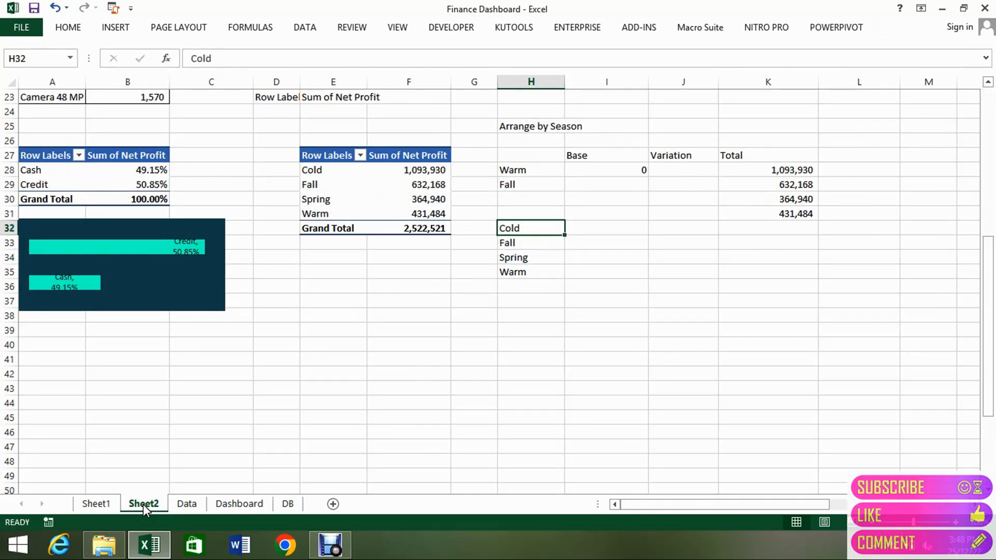
{"action": "key", "text": "ctrl+c"}
{"action": "key", "text": "Up"}
{"action": "key", "text": "Up"}
{"action": "key", "text": "Up"}
{"action": "key", "text": "Down"}
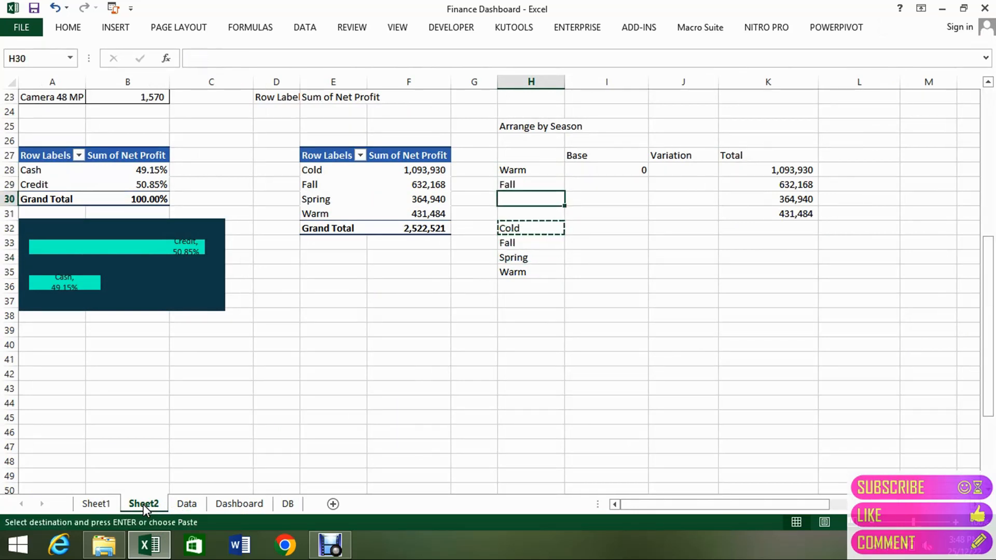
{"action": "key", "text": "Return"}
Copy Spring from H34 into H31 as the fourth season of the helper table.
{"action": "key", "text": "Down"}
{"action": "key", "text": "Down"}
{"action": "key", "text": "Down"}
{"action": "key", "text": "Down"}
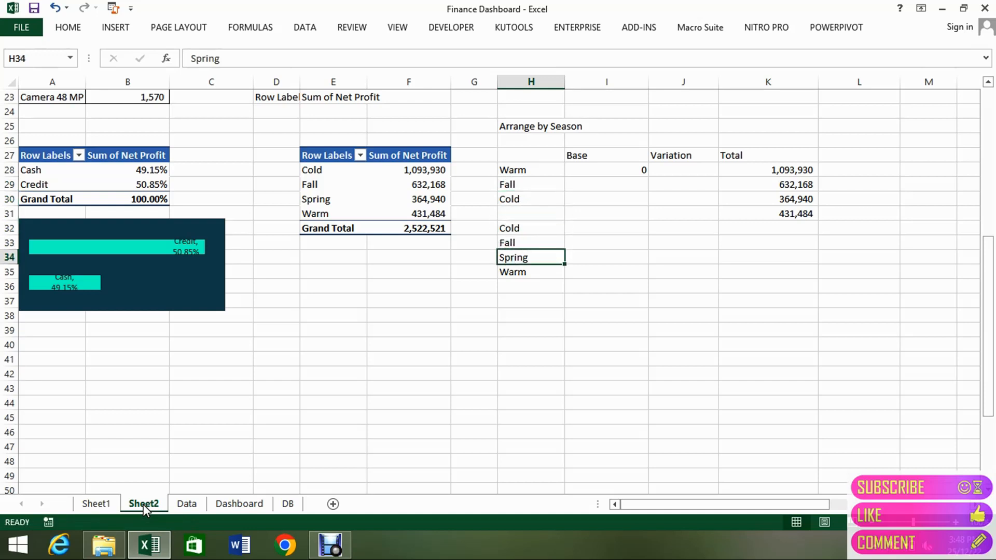
{"action": "key", "text": "ctrl+c"}
{"action": "key", "text": "Up"}
{"action": "key", "text": "Up"}
{"action": "key", "text": "Up"}
{"action": "key", "text": "Return"}
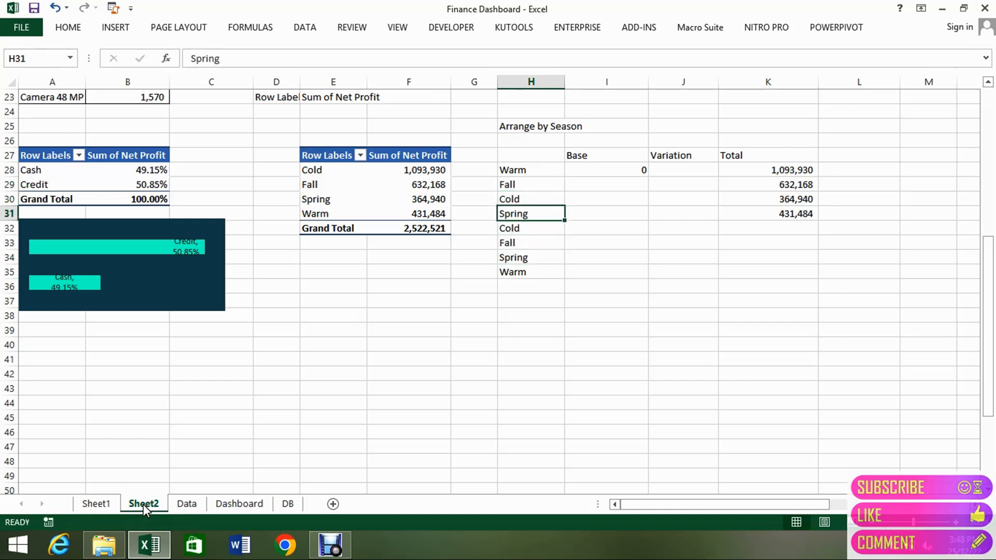
Delete the leftover season names in H32:H35 below the helper table.
{"action": "key", "text": "Down"}
{"action": "key", "text": "shift+Down"}
{"action": "key", "text": "shift+Down"}
{"action": "key", "text": "shift+Down"}
{"action": "key", "text": "Delete"}
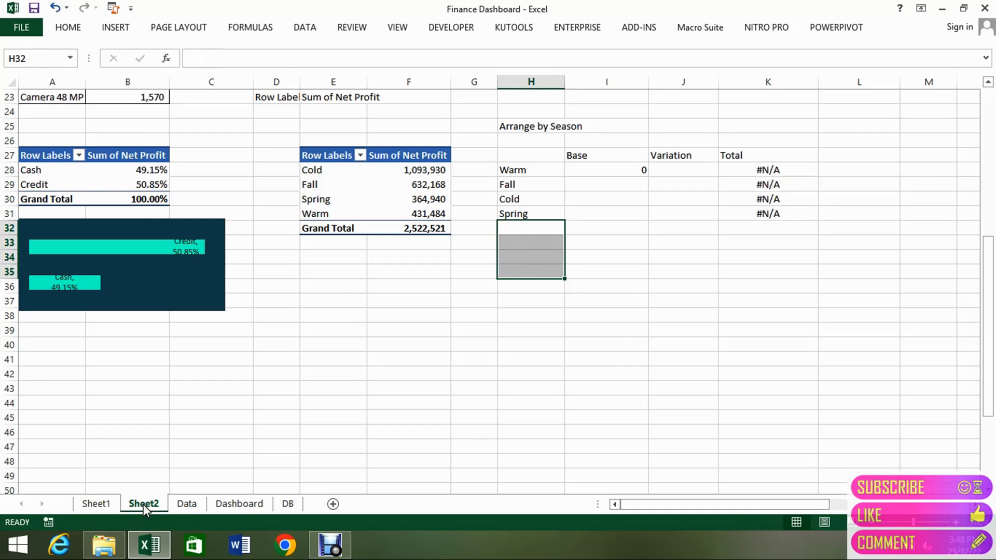
Start a new VLOOKUP formula in the Total cell K28 for Warm, with H28 as the lookup value.
{"action": "key", "text": "Right"}
{"action": "key", "text": "Right"}
{"action": "key", "text": "Right"}
{"action": "key", "text": "Right"}
{"action": "key", "text": "Right"}
{"action": "key", "text": "Up"}
{"action": "key", "text": "Up"}
{"action": "key", "text": "Up"}
{"action": "key", "text": "Left"}
{"action": "key", "text": "Left"}
{"action": "key", "text": "Left"}
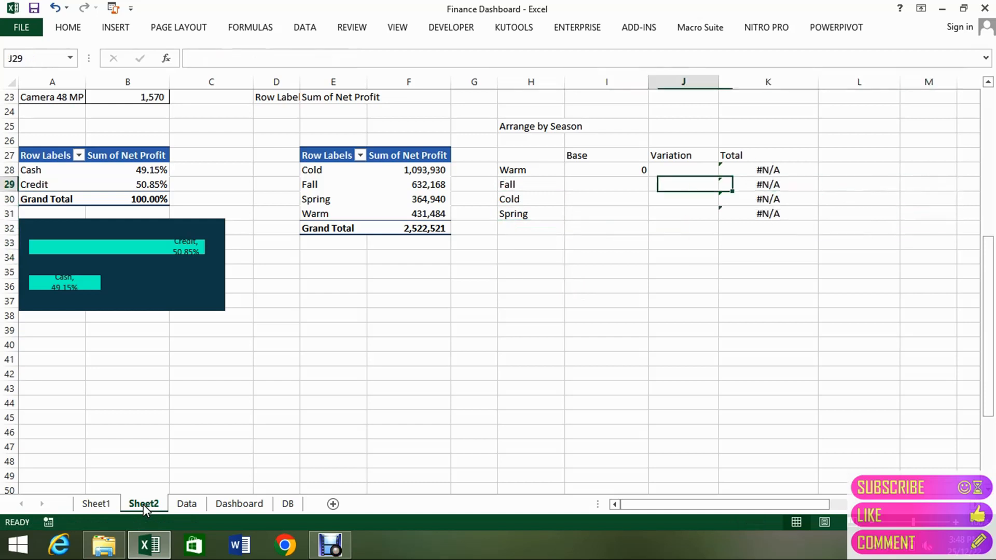
{"action": "key", "text": "Up"}
{"action": "key", "text": "Right"}
{"action": "type", "text": "=vl"}
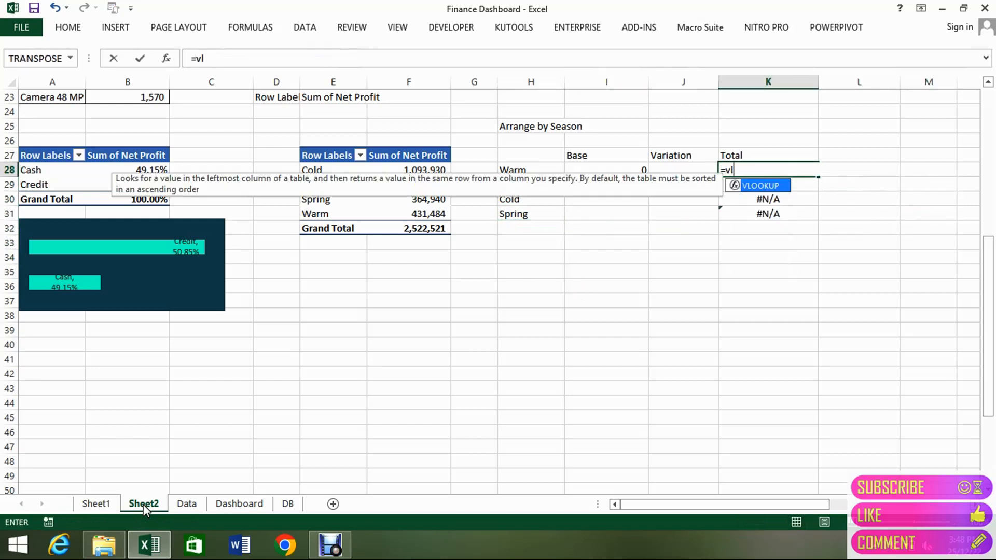
{"action": "key", "text": "Tab"}
{"action": "key", "text": "Left"}
{"action": "key", "text": "Left"}
{"action": "key", "text": "Left"}
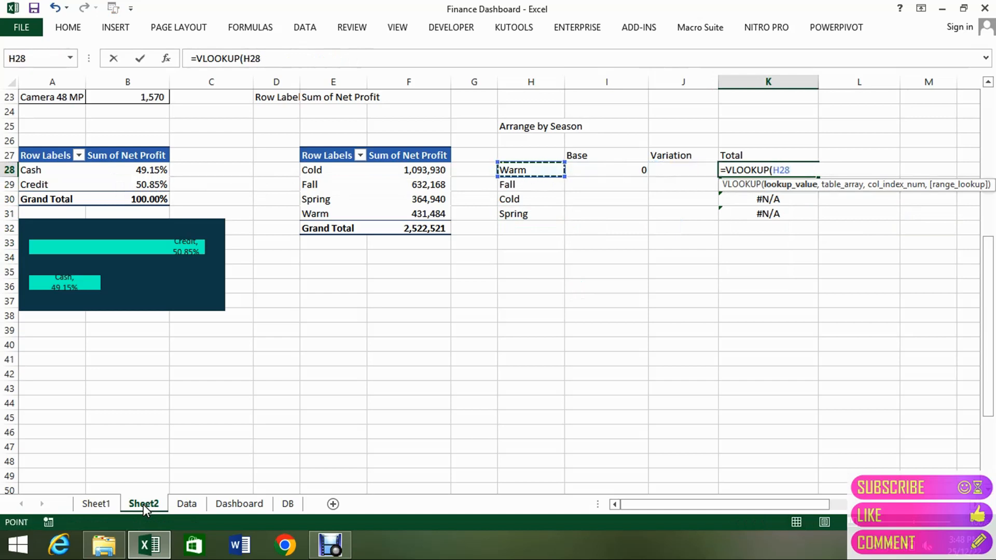
Complete the K28 VLOOKUP with table array $E$28:$F$31, column index 2 and FALSE for an exact match.
{"action": "type", "text": ","}
{"action": "key", "text": "Left"}
{"action": "key", "text": "Left"}
{"action": "key", "text": "Left"}
{"action": "key", "text": "Left"}
{"action": "key", "text": "Left"}
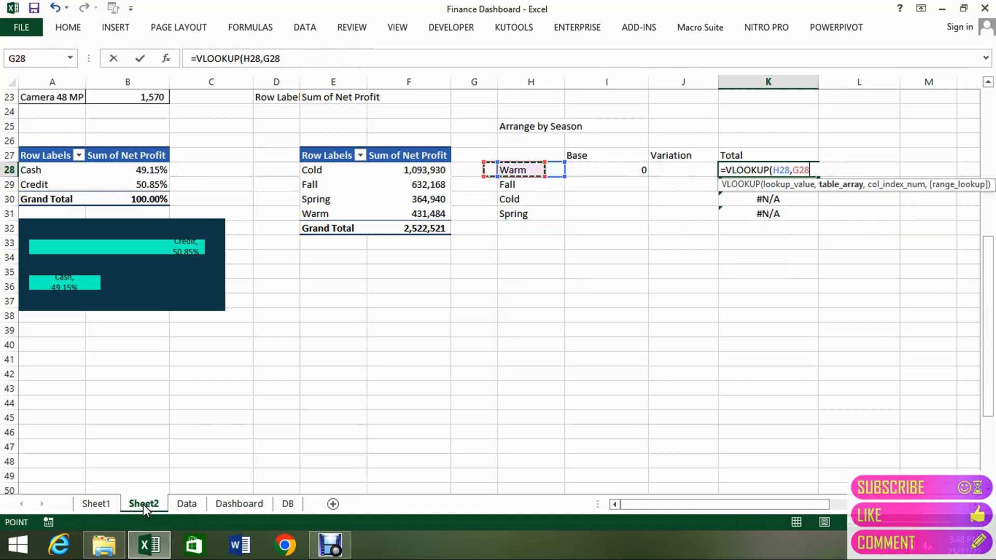
{"action": "key", "text": "Down"}
{"action": "key", "text": "Up"}
{"action": "key", "text": "Left"}
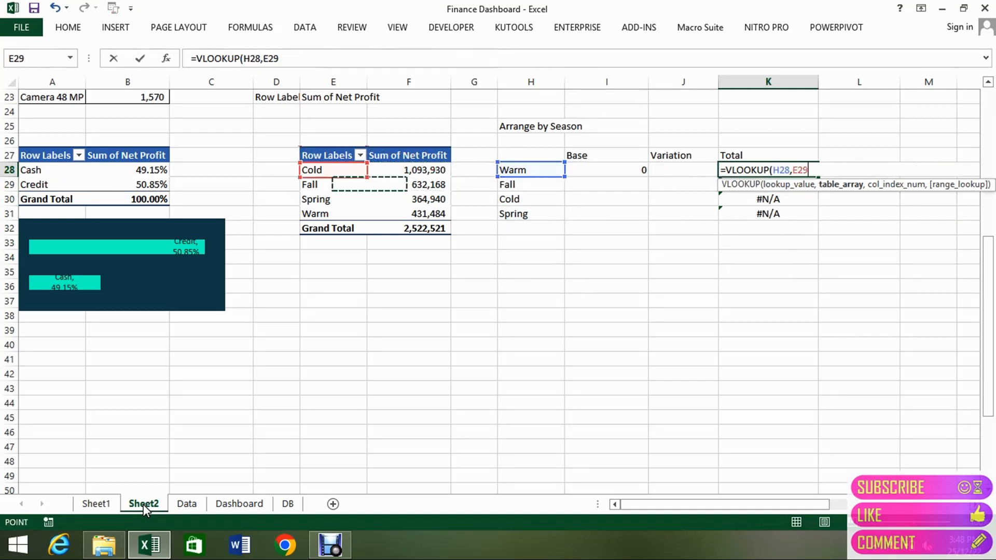
{"action": "key", "text": "shift+Right"}
{"action": "key", "text": "shift+Down"}
{"action": "key", "text": "shift+Down"}
{"action": "key", "text": "shift+Down"}
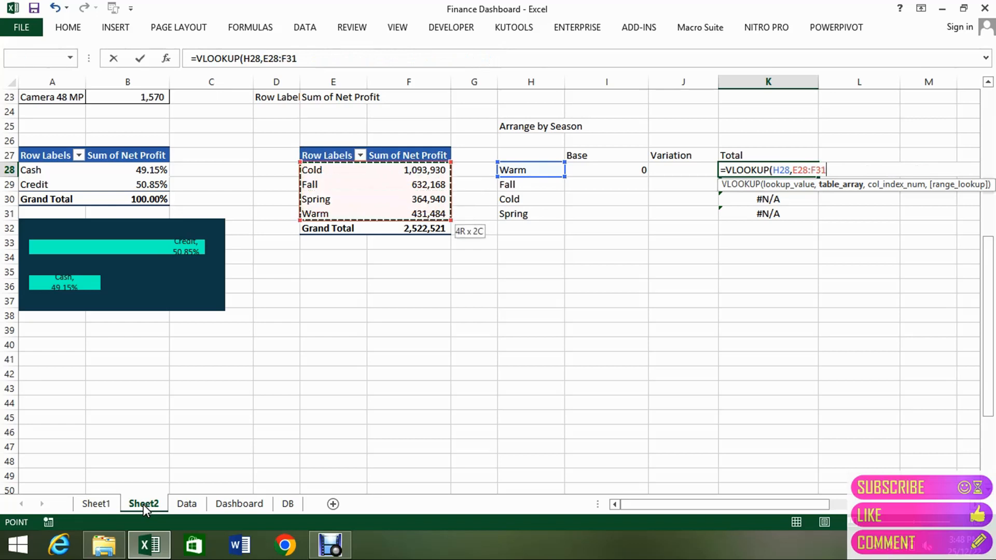
{"action": "key", "text": "F4"}
{"action": "type", "text": ",2,"}
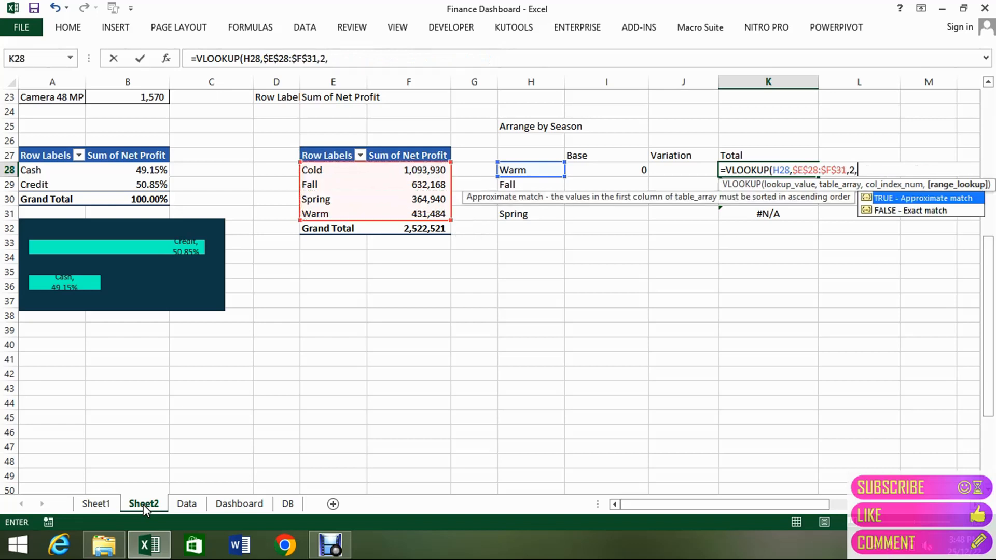
{"action": "key", "text": "Down"}
{"action": "key", "text": "Tab"}
{"action": "key", "text": "ctrl+Return"}
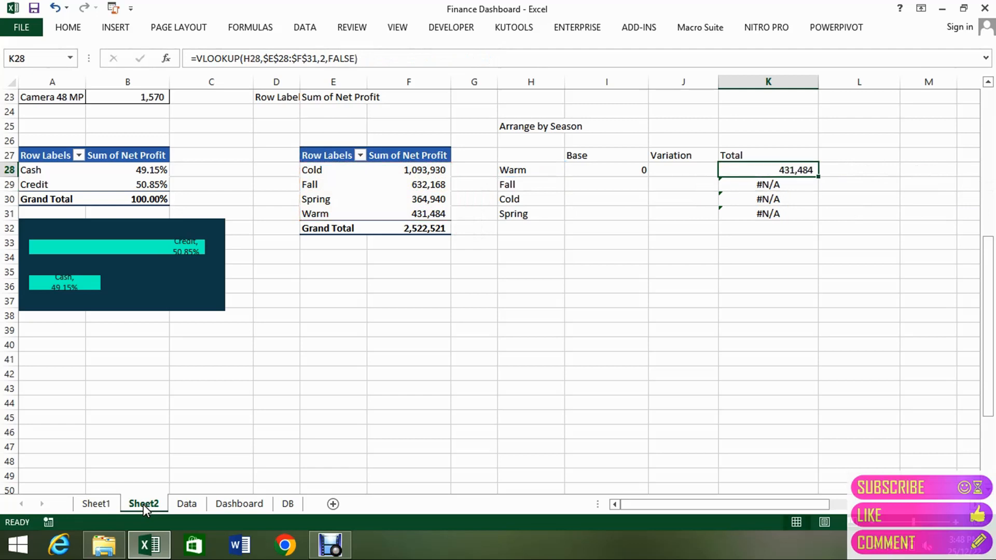
Fill the K28 lookup formula down through K31 for the remaining seasons.
{"action": "key", "text": "shift+Down"}
{"action": "key", "text": "shift+Down"}
{"action": "key", "text": "shift+Down"}
{"action": "key", "text": "ctrl+d"}
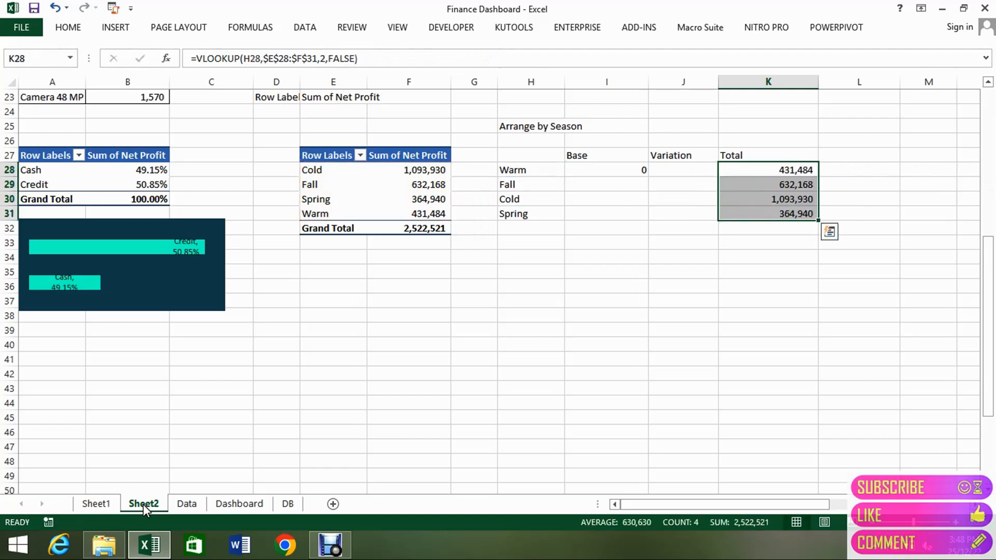
Start an IF formula in the Variation cell J28 for Warm, with (K28-K28)>0 as the logical test.
{"action": "key", "text": "Down"}
{"action": "key", "text": "Up"}
{"action": "key", "text": "Left"}
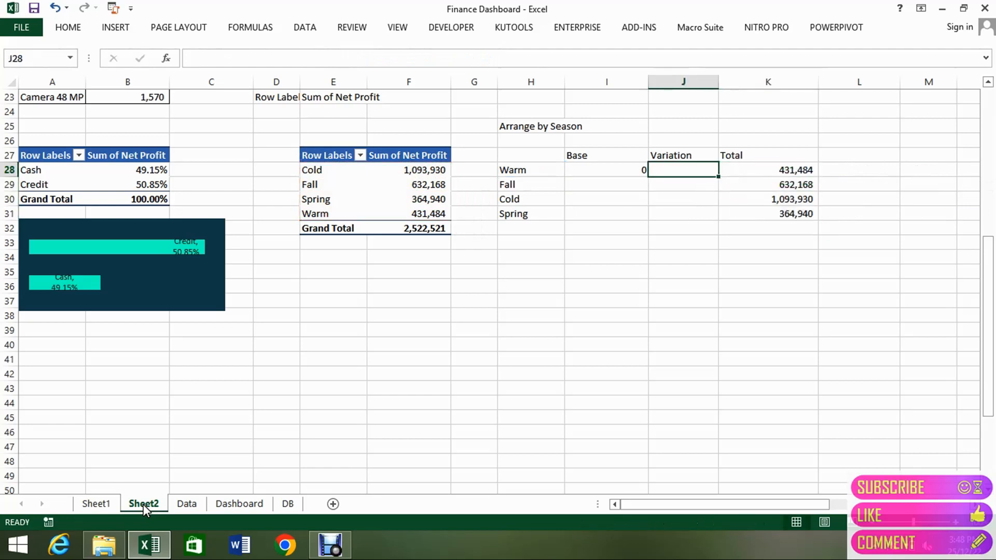
{"action": "key", "text": "Left"}
{"action": "key", "text": "Right"}
{"action": "type", "text": "="}
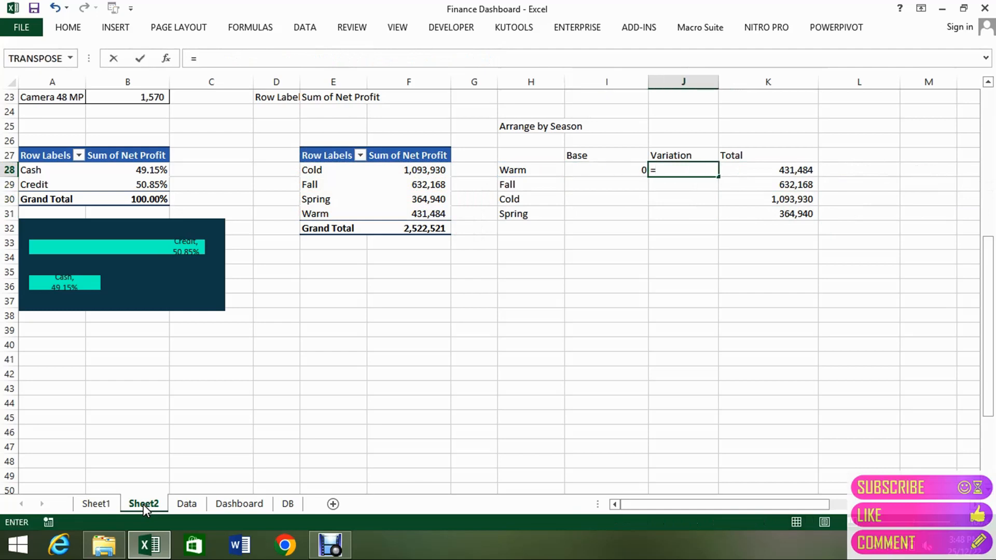
{"action": "type", "text": "if"}
{"action": "key", "text": "Tab"}
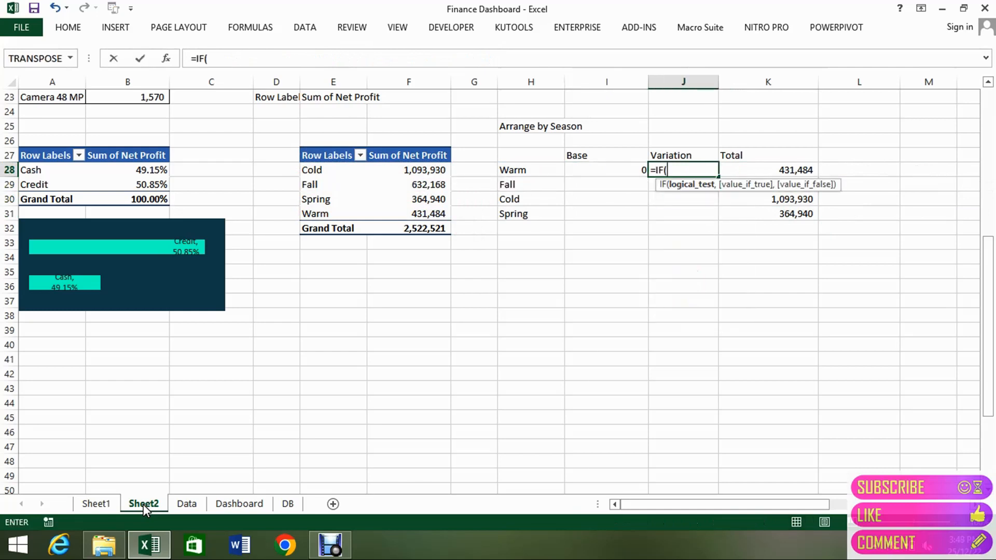
{"action": "key", "text": "Right"}
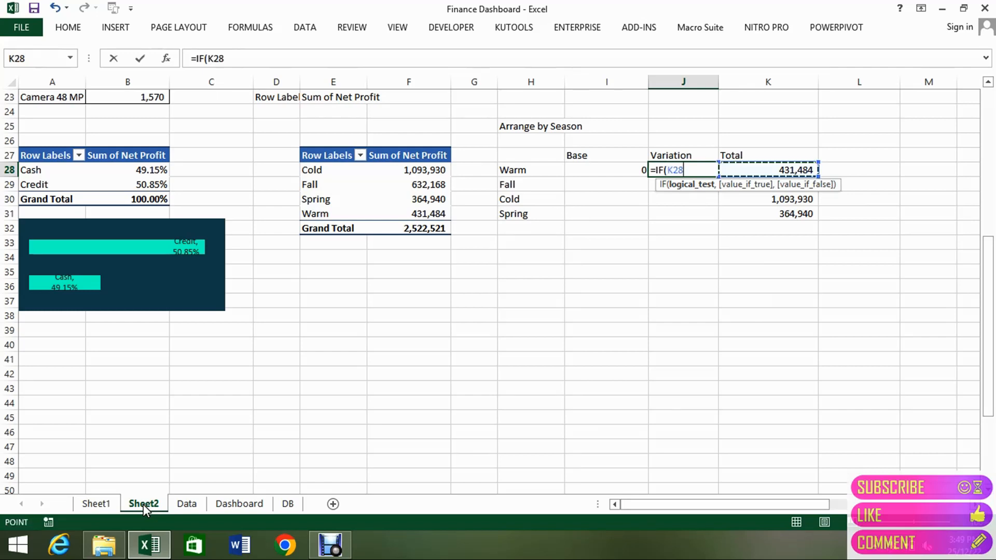
{"action": "type", "text": "-"}
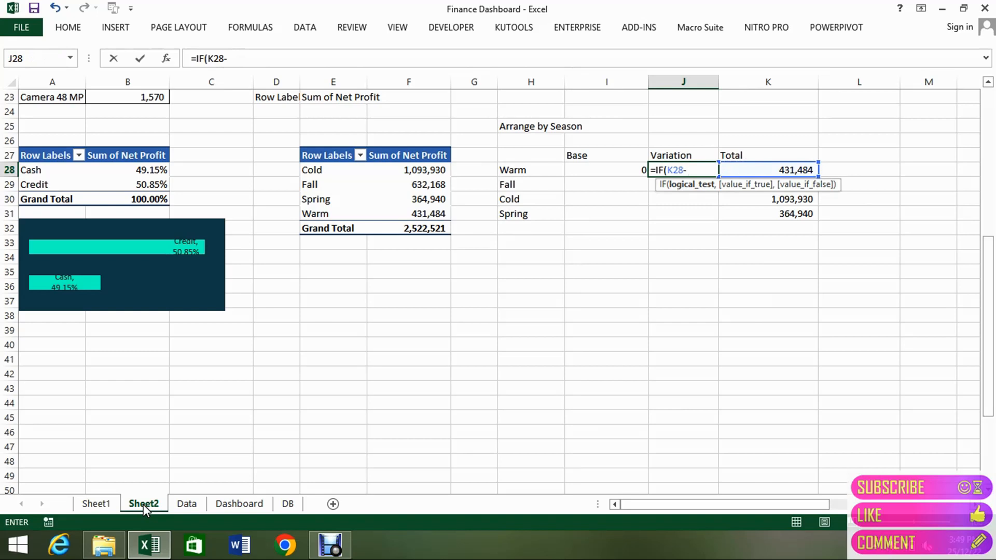
{"action": "key", "text": "Right"}
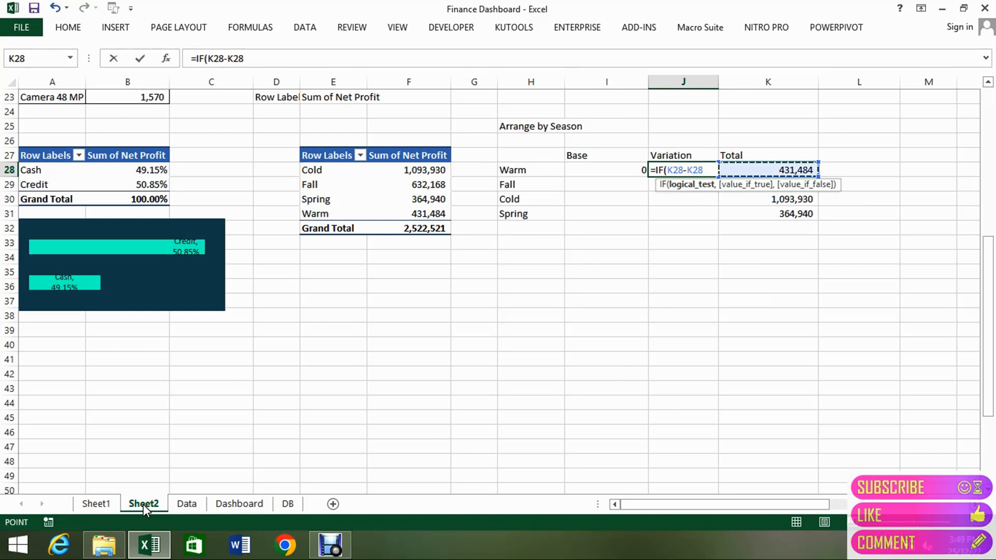
{"action": "type", "text": ")"}
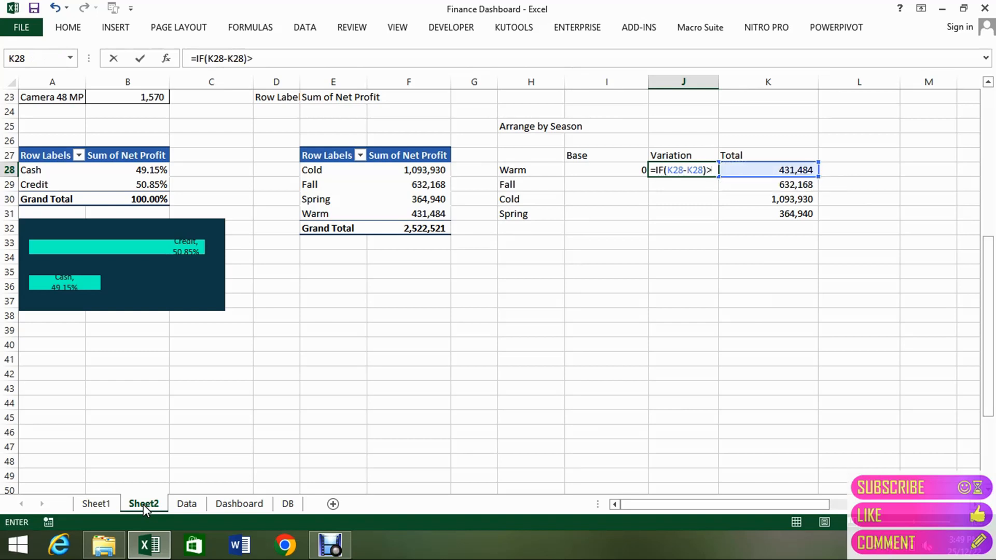
{"action": "type", "text": ">0,"}
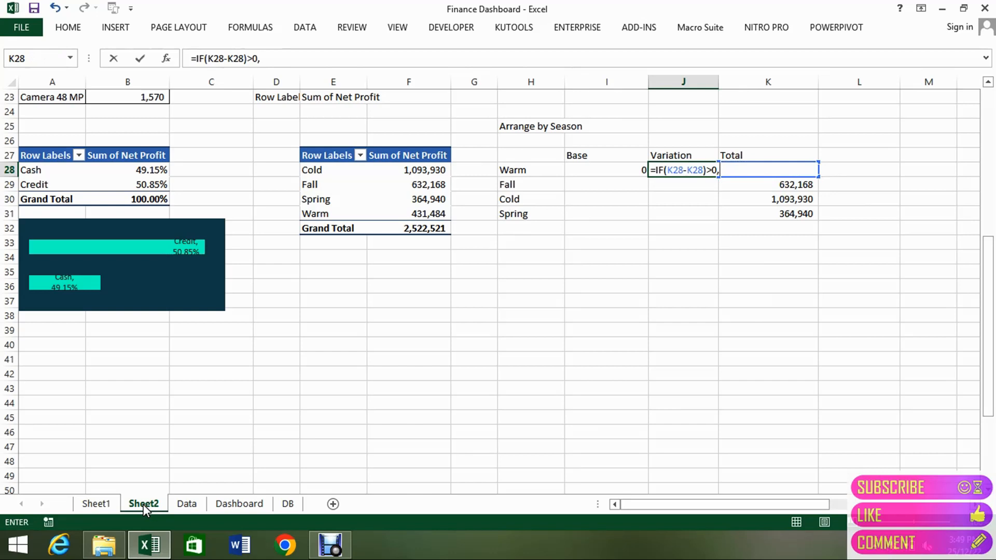
Add K28-K27 as the true value and 0 as the false value, and try to enter the J28 formula.
{"action": "key", "text": "Right"}
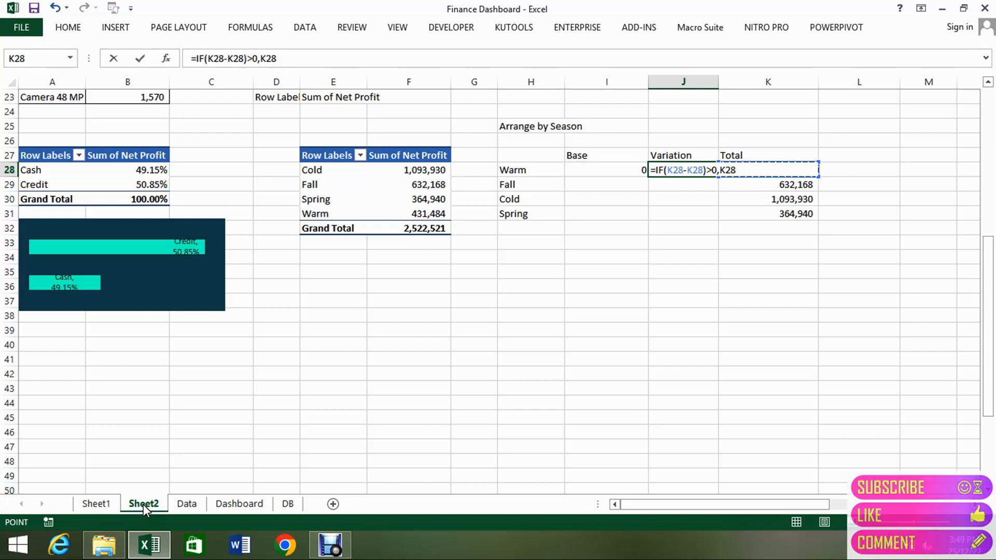
{"action": "type", "text": "-"}
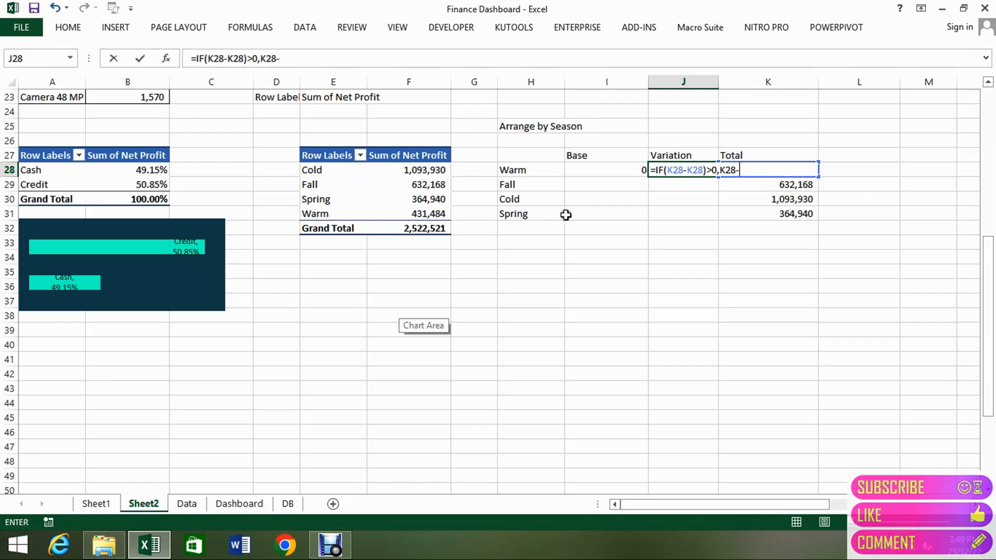
{"action": "left_click", "coordinate": [775, 153]}
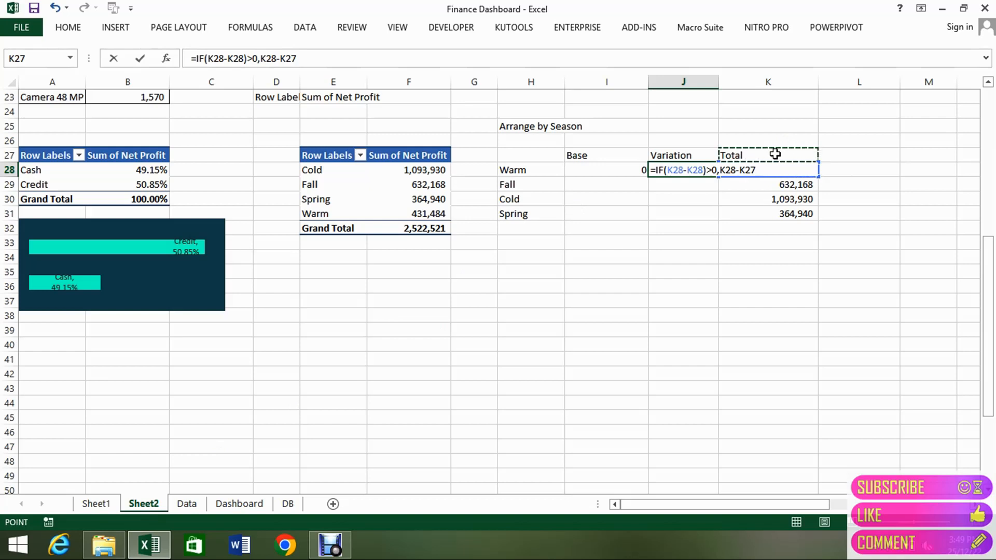
{"action": "type", "text": ",0"}
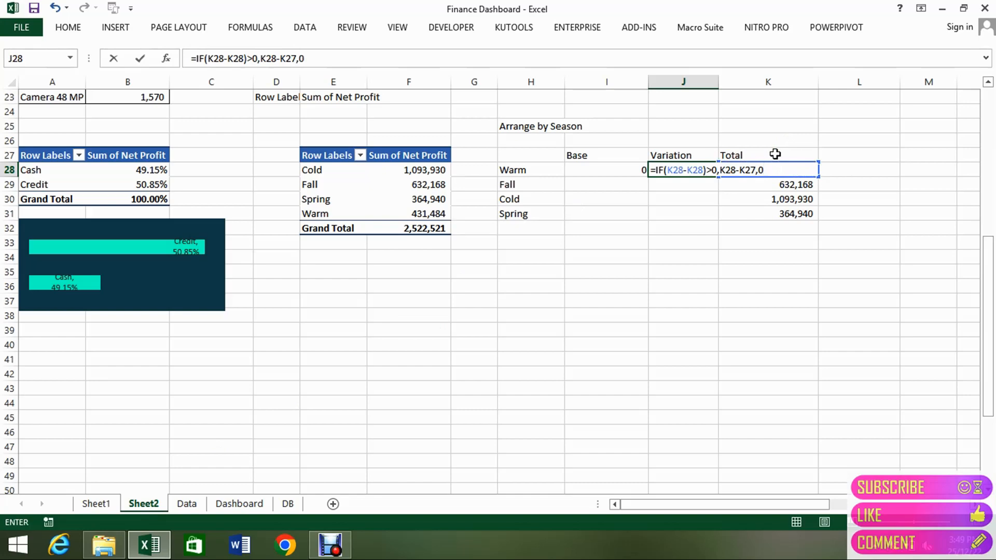
{"action": "key", "text": "Return"}
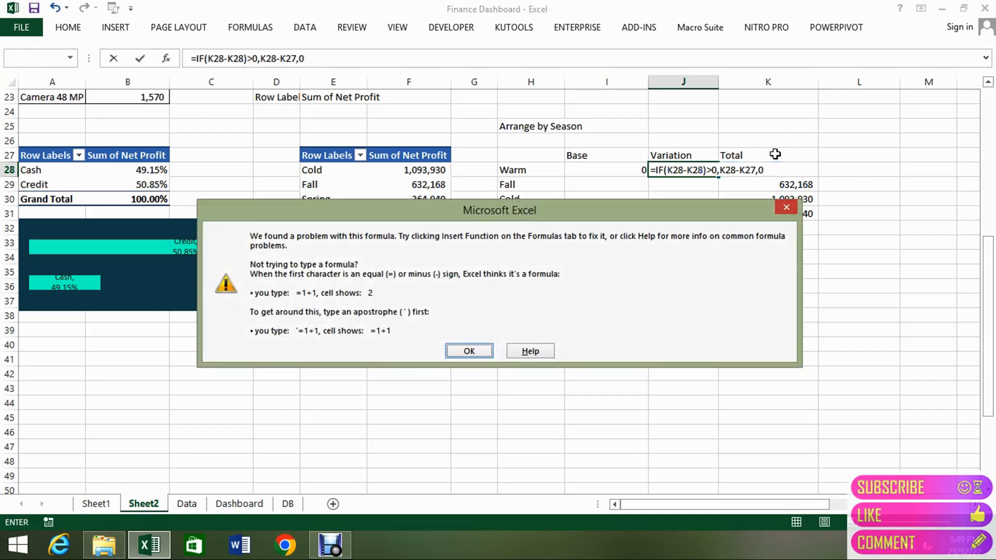
{"action": "key", "text": "Return"}
Correct the Variation formula in J28 to =IF(K28-K27>0,K28-K27,0) and enter it.
{"action": "left_click_drag", "start_coordinate": [703, 171], "coordinate": [668, 170]}
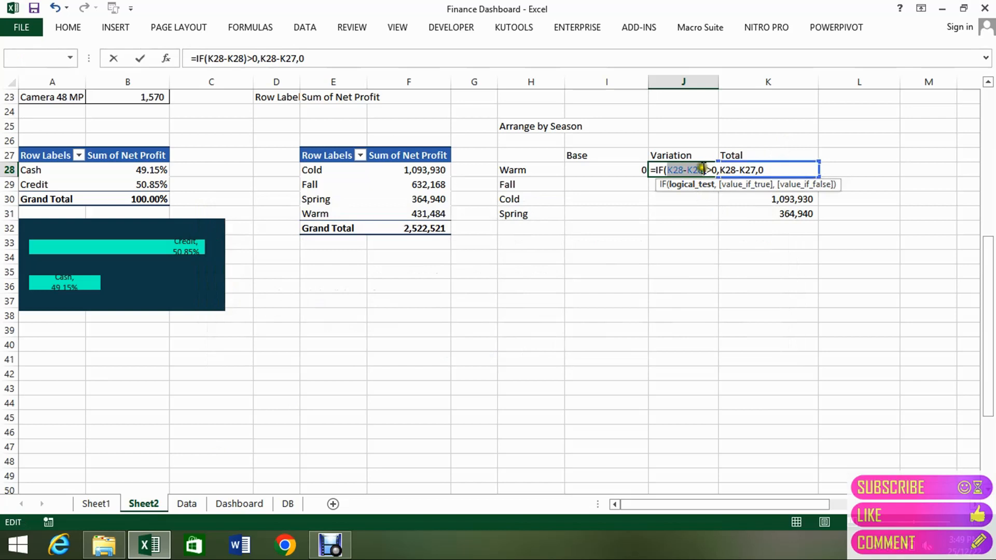
{"action": "left_click", "coordinate": [708, 170]}
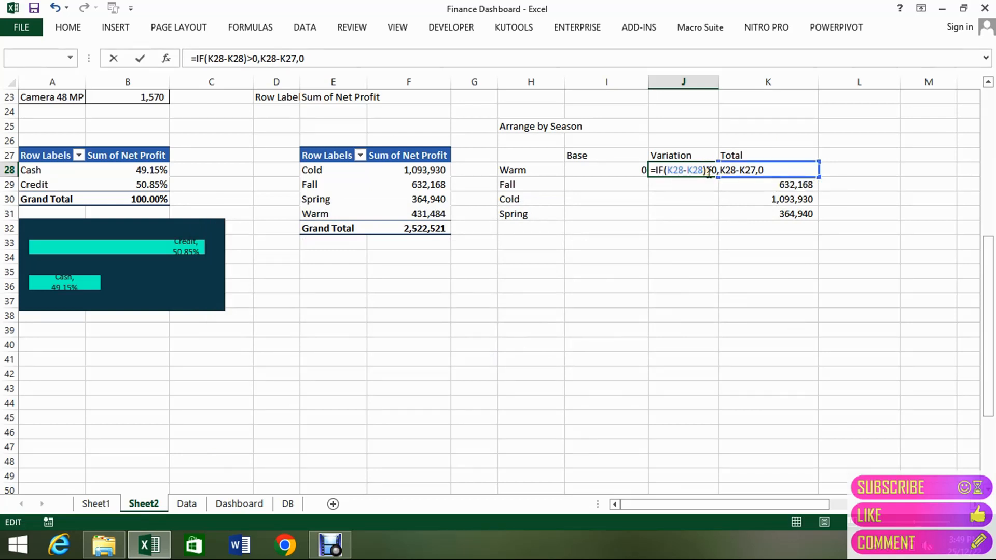
{"action": "key", "text": "BackSpace"}
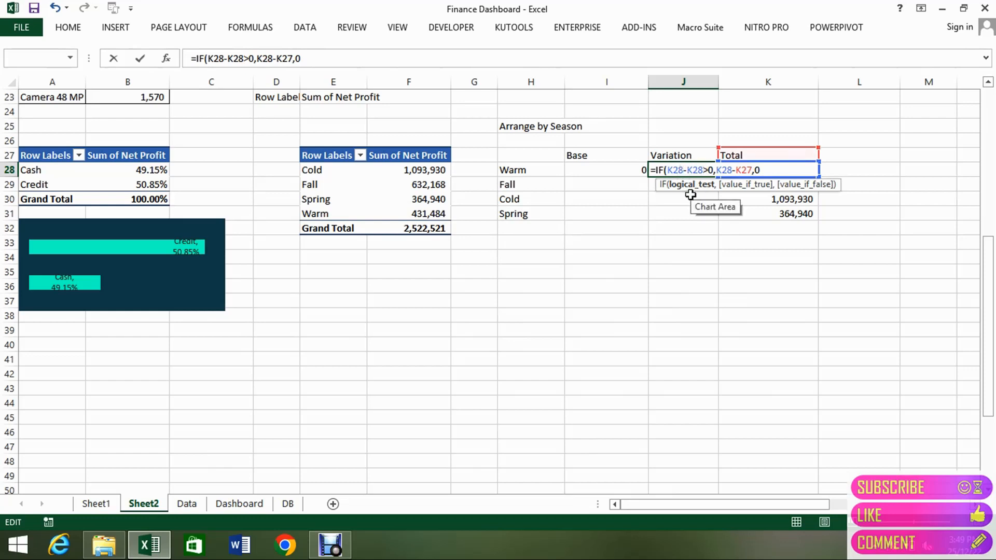
{"action": "left_click", "coordinate": [702, 170]}
{"action": "key", "text": "BackSpace"}
{"action": "type", "text": "7"}
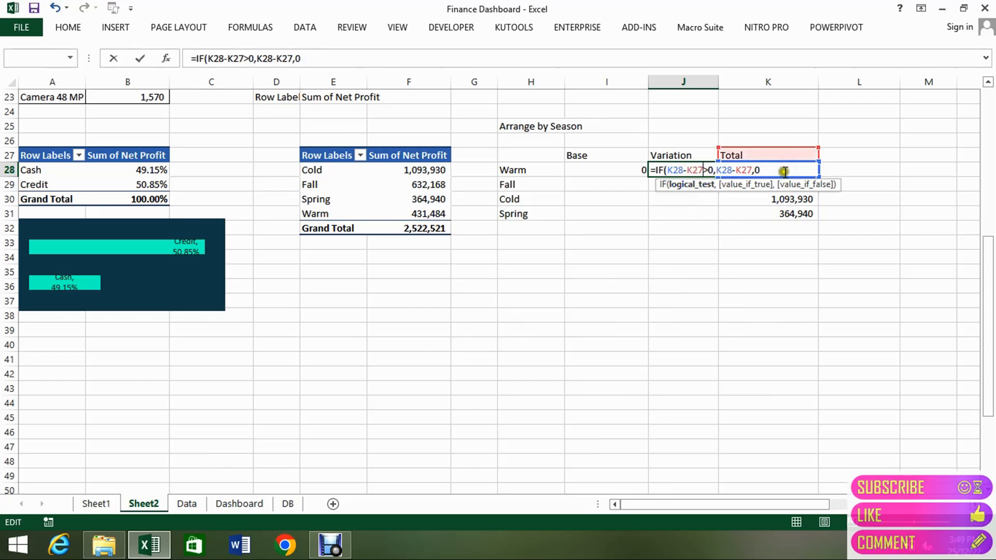
{"action": "key", "text": "ctrl+Return"}
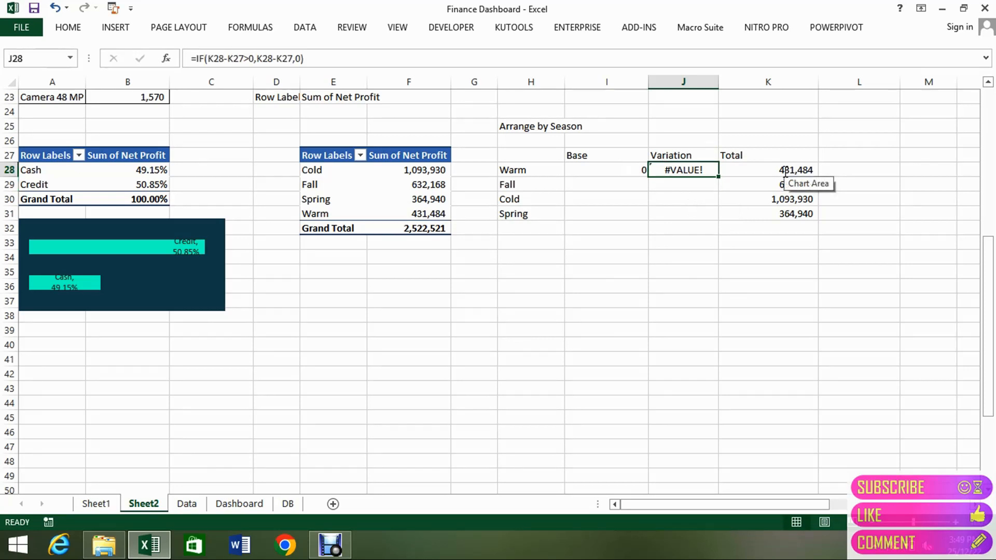
Copy the Base, Variation and Total headers from I27:K27 into row 26 directly above.
{"action": "key", "text": "Up"}
{"action": "key", "text": "Right"}
{"action": "key", "text": "Left"}
{"action": "key", "text": "Left"}
{"action": "key", "text": "shift+Right"}
{"action": "key", "text": "shift+Right"}
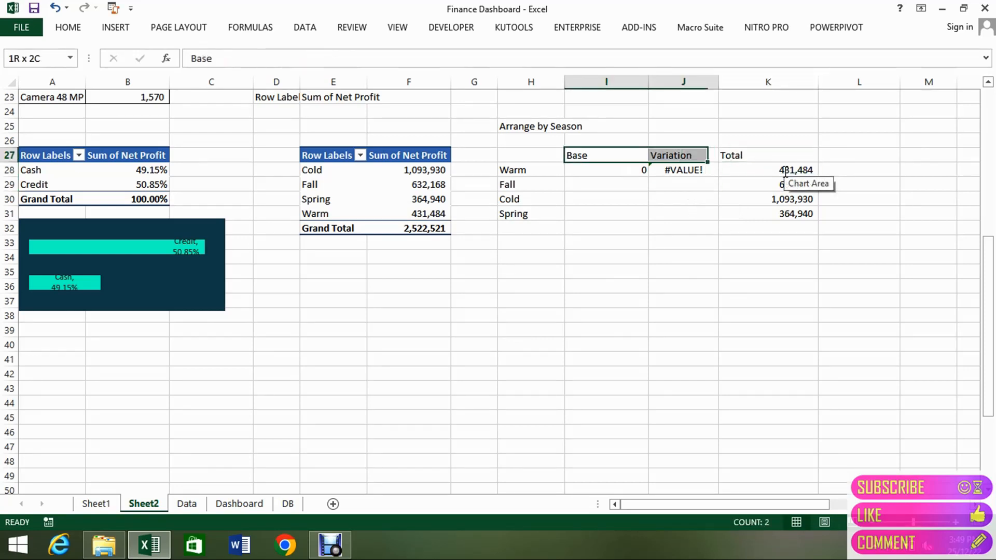
{"action": "key", "text": "ctrl+c"}
{"action": "key", "text": "Up"}
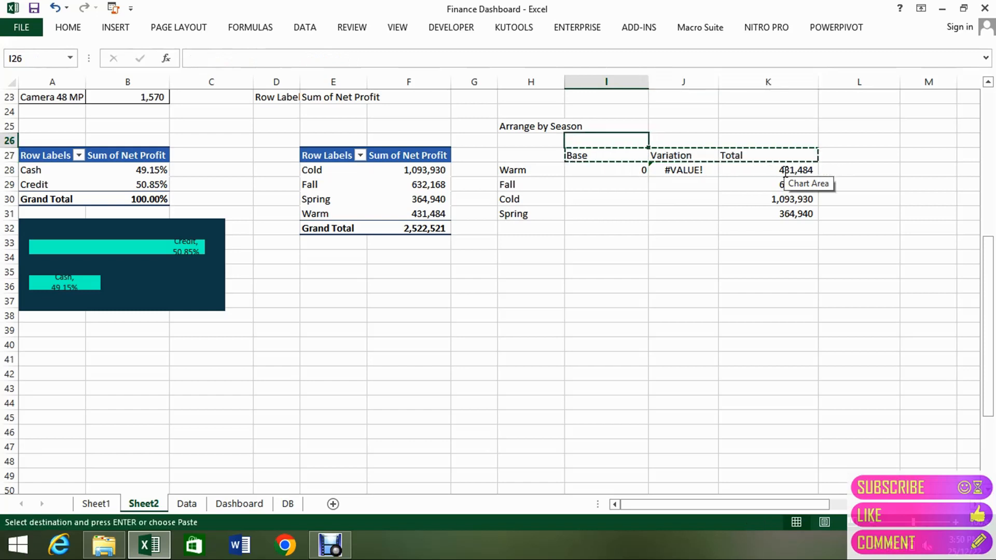
{"action": "key", "text": "ctrl+v"}
{"action": "key", "text": "Escape"}
Clear the original Base, Variation and Total headers from I27:K27.
{"action": "key", "text": "Down"}
{"action": "key", "text": "Down"}
{"action": "key", "text": "Up"}
{"action": "key", "text": "shift+Right"}
{"action": "key", "text": "shift+Right"}
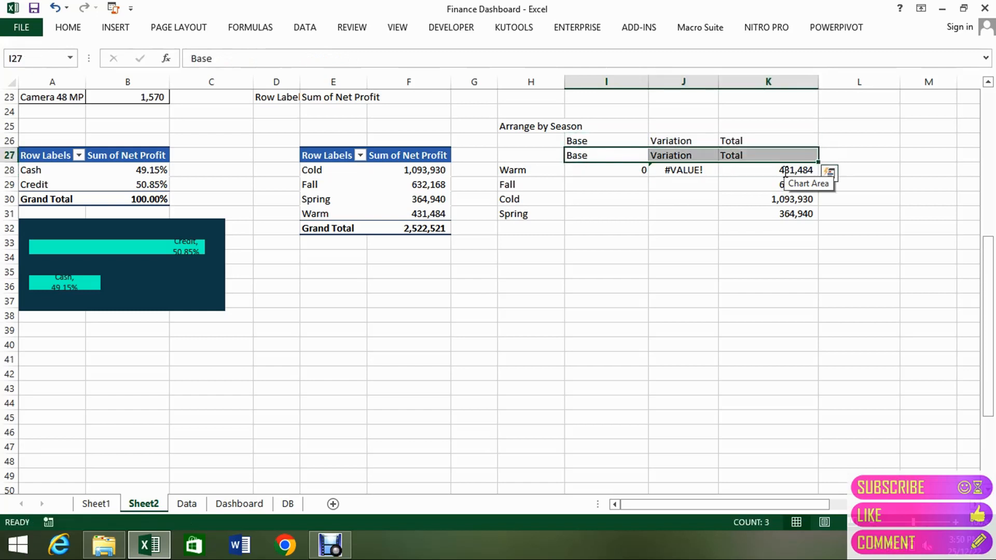
{"action": "key", "text": "Delete"}
Fill the J28 Variation formula down through J31 for the remaining seasons.
{"action": "key", "text": "Down"}
{"action": "key", "text": "Right"}
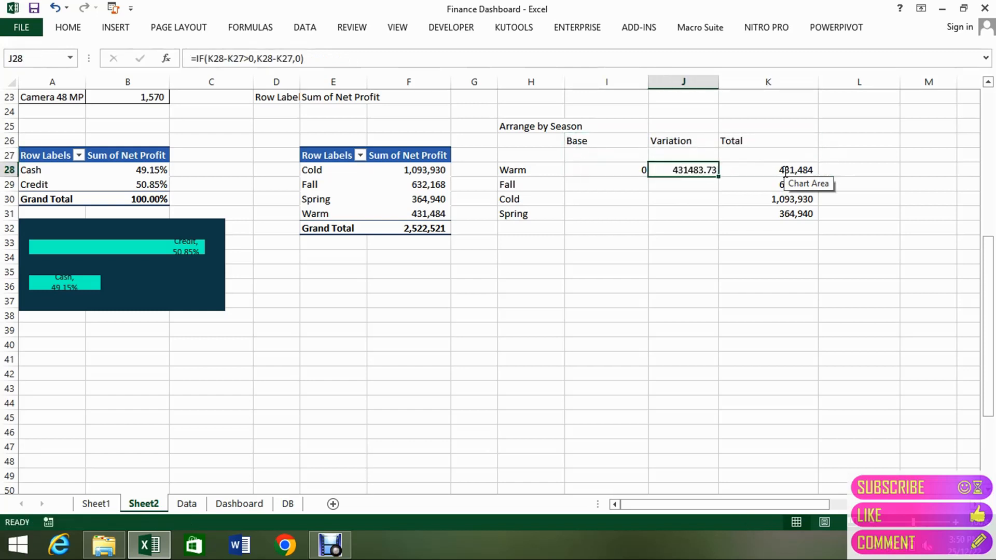
{"action": "key", "text": "shift+Down"}
{"action": "key", "text": "shift+Down"}
{"action": "key", "text": "shift+Down"}
{"action": "key", "text": "ctrl+d"}
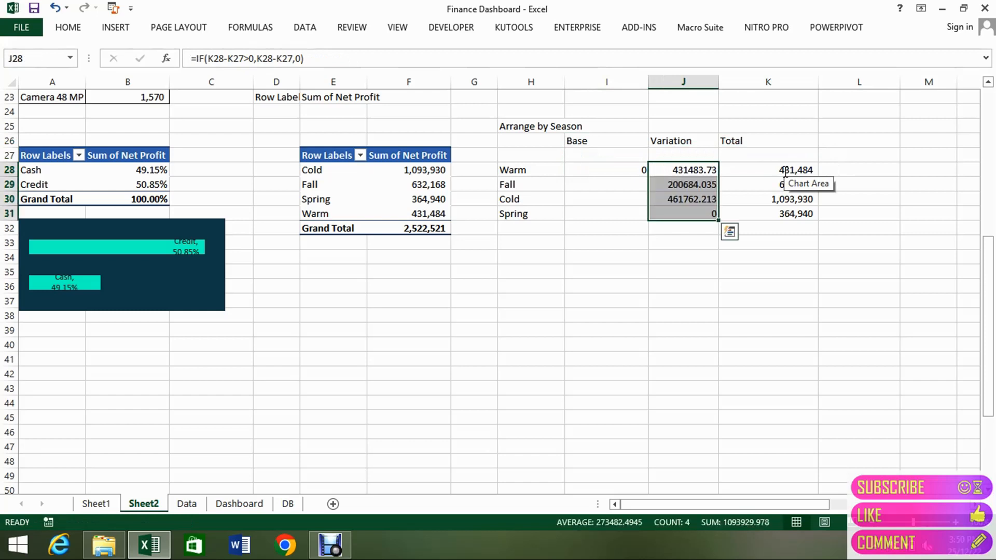
Start an IF formula in the Base cell I29 for Fall, with K29>K28 as the logical test.
{"action": "key", "text": "Down"}
{"action": "key", "text": "Down"}
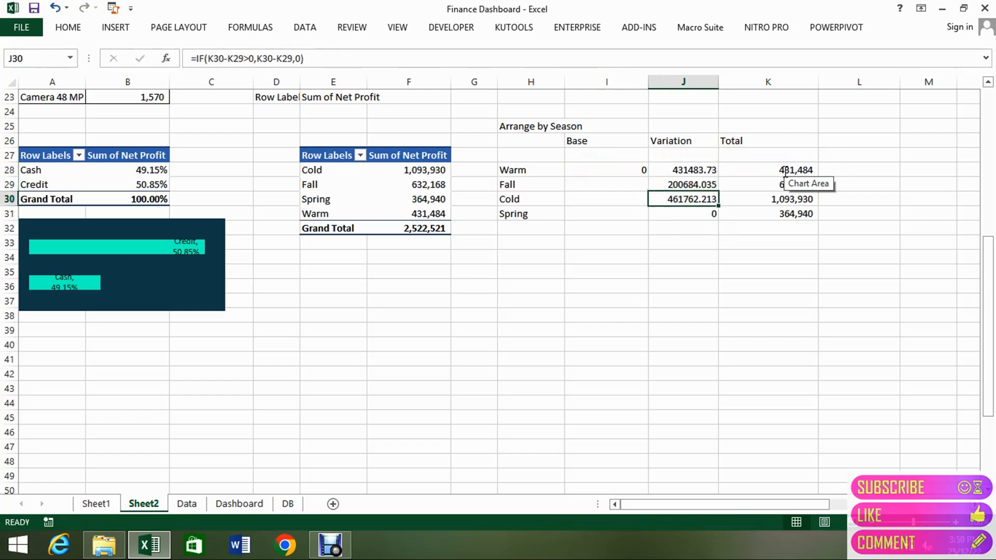
{"action": "key", "text": "Down"}
{"action": "key", "text": "Left"}
{"action": "key", "text": "Up"}
{"action": "key", "text": "Up"}
{"action": "key", "text": "Up"}
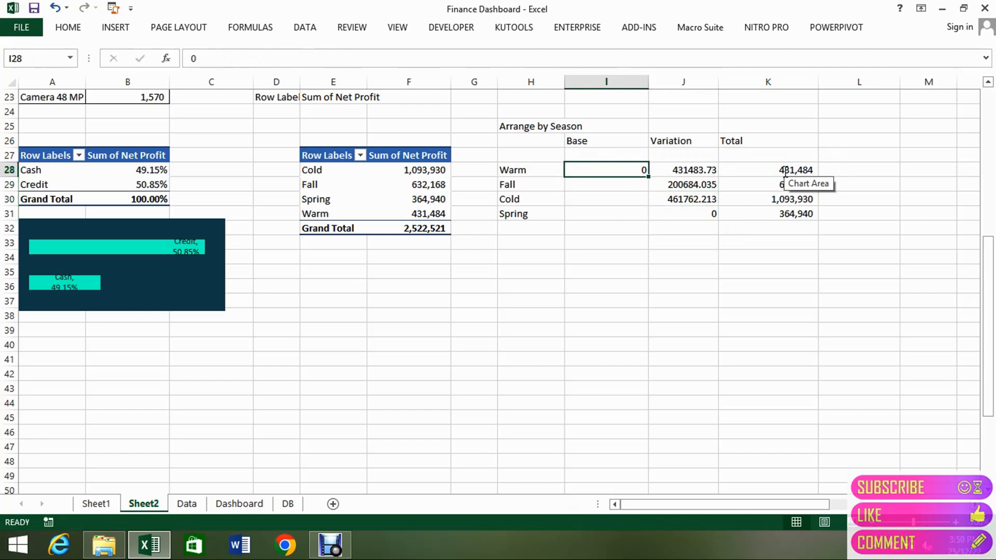
{"action": "key", "text": "Down"}
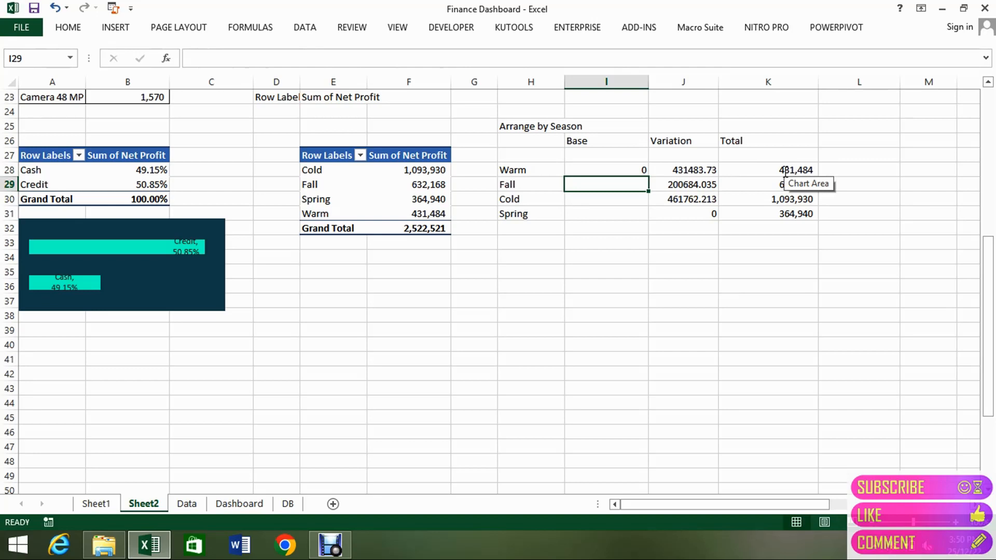
{"action": "type", "text": "=if"}
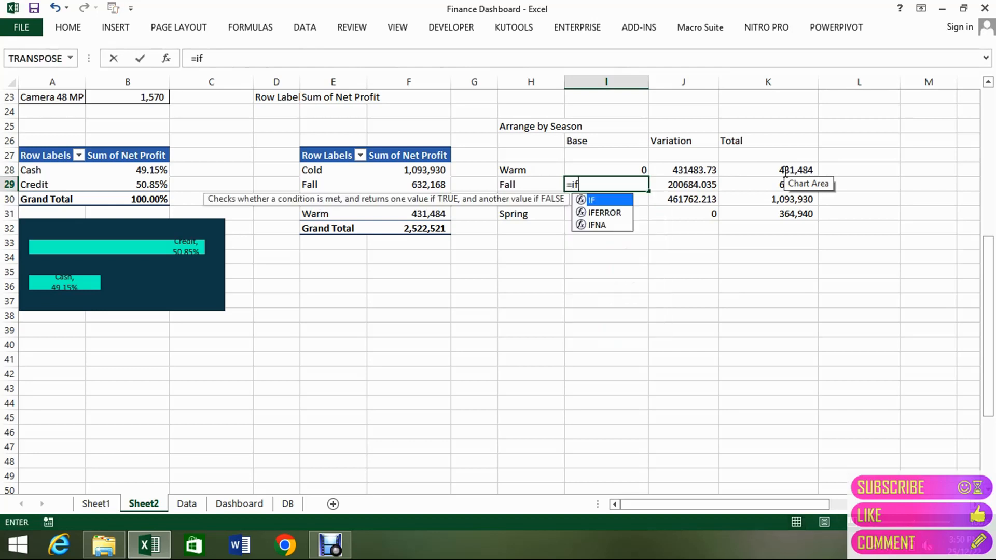
{"action": "key", "text": "Tab"}
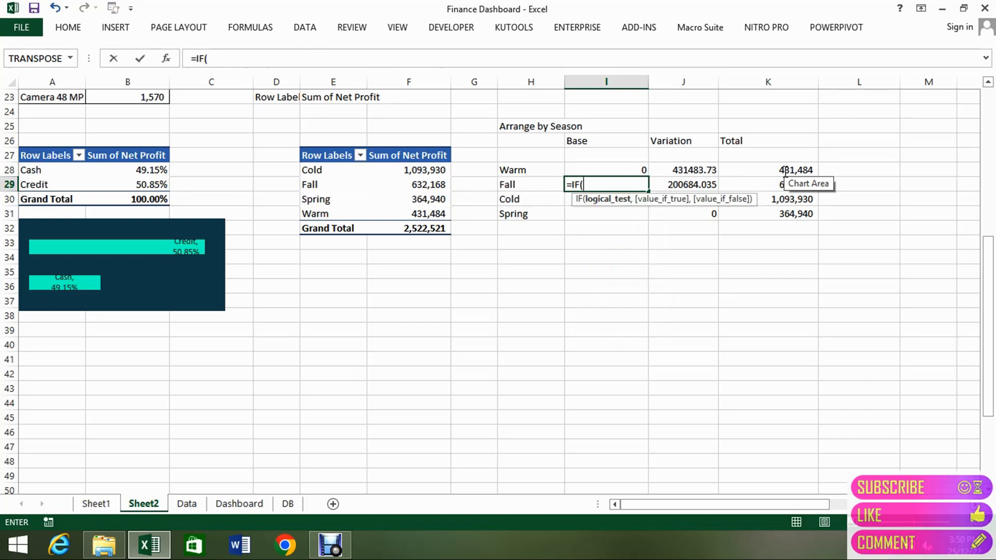
{"action": "left_click", "coordinate": [786, 185]}
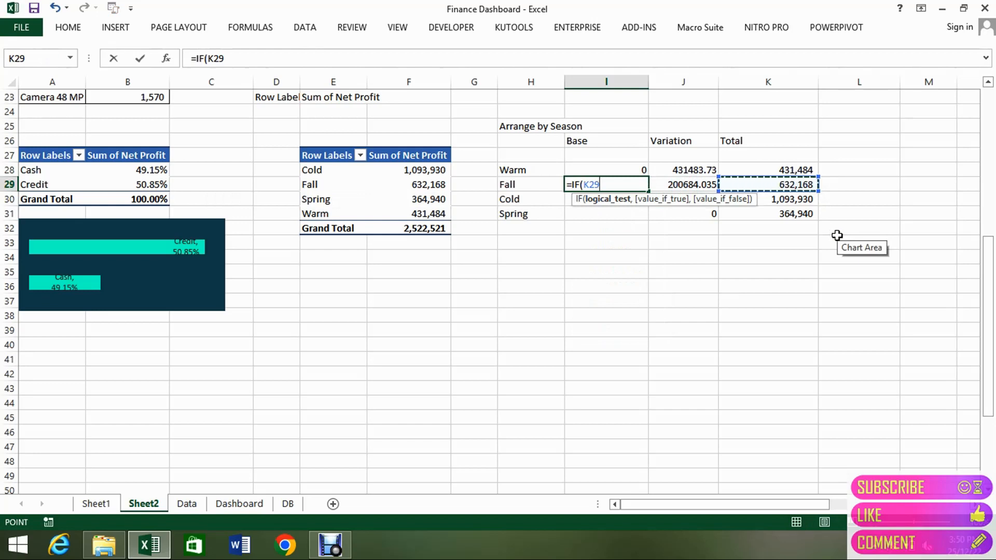
{"action": "type", "text": ">"}
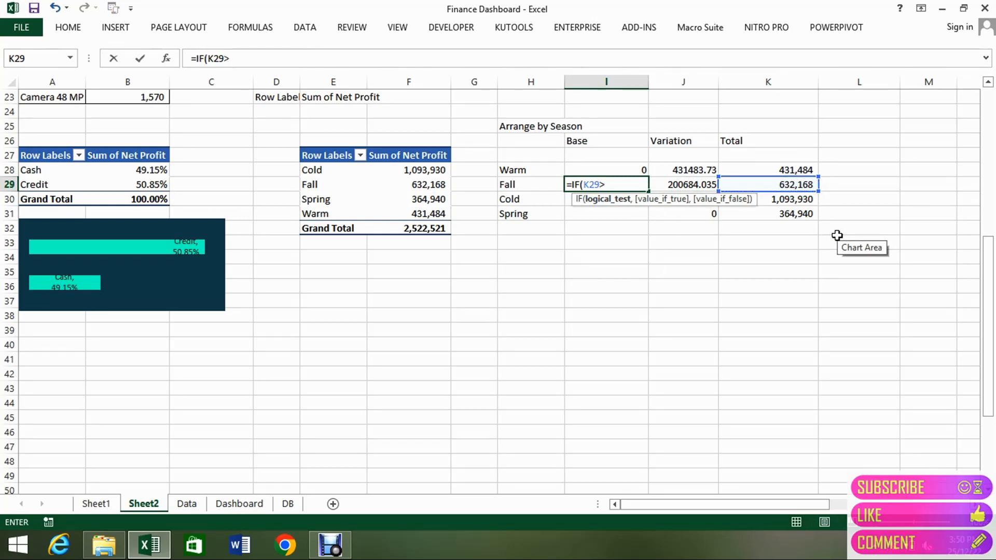
{"action": "left_click", "coordinate": [811, 169]}
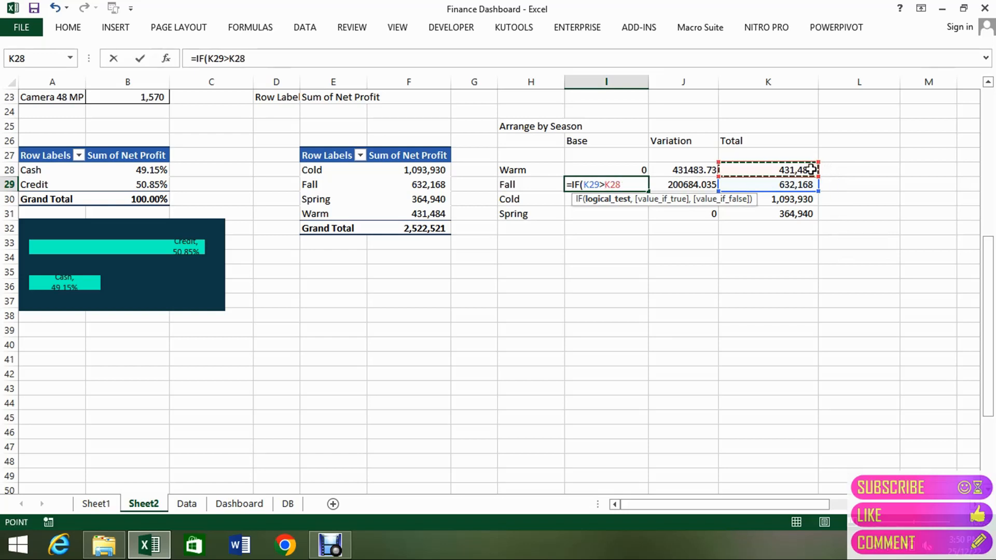
Complete the I29 IF formula with K28 as the true value and 0 as the false value.
{"action": "type", "text": ","}
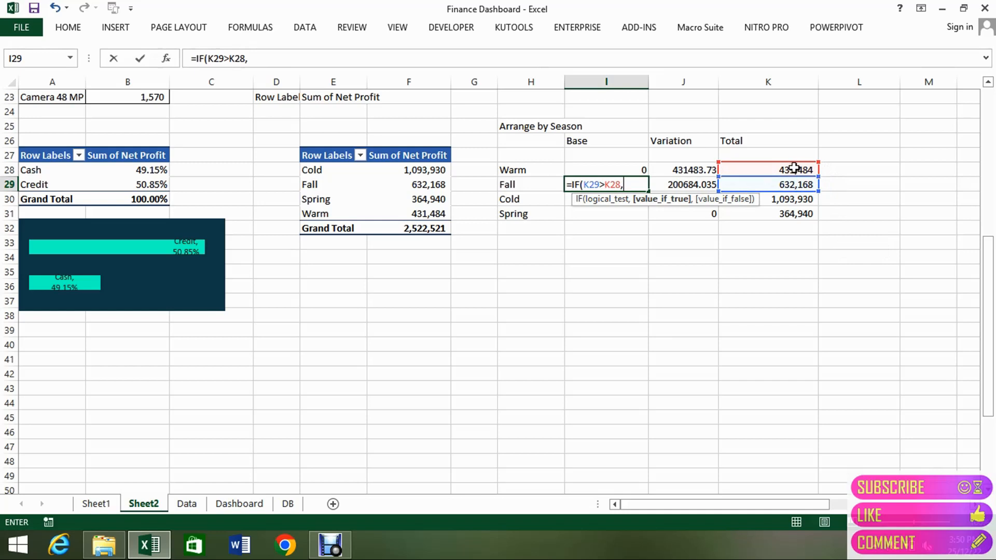
{"action": "left_click", "coordinate": [794, 167]}
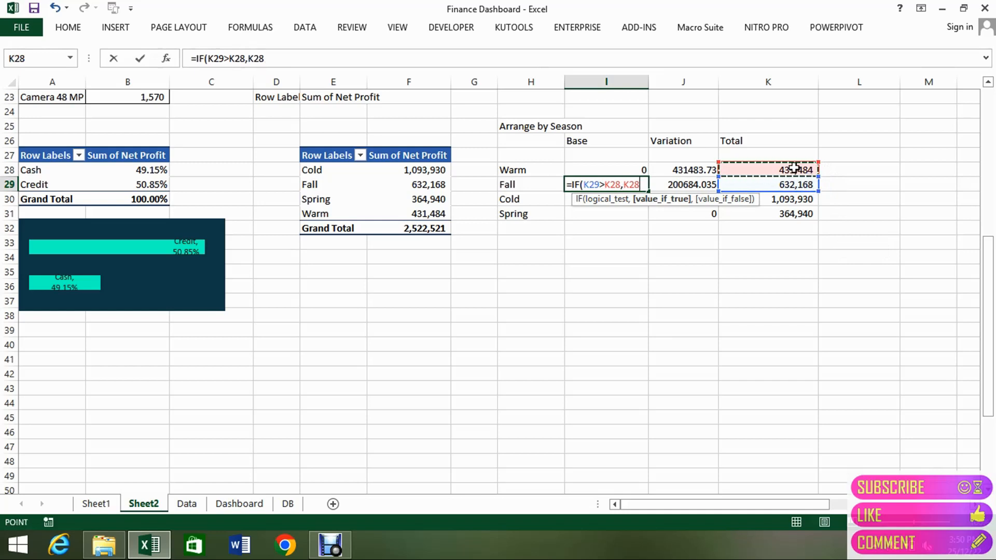
{"action": "type", "text": ",0"}
{"action": "key", "text": "Return"}
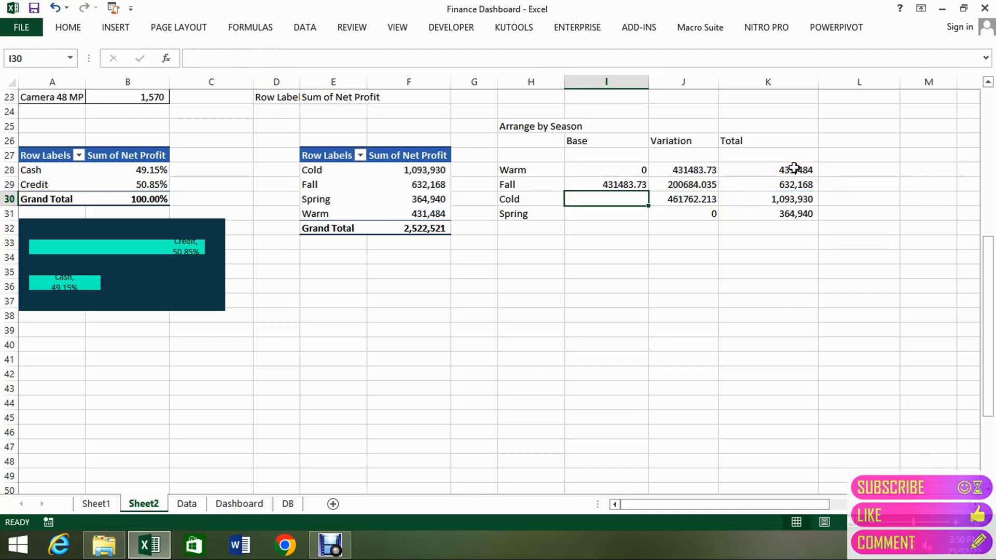
Fill the I29 Base formula down through I31 for Cold and Spring.
{"action": "key", "text": "Up"}
{"action": "key", "text": "shift+Down"}
{"action": "key", "text": "shift+Down"}
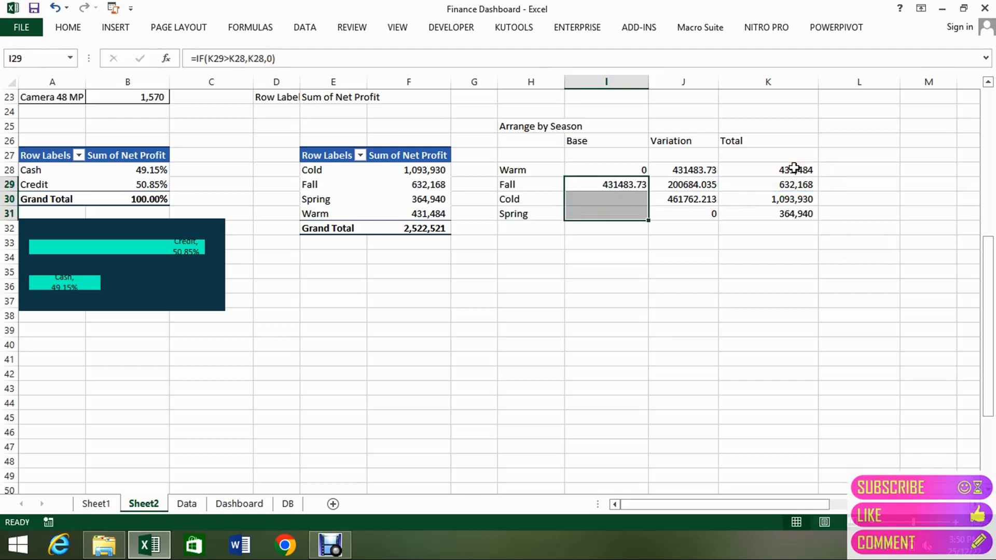
{"action": "key", "text": "ctrl+d"}
Format the Base, Variation and Total values in I28:K31 with the comma style and no decimal places.
{"action": "key", "text": "Down"}
{"action": "key", "text": "Down"}
{"action": "key", "text": "shift+Up"}
{"action": "key", "text": "shift+Up"}
{"action": "key", "text": "shift+Up"}
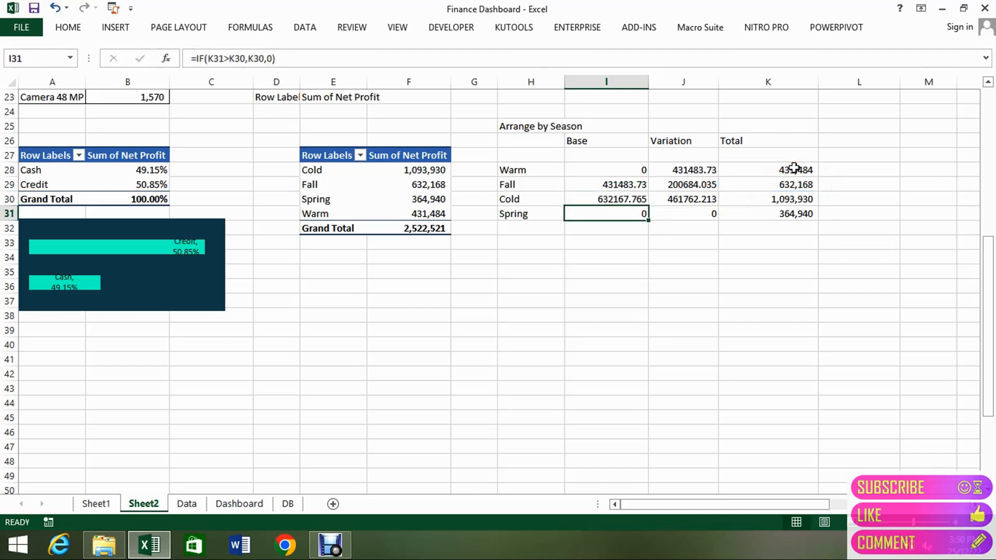
{"action": "key", "text": "shift+Right"}
{"action": "key", "text": "shift+Right"}
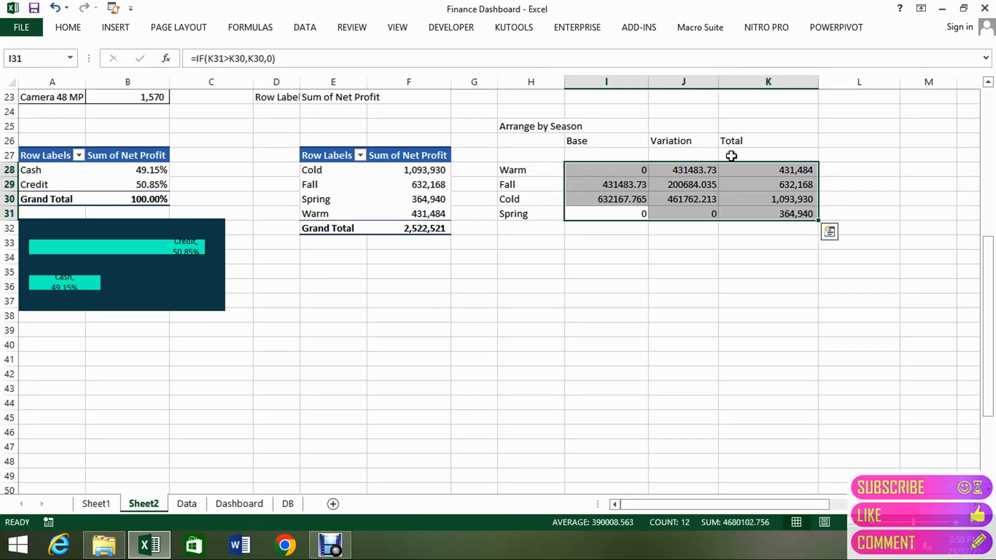
{"action": "left_click", "coordinate": [70, 27]}
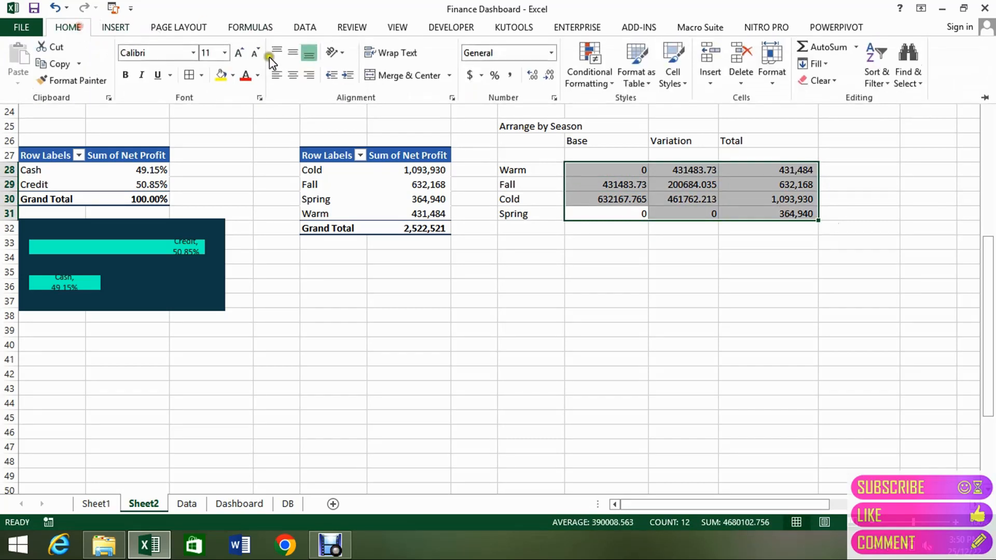
{"action": "left_click", "coordinate": [511, 78]}
{"action": "left_click", "coordinate": [549, 75]}
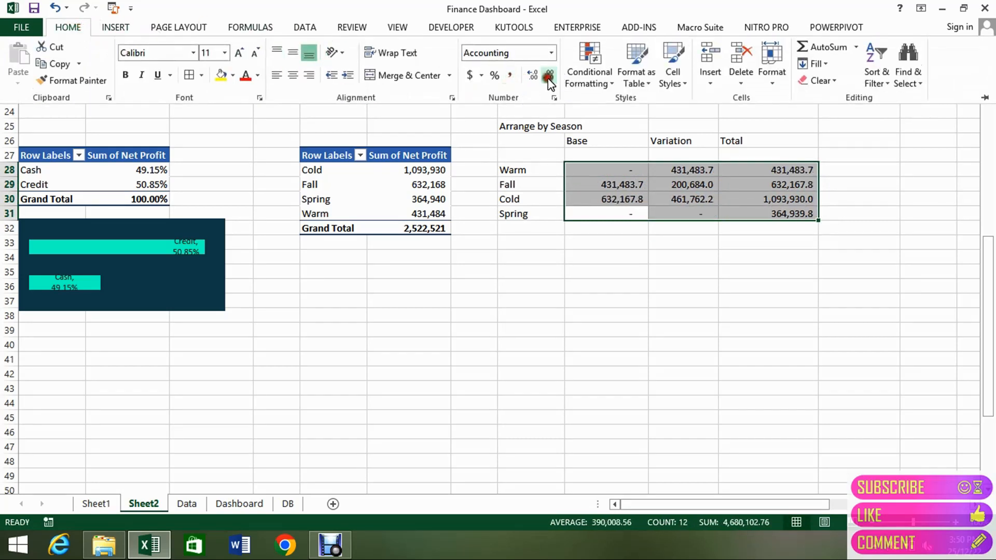
{"action": "left_click", "coordinate": [549, 75]}
{"action": "left_click", "coordinate": [575, 187]}
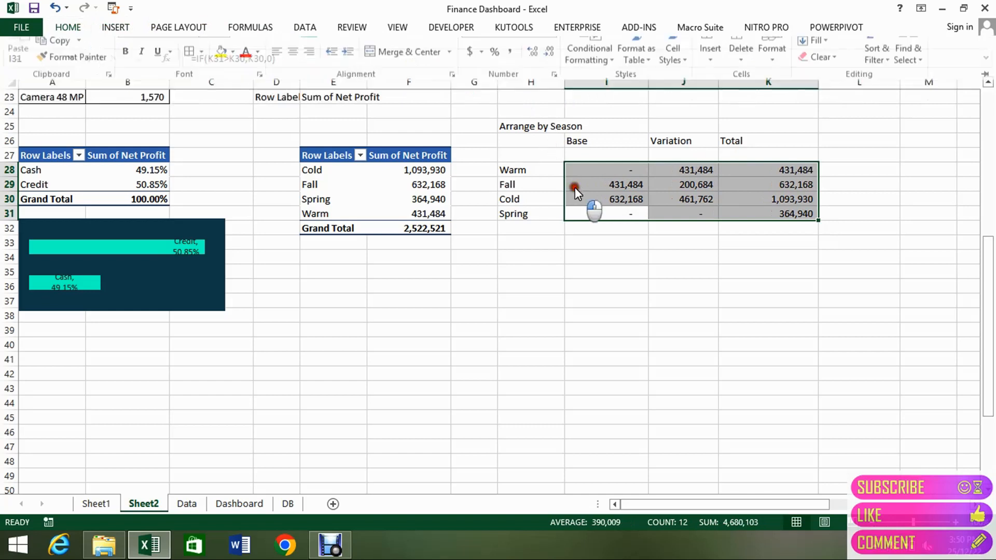
{"action": "left_click", "coordinate": [575, 187]}
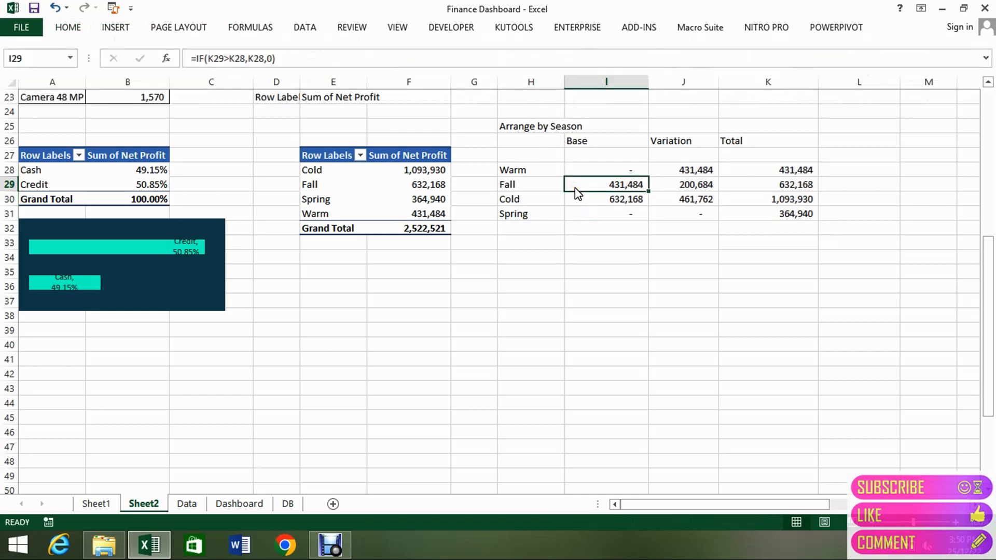
{"action": "left_click", "coordinate": [523, 173]}
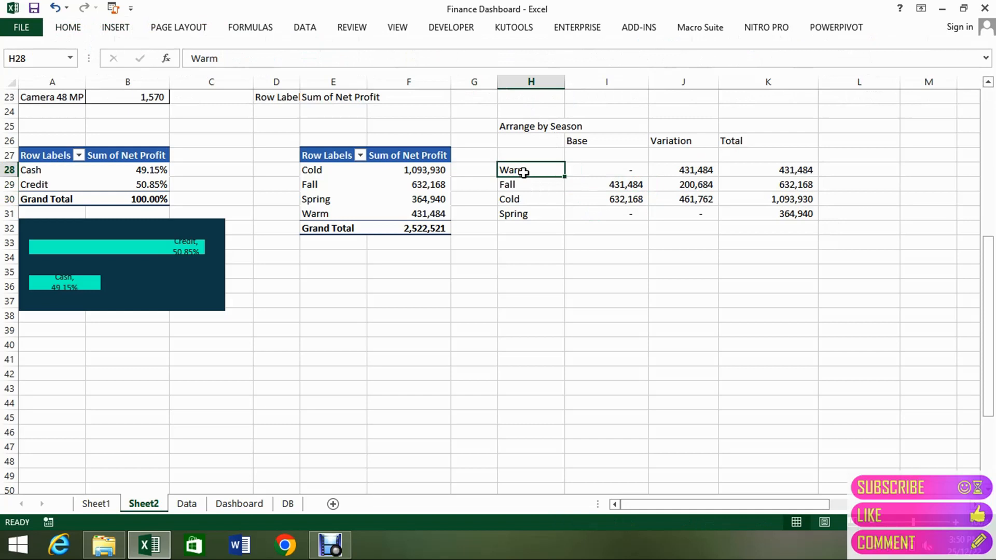
{"action": "key", "text": "shift+Right"}
{"action": "key", "text": "shift+Right"}
{"action": "key", "text": "shift+Down"}
{"action": "key", "text": "shift+Down"}
{"action": "key", "text": "shift+Down"}
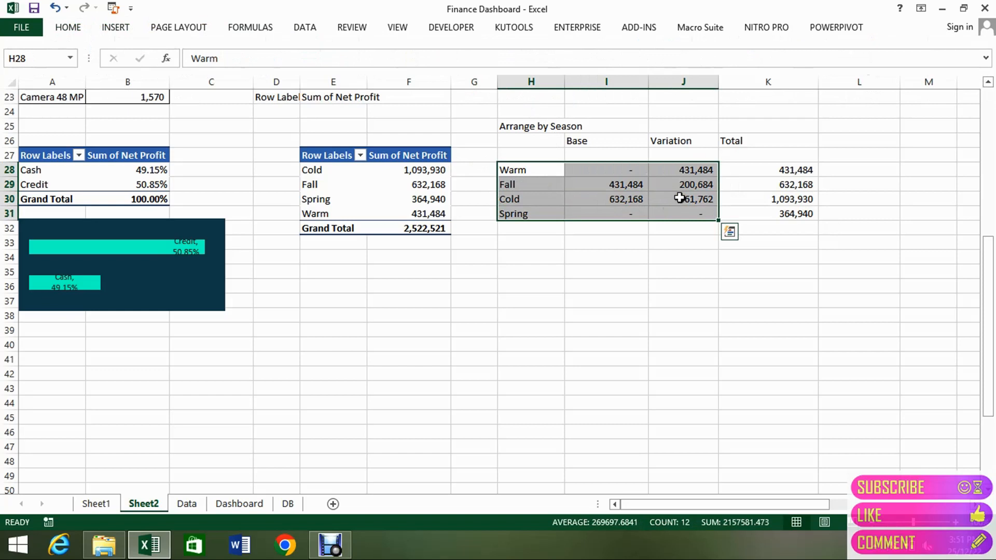
{"action": "key", "text": "shift+Right"}
{"action": "key", "text": "shift+Right"}
{"action": "key", "text": "Left"}
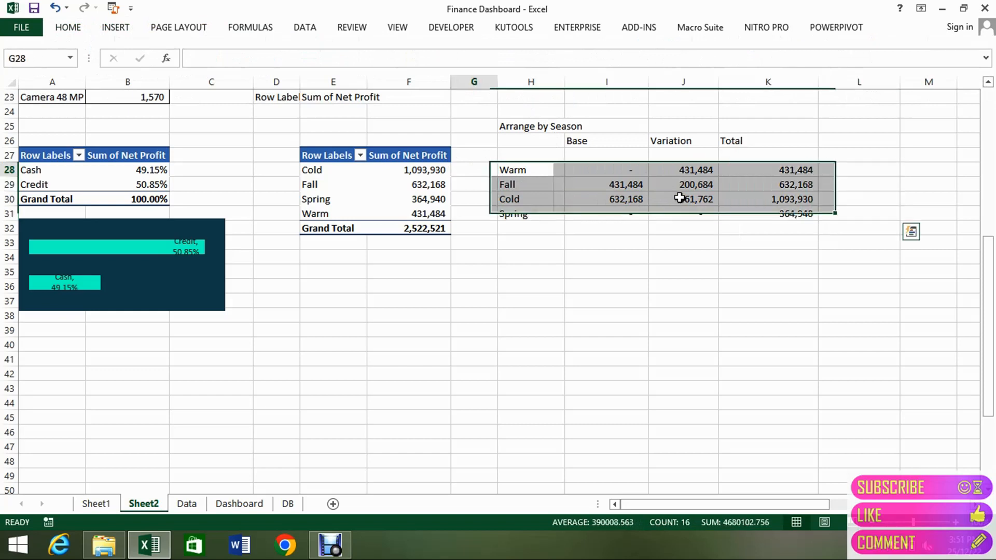
Insert a 2-D stacked column chart from H28:I31 and K28:K31, and place it below the season tables.
{"action": "key", "text": "Right"}
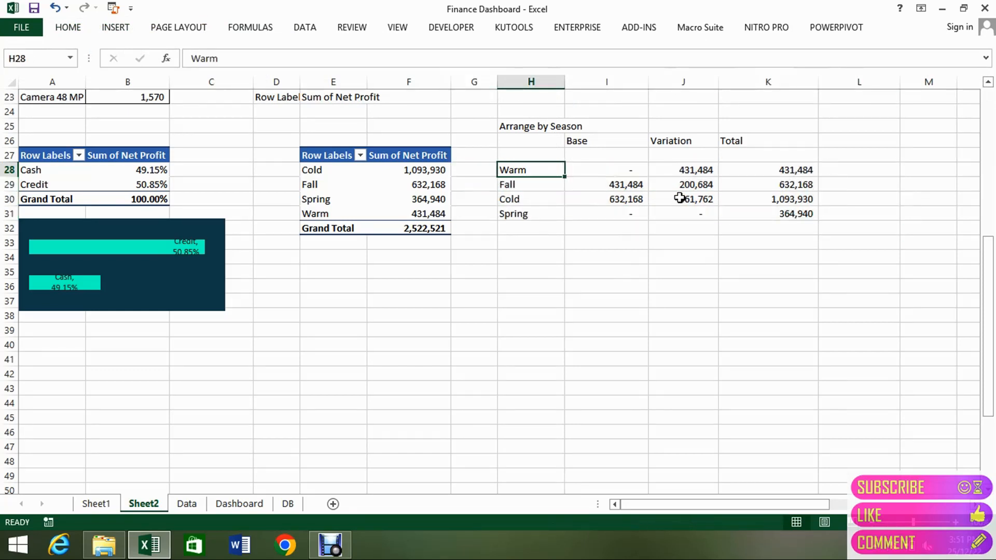
{"action": "key", "text": "shift+Right"}
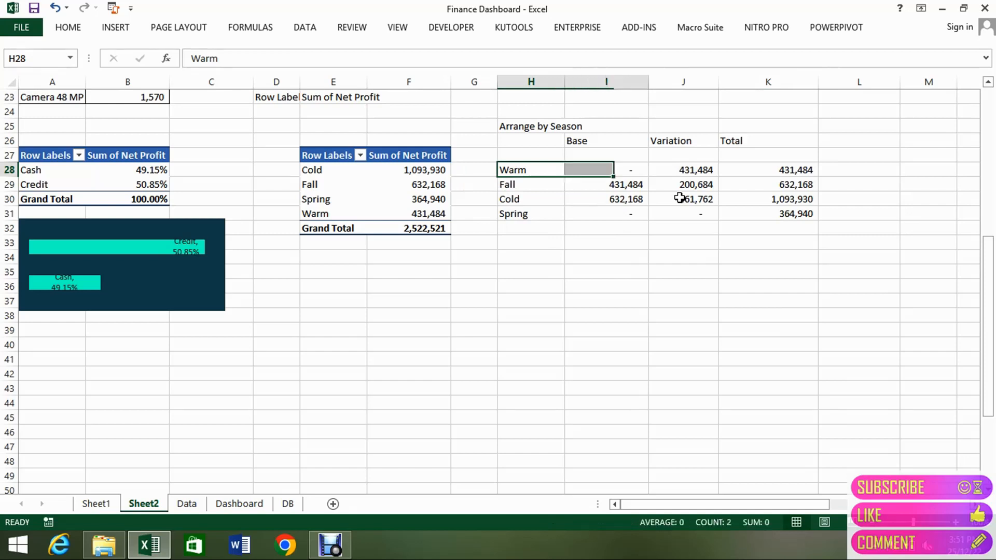
{"action": "key", "text": "shift+Down"}
{"action": "key", "text": "shift+Down"}
{"action": "key", "text": "shift+Down"}
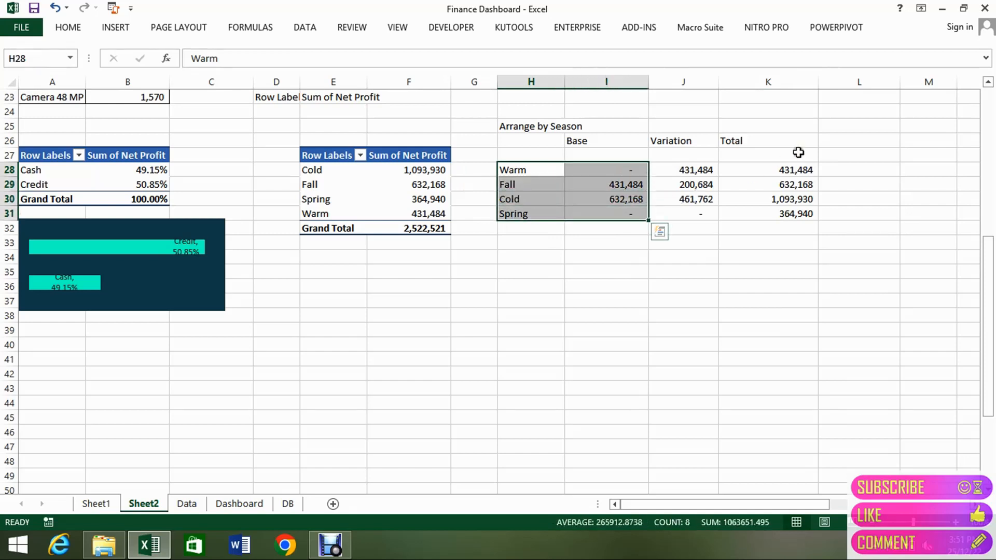
{"action": "left_click", "coordinate": [775, 170], "text": "ctrl"}
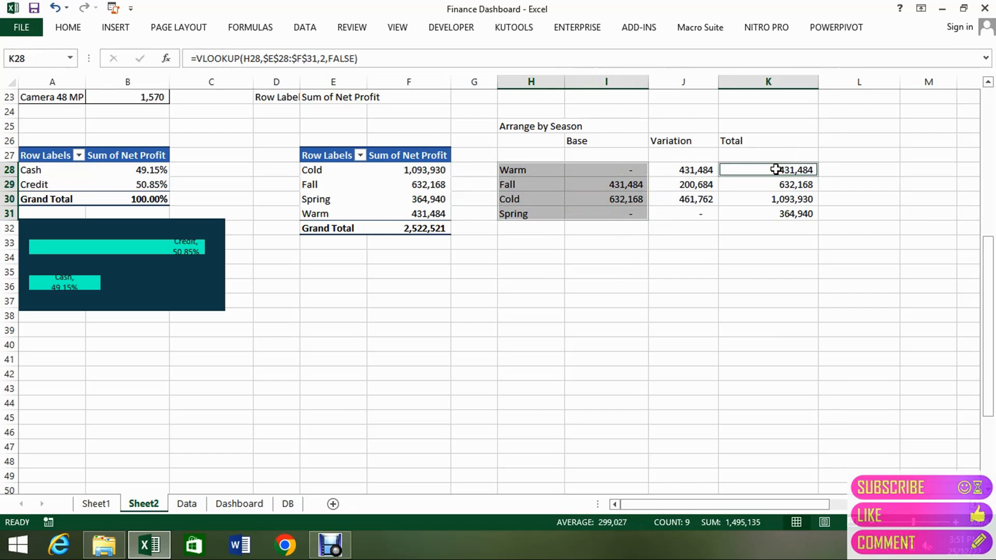
{"action": "key", "text": "shift+Down"}
{"action": "key", "text": "shift+Down"}
{"action": "key", "text": "shift+Down"}
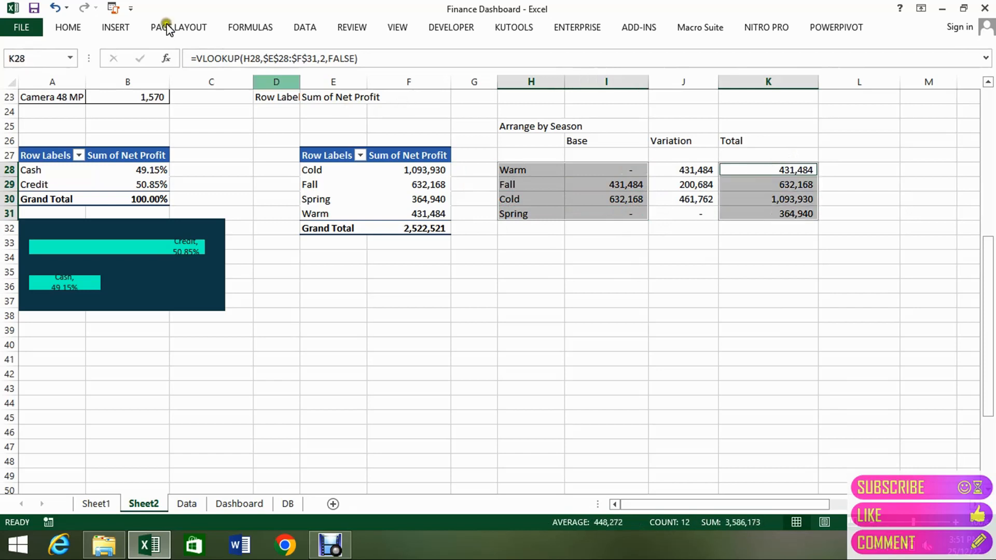
{"action": "left_click", "coordinate": [115, 27]}
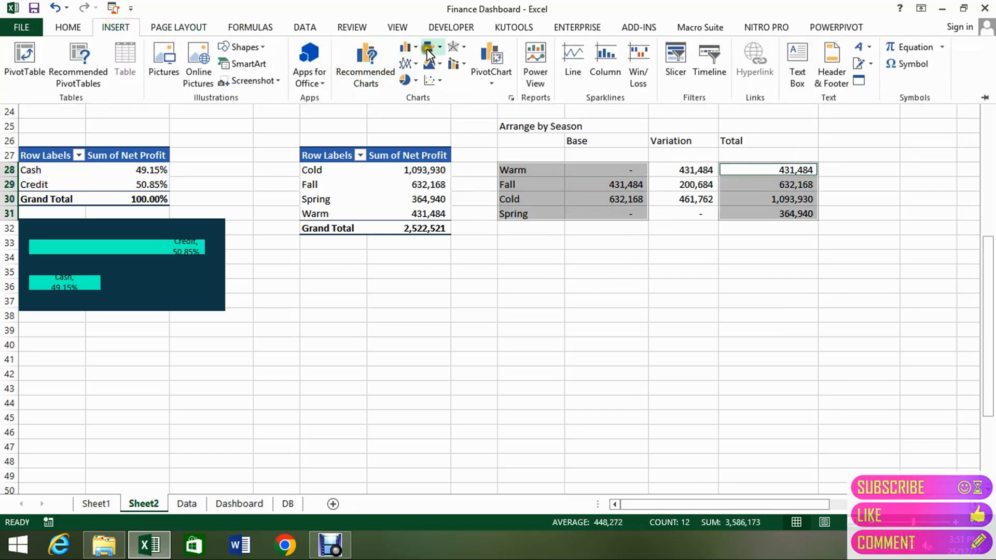
{"action": "left_click", "coordinate": [407, 48]}
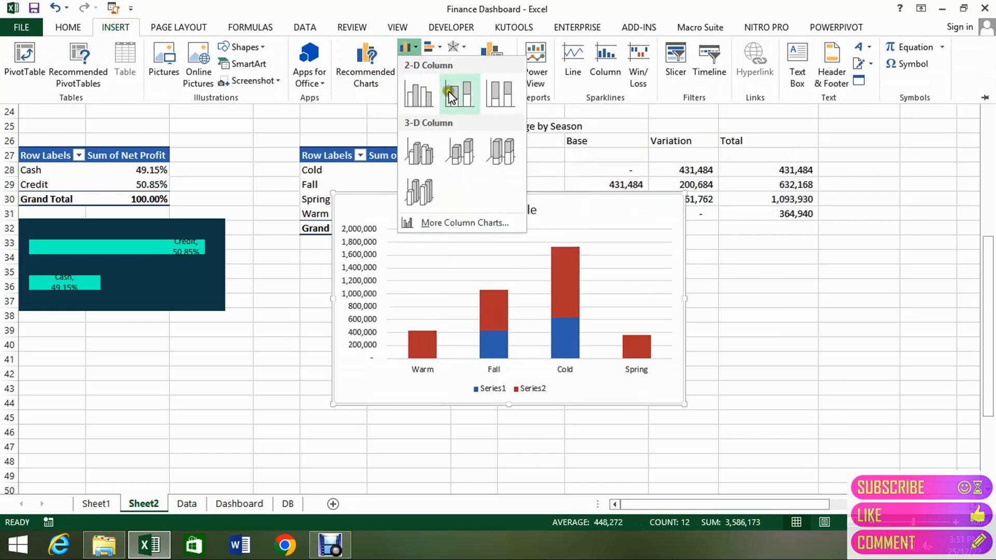
{"action": "left_click", "coordinate": [450, 96]}
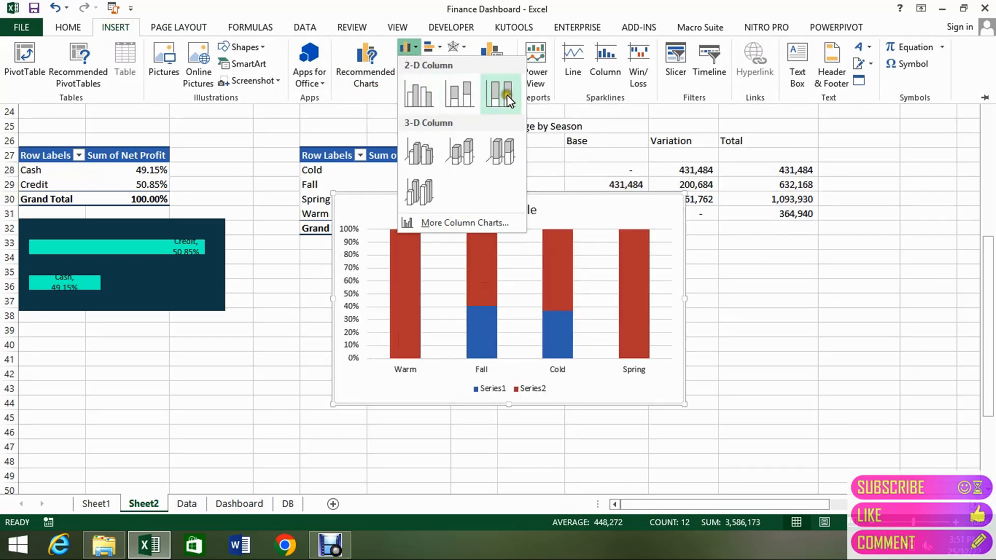
{"action": "left_click", "coordinate": [469, 98]}
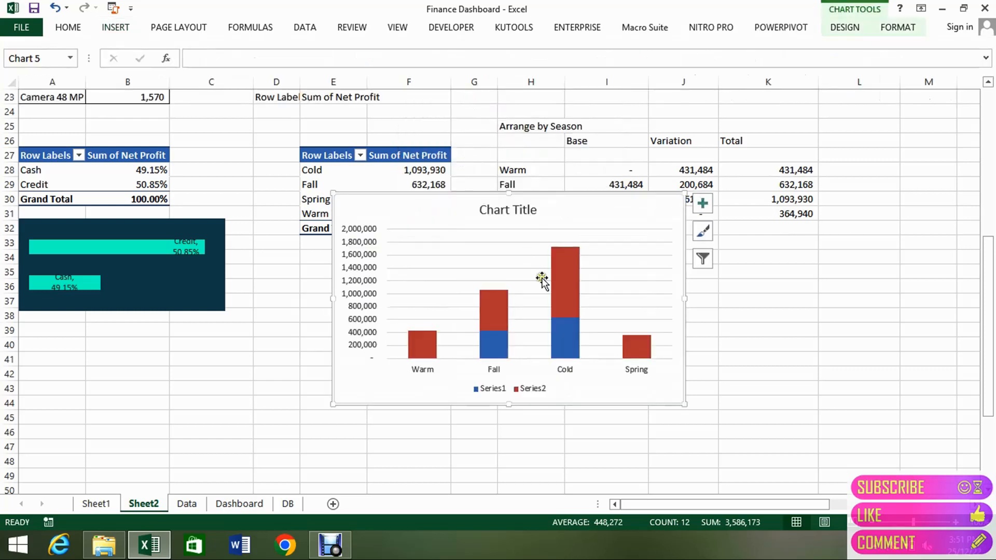
{"action": "left_click_drag", "start_coordinate": [542, 198], "coordinate": [522, 277]}
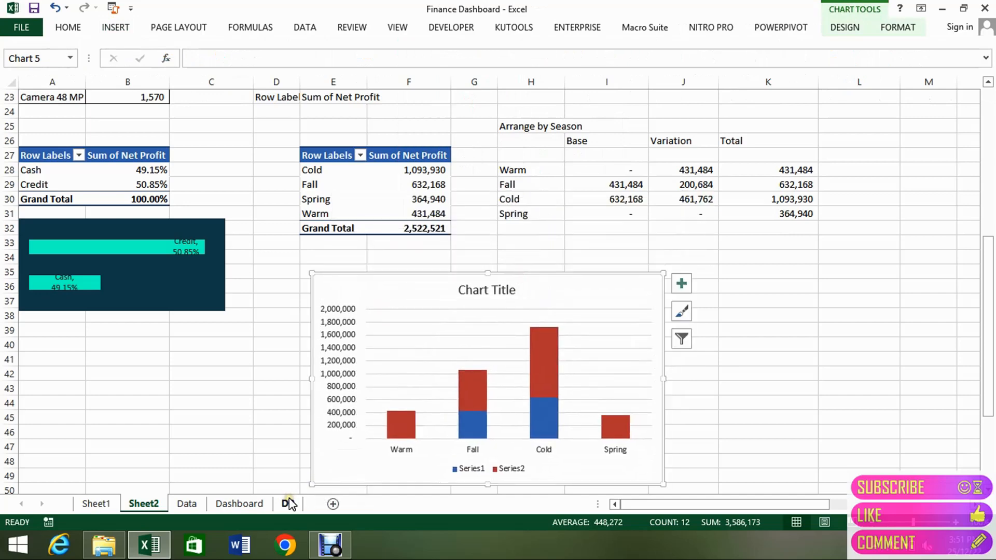
Paste a copy of the stacked column chart onto the Dashboard sheet at cell AB30, beside the dashboard.
{"action": "left_click", "coordinate": [240, 504]}
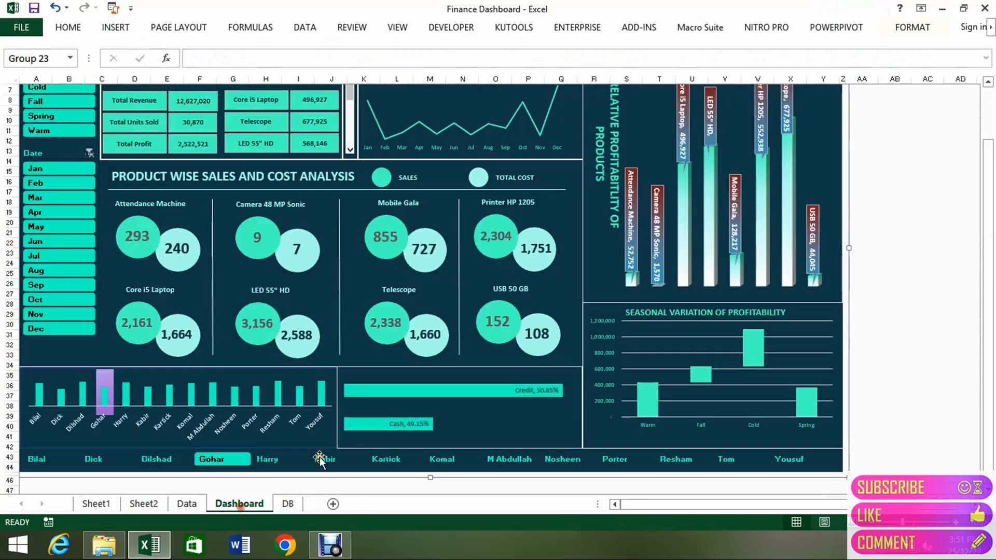
{"action": "left_click", "coordinate": [902, 323]}
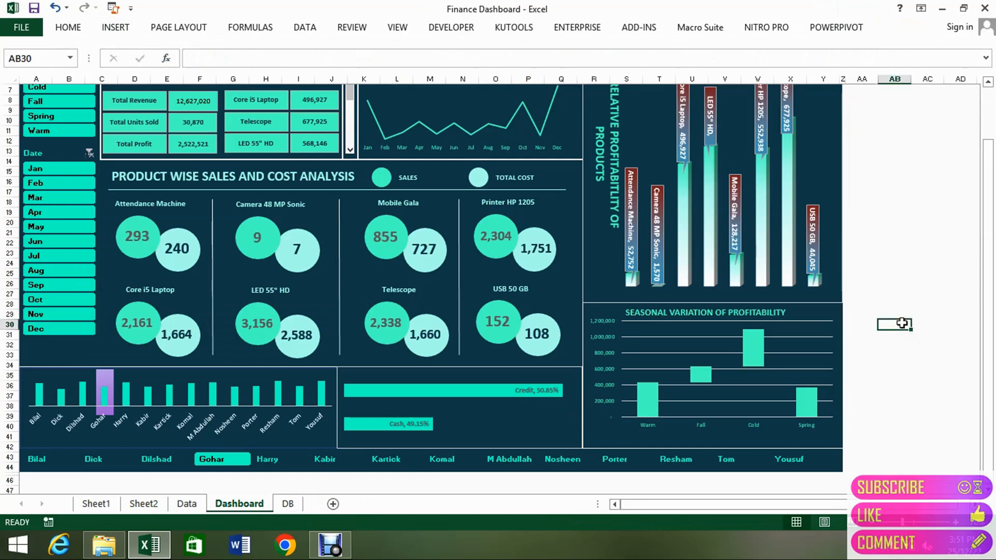
{"action": "key", "text": "ctrl+v"}
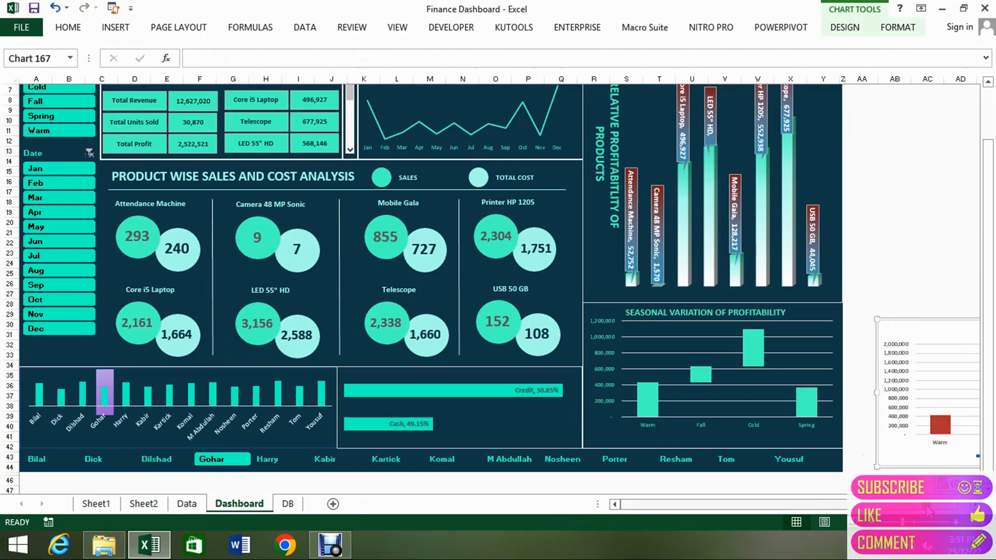
Set the fill of the blue Base series in the pasted chart to No Fill.
{"action": "left_click", "coordinate": [974, 505]}
{"action": "left_click", "coordinate": [975, 504]}
{"action": "left_click", "coordinate": [974, 505]}
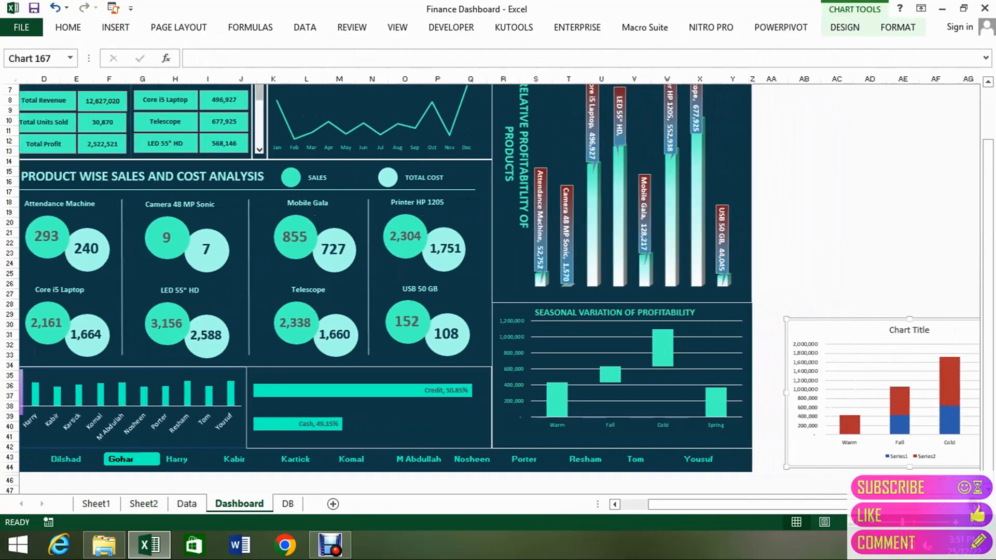
{"action": "left_click", "coordinate": [975, 505]}
{"action": "left_click", "coordinate": [974, 504]}
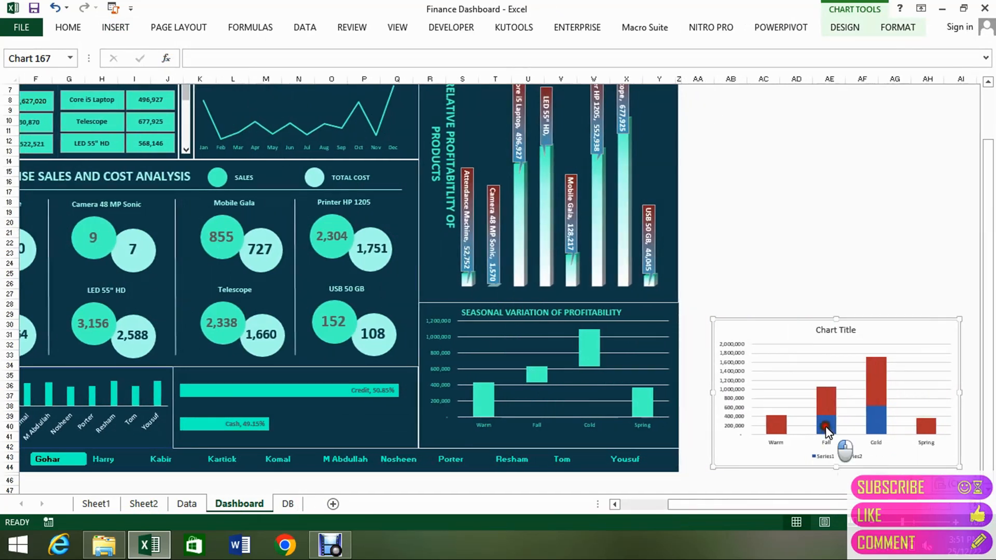
{"action": "left_click", "coordinate": [826, 426]}
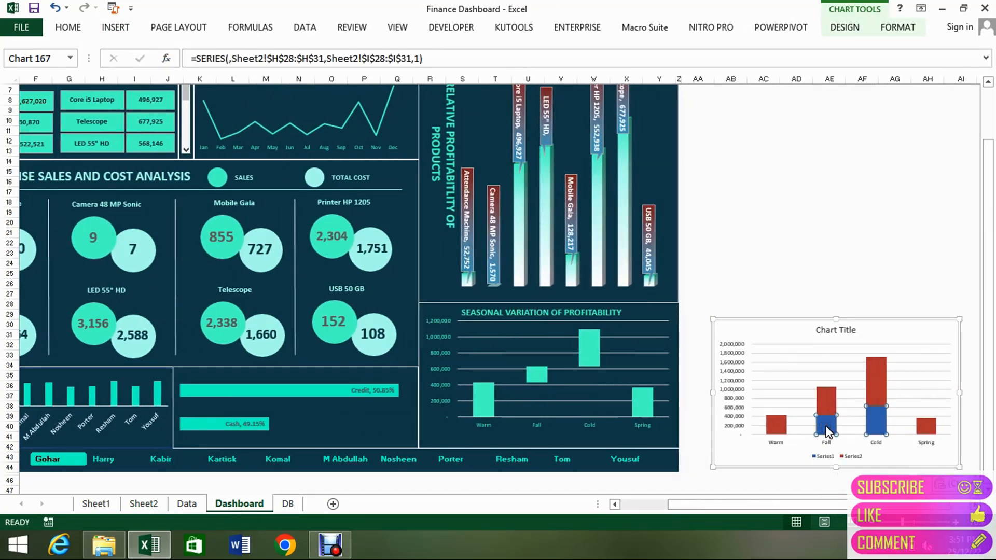
{"action": "right_click", "coordinate": [826, 426]}
{"action": "mouse_move", "coordinate": [892, 384]}
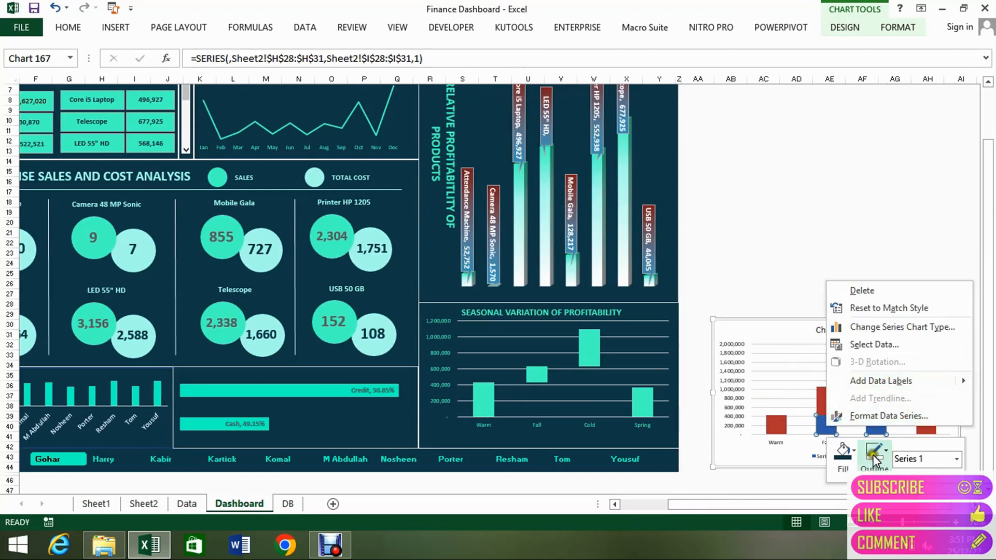
{"action": "left_click", "coordinate": [856, 455]}
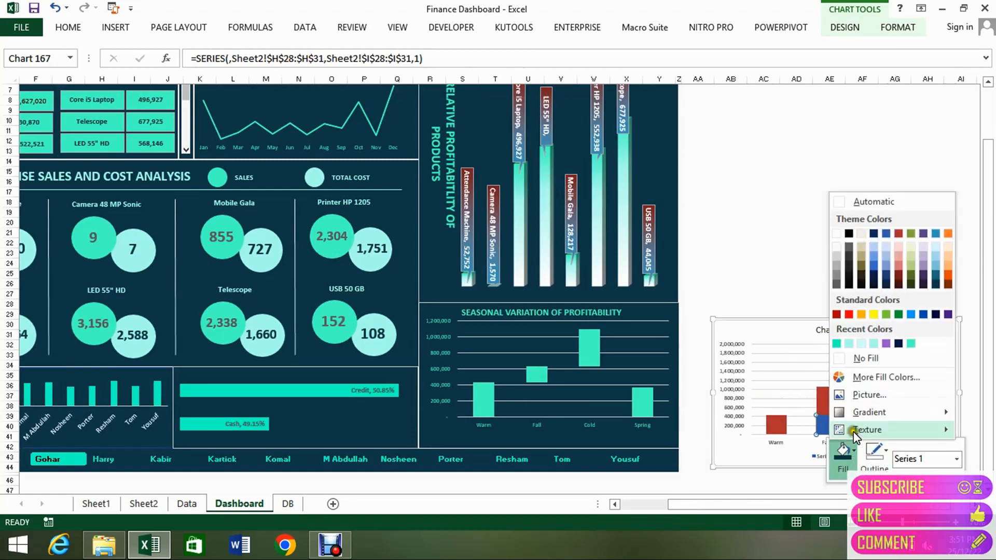
{"action": "left_click", "coordinate": [867, 358]}
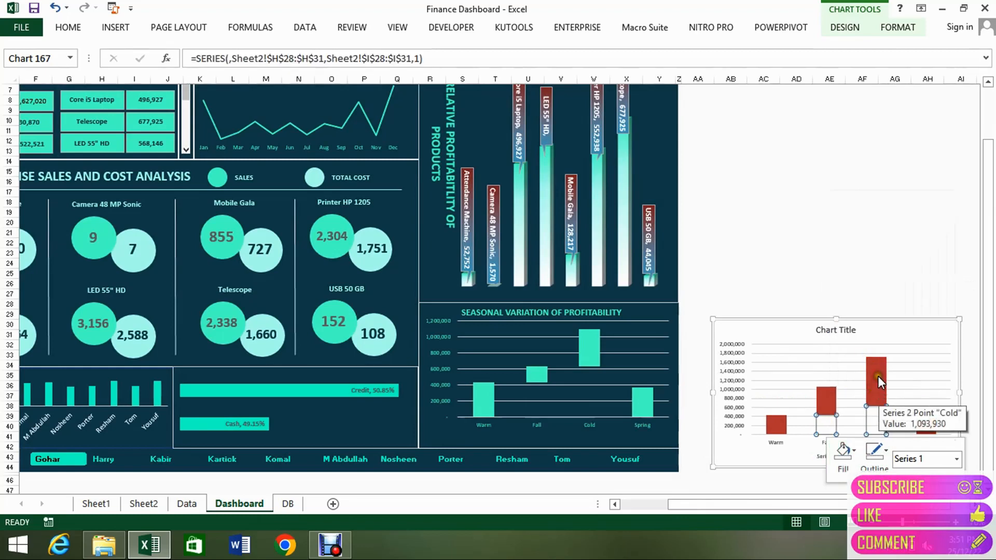
{"action": "left_click", "coordinate": [877, 376]}
Replace the pasted chart's title with "Seasonal Var etc" and delete its legend.
{"action": "left_click", "coordinate": [843, 330]}
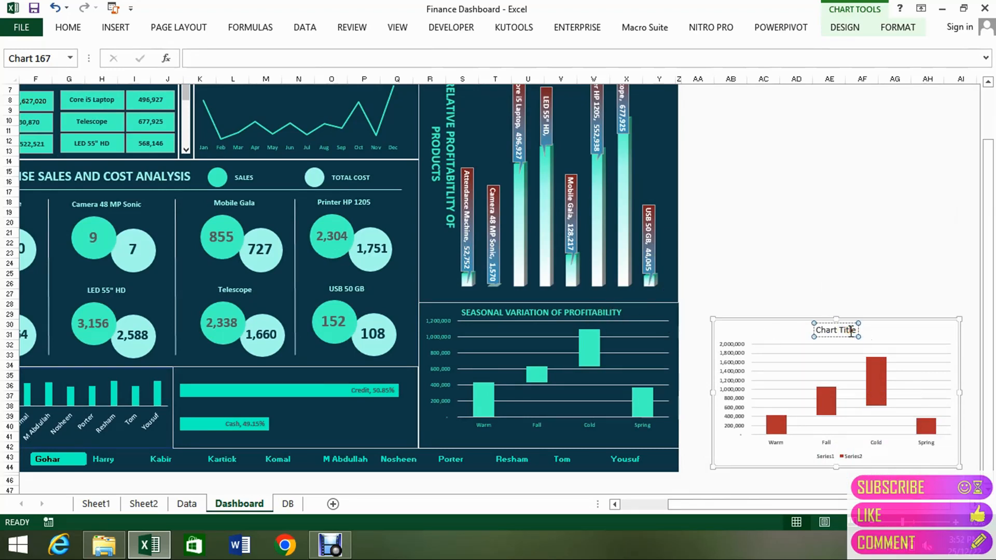
{"action": "triple_click", "coordinate": [851, 331]}
{"action": "key", "text": "BackSpace"}
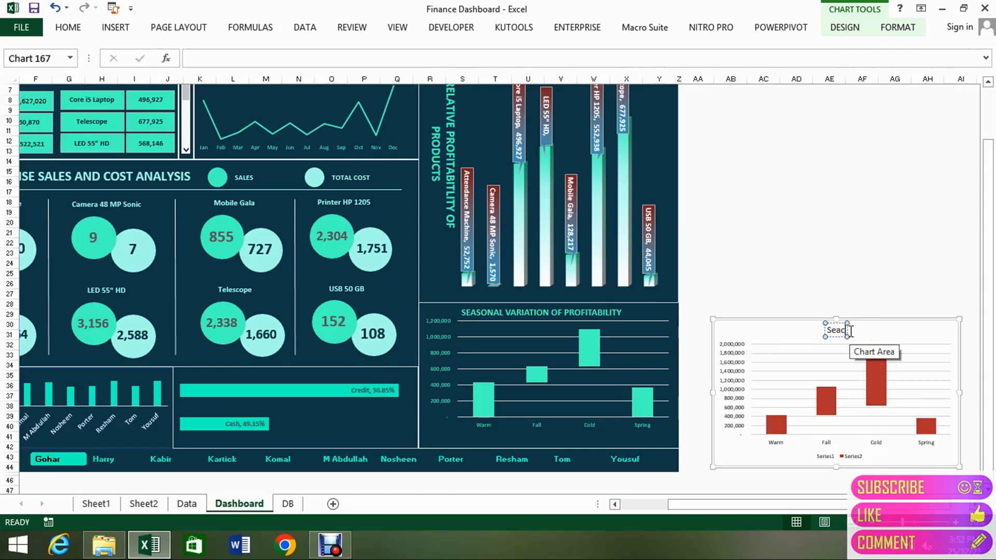
{"action": "type", "text": "Seasonal Var"}
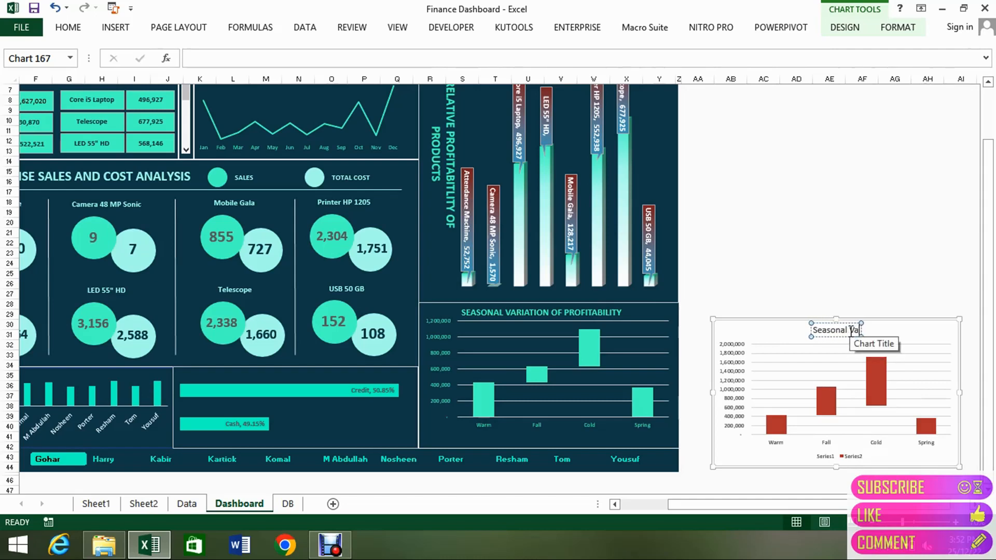
{"action": "type", "text": " etc"}
{"action": "left_click", "coordinate": [906, 332]}
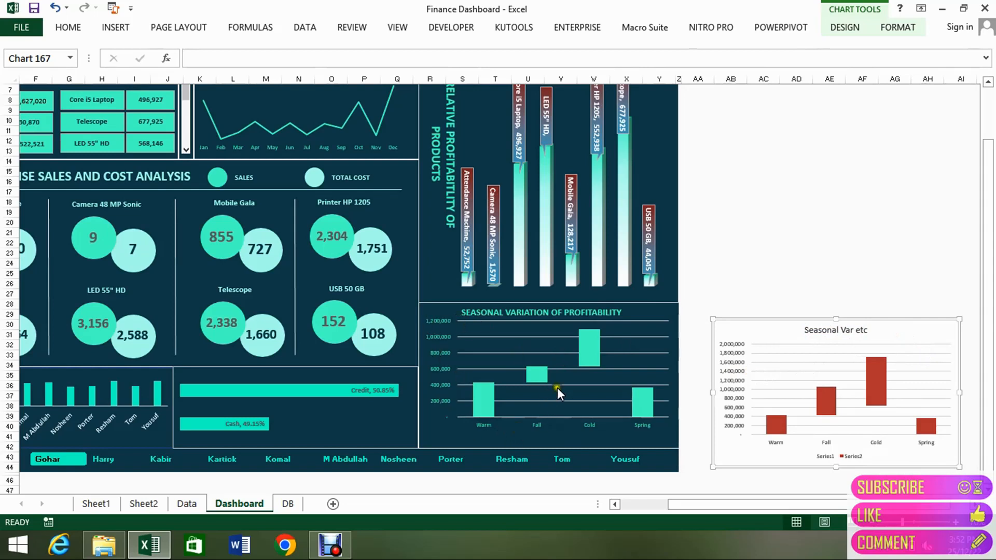
{"action": "left_click", "coordinate": [839, 458]}
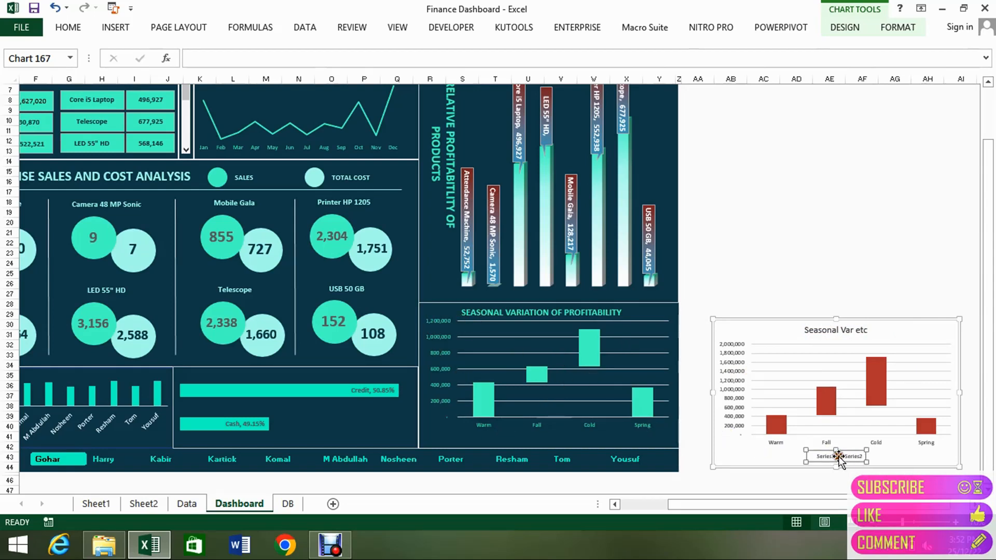
{"action": "key", "text": "Delete"}
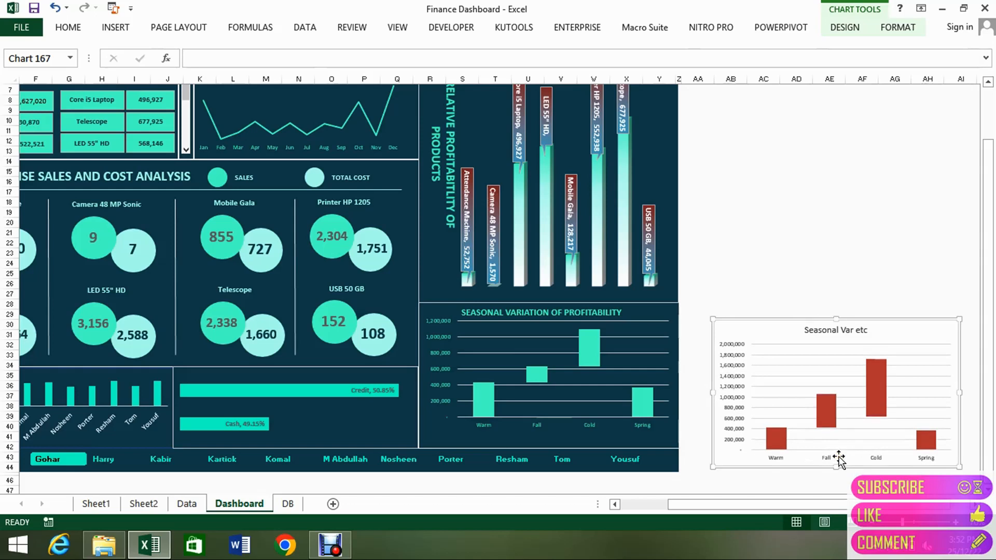
Fill the red floating columns of the pasted chart with the light turquoise recent color.
{"action": "left_click", "coordinate": [830, 407]}
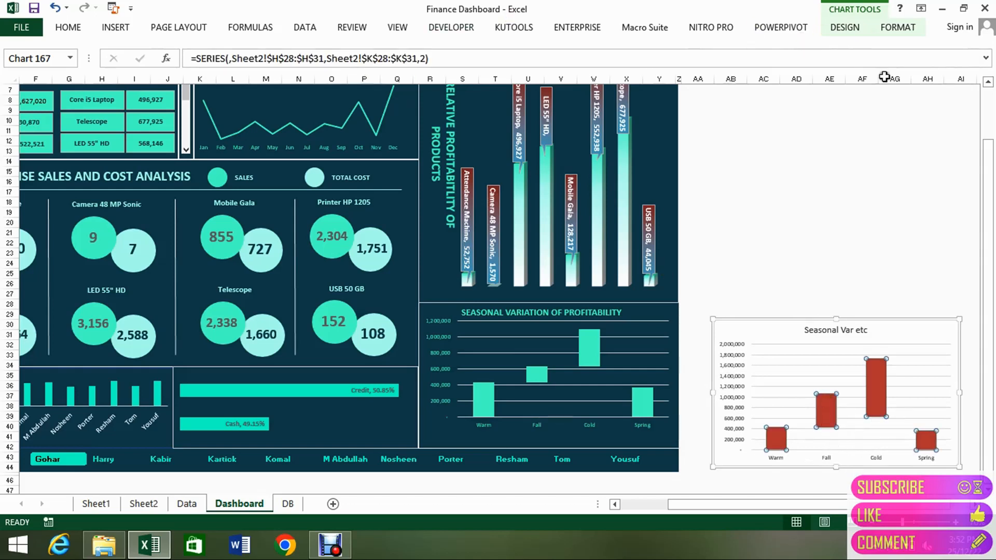
{"action": "right_click", "coordinate": [874, 390]}
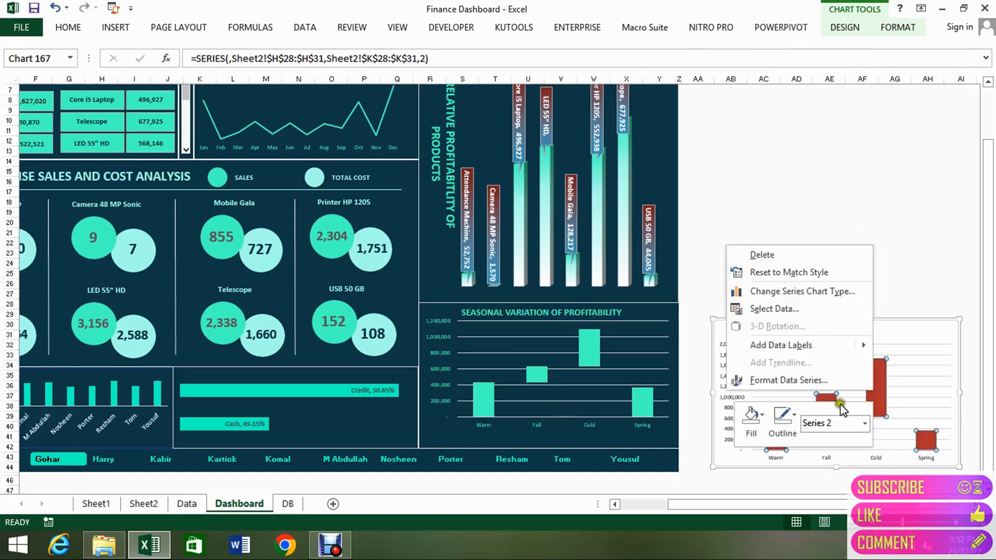
{"action": "left_click", "coordinate": [762, 425]}
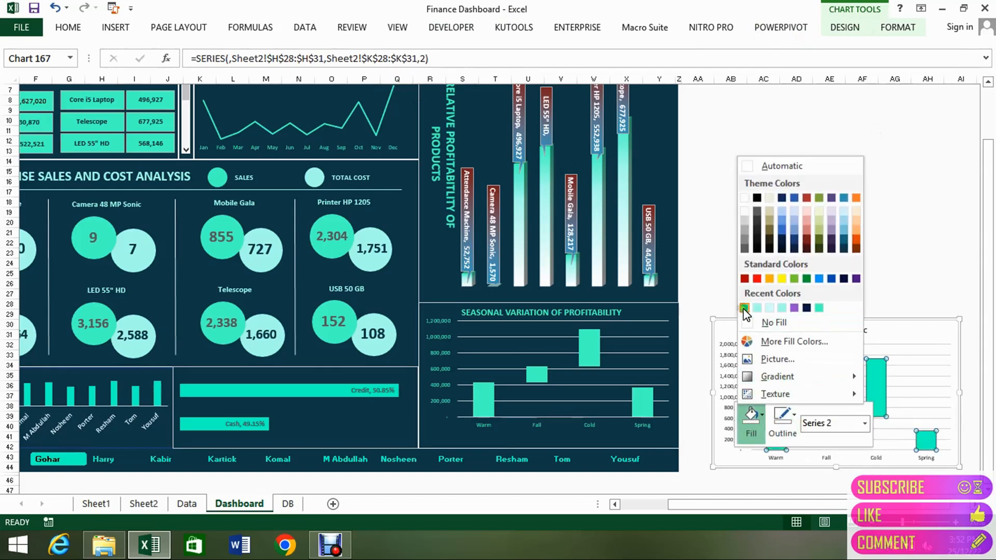
{"action": "left_click", "coordinate": [757, 307]}
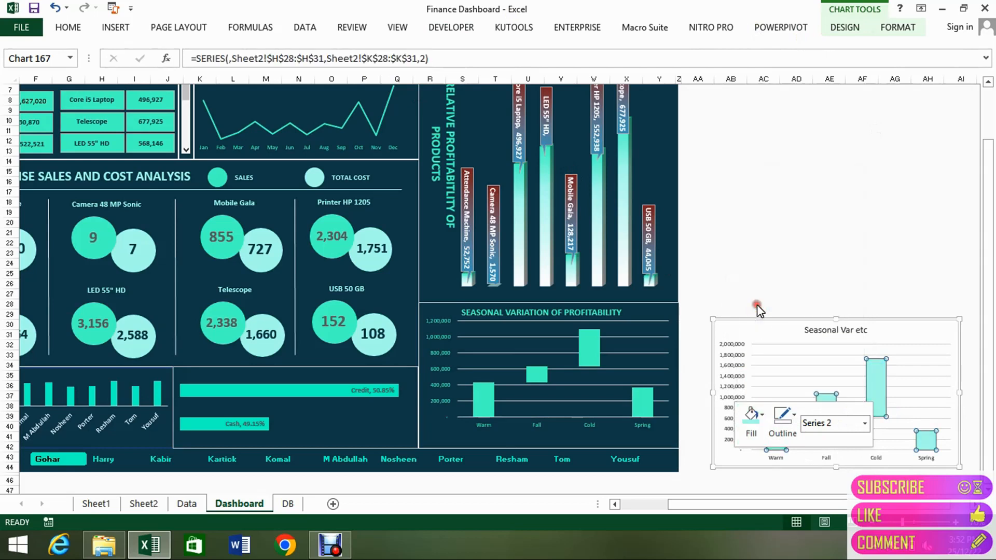
Fill the pasted chart's chart area with the darkest teal-blue theme shade to match the dashboard background.
{"action": "left_click", "coordinate": [904, 331]}
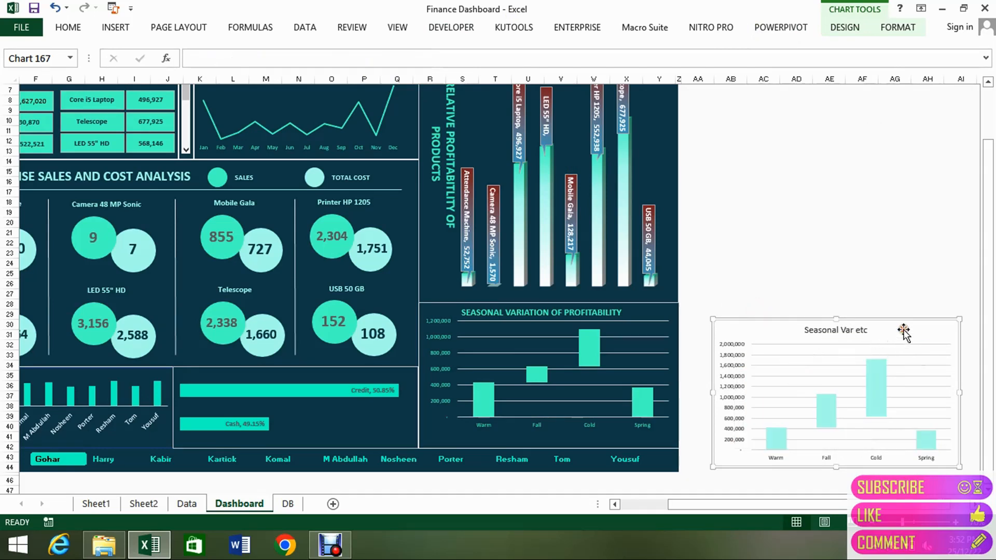
{"action": "right_click", "coordinate": [895, 320]}
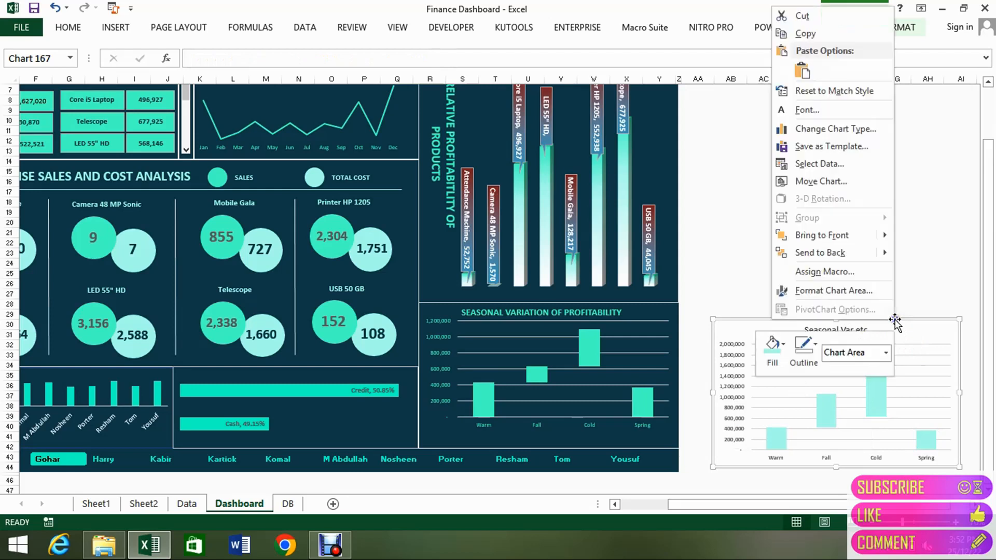
{"action": "left_click", "coordinate": [791, 343]}
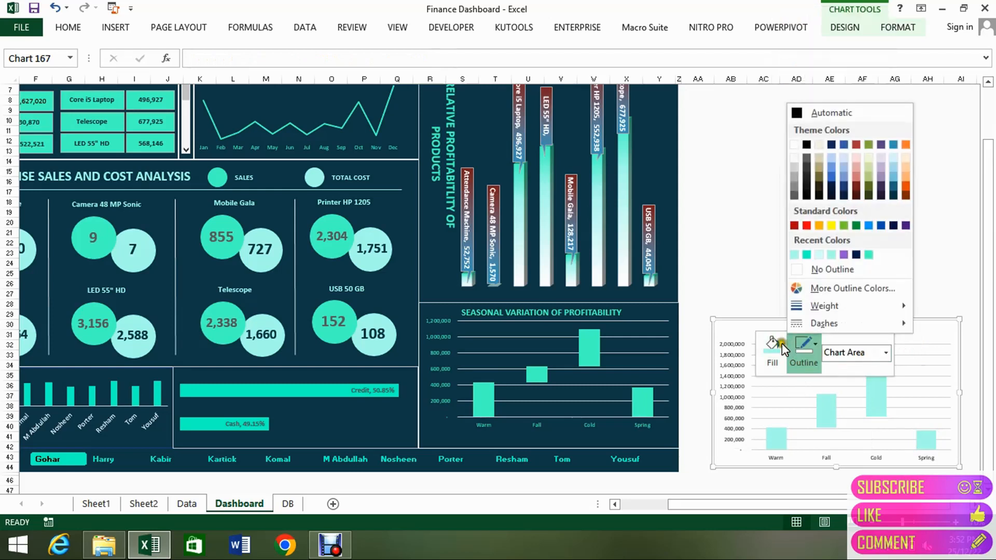
{"action": "left_click", "coordinate": [783, 344]}
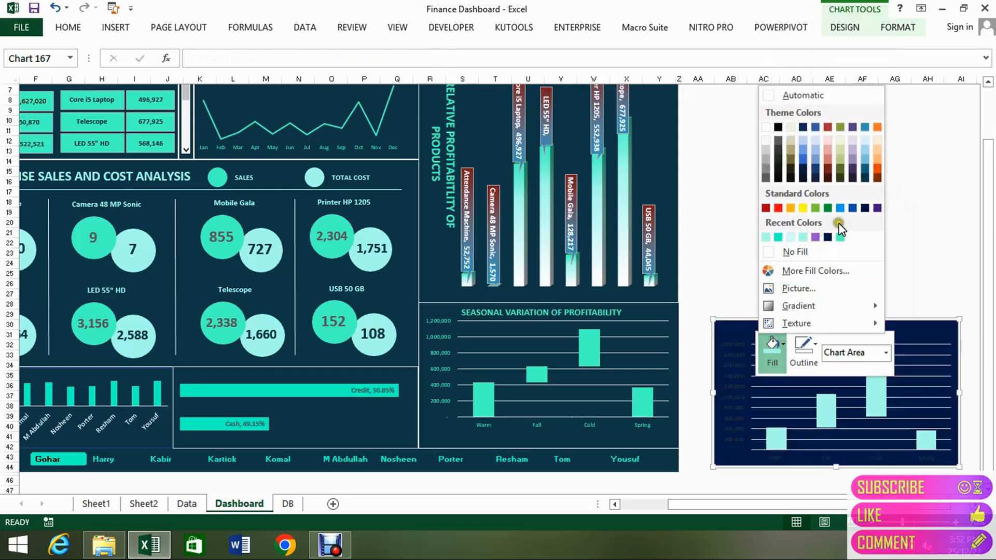
{"action": "left_click", "coordinate": [865, 179]}
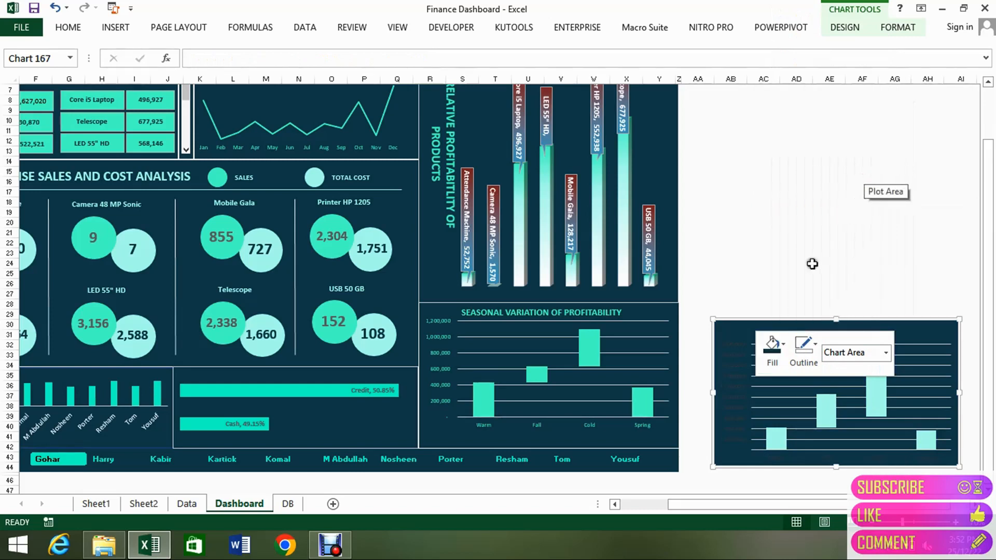
Open the fill color choices for the vertical value axis of the pasted chart.
{"action": "left_click", "coordinate": [735, 359]}
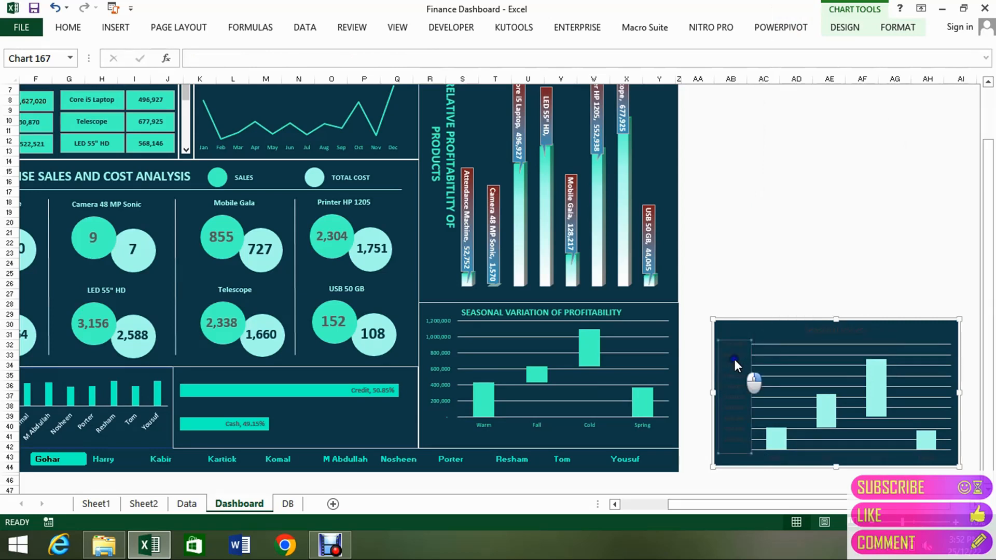
{"action": "right_click", "coordinate": [734, 360]}
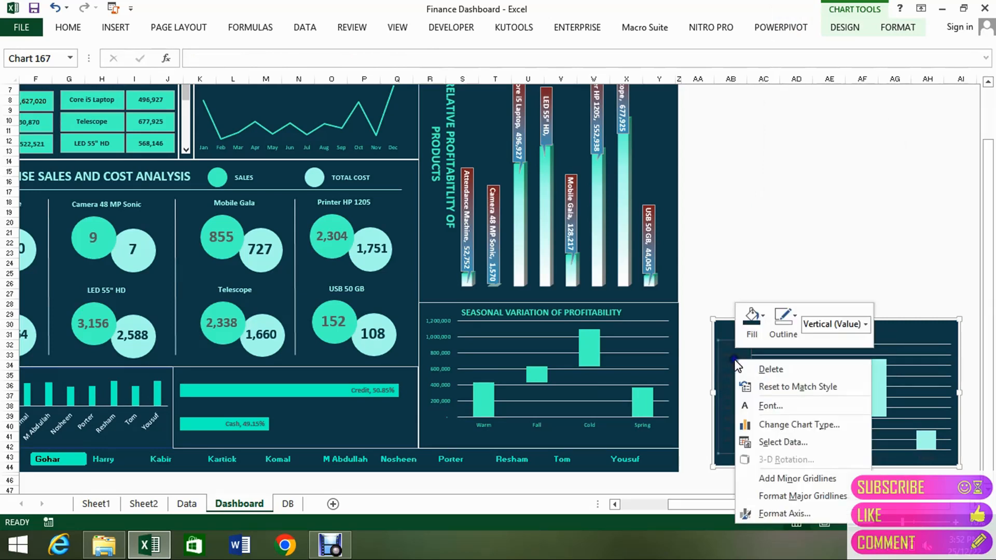
{"action": "left_click", "coordinate": [763, 317]}
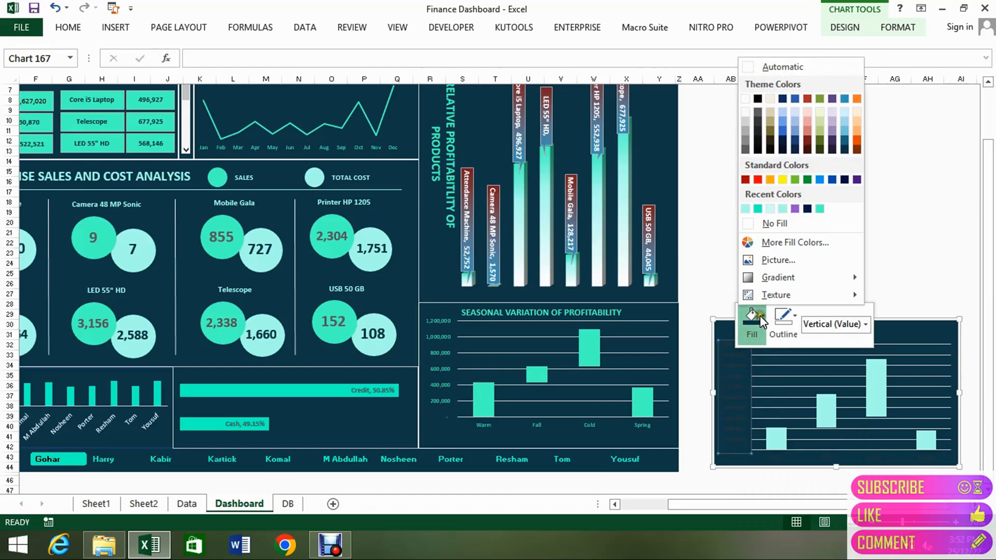
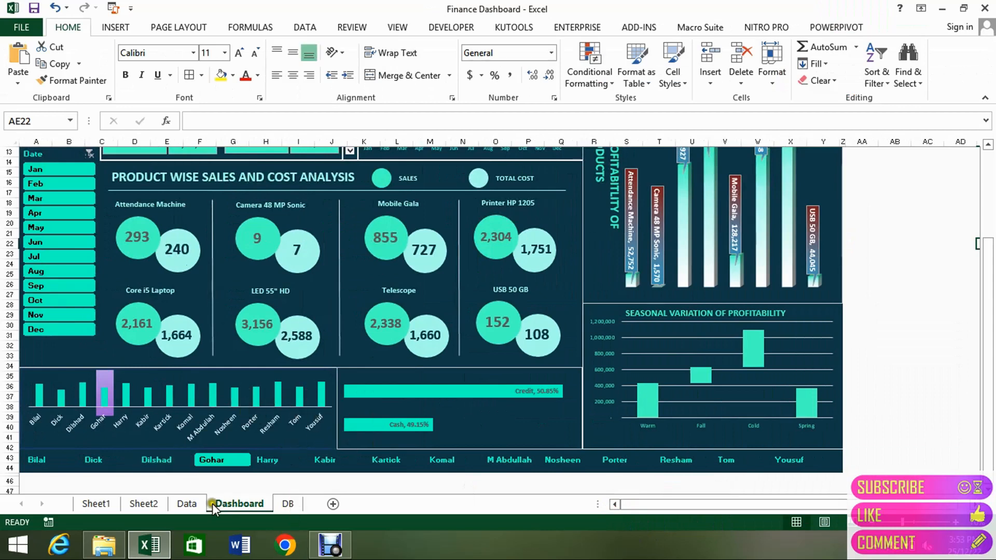
Go to the Data sheet and select the first row label of the customer credit rating pivot table.
{"action": "left_click", "coordinate": [194, 503]}
{"action": "left_click", "coordinate": [645, 393]}
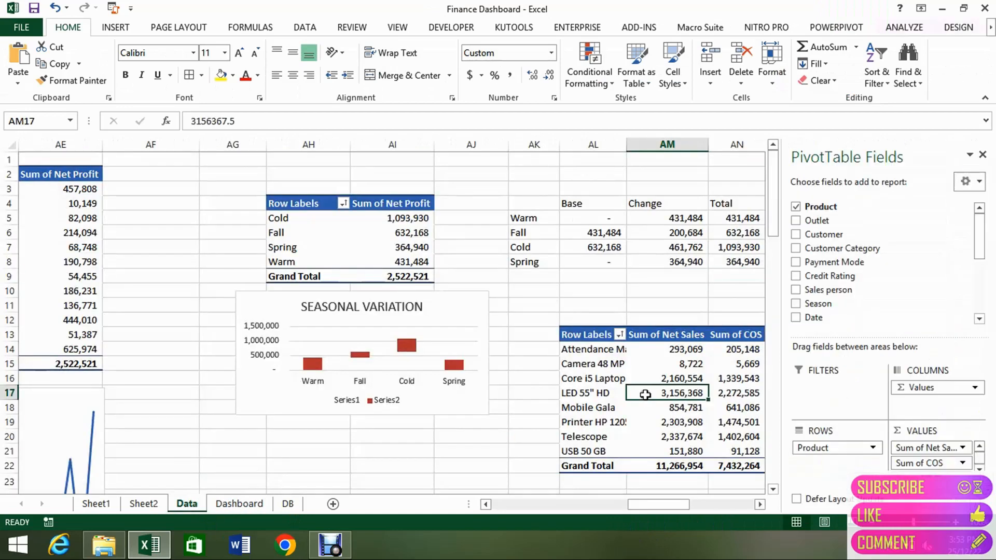
{"action": "key", "text": "Right"}
{"action": "key", "text": "Right"}
{"action": "key", "text": "Right"}
{"action": "key", "text": "Right"}
{"action": "key", "text": "Right"}
{"action": "key", "text": "Right"}
{"action": "key", "text": "Right"}
{"action": "key", "text": "Right"}
{"action": "key", "text": "Right"}
{"action": "key", "text": "Right"}
{"action": "key", "text": "Right"}
{"action": "key", "text": "Right"}
{"action": "key", "text": "Right"}
{"action": "key", "text": "Right"}
{"action": "key", "text": "Right"}
{"action": "key", "text": "Right"}
{"action": "key", "text": "Right"}
{"action": "key", "text": "Right"}
{"action": "key", "text": "Right"}
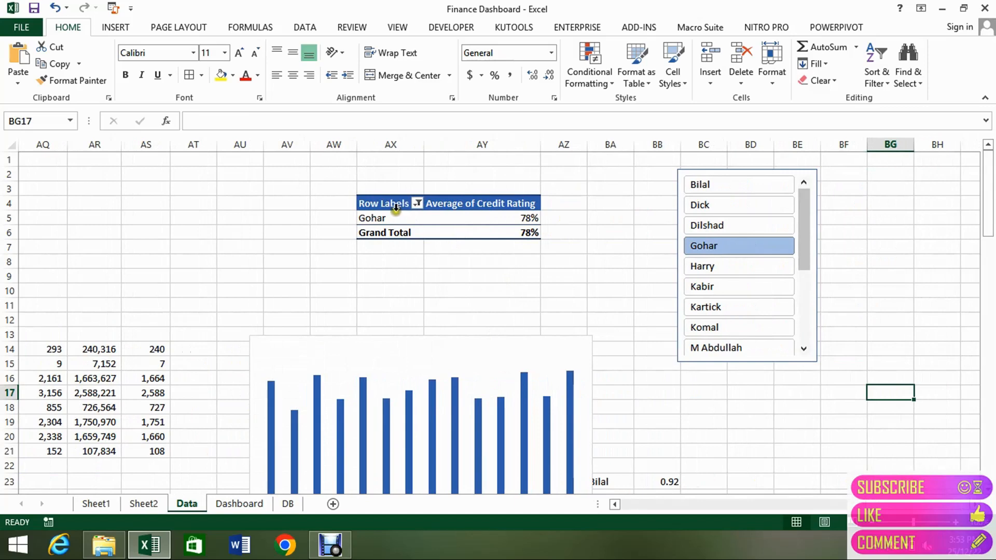
{"action": "left_click", "coordinate": [394, 217]}
{"action": "key", "text": "ctrl+Left"}
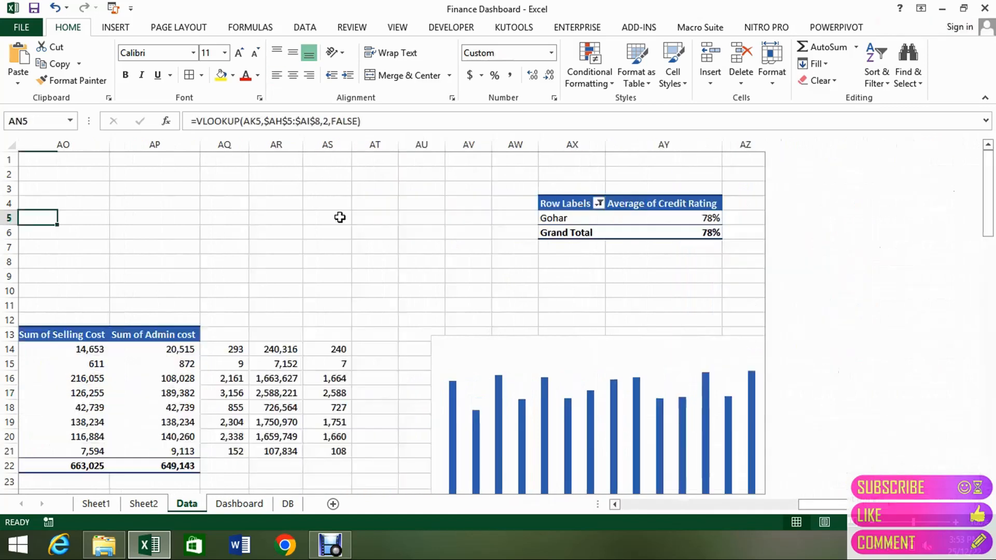
{"action": "key", "text": "ctrl+Right"}
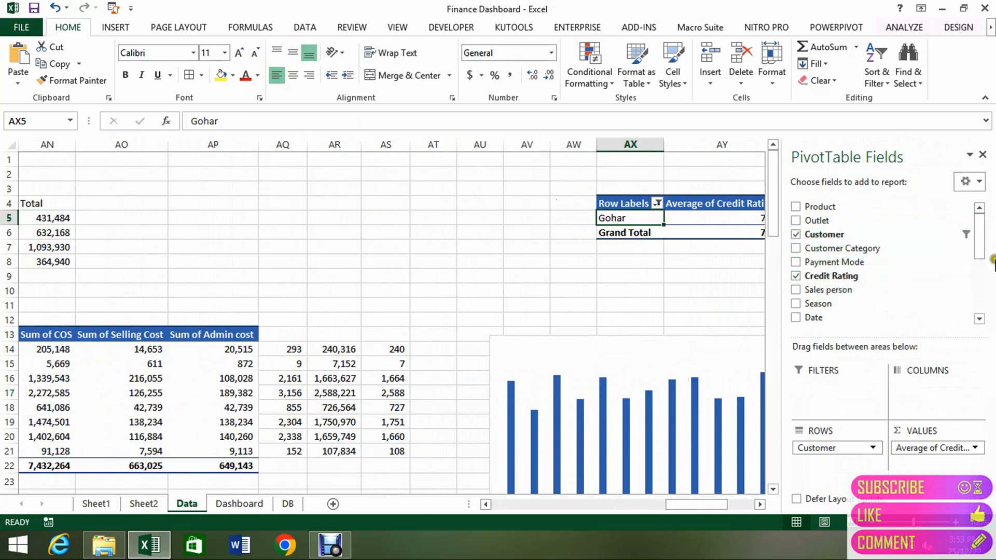
Set the pivot table's Credit Rating value field to summarize by Average.
{"action": "mouse_move", "coordinate": [974, 244]}
{"action": "left_mouse_down"}
{"action": "mouse_move", "coordinate": [975, 306]}
{"action": "mouse_move", "coordinate": [979, 250]}
{"action": "left_mouse_up"}
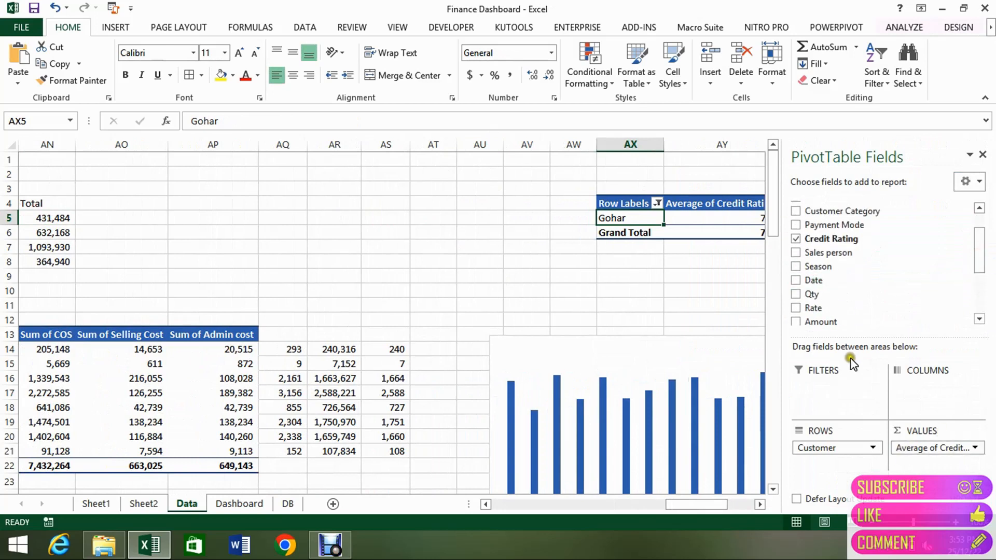
{"action": "left_click", "coordinate": [826, 240]}
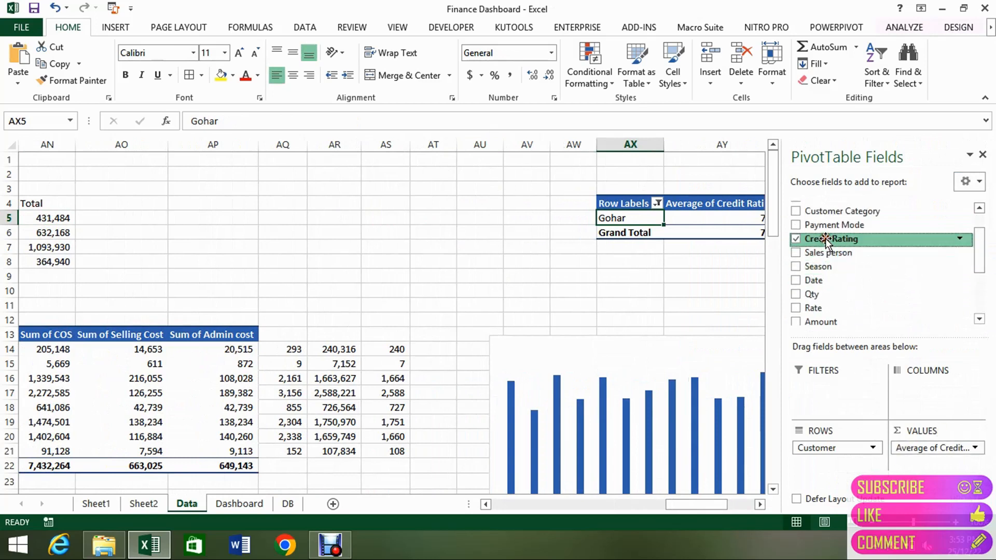
{"action": "left_click", "coordinate": [976, 449]}
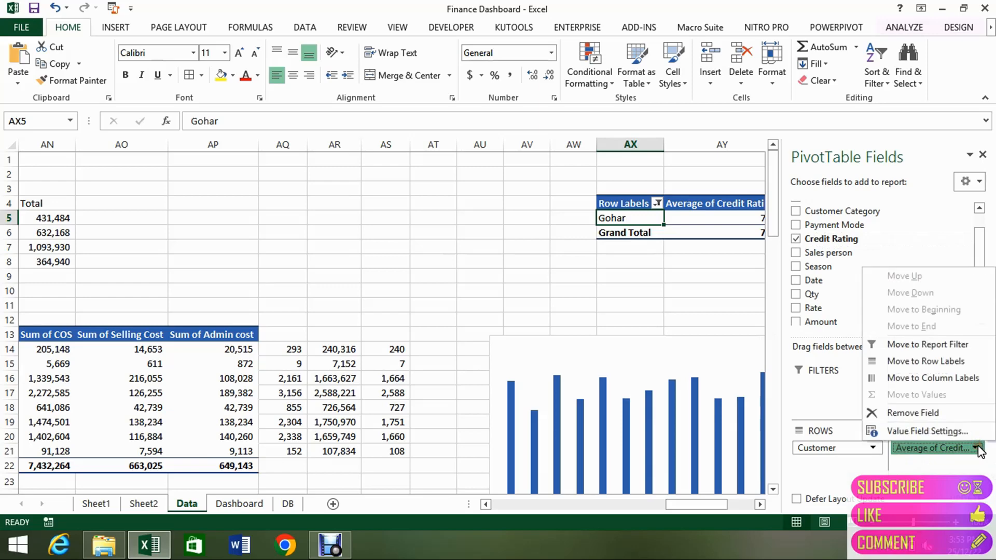
{"action": "left_click", "coordinate": [945, 431]}
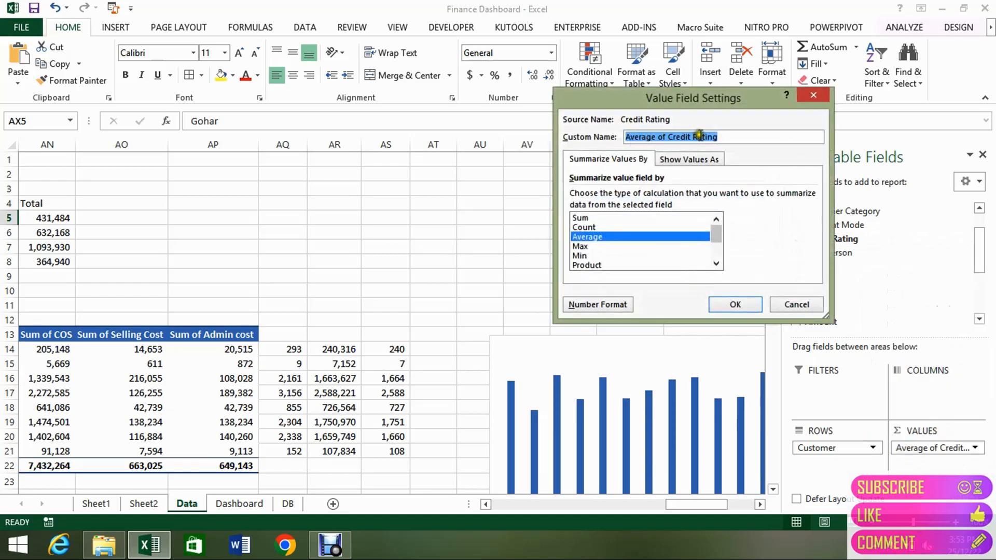
{"action": "left_click", "coordinate": [587, 238]}
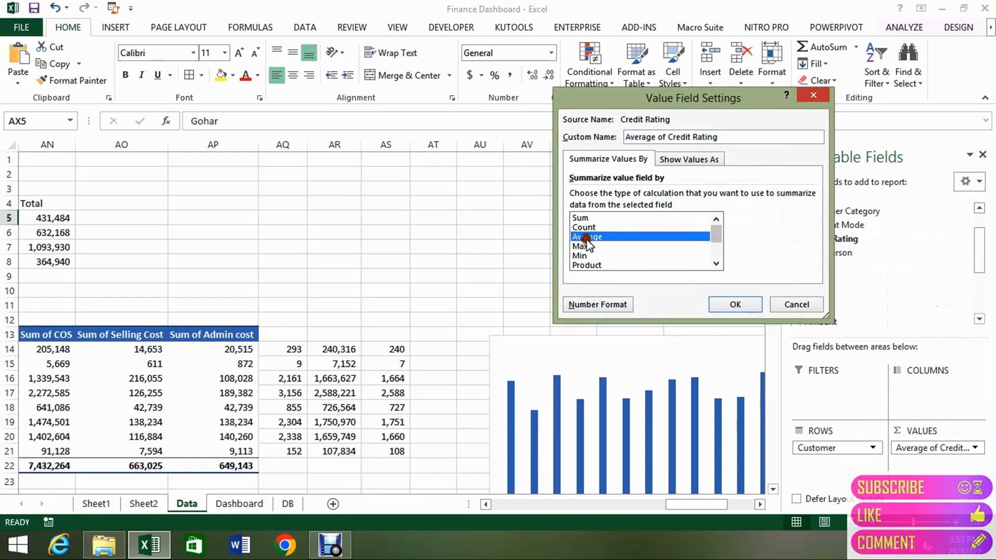
{"action": "left_click", "coordinate": [736, 305]}
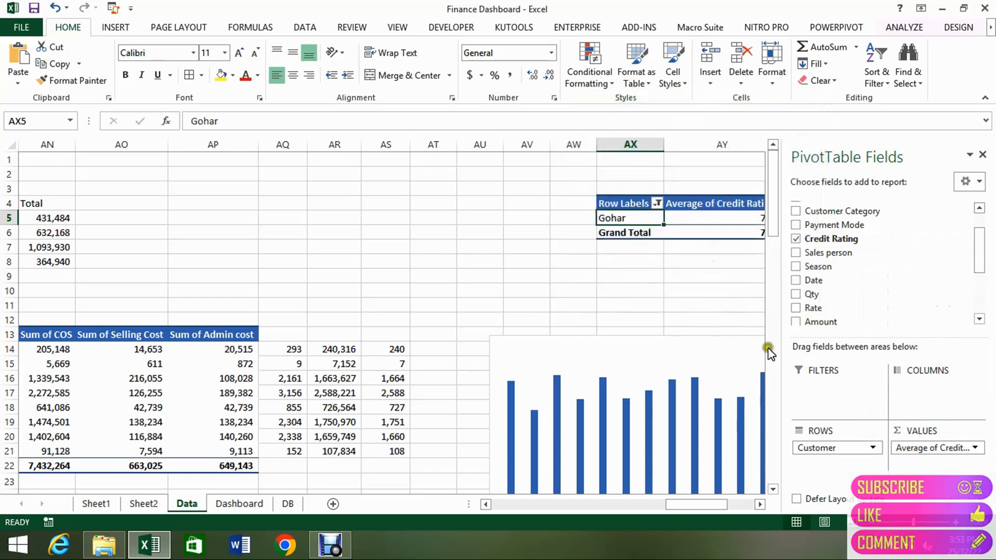
Examine the pivot table's Customer row field and the average credit rating beside it.
{"action": "left_click", "coordinate": [872, 447]}
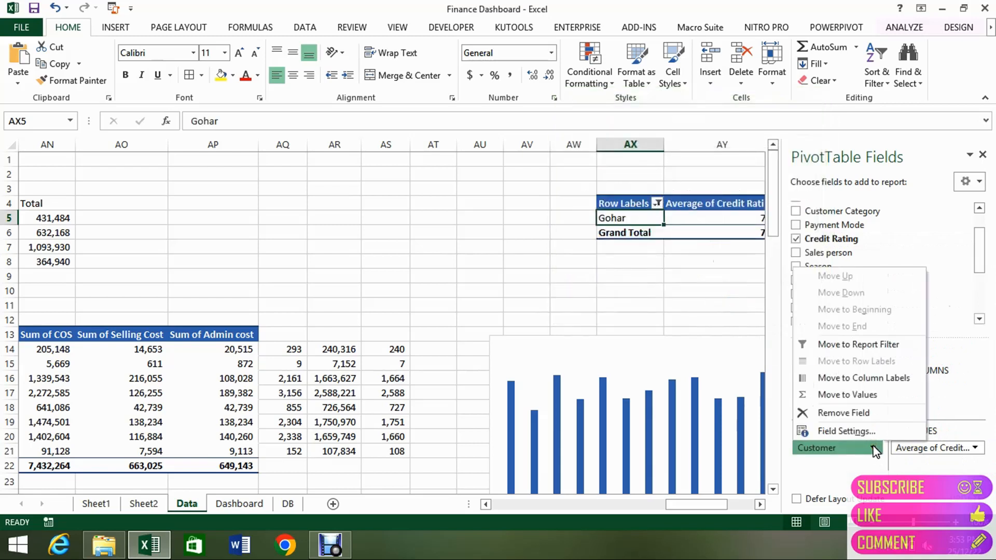
{"action": "left_click", "coordinate": [638, 280]}
{"action": "left_click", "coordinate": [632, 219]}
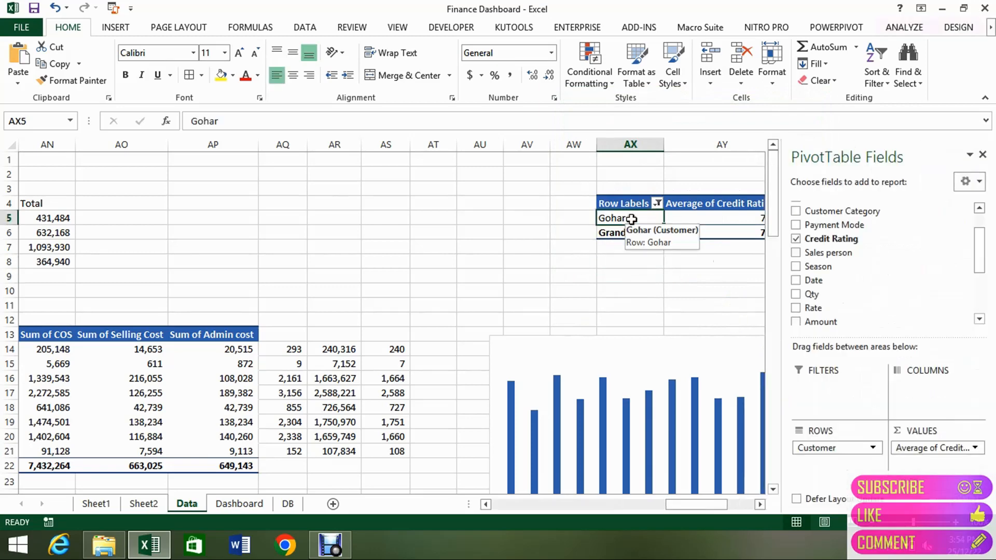
{"action": "left_click", "coordinate": [712, 216]}
{"action": "key", "text": "Right"}
{"action": "key", "text": "Left"}
{"action": "key", "text": "Left"}
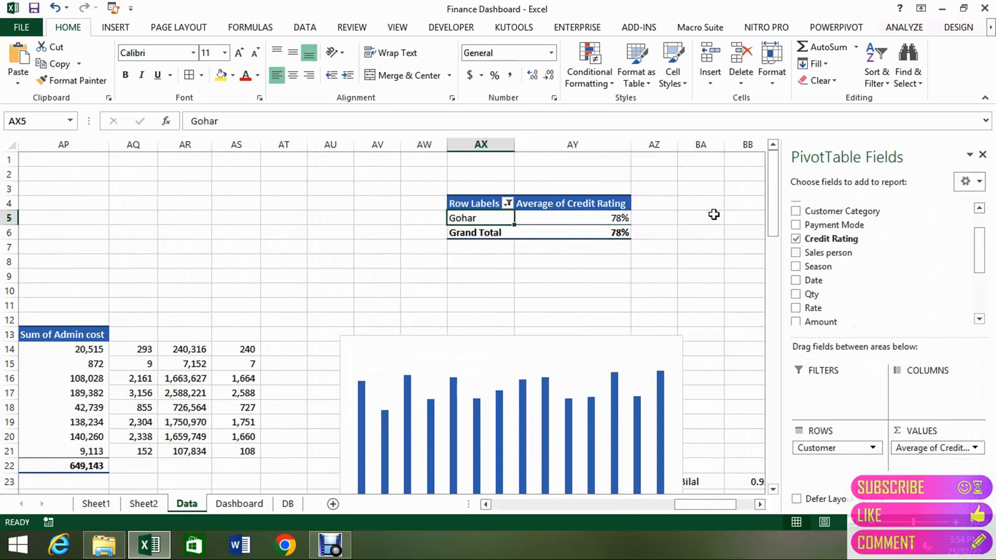
{"action": "key", "text": "Right"}
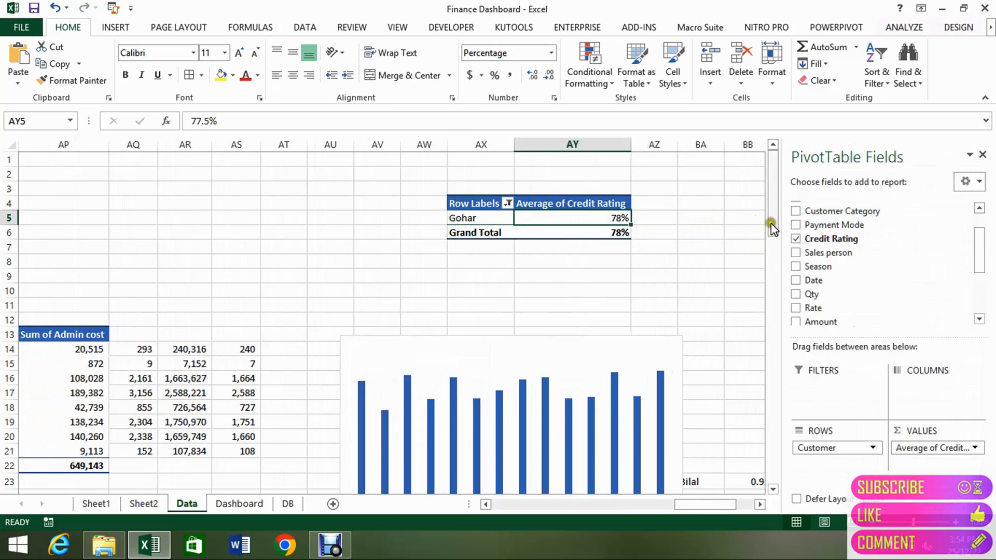
Clear the customer filter on the credit rating pivot table and shrink the column chart from its upper edge to below the Grand Total row.
{"action": "left_click", "coordinate": [759, 504]}
{"action": "left_click", "coordinate": [758, 504]}
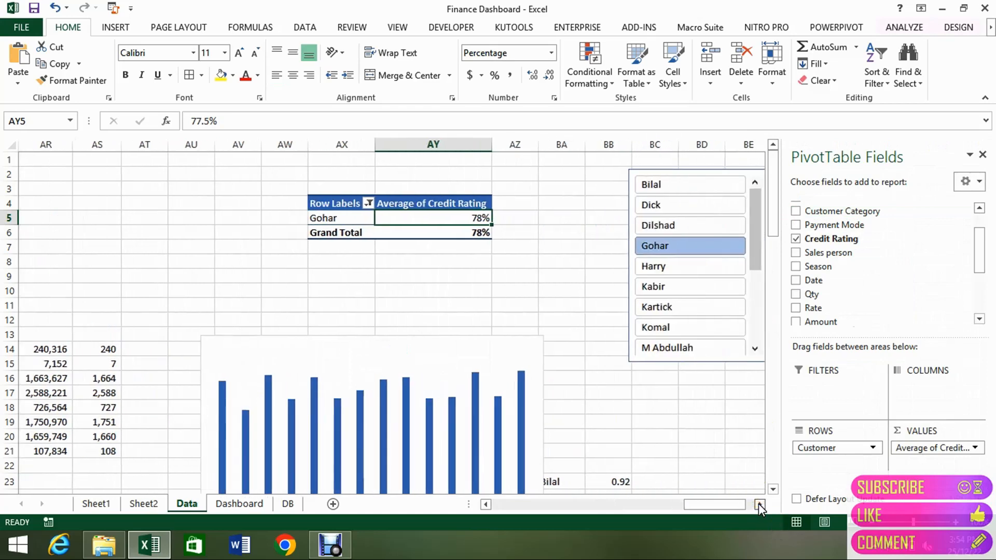
{"action": "left_click", "coordinate": [759, 504]}
{"action": "left_click", "coordinate": [758, 504]}
{"action": "mouse_move", "coordinate": [773, 208]}
{"action": "left_mouse_down"}
{"action": "mouse_move", "coordinate": [774, 260]}
{"action": "mouse_move", "coordinate": [766, 204]}
{"action": "left_mouse_up"}
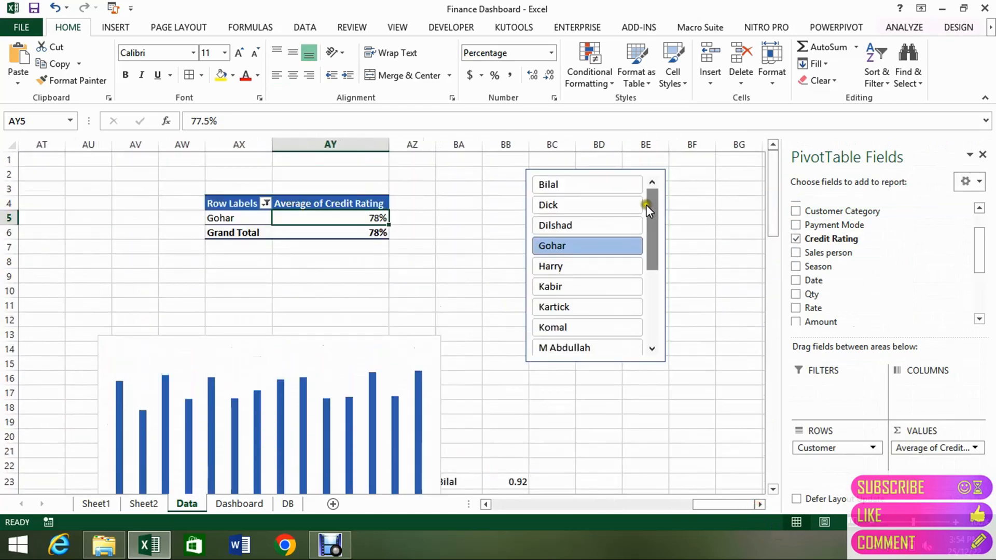
{"action": "left_click", "coordinate": [265, 203]}
{"action": "left_click", "coordinate": [186, 272]}
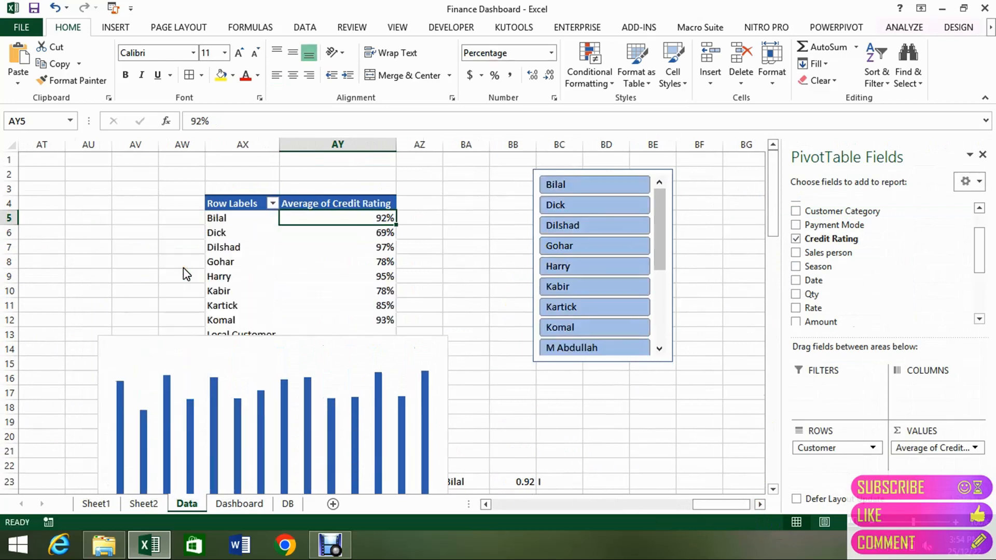
{"action": "left_click", "coordinate": [224, 345]}
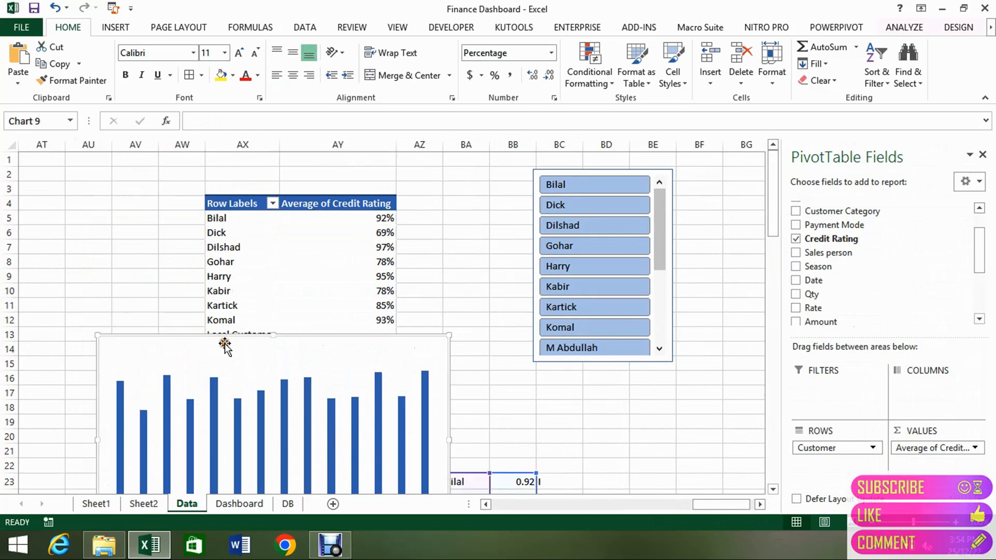
{"action": "left_click_drag", "start_coordinate": [274, 334], "coordinate": [266, 454]}
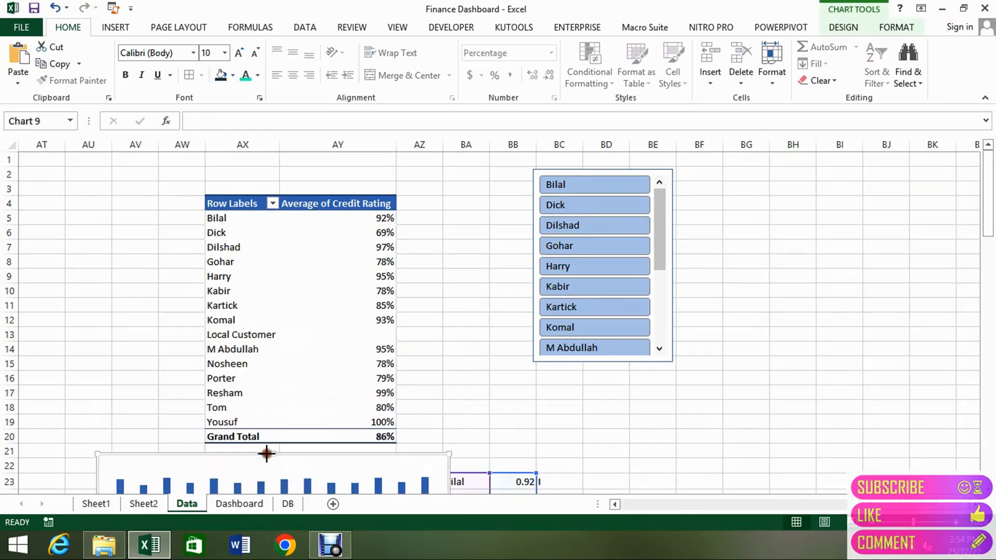
{"action": "left_click", "coordinate": [229, 220]}
{"action": "key", "text": "ctrl+shift+Down"}
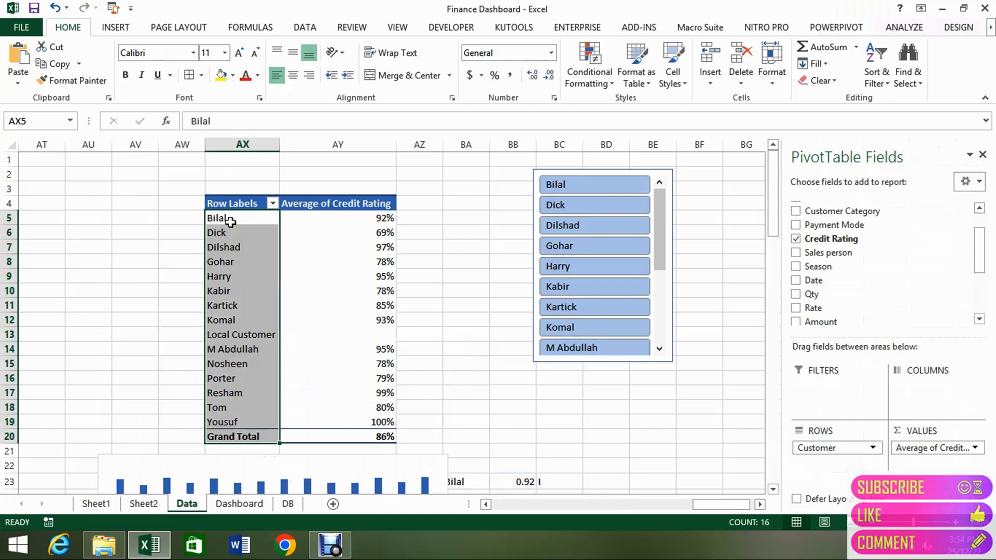
{"action": "key", "text": "shift+Up"}
{"action": "key", "text": "ctrl+c"}
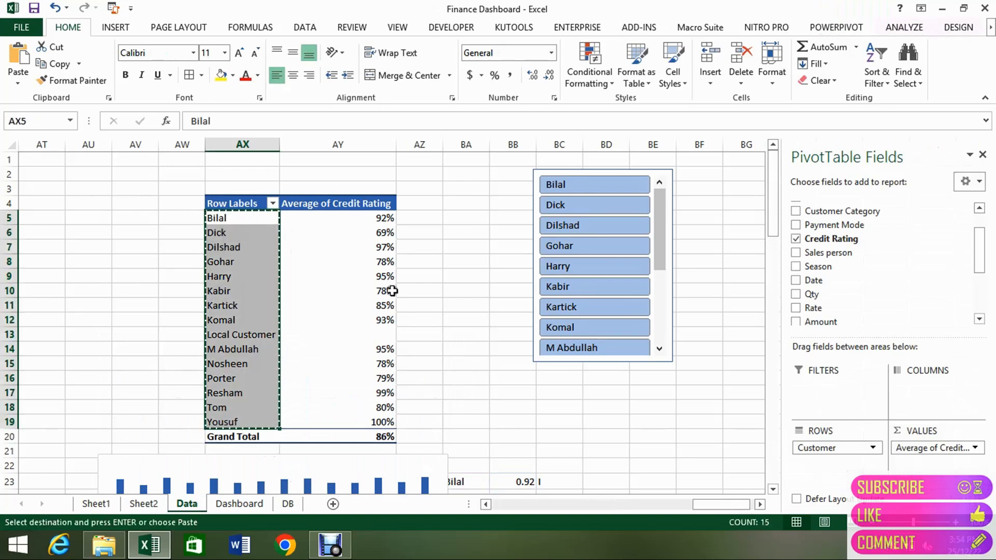
{"action": "left_click", "coordinate": [421, 301]}
{"action": "key", "text": "ctrl+Down"}
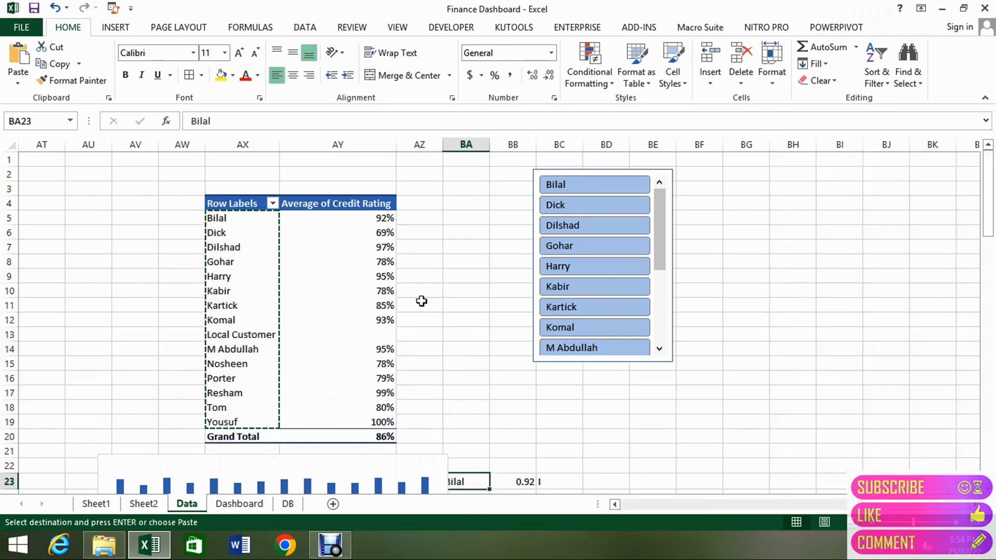
{"action": "key", "text": "Down"}
{"action": "key", "text": "Down"}
{"action": "key", "text": "Down"}
{"action": "key", "text": "Down"}
{"action": "key", "text": "ctrl+Down"}
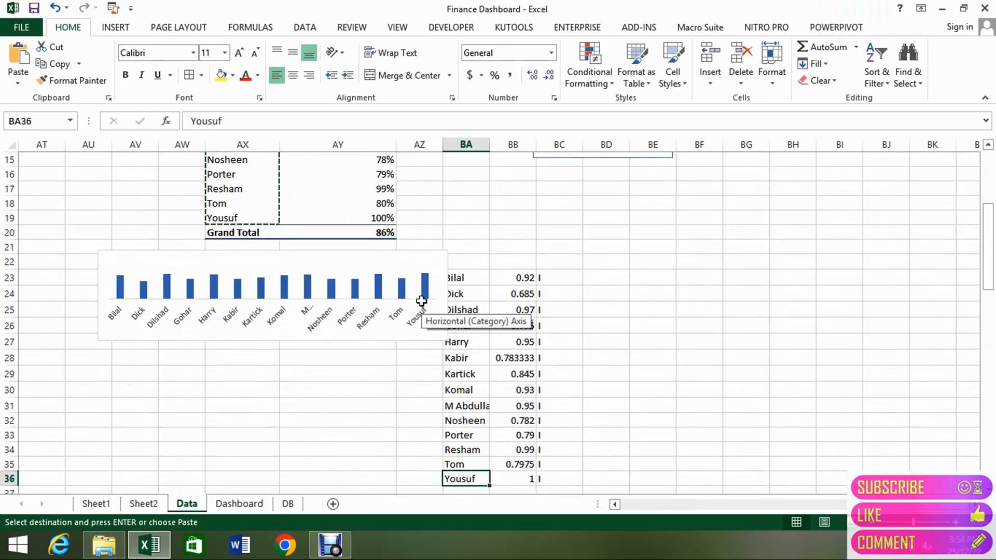
{"action": "key", "text": "ctrl+Up"}
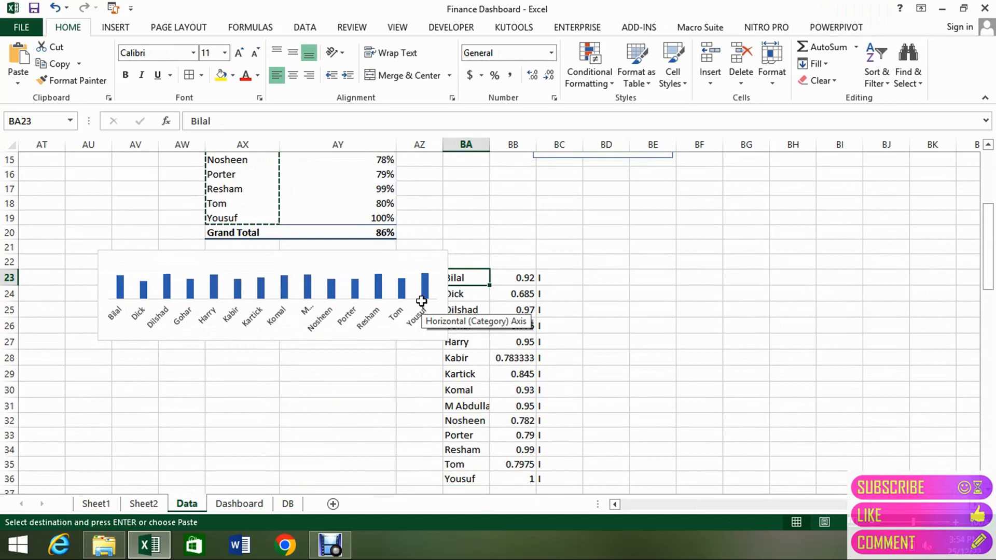
{"action": "key", "text": "alt"}
{"action": "key", "text": "Escape"}
{"action": "key", "text": "Escape"}
{"action": "key", "text": "Right"}
{"action": "key", "text": "Right"}
{"action": "key", "text": "Right"}
{"action": "key", "text": "Right"}
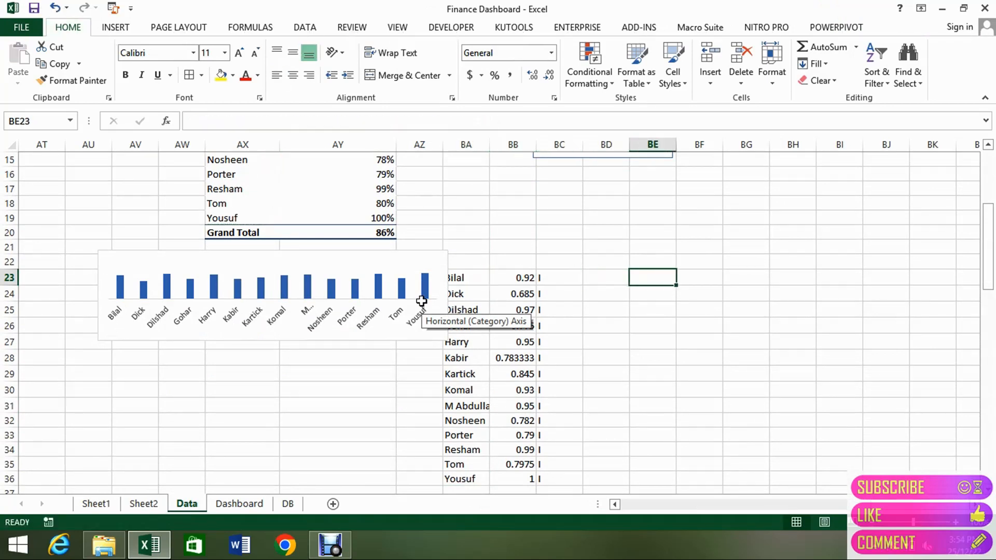
{"action": "key", "text": "Left"}
{"action": "key", "text": "Left"}
{"action": "key", "text": "Left"}
{"action": "key", "text": "Left"}
{"action": "key", "text": "Left"}
{"action": "key", "text": "Left"}
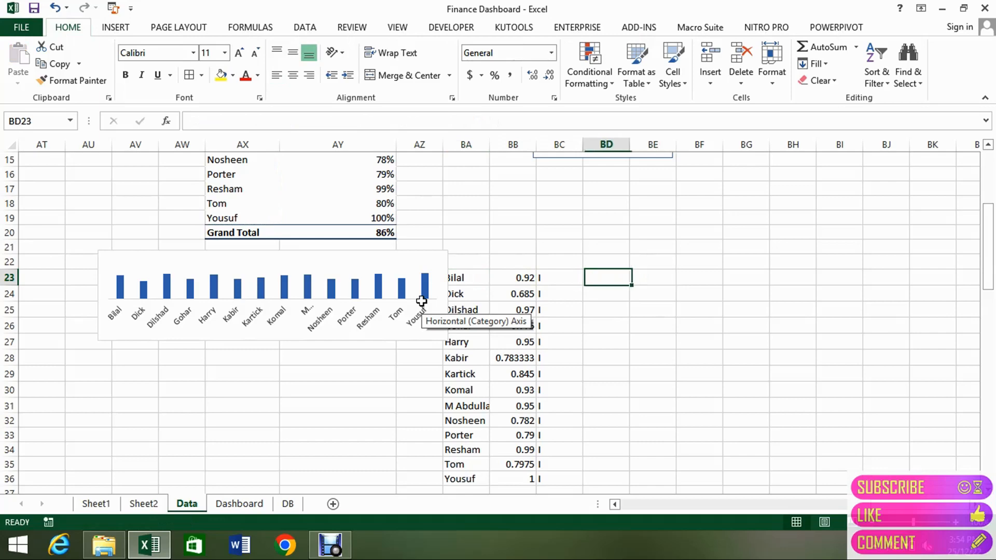
Copy the customer names in AX5:AX19 of the credit rating pivot table and paste them starting at BE23.
{"action": "key", "text": "Up"}
{"action": "key", "text": "Up"}
{"action": "key", "text": "Up"}
{"action": "key", "text": "Up"}
{"action": "key", "text": "Left"}
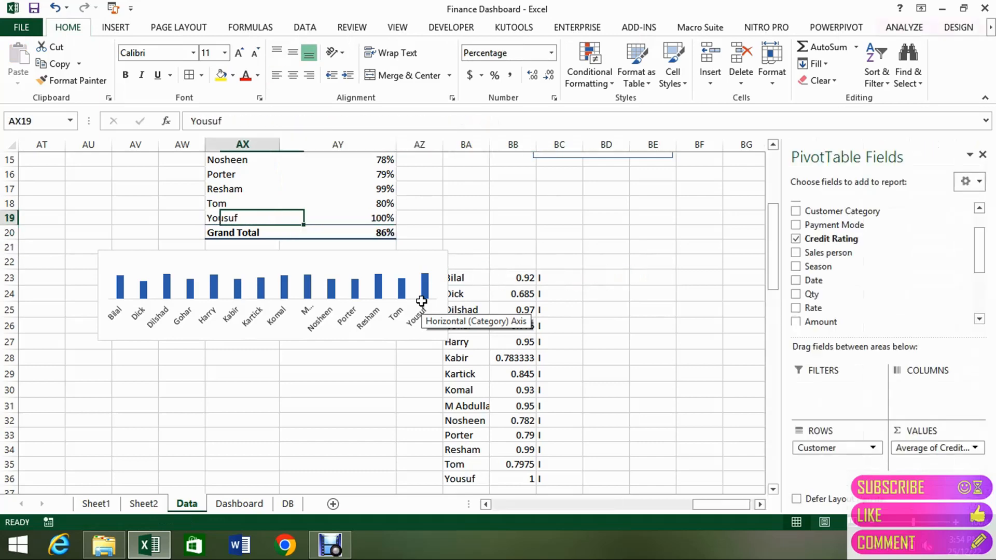
{"action": "key", "text": "ctrl+shift+Up"}
{"action": "key", "text": "ctrl+c"}
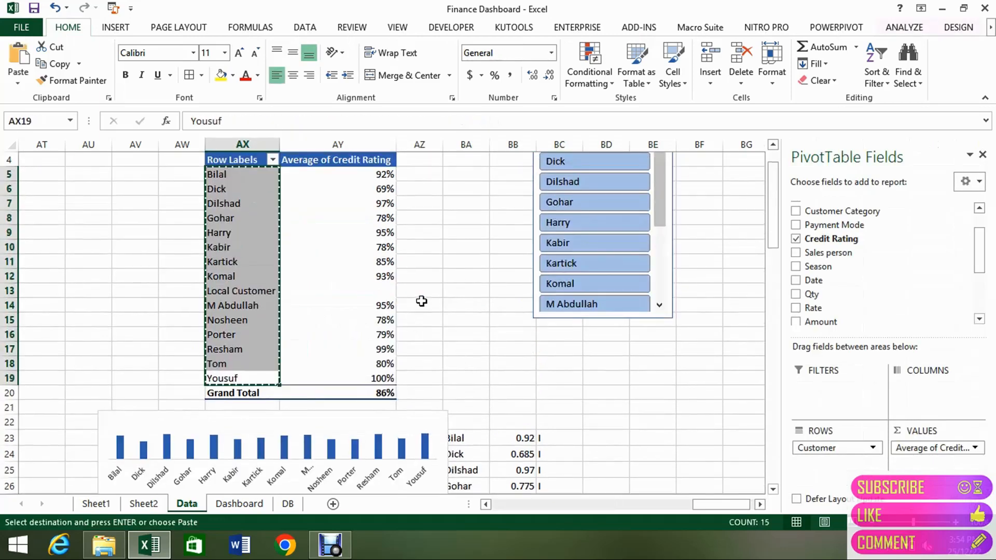
{"action": "key", "text": "Right"}
{"action": "key", "text": "Right"}
{"action": "key", "text": "Right"}
{"action": "key", "text": "Right"}
{"action": "key", "text": "Right"}
{"action": "key", "text": "Down"}
{"action": "key", "text": "Down"}
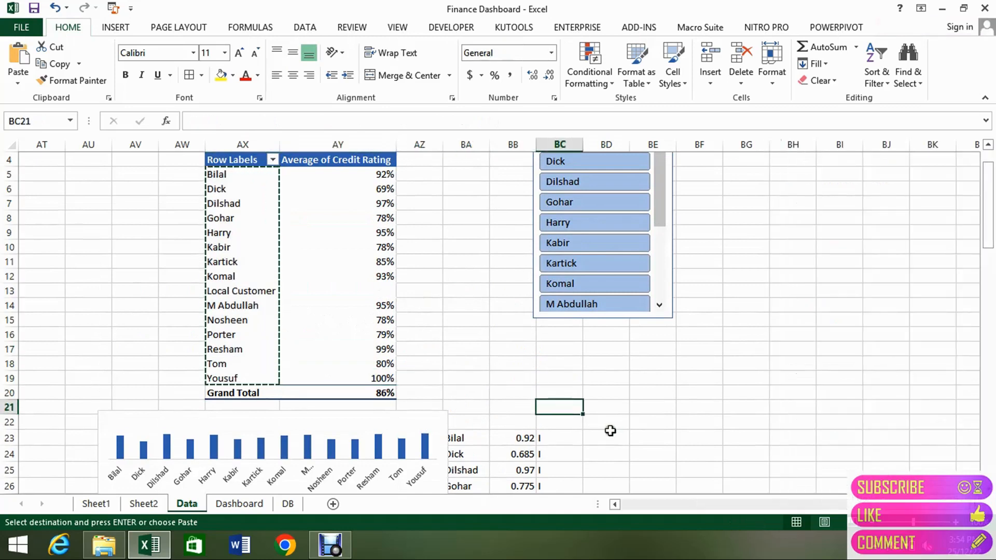
{"action": "left_click", "coordinate": [664, 439]}
{"action": "key", "text": "ctrl+v"}
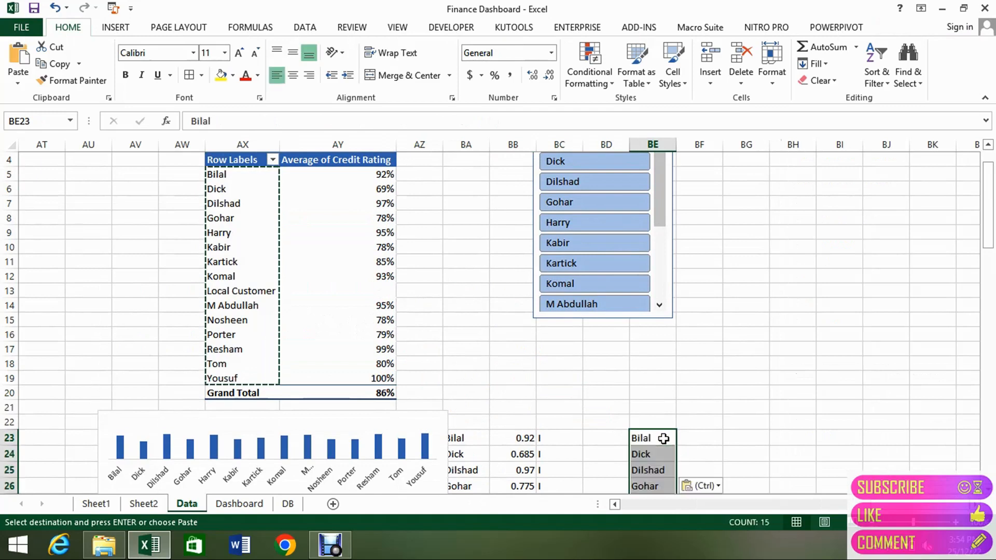
Move the column chart sideways so that it clears the customer names in column BA.
{"action": "left_click", "coordinate": [383, 411]}
{"action": "left_click_drag", "start_coordinate": [384, 411], "coordinate": [343, 406]}
{"action": "left_click", "coordinate": [494, 352]}
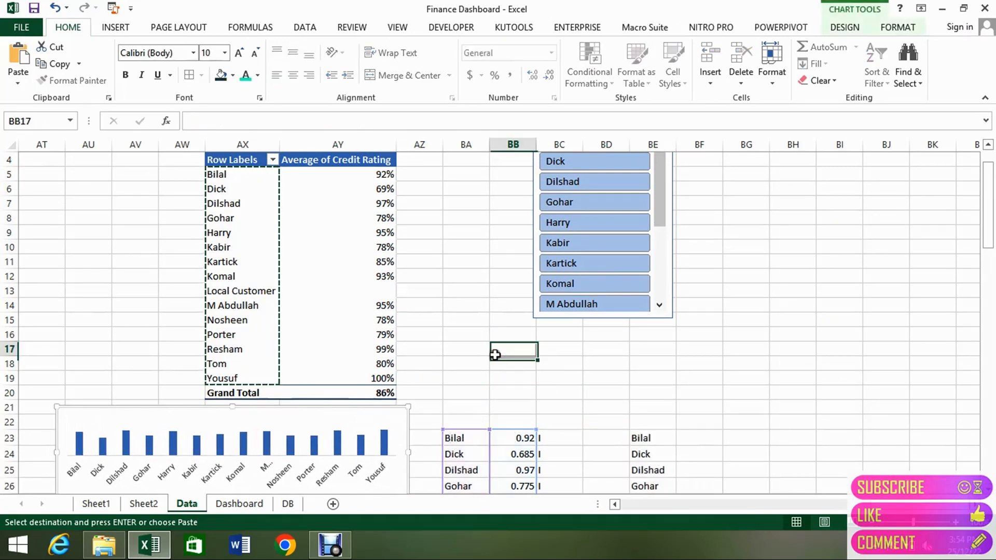
Delete the "Local Customer" entry in BE31 from the pasted customer list.
{"action": "key", "text": "Down"}
{"action": "key", "text": "Down"}
{"action": "key", "text": "Down"}
{"action": "key", "text": "Down"}
{"action": "key", "text": "Down"}
{"action": "key", "text": "Down"}
{"action": "key", "text": "Down"}
{"action": "key", "text": "Down"}
{"action": "key", "text": "Down"}
{"action": "key", "text": "Down"}
{"action": "key", "text": "Down"}
{"action": "key", "text": "Down"}
{"action": "key", "text": "Down"}
{"action": "key", "text": "Down"}
{"action": "key", "text": "Down"}
{"action": "key", "text": "Down"}
{"action": "key", "text": "Down"}
{"action": "key", "text": "Down"}
{"action": "key", "text": "Down"}
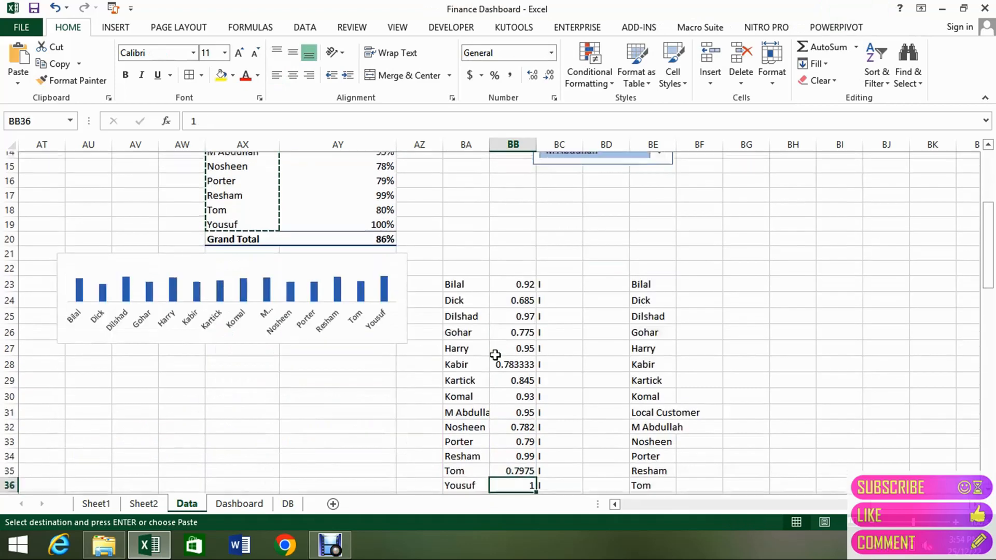
{"action": "key", "text": "Right"}
{"action": "key", "text": "Right"}
{"action": "key", "text": "Up"}
{"action": "key", "text": "Up"}
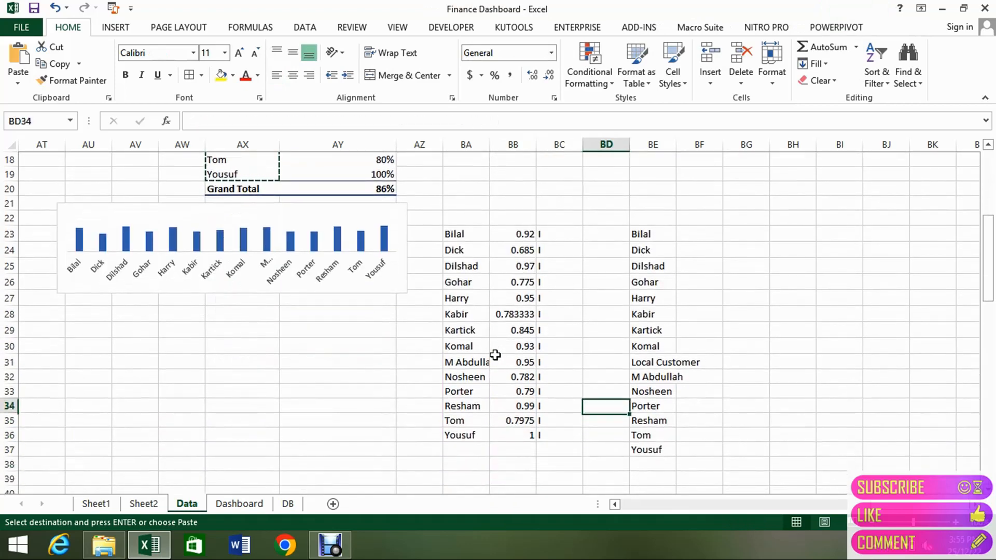
{"action": "key", "text": "Up"}
{"action": "key", "text": "Right"}
{"action": "key", "text": "Up"}
{"action": "key", "text": "Up"}
{"action": "key", "text": "Delete"}
Move the customer names in BE32:BE37 up one cell to start at BE31, closing the gap.
{"action": "key", "text": "Down"}
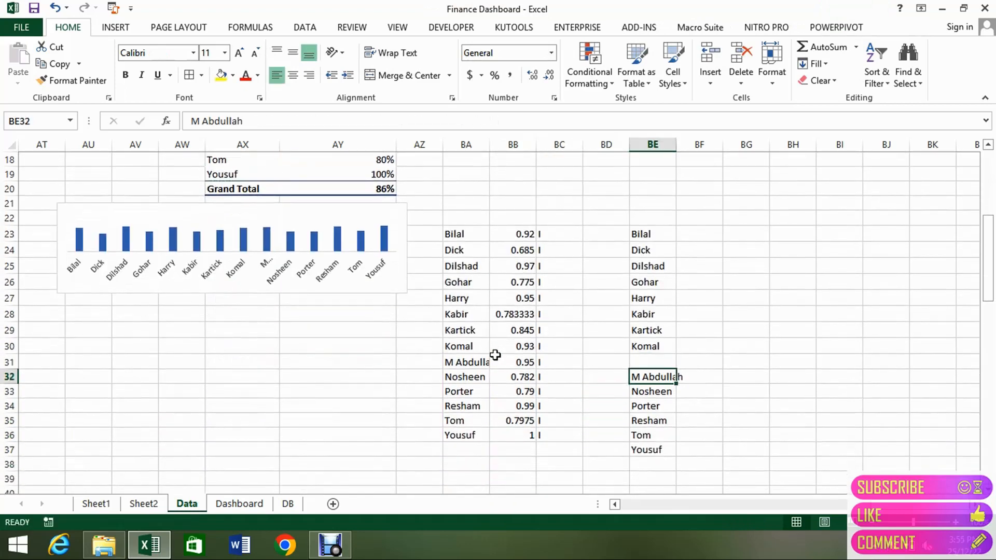
{"action": "key", "text": "ctrl+shift+Down"}
{"action": "key", "text": "ctrl+x"}
{"action": "key", "text": "Up"}
{"action": "key", "text": "ctrl+v"}
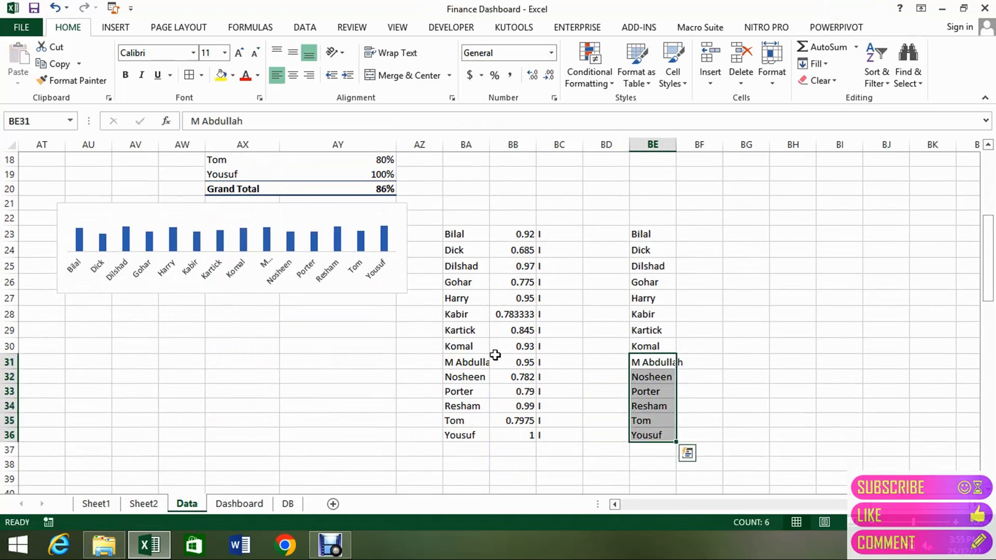
Copy the average credit ratings in AY5:AY19 of the credit rating pivot table.
{"action": "key", "text": "Left"}
{"action": "key", "text": "Left"}
{"action": "key", "text": "Left"}
{"action": "key", "text": "ctrl+Up"}
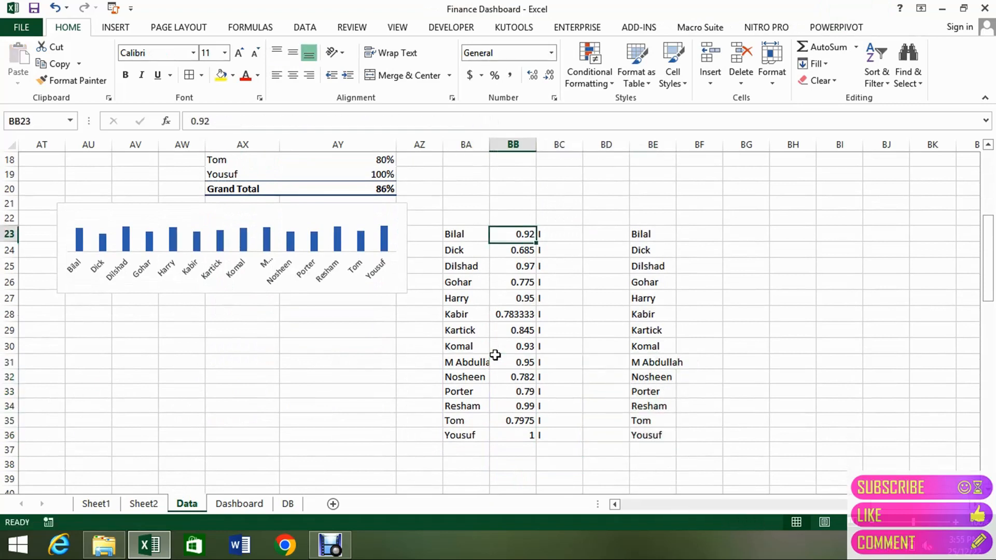
{"action": "key", "text": "Down"}
{"action": "key", "text": "ctrl+Down"}
{"action": "key", "text": "ctrl+Up"}
{"action": "key", "text": "Down"}
{"action": "key", "text": "Down"}
{"action": "key", "text": "Left"}
{"action": "key", "text": "Left"}
{"action": "key", "text": "Left"}
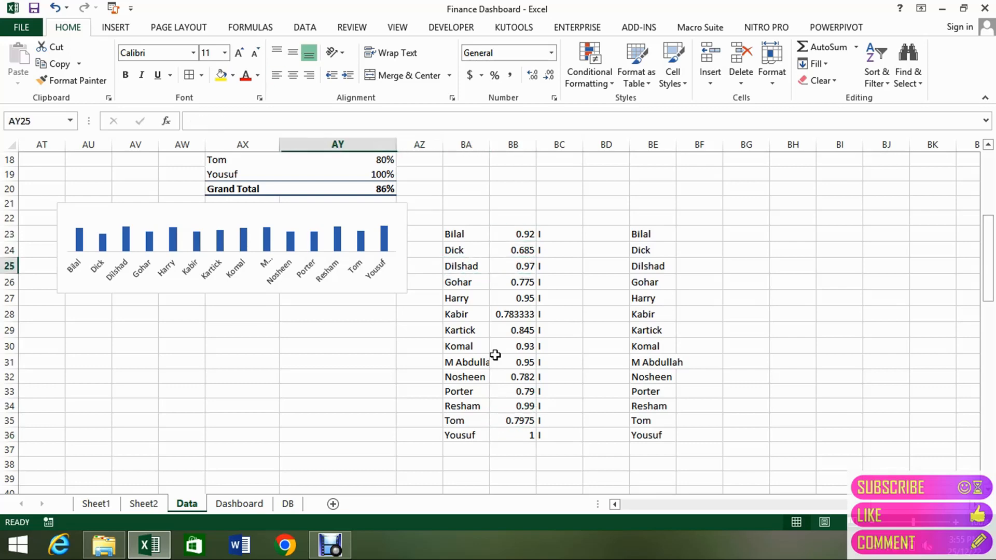
{"action": "key", "text": "ctrl+Up"}
{"action": "key", "text": "Up"}
{"action": "key", "text": "Up"}
{"action": "key", "text": "Up"}
{"action": "key", "text": "Up"}
{"action": "key", "text": "Up"}
{"action": "key", "text": "Up"}
{"action": "key", "text": "ctrl+Up"}
{"action": "key", "text": "ctrl+Up"}
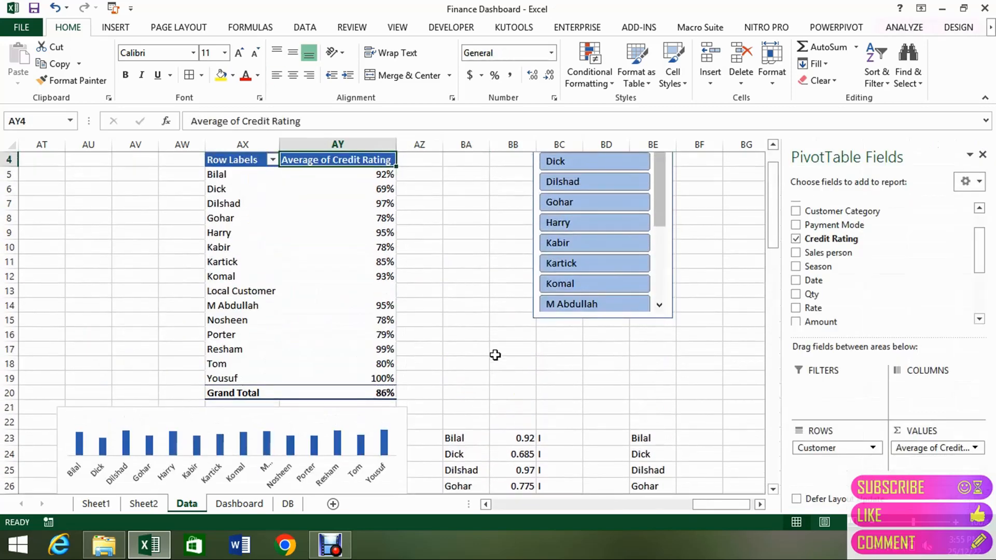
{"action": "key", "text": "Down"}
{"action": "key", "text": "Down"}
{"action": "key", "text": "Up"}
{"action": "key", "text": "ctrl+shift+Down"}
{"action": "key", "text": "ctrl+shift+Down"}
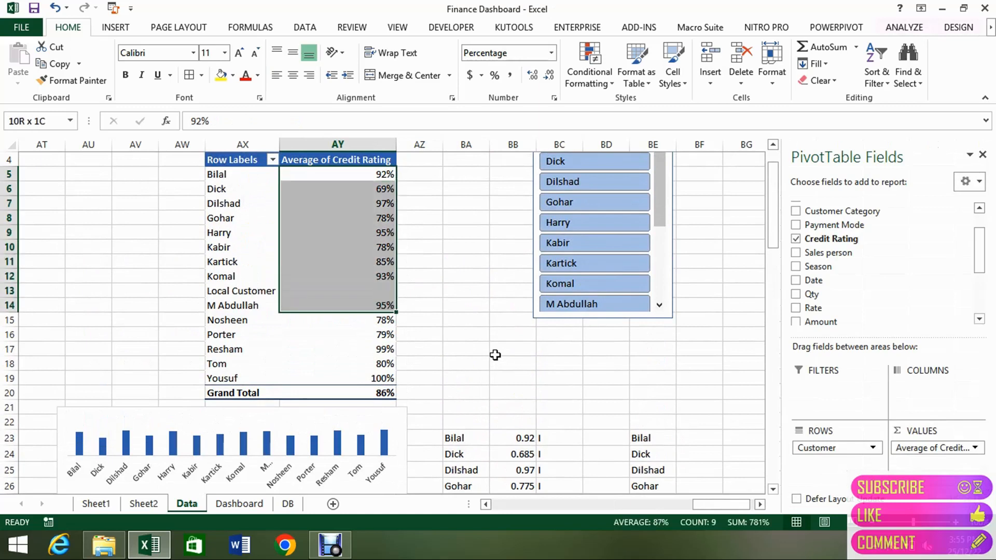
{"action": "key", "text": "ctrl+shift+Down"}
{"action": "key", "text": "shift+Up"}
{"action": "key", "text": "ctrl+c"}
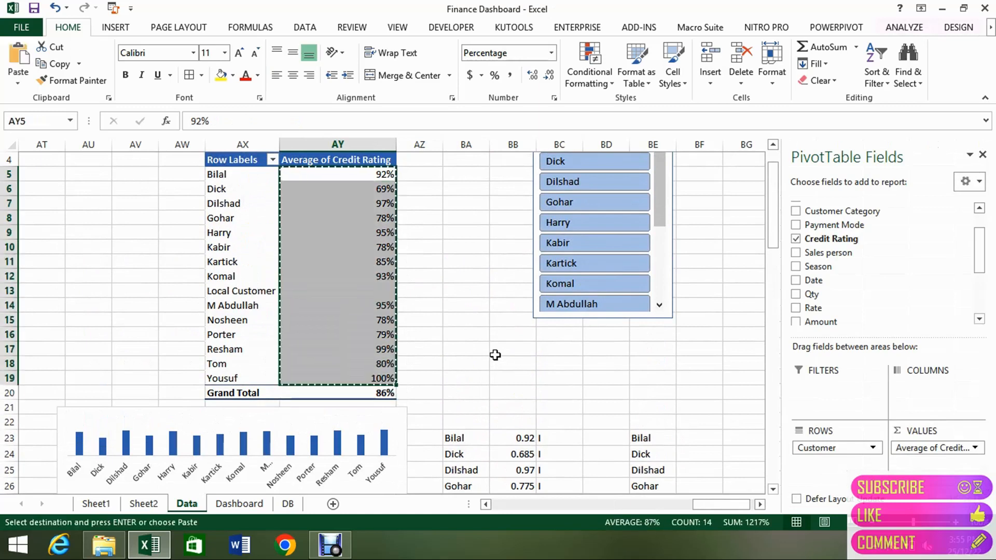
Paste the copied average ratings starting at BF23, beside the customer names in column BE.
{"action": "key", "text": "Right"}
{"action": "key", "text": "Right"}
{"action": "key", "text": "ctrl+Down"}
{"action": "key", "text": "Right"}
{"action": "key", "text": "Right"}
{"action": "key", "text": "Right"}
{"action": "key", "text": "Right"}
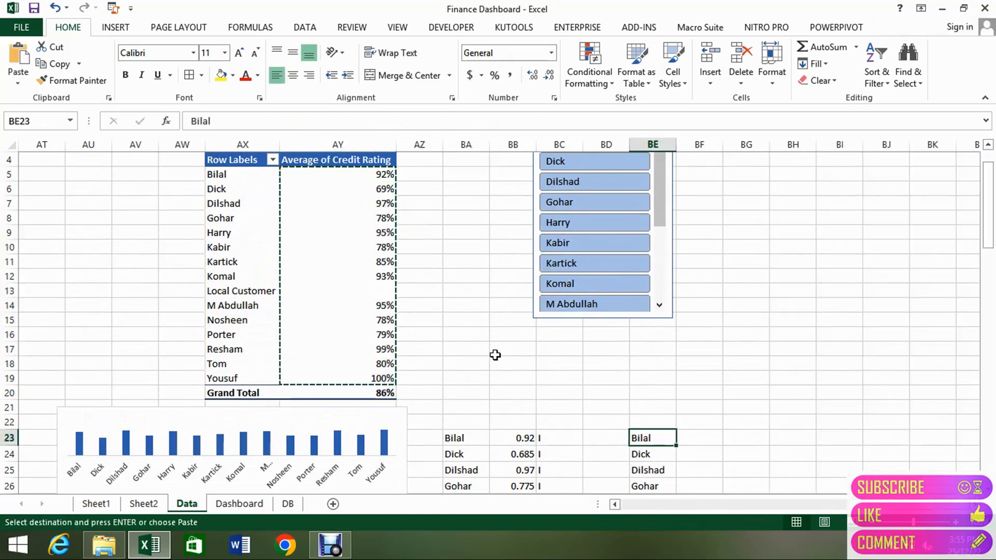
{"action": "key", "text": "Right"}
{"action": "key", "text": "Return"}
Move the ratings in BF32:BF37 up one cell to start at BF31, closing the gap.
{"action": "key", "text": "Down"}
{"action": "key", "text": "Down"}
{"action": "key", "text": "Down"}
{"action": "key", "text": "Down"}
{"action": "key", "text": "Down"}
{"action": "key", "text": "Down"}
{"action": "key", "text": "Down"}
{"action": "key", "text": "Down"}
{"action": "key", "text": "Down"}
{"action": "key", "text": "Down"}
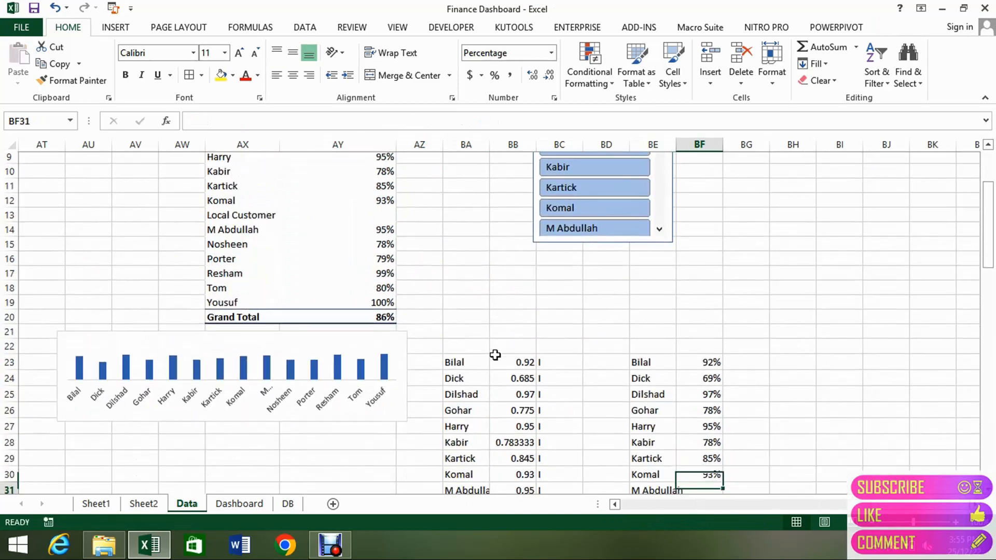
{"action": "key", "text": "Up"}
{"action": "key", "text": "ctrl+shift+Down"}
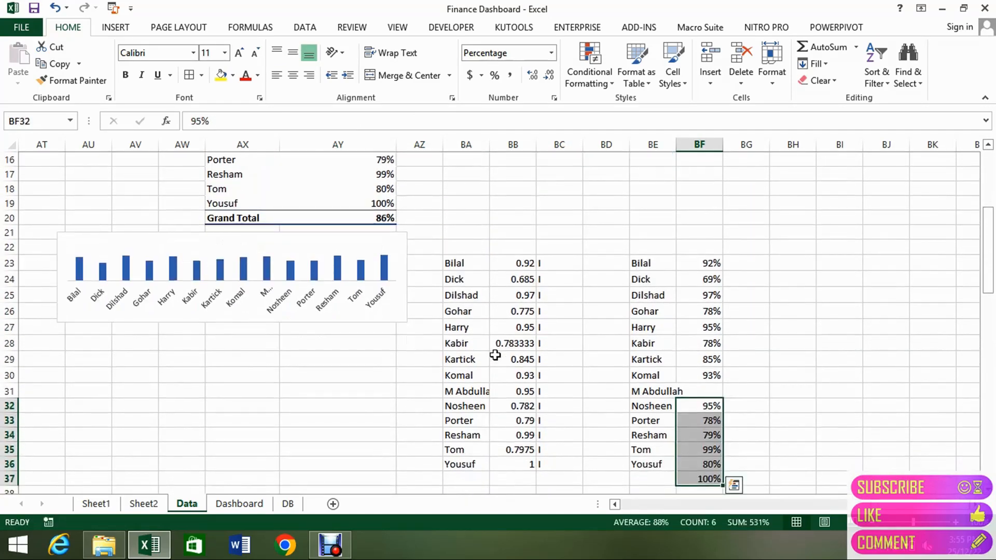
{"action": "key", "text": "ctrl+x"}
{"action": "key", "text": "Up"}
{"action": "key", "text": "Down"}
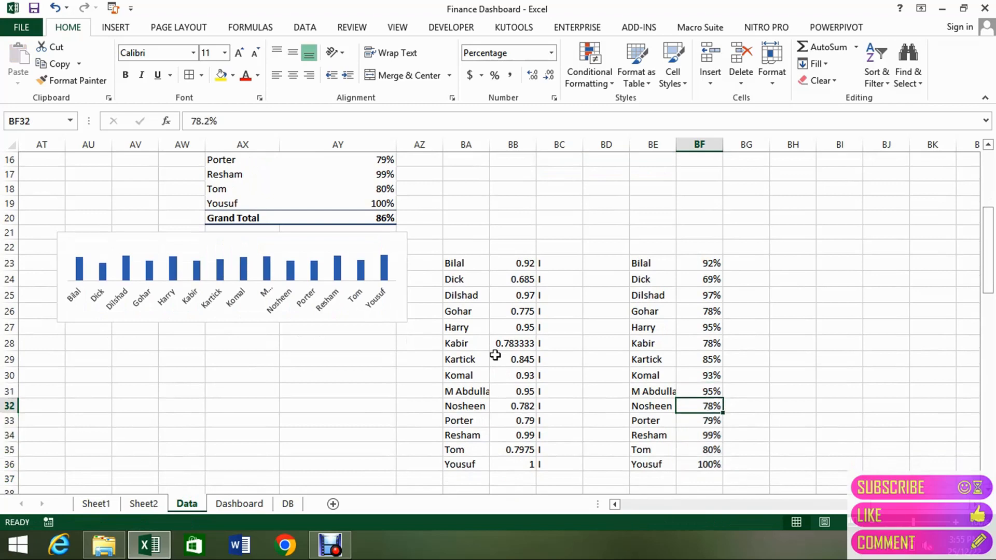
Compare the new list in BE and BF with the existing customer ratings list in BA and BB.
{"action": "key", "text": "Left"}
{"action": "key", "text": "Left"}
{"action": "key", "text": "Left"}
{"action": "key", "text": "Left"}
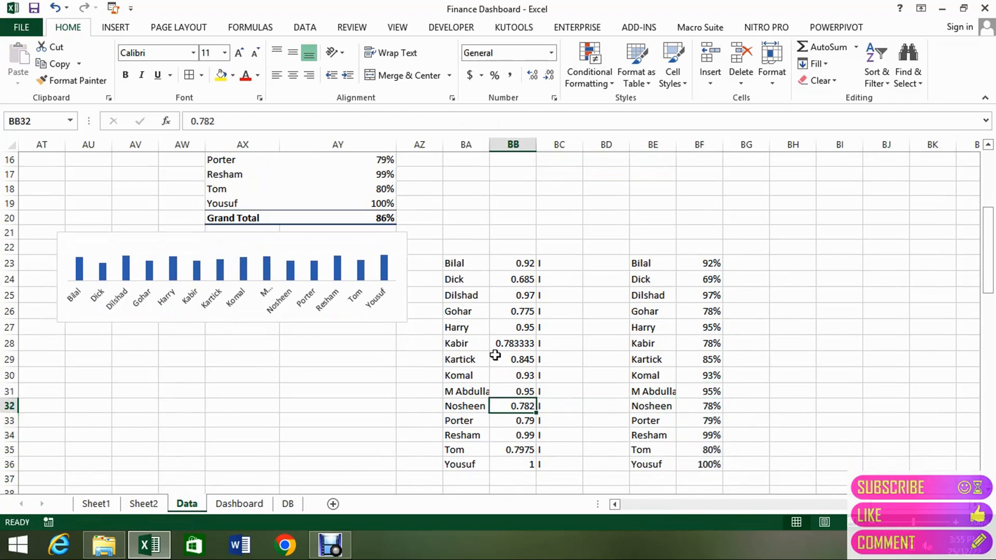
{"action": "key", "text": "Left"}
{"action": "key", "text": "Right"}
{"action": "key", "text": "Right"}
{"action": "key", "text": "Right"}
{"action": "key", "text": "Right"}
{"action": "key", "text": "Right"}
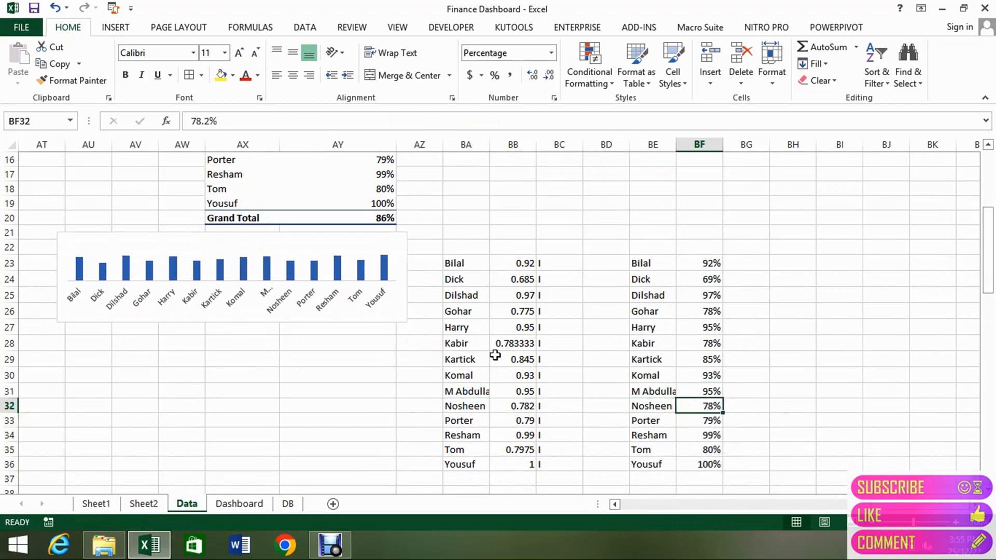
Insert a clustered column chart from the customer names and ratings in BE23:BF36.
{"action": "key", "text": "Left"}
{"action": "key", "text": "ctrl+Up"}
{"action": "key", "text": "shift+Right"}
{"action": "key", "text": "ctrl+shift+Down"}
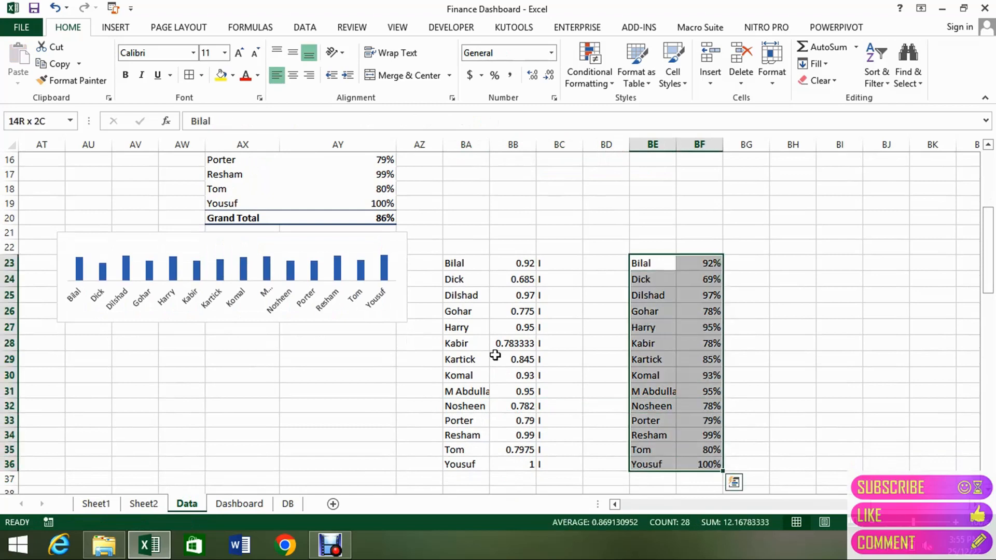
{"action": "left_click", "coordinate": [109, 31]}
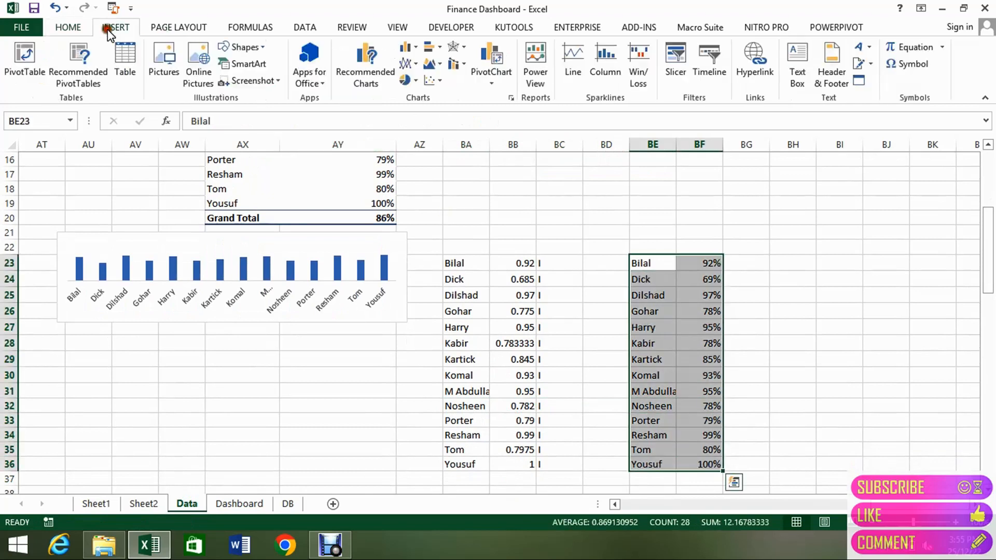
{"action": "left_click", "coordinate": [407, 47]}
{"action": "left_click", "coordinate": [412, 107]}
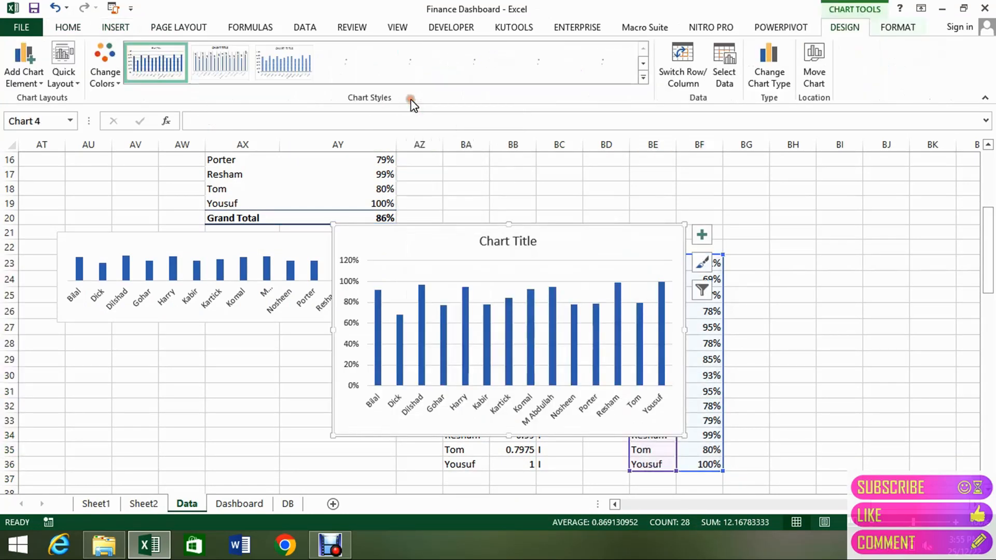
Delete the chart title and the vertical percentage axis from the new column chart.
{"action": "left_click", "coordinate": [522, 244]}
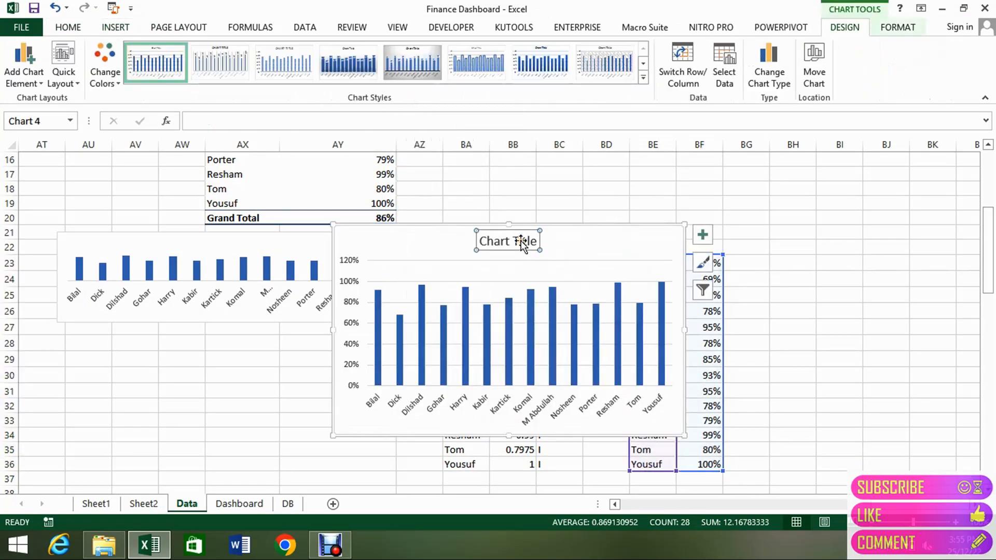
{"action": "key", "text": "Delete"}
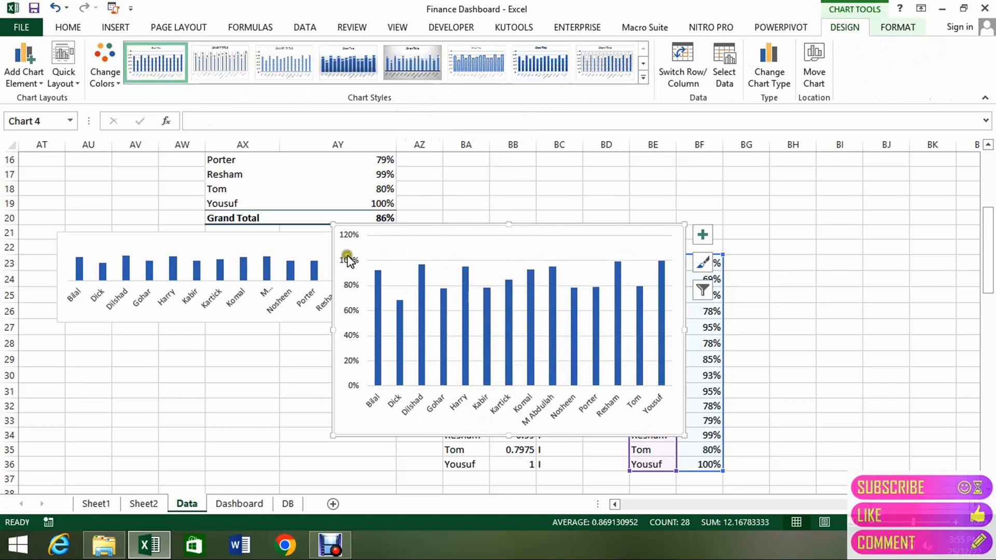
{"action": "left_click", "coordinate": [348, 259]}
{"action": "key", "text": "Delete"}
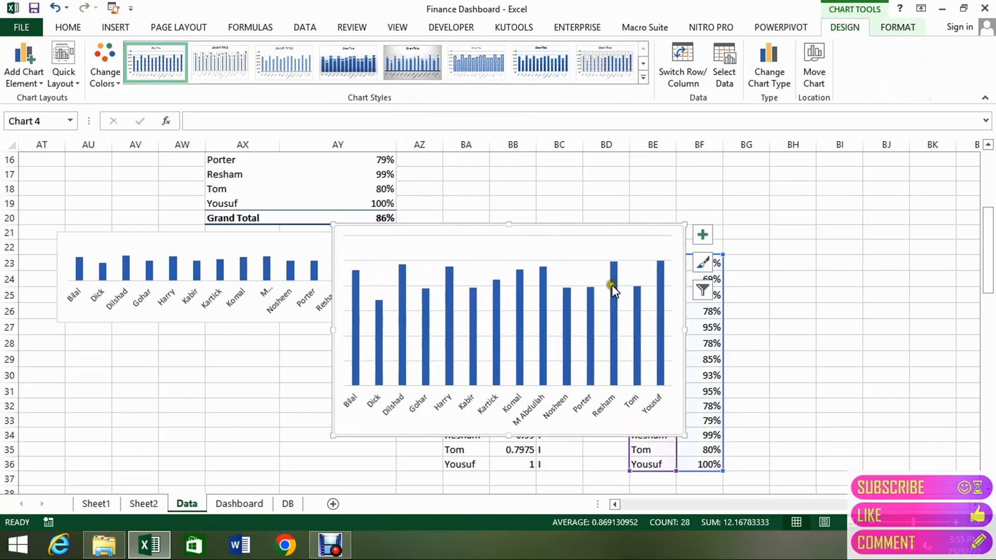
Apply the comma number style with two decimals to the ratings in BF23:BF36.
{"action": "left_click", "coordinate": [711, 315]}
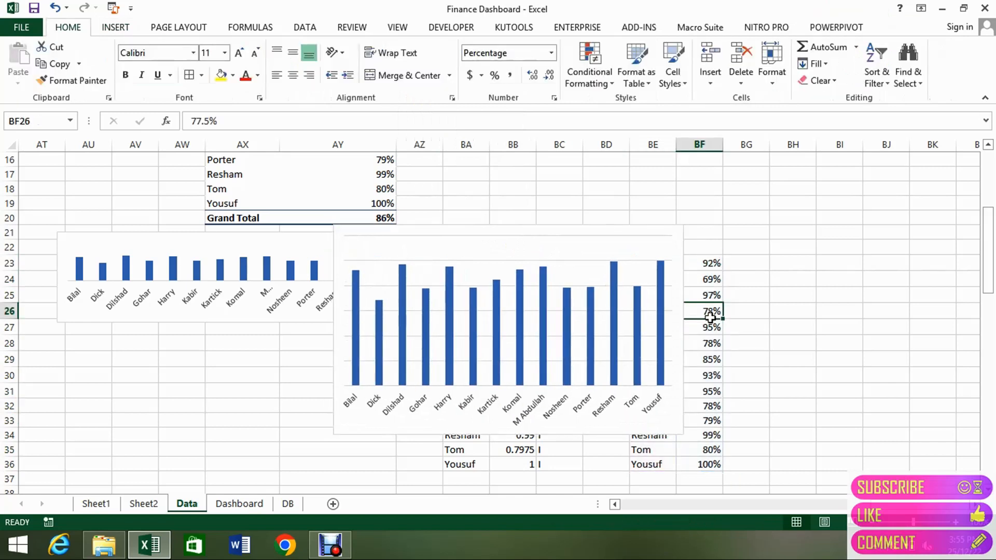
{"action": "key", "text": "ctrl+Up"}
{"action": "key", "text": "ctrl+shift+Down"}
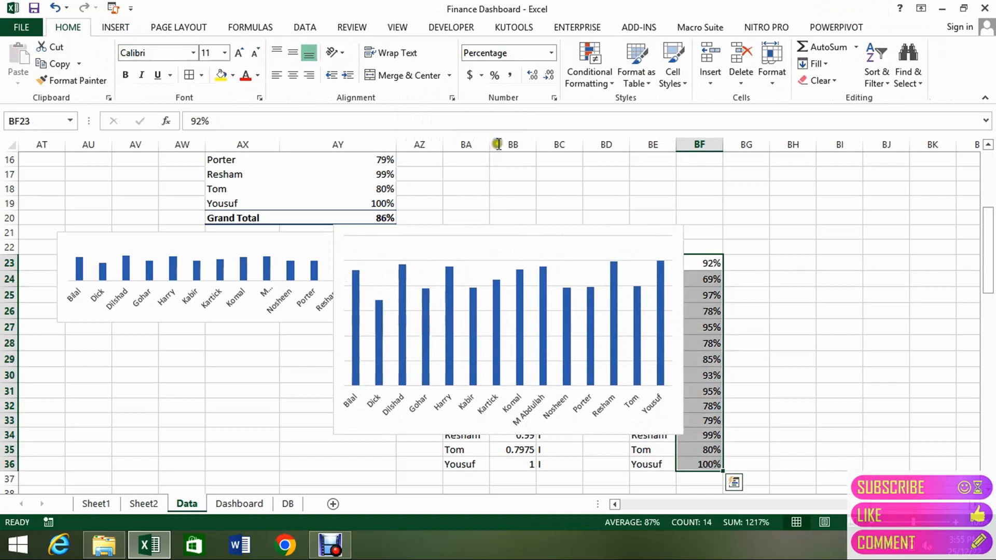
{"action": "left_click", "coordinate": [509, 77]}
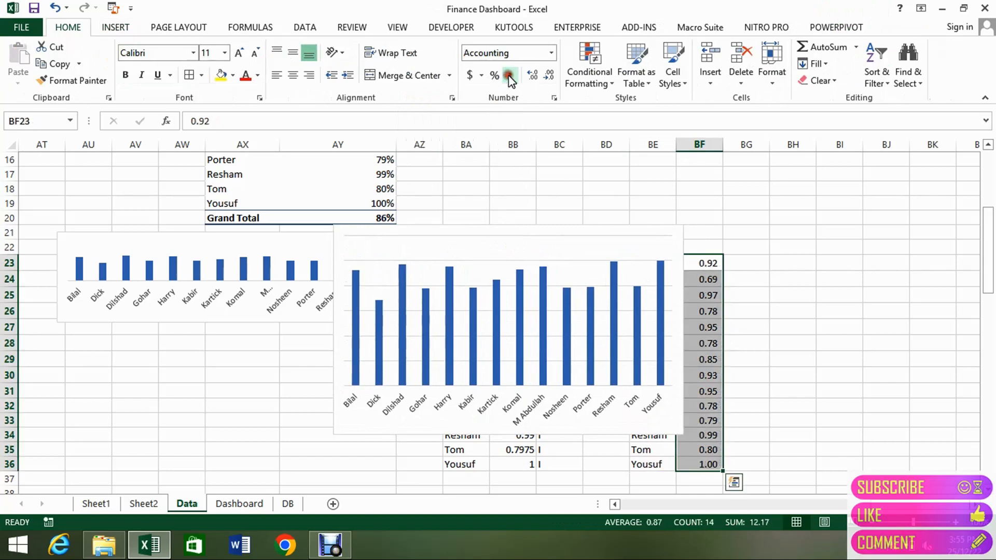
Try one and zero decimal places on the ratings in BF23:BF36, and restore two decimals.
{"action": "left_click", "coordinate": [549, 76]}
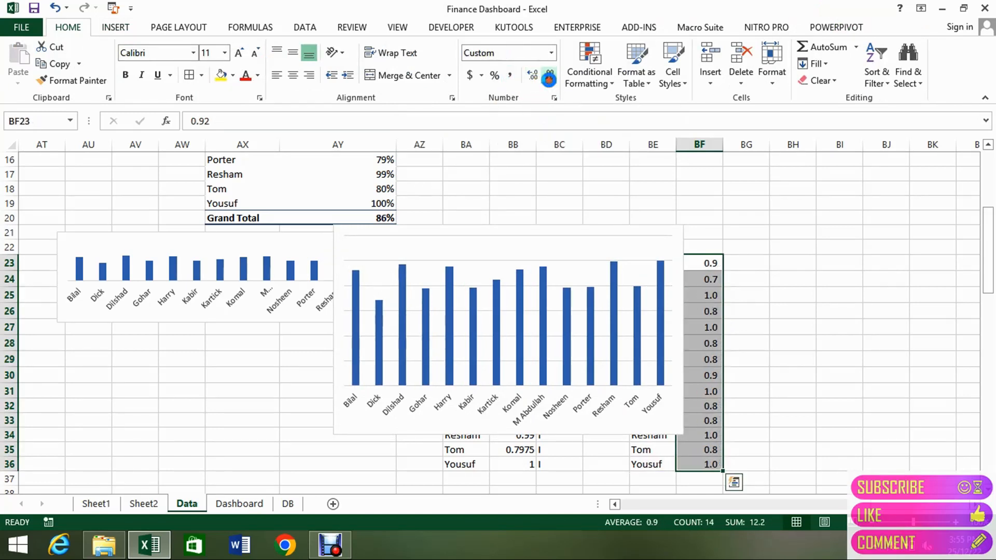
{"action": "key", "text": "Down"}
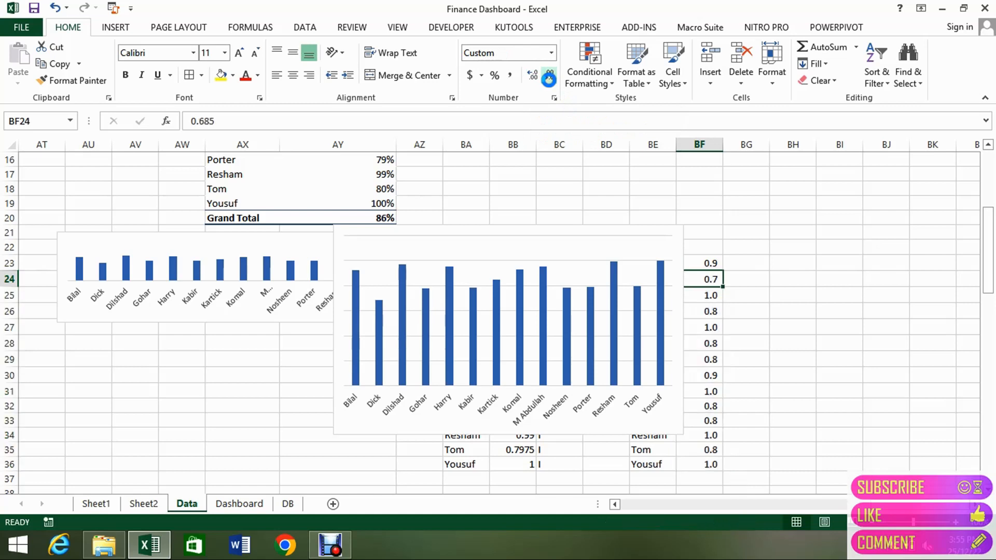
{"action": "key", "text": "Up"}
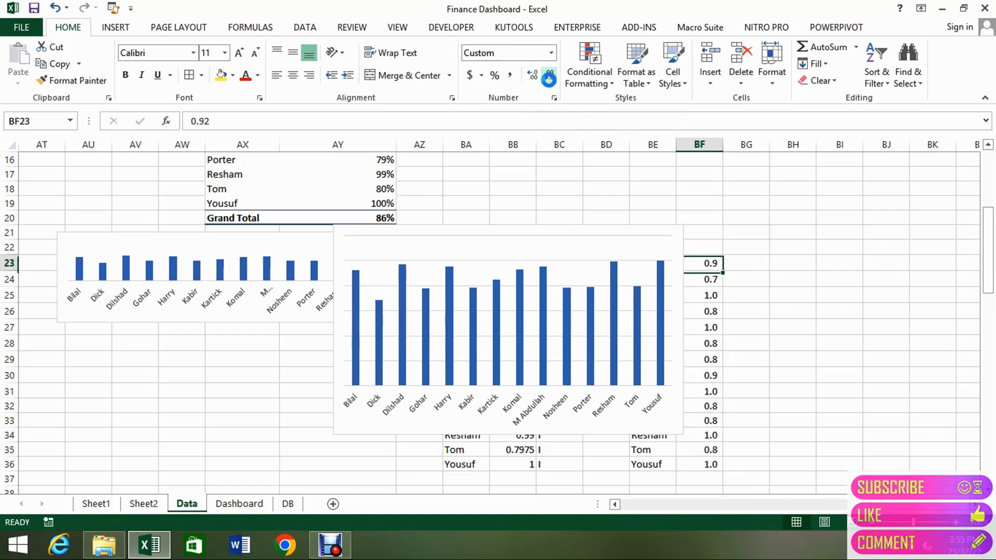
{"action": "key", "text": "ctrl+shift+Down"}
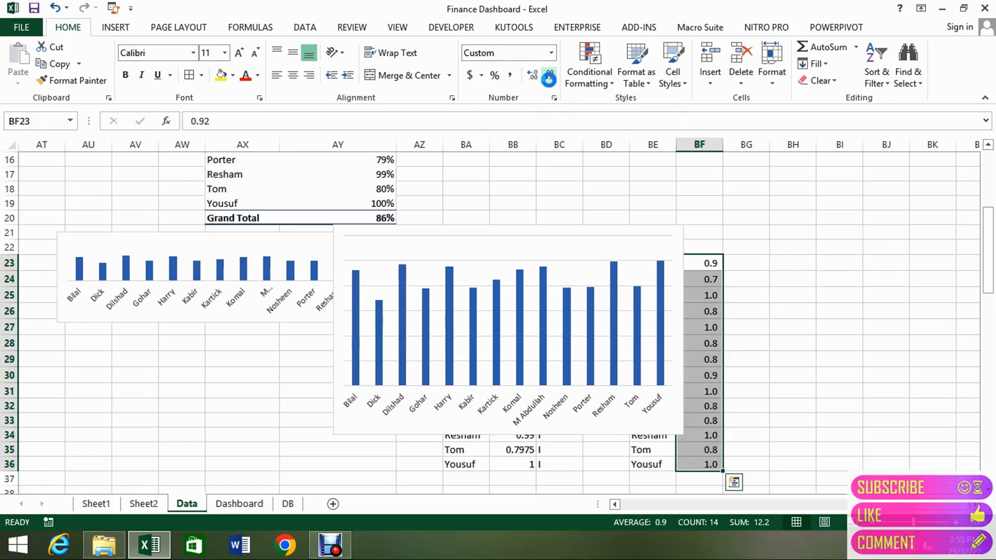
{"action": "left_click", "coordinate": [549, 78]}
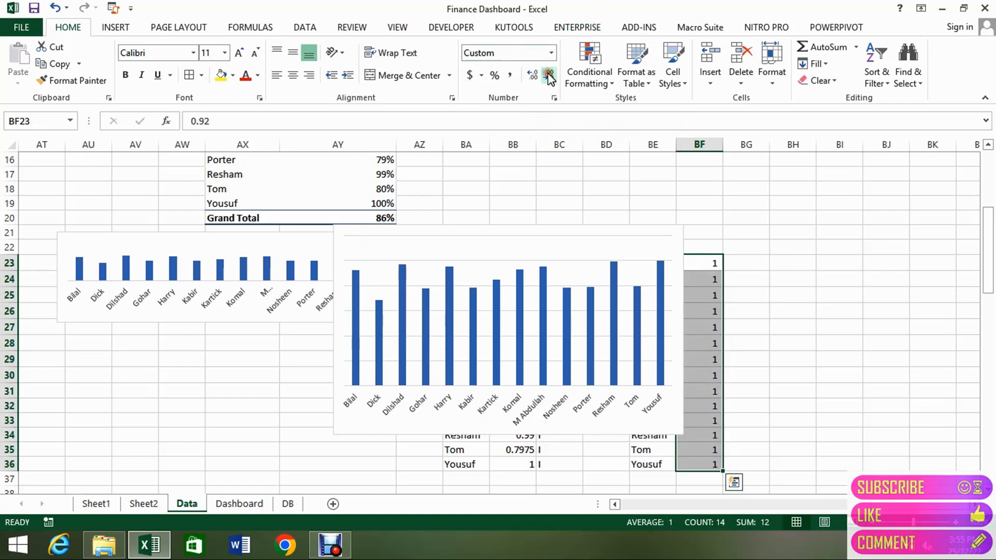
{"action": "left_click", "coordinate": [529, 77]}
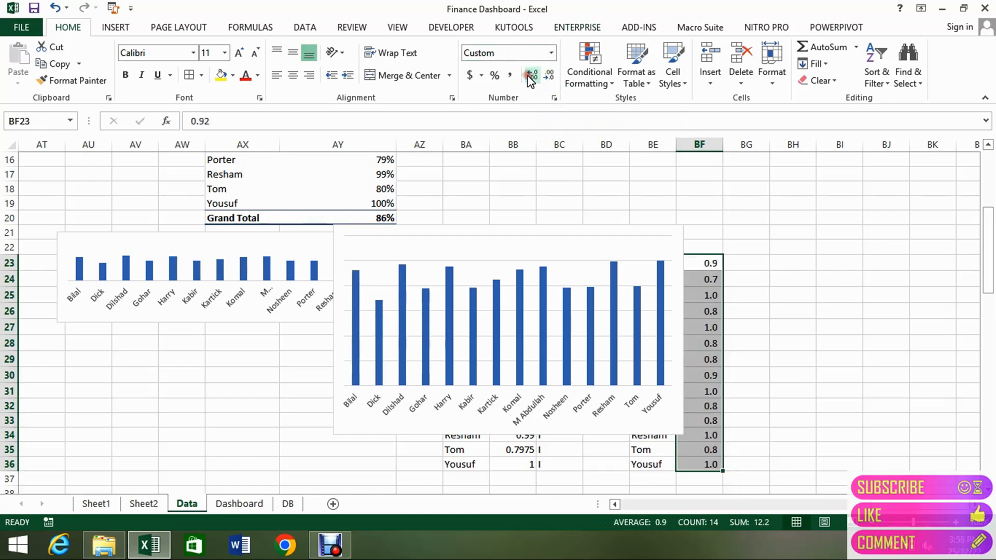
{"action": "left_click", "coordinate": [532, 76]}
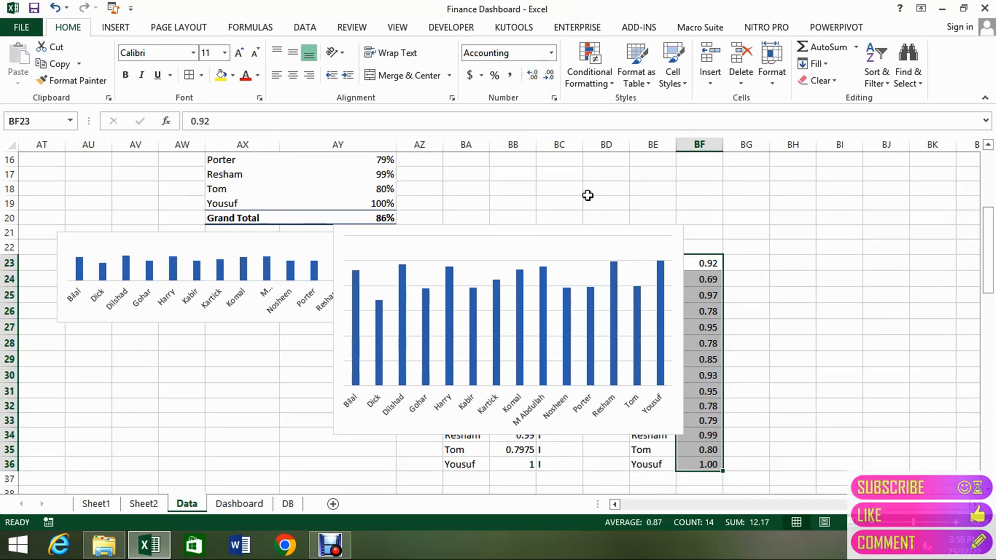
Move the new column chart directly beneath the small pivot chart, starting around row 28, after checking the Dashboard sheet.
{"action": "left_click", "coordinate": [634, 230]}
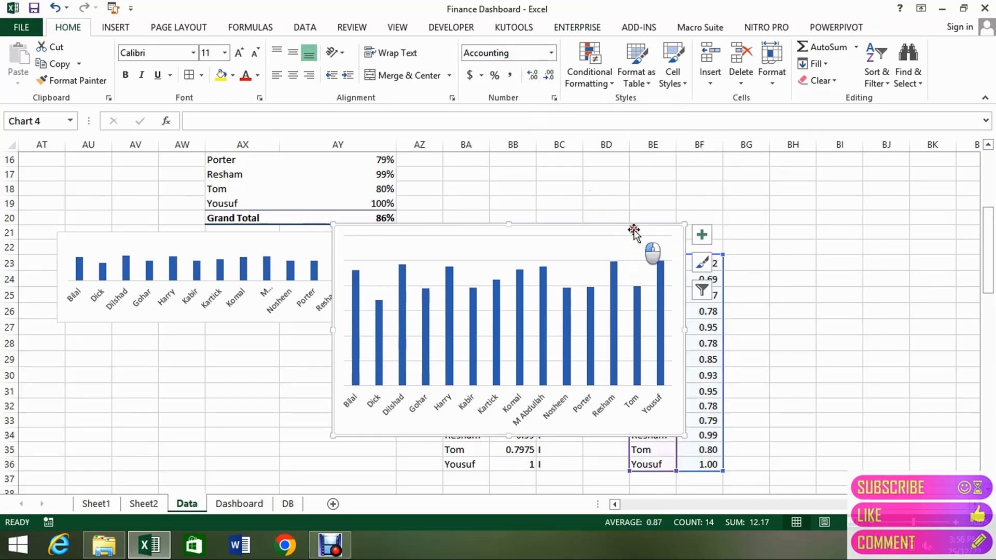
{"action": "left_click_drag", "start_coordinate": [639, 229], "coordinate": [897, 229]}
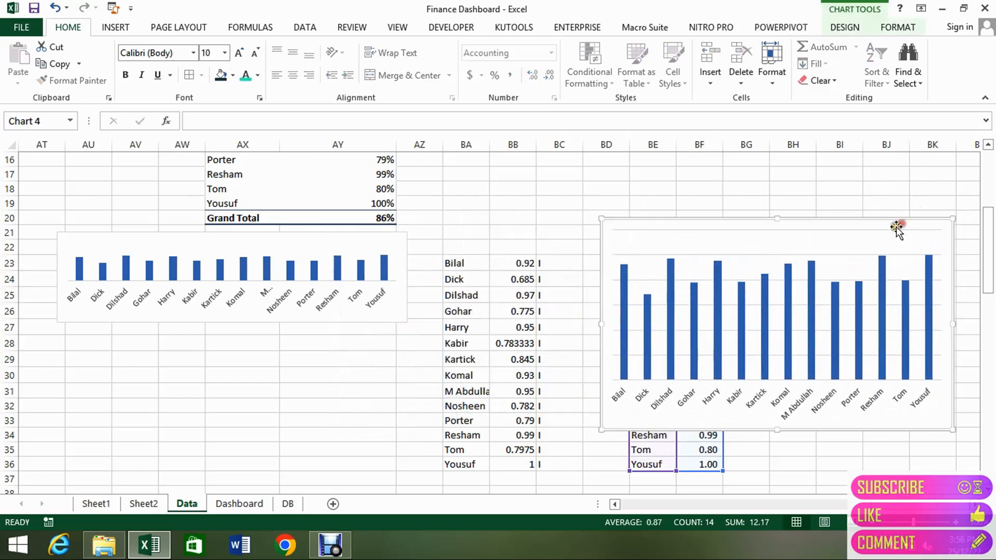
{"action": "left_click", "coordinate": [232, 504]}
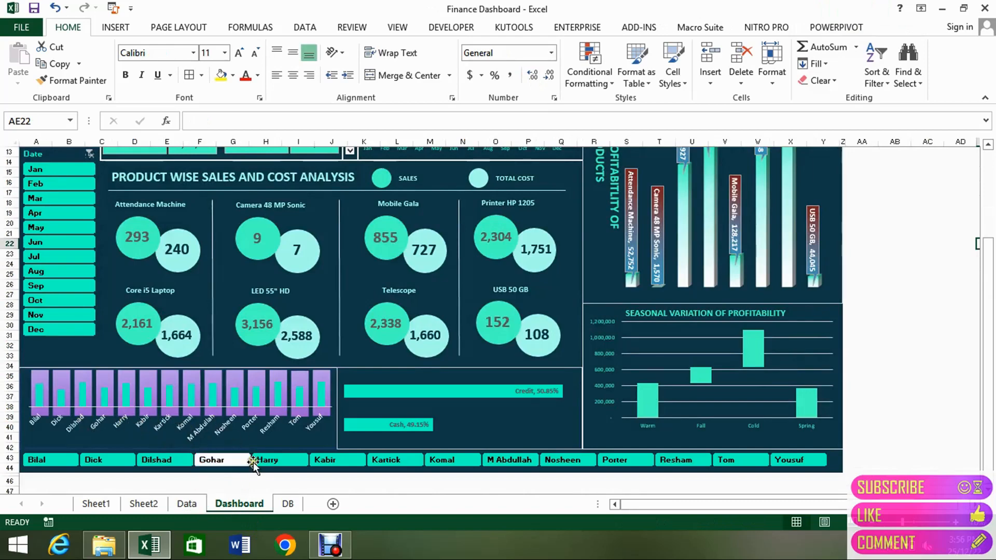
{"action": "left_click", "coordinate": [187, 503]}
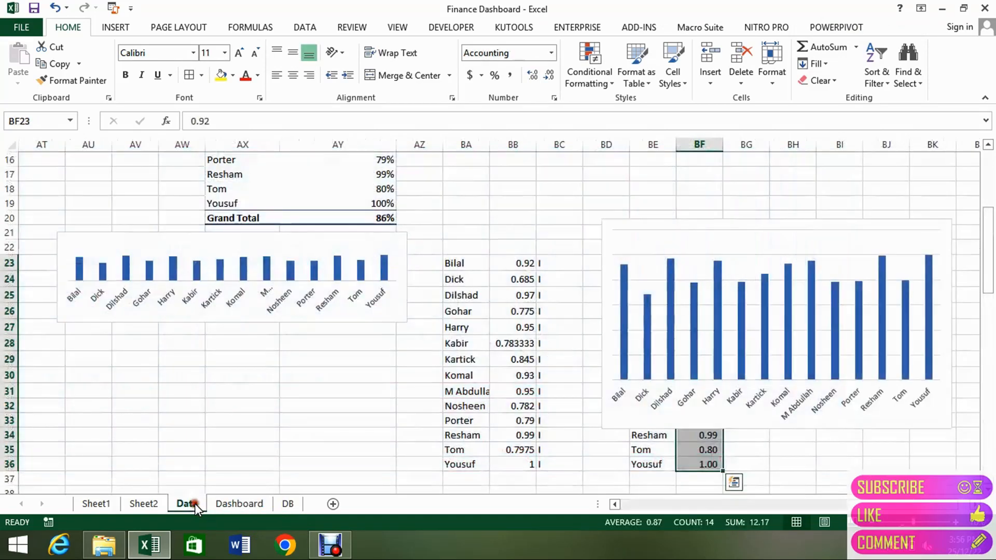
{"action": "left_click_drag", "start_coordinate": [749, 220], "coordinate": [184, 321]}
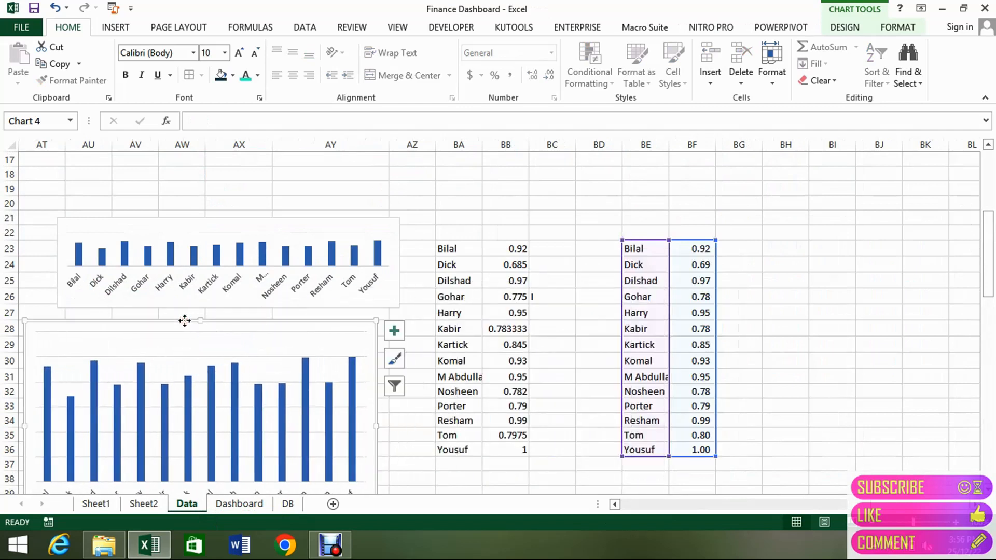
Fill the new column chart's background with the darkest teal theme colour and select its plot area.
{"action": "left_click", "coordinate": [233, 75]}
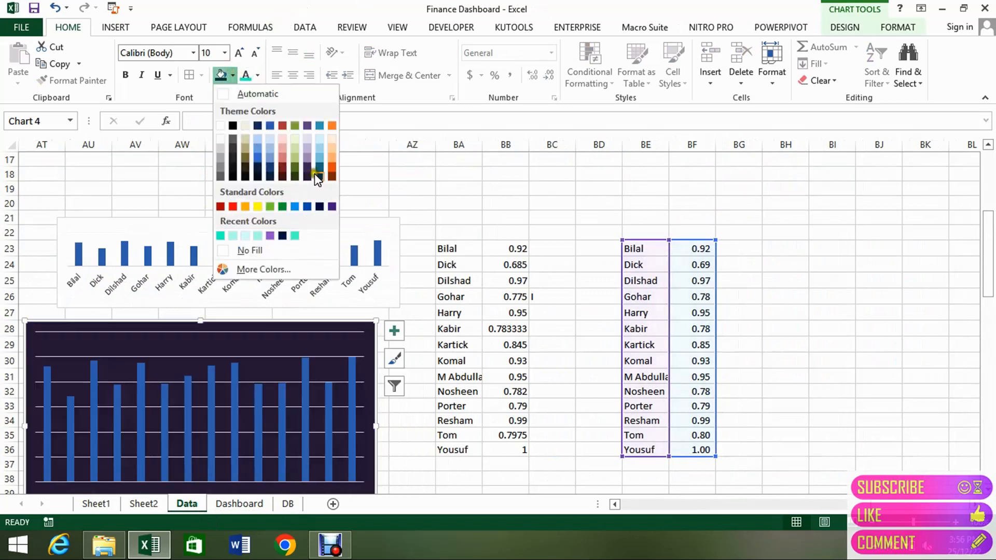
{"action": "left_click", "coordinate": [321, 177]}
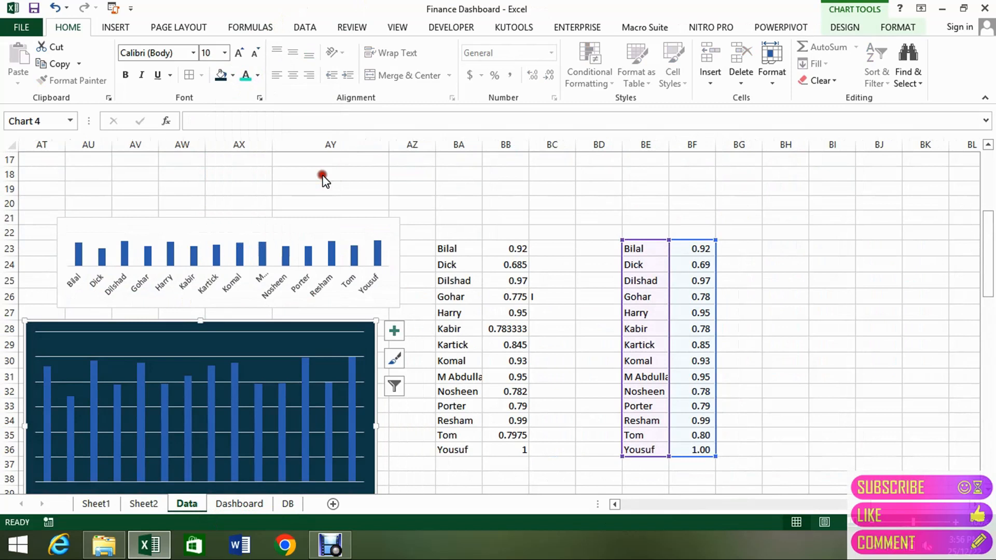
{"action": "left_click", "coordinate": [263, 332]}
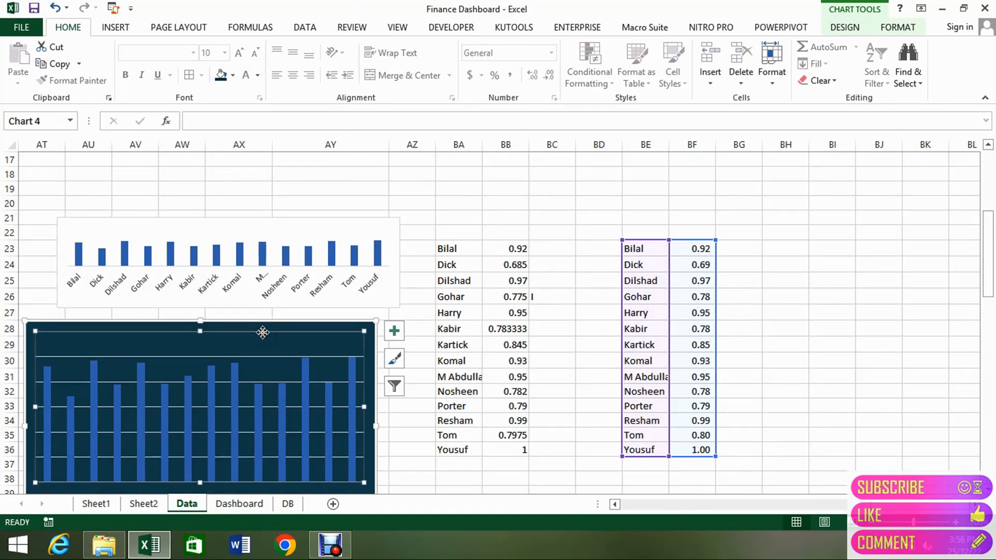
Delete the new column chart's horizontal gridlines and reduce the chart's height so it ends around row 35.
{"action": "left_click", "coordinate": [266, 357]}
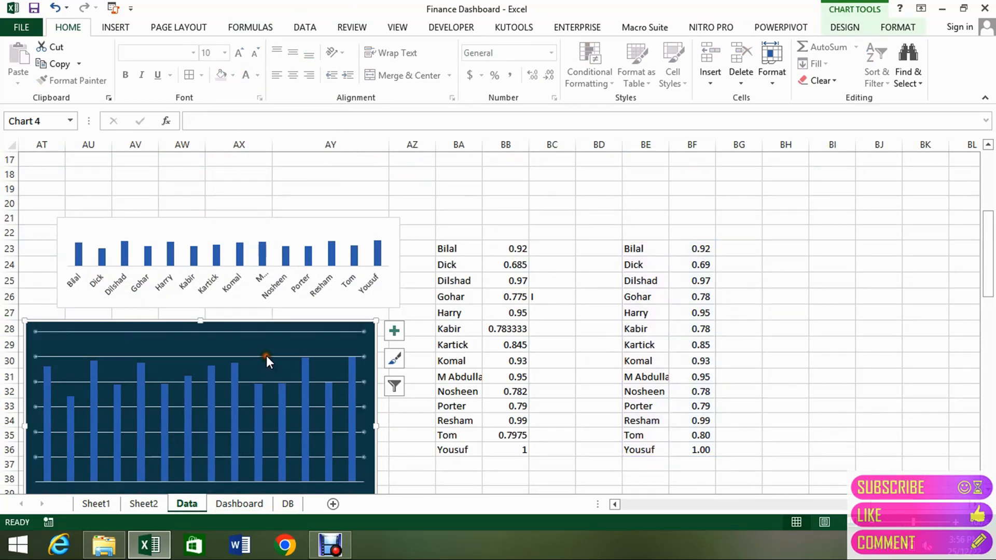
{"action": "key", "text": "Delete"}
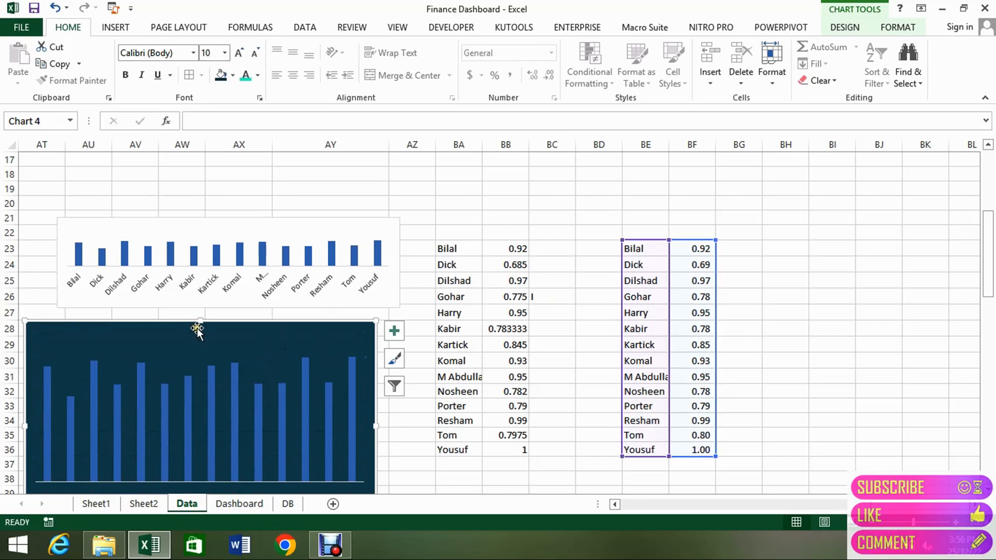
{"action": "mouse_move", "coordinate": [200, 320]}
{"action": "left_mouse_down"}
{"action": "mouse_move", "coordinate": [212, 392]}
{"action": "mouse_move", "coordinate": [197, 417]}
{"action": "mouse_move", "coordinate": [195, 320]}
{"action": "left_mouse_up"}
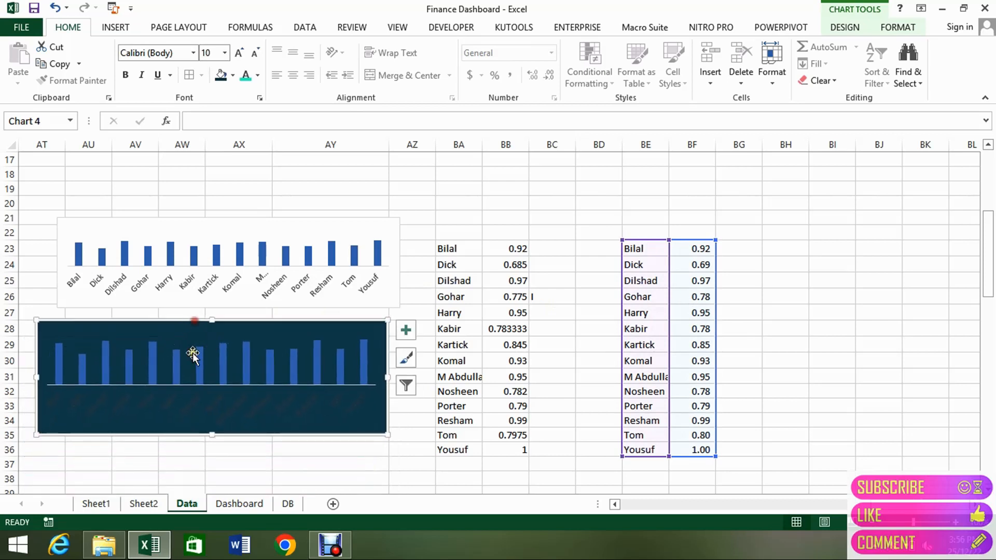
Colour the new chart's customer name labels teal and fill its columns with the bright teal recent colour.
{"action": "left_click", "coordinate": [192, 410]}
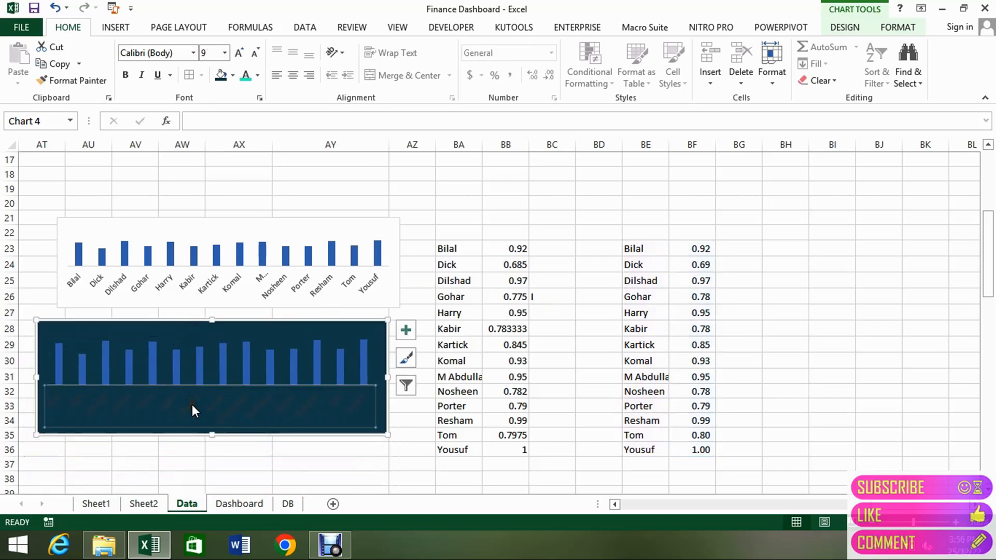
{"action": "left_click", "coordinate": [246, 76]}
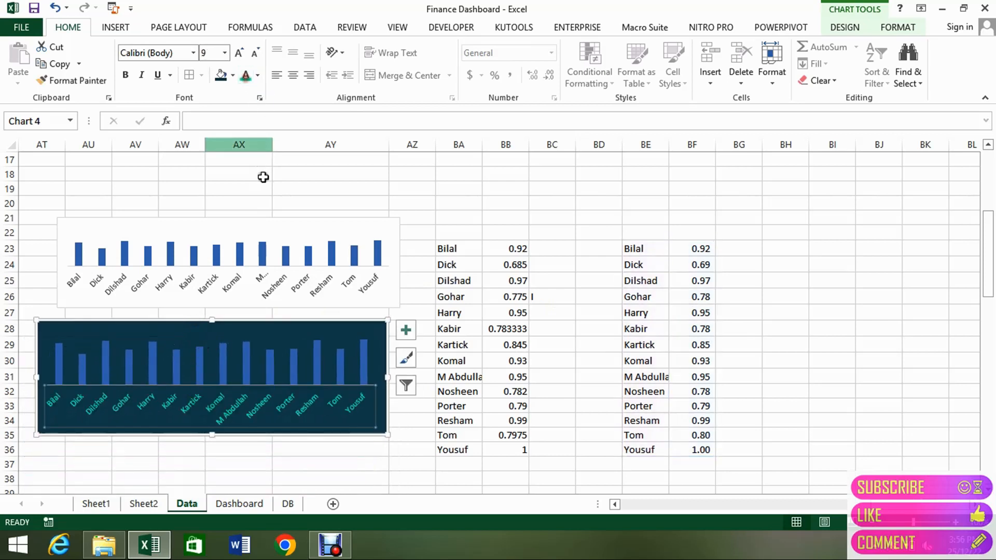
{"action": "left_click", "coordinate": [295, 367]}
{"action": "left_click", "coordinate": [233, 75]}
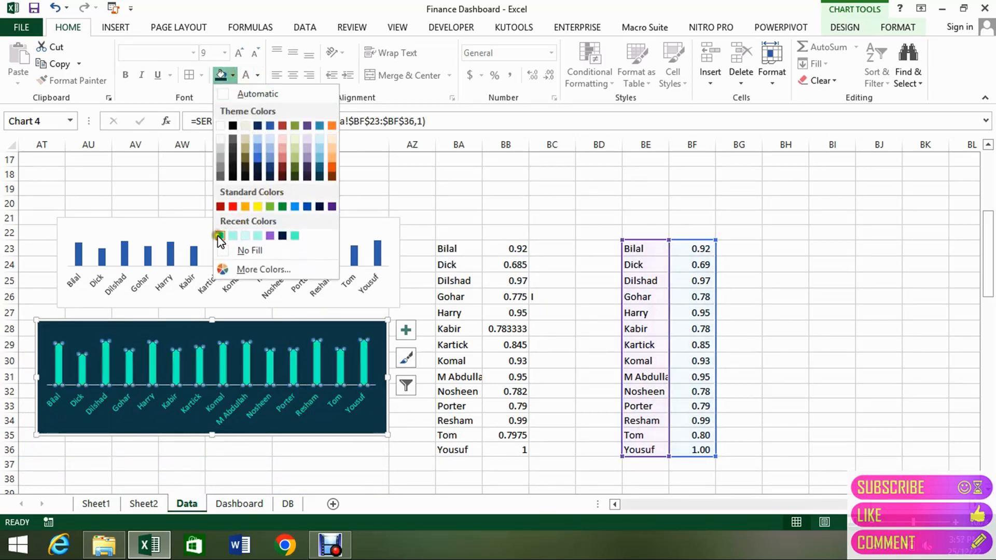
{"action": "left_click", "coordinate": [220, 237]}
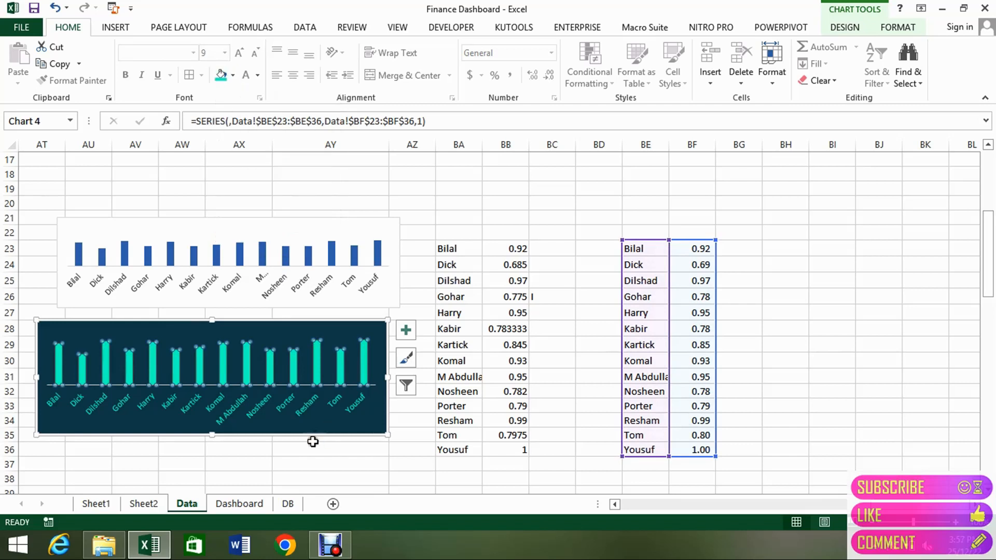
{"action": "left_click", "coordinate": [312, 472]}
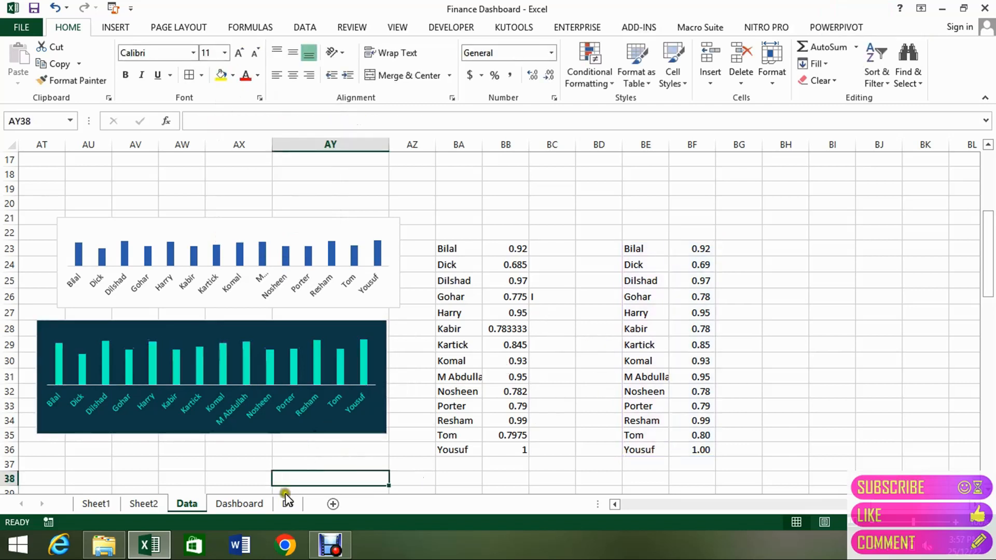
Compare the Dashboard's customer chart and its highlighted customer column with the new chart on the Data sheet.
{"action": "left_click", "coordinate": [250, 508]}
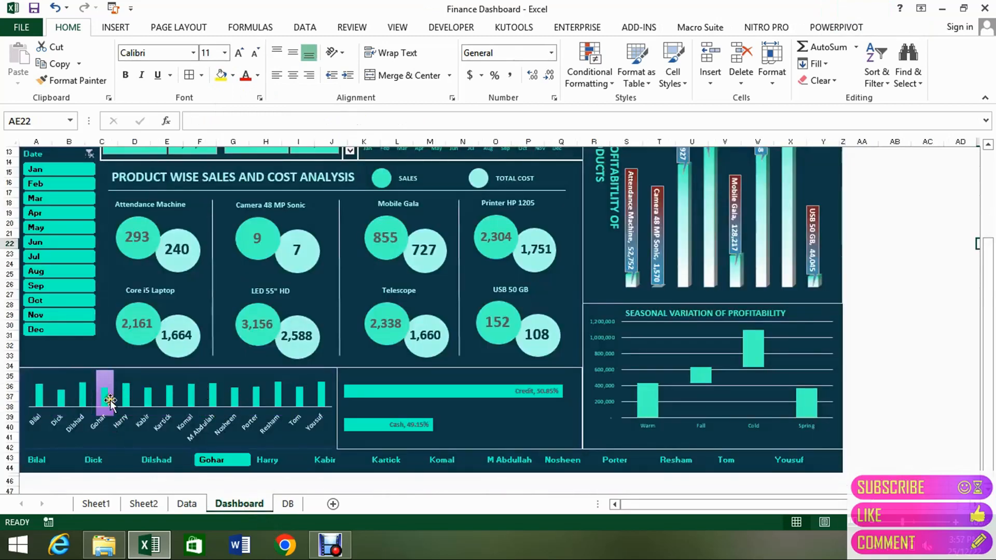
{"action": "left_click", "coordinate": [152, 505]}
{"action": "left_click", "coordinate": [196, 505]}
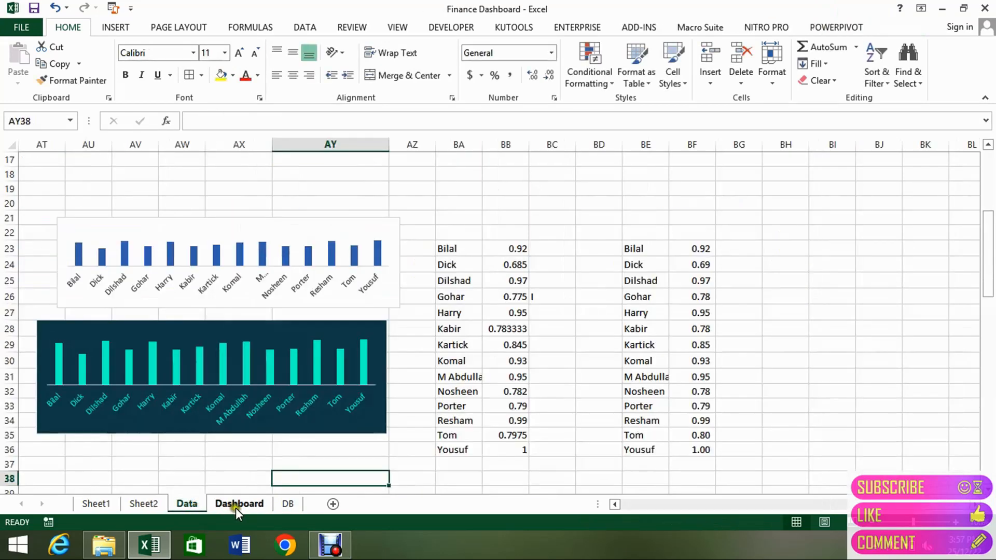
{"action": "left_click", "coordinate": [235, 508]}
{"action": "left_click", "coordinate": [192, 507]}
{"action": "left_click", "coordinate": [365, 459]}
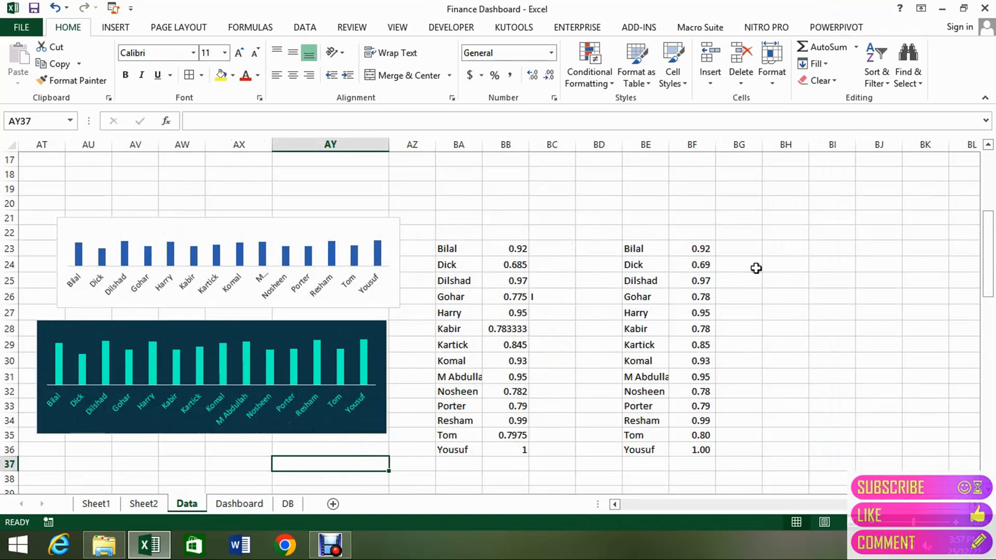
Draw a tall, narrow text box in column BH, spanning about rows 23 to 30.
{"action": "left_click", "coordinate": [117, 28]}
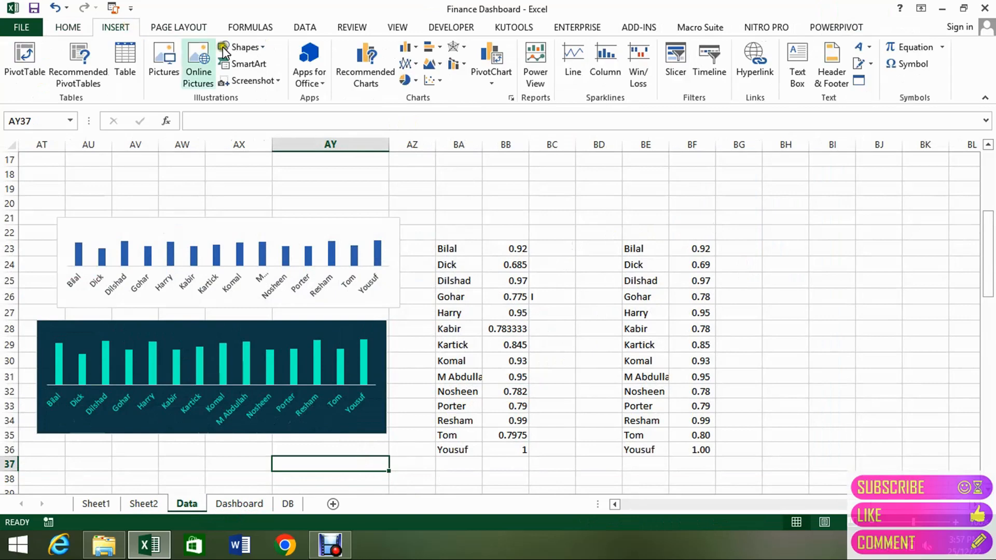
{"action": "left_click", "coordinate": [240, 47]}
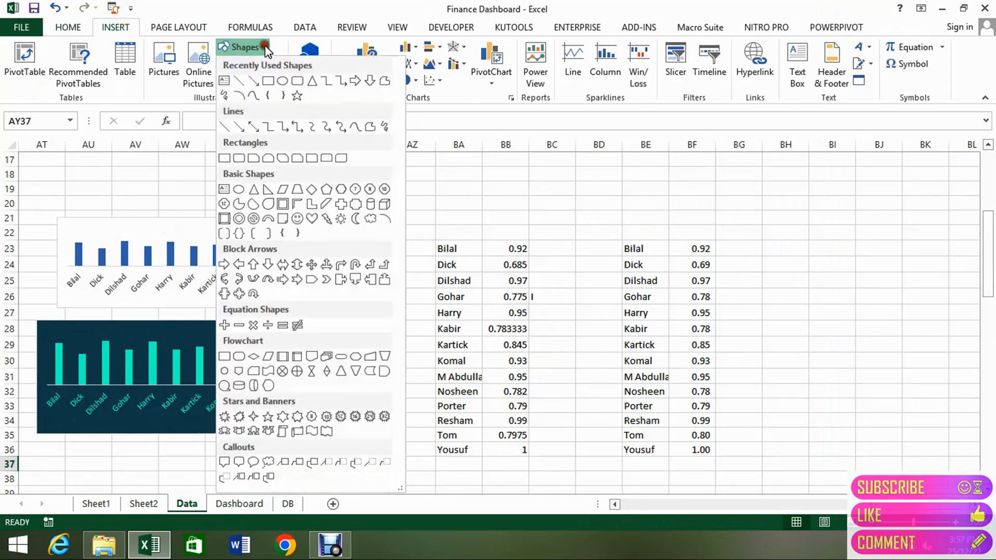
{"action": "left_click", "coordinate": [225, 82]}
{"action": "left_click_drag", "start_coordinate": [762, 234], "coordinate": [785, 357]}
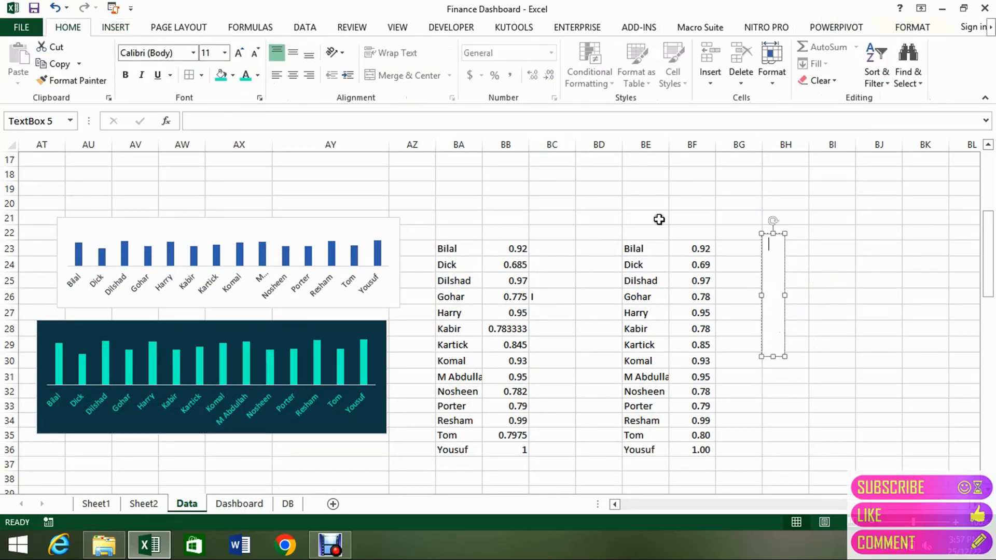
{"action": "left_click", "coordinate": [743, 250]}
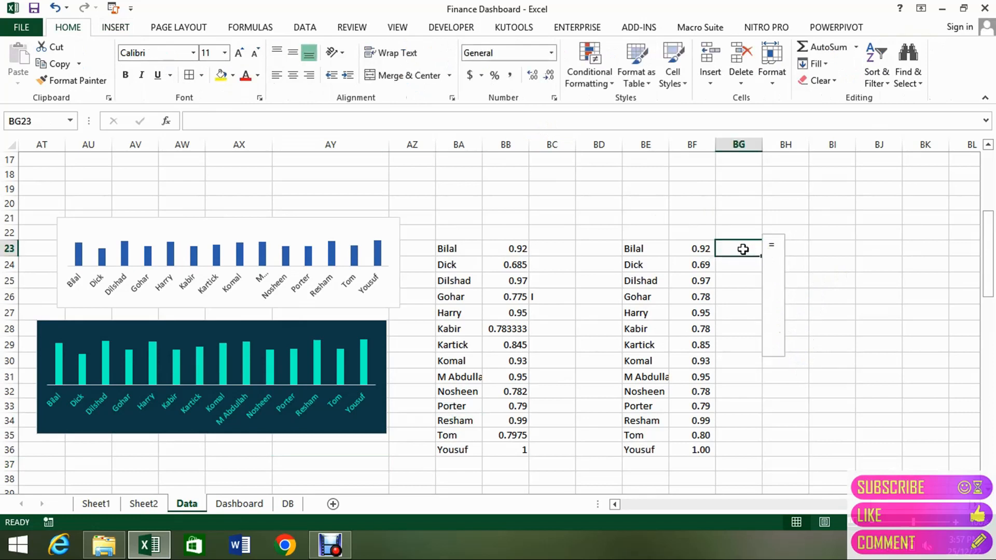
{"action": "left_click", "coordinate": [774, 245]}
{"action": "key", "text": "BackSpace"}
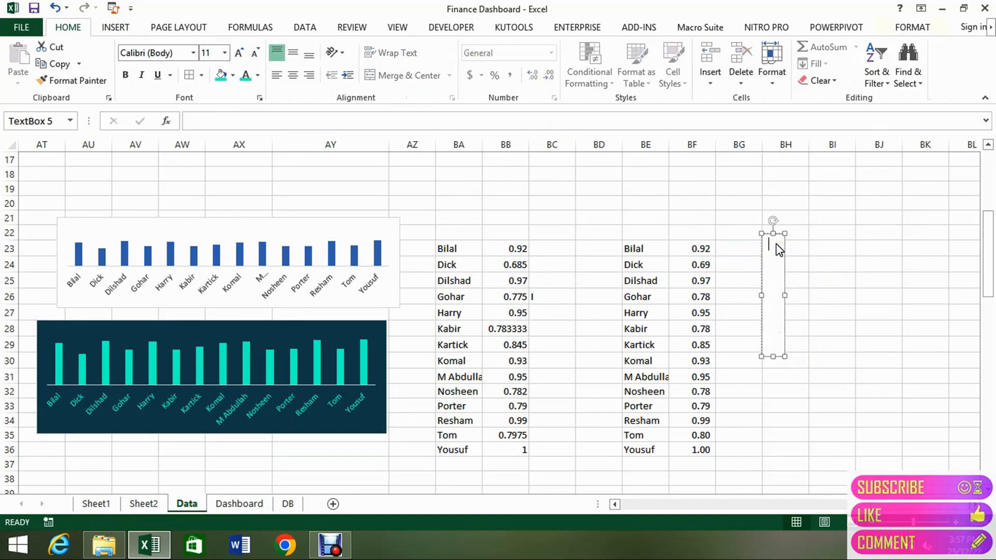
Link the text box to cell BG23 with the formula =$BG$23, and enter I in that cell.
{"action": "left_click", "coordinate": [448, 121]}
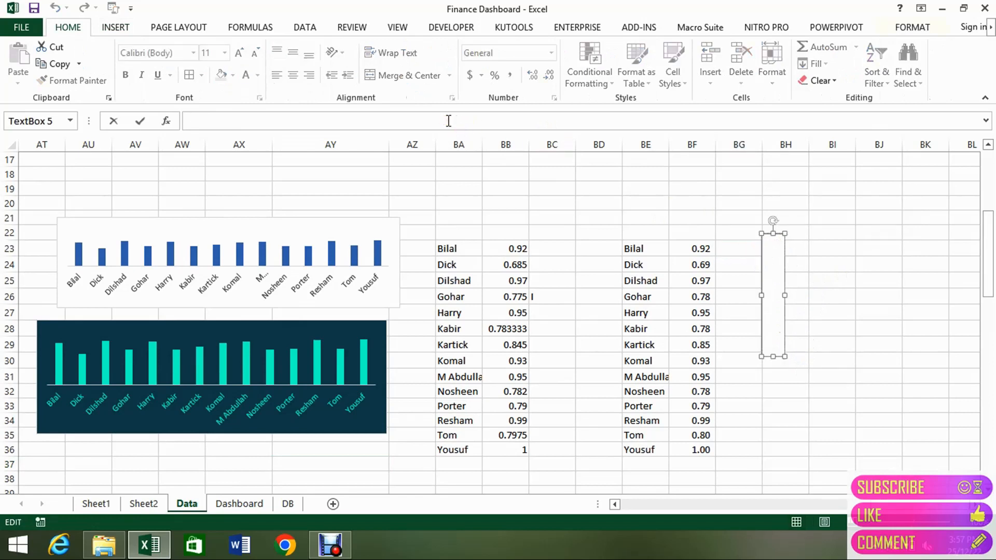
{"action": "type", "text": "="}
{"action": "left_click", "coordinate": [729, 249]}
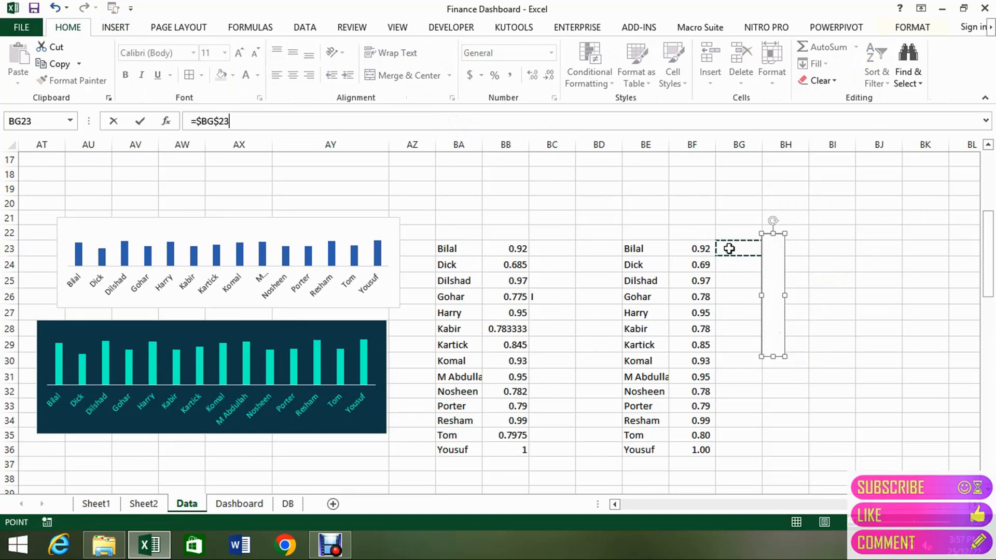
{"action": "key", "text": "Return"}
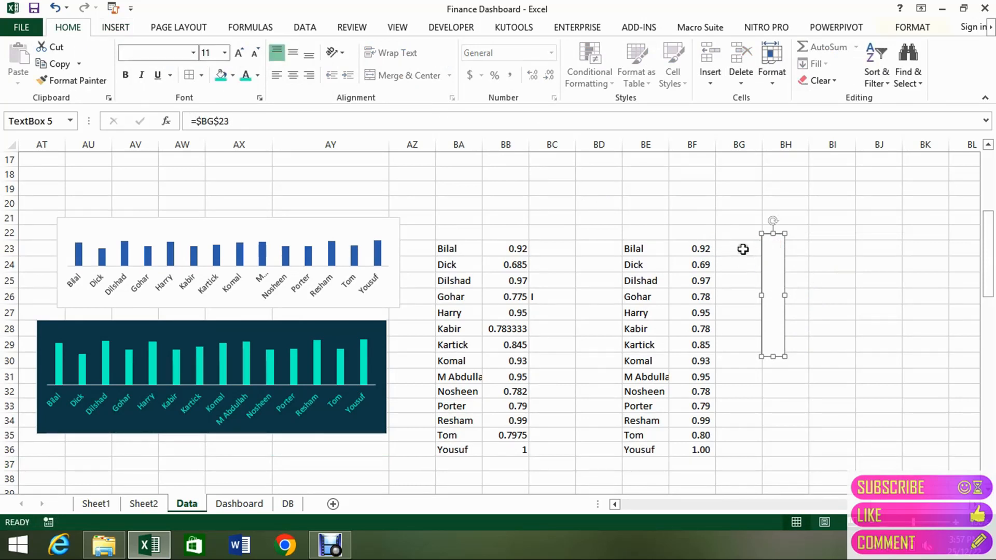
{"action": "left_click", "coordinate": [743, 248]}
{"action": "type", "text": "I"}
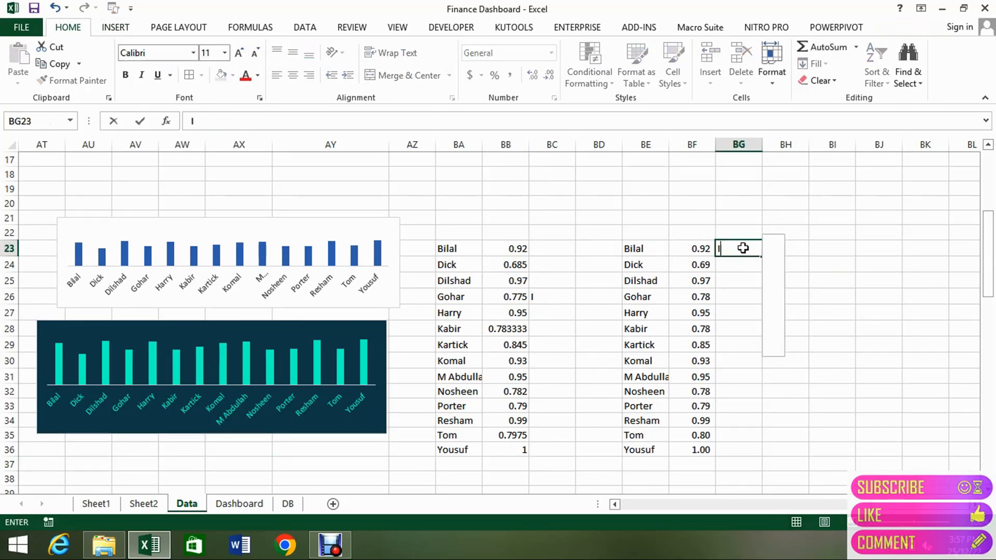
{"action": "key", "text": "Return"}
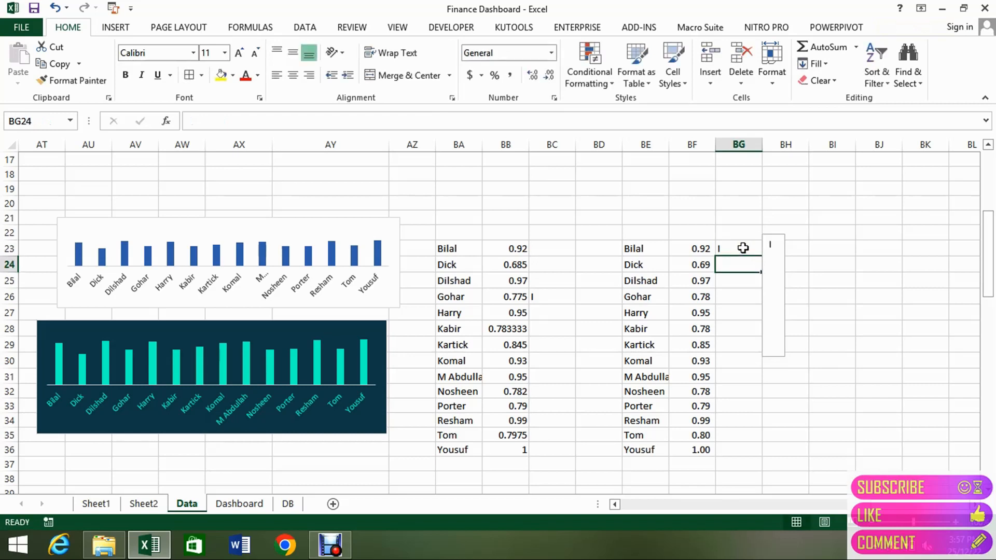
{"action": "left_click", "coordinate": [727, 250]}
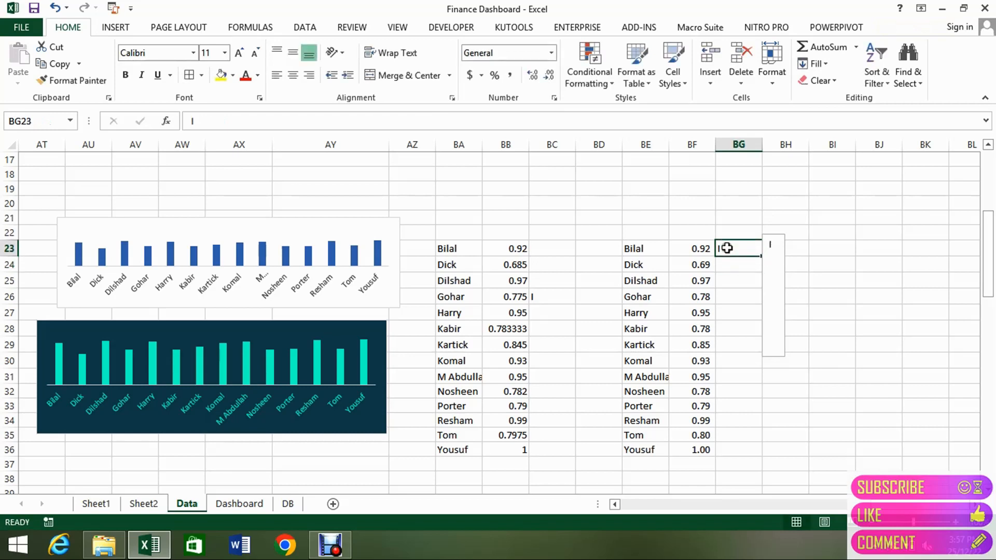
{"action": "left_click", "coordinate": [216, 52]}
{"action": "key", "text": "Return"}
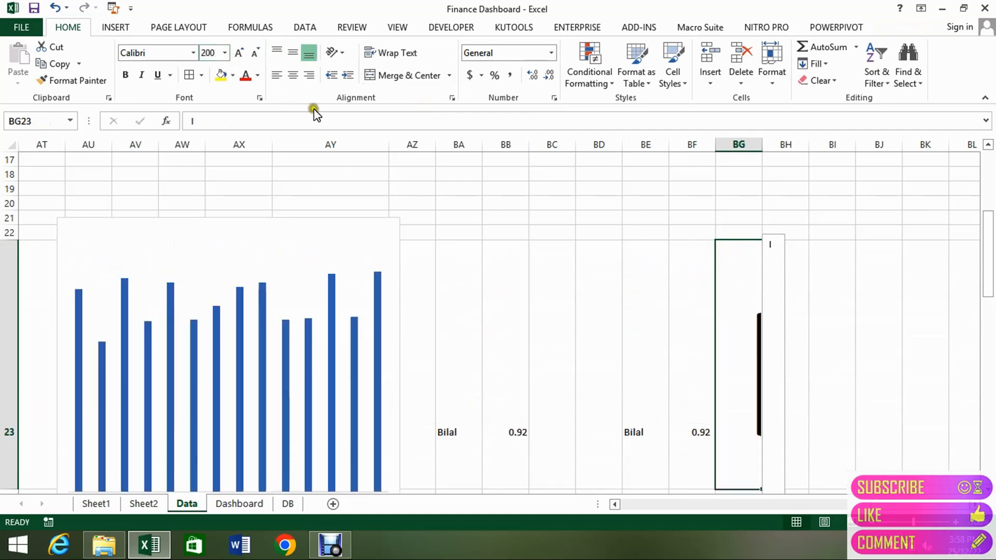
{"action": "key", "text": "ctrl+z"}
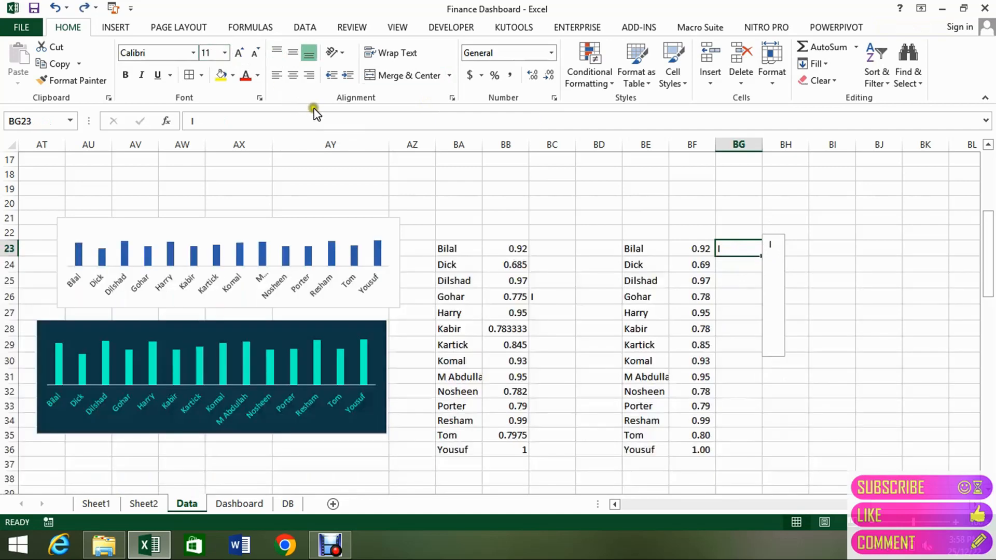
Set the linked text box's font size to 200 and widen the box across columns BH to BJ.
{"action": "left_click", "coordinate": [779, 267]}
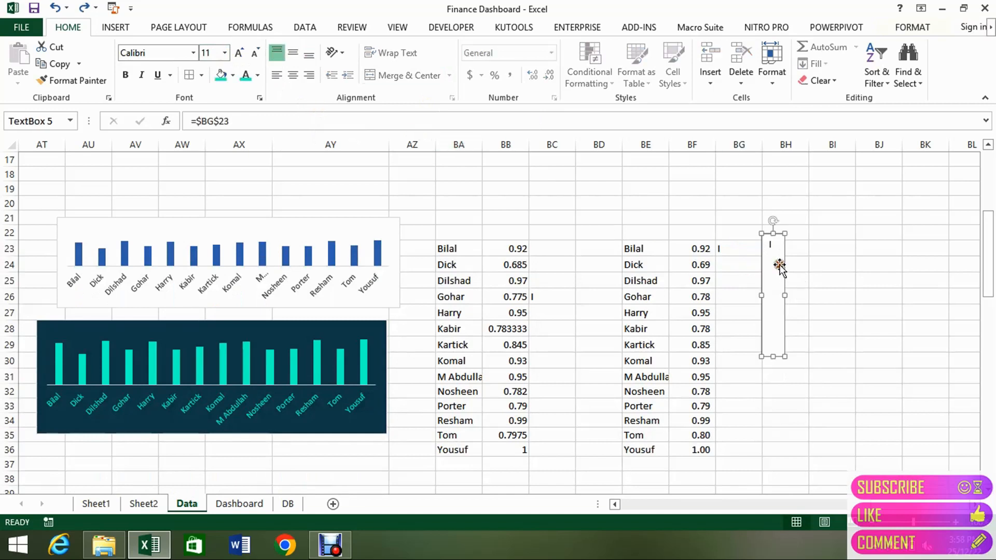
{"action": "left_click", "coordinate": [209, 51]}
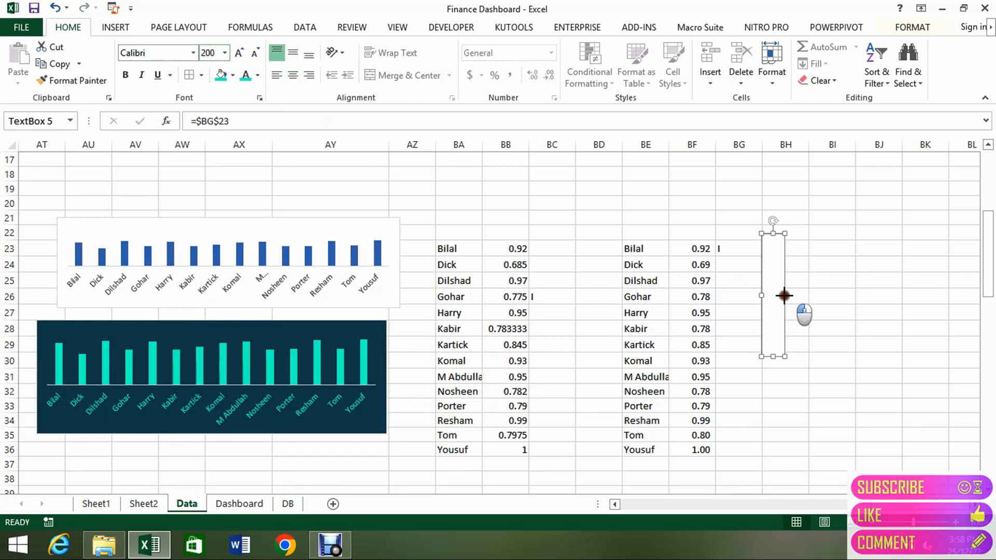
{"action": "left_click_drag", "start_coordinate": [785, 295], "coordinate": [864, 296]}
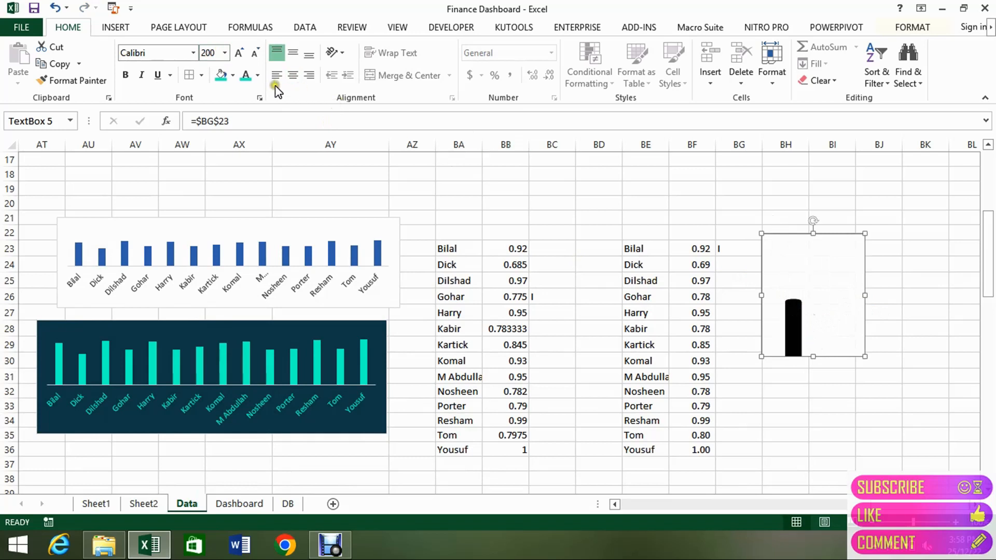
Centre the bar vertically and horizontally in the text box, and tighten the box's width and upper edge around it.
{"action": "left_click", "coordinate": [293, 52]}
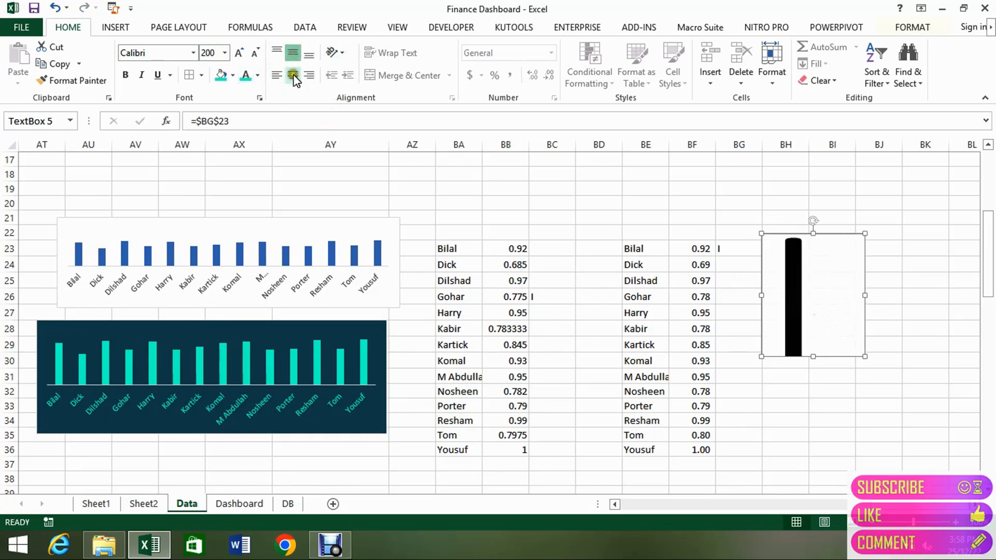
{"action": "left_click", "coordinate": [293, 76]}
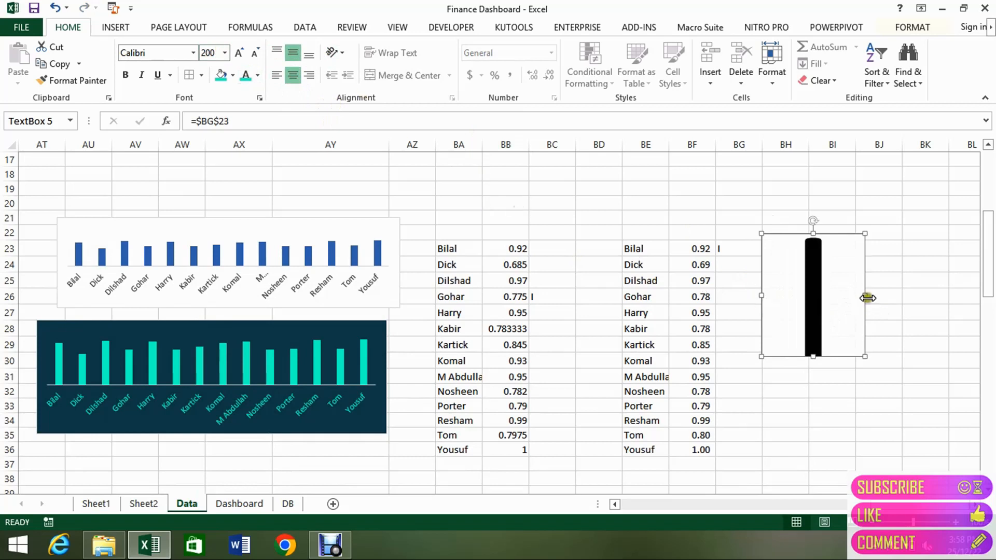
{"action": "left_click_drag", "start_coordinate": [867, 298], "coordinate": [790, 307]}
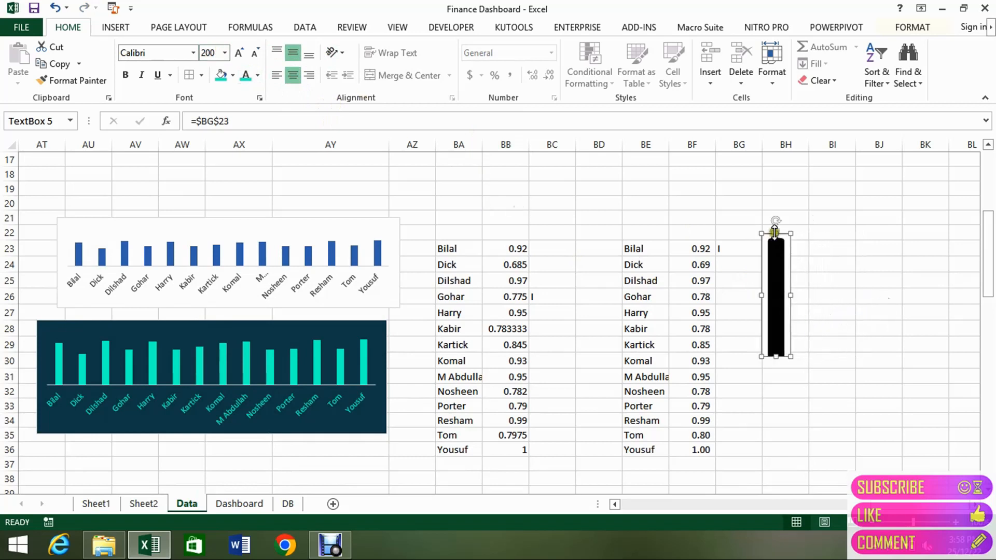
{"action": "left_click_drag", "start_coordinate": [775, 233], "coordinate": [775, 253]}
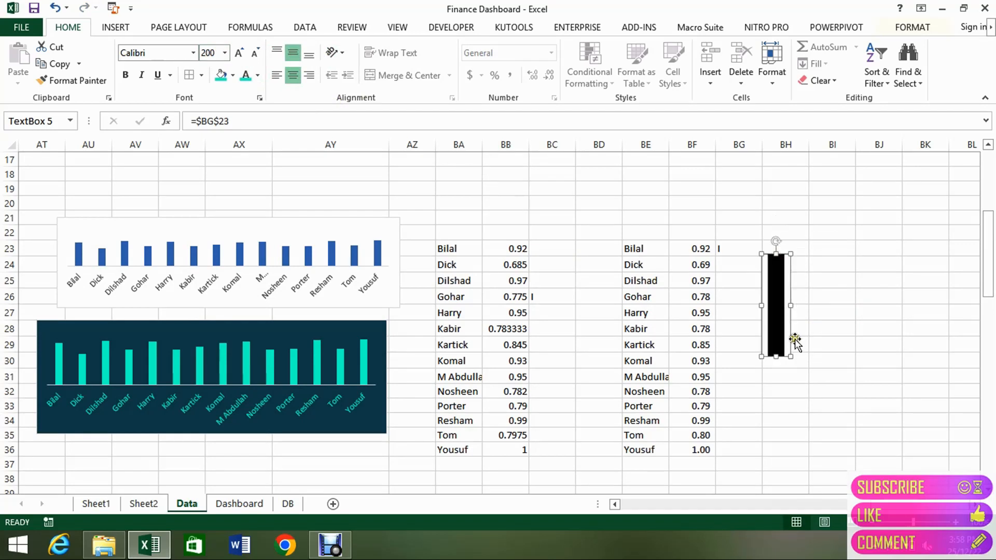
Increase the linked text box's font size to 300 and keep the box selected.
{"action": "left_click", "coordinate": [835, 327]}
{"action": "left_click", "coordinate": [778, 297]}
{"action": "left_click", "coordinate": [205, 52]}
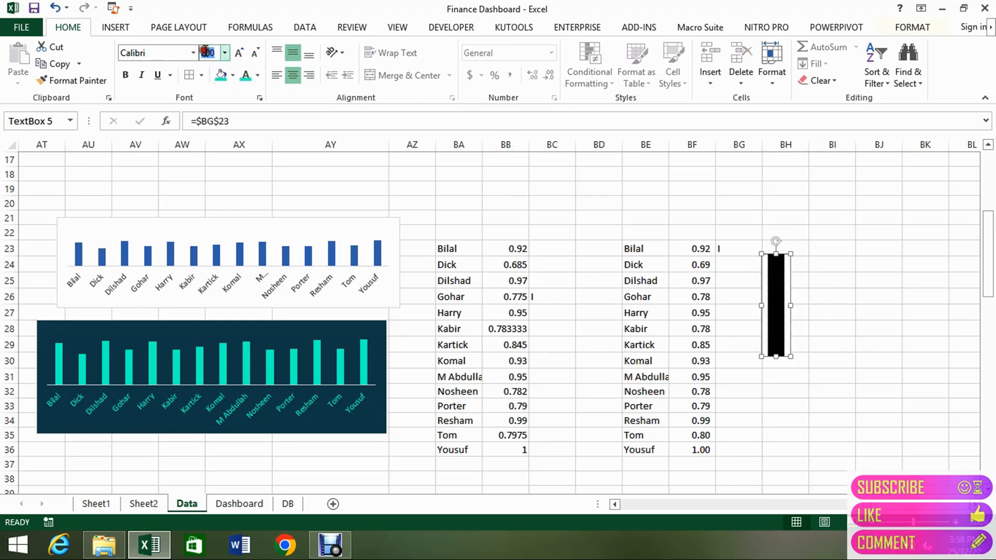
{"action": "key", "text": "Return"}
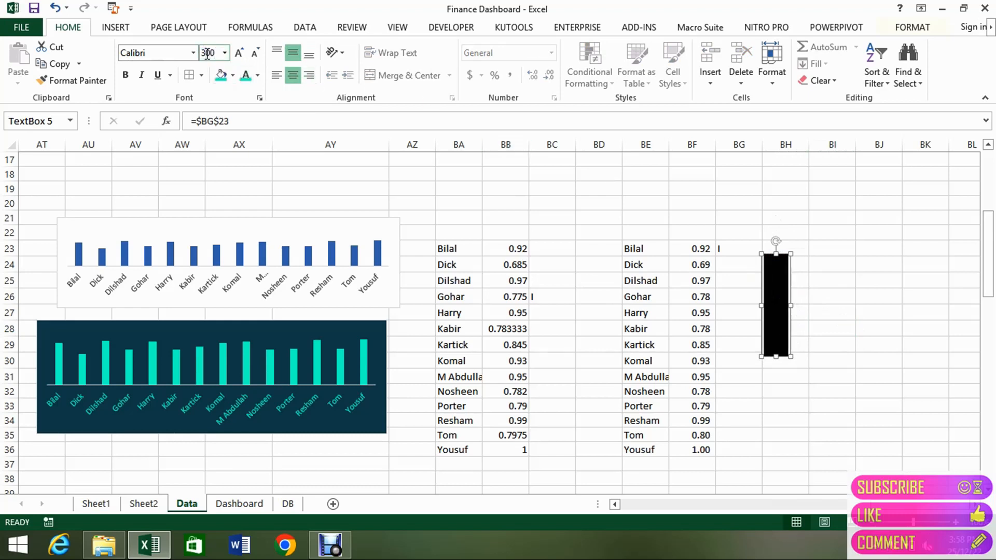
{"action": "left_click", "coordinate": [843, 322]}
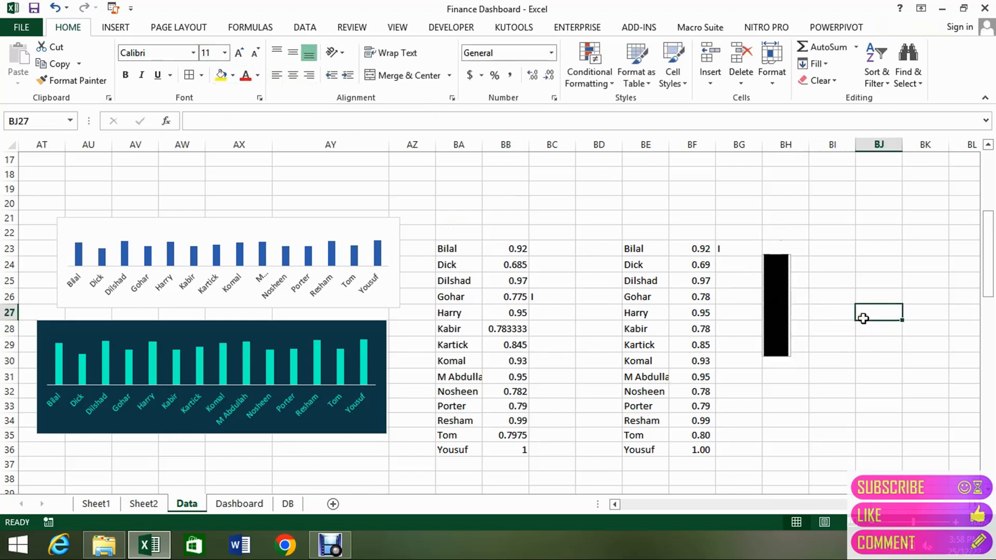
{"action": "left_click", "coordinate": [775, 307]}
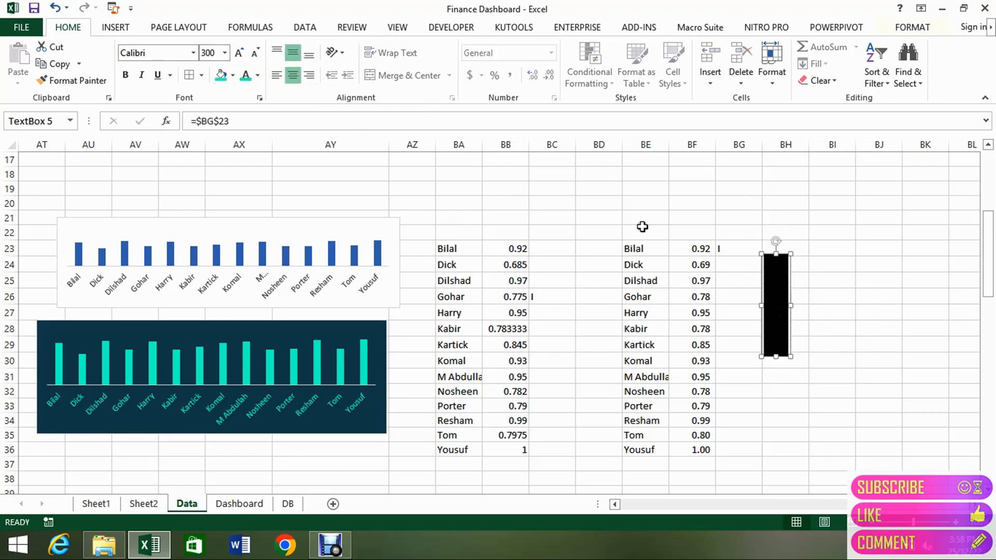
Set the linked text box's font size to 400 and reselect the box.
{"action": "left_click", "coordinate": [218, 53]}
{"action": "key", "text": "Return"}
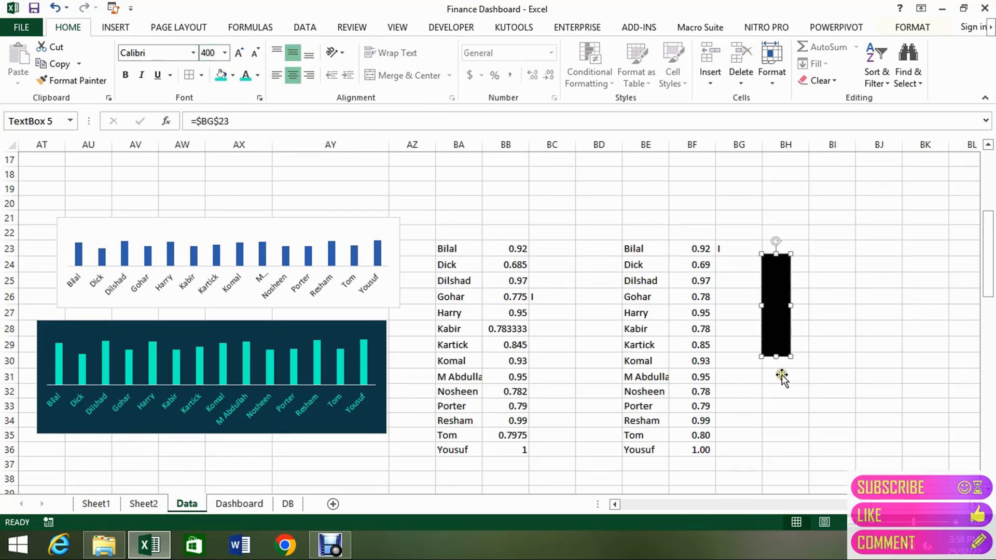
{"action": "left_click", "coordinate": [873, 358]}
{"action": "left_click", "coordinate": [779, 319]}
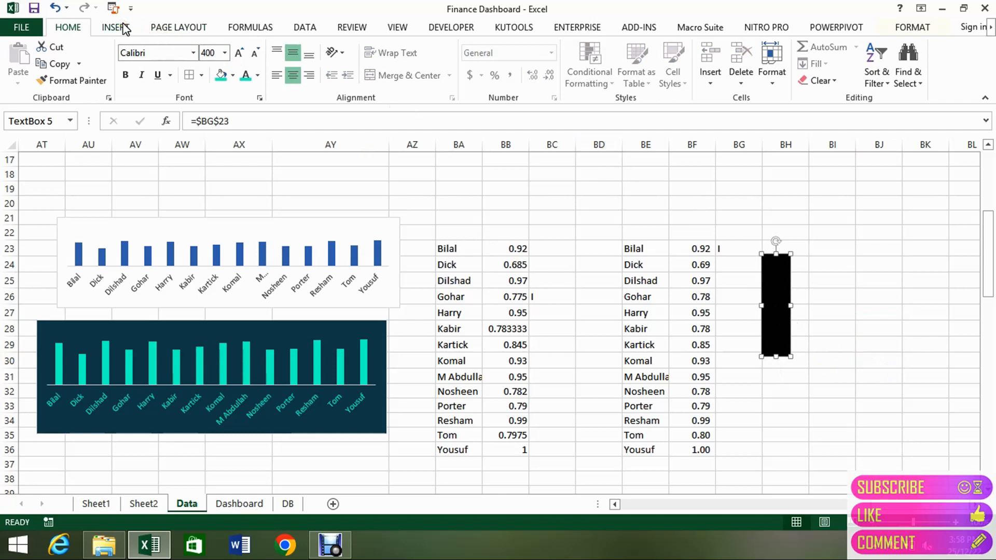
Change the text box's shape fill from solid to a radial gradient fill.
{"action": "left_click", "coordinate": [914, 28]}
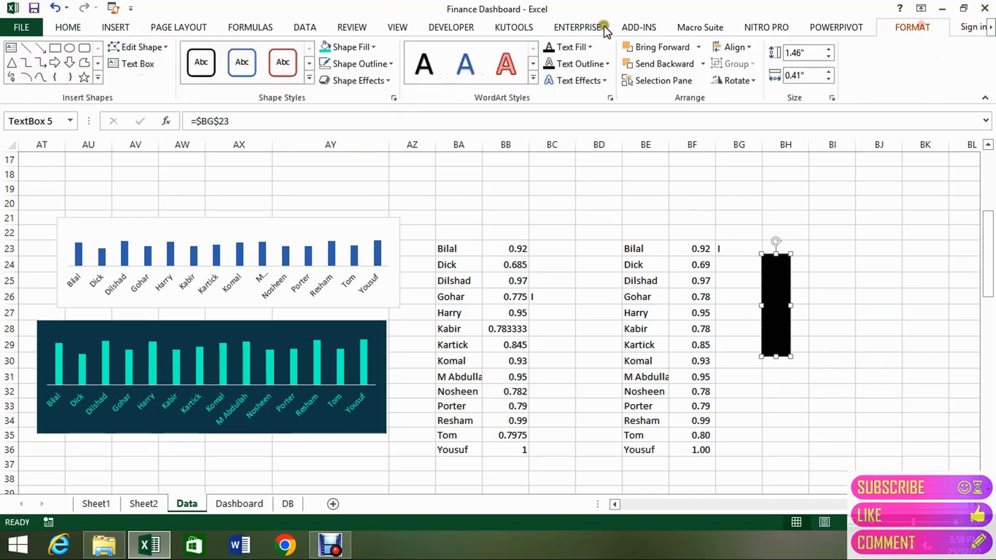
{"action": "left_click", "coordinate": [377, 48]}
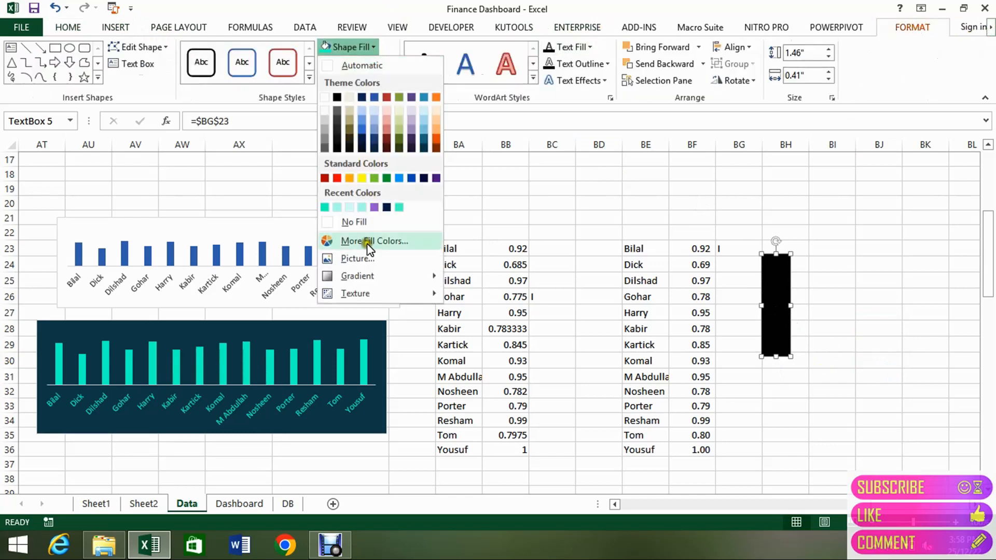
{"action": "mouse_move", "coordinate": [357, 276]}
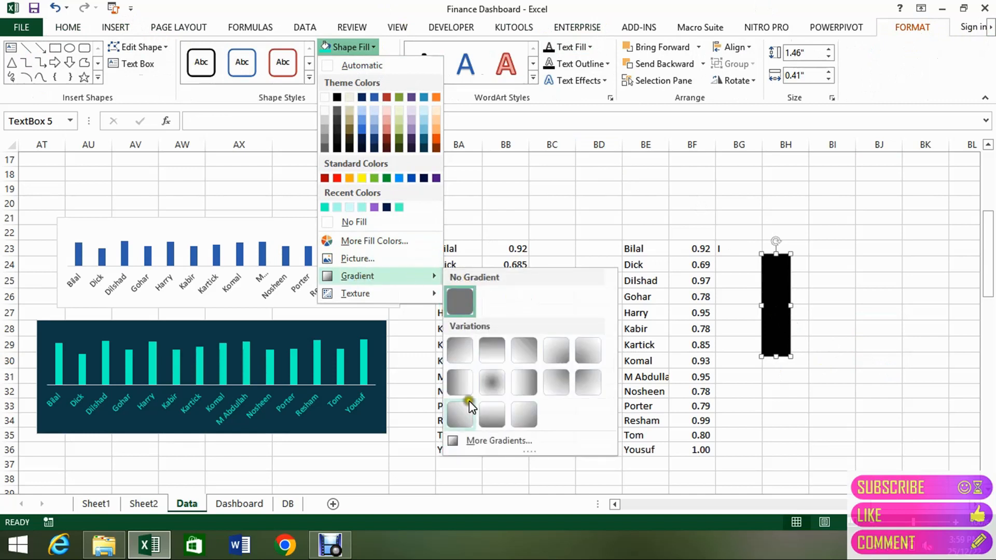
{"action": "left_click", "coordinate": [479, 442]}
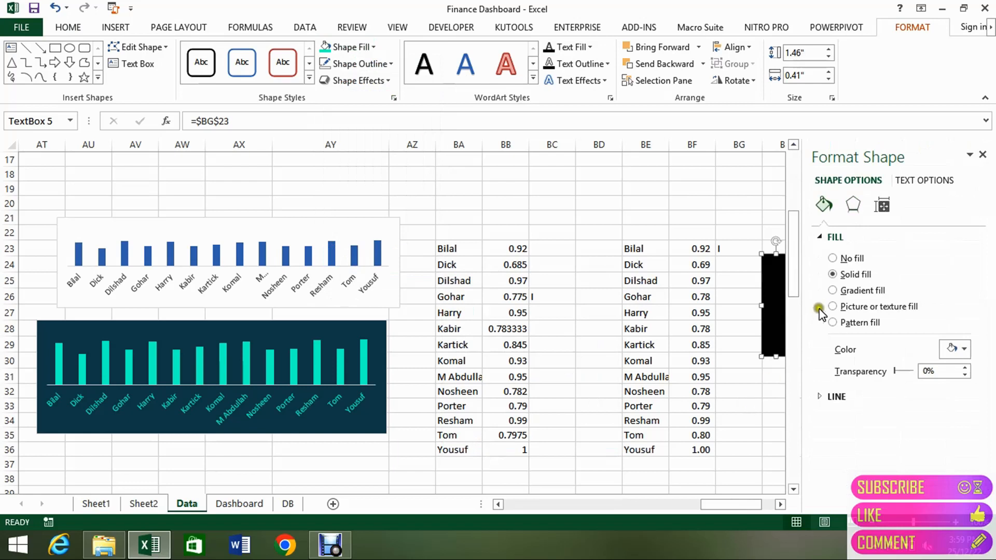
{"action": "left_click", "coordinate": [844, 291]}
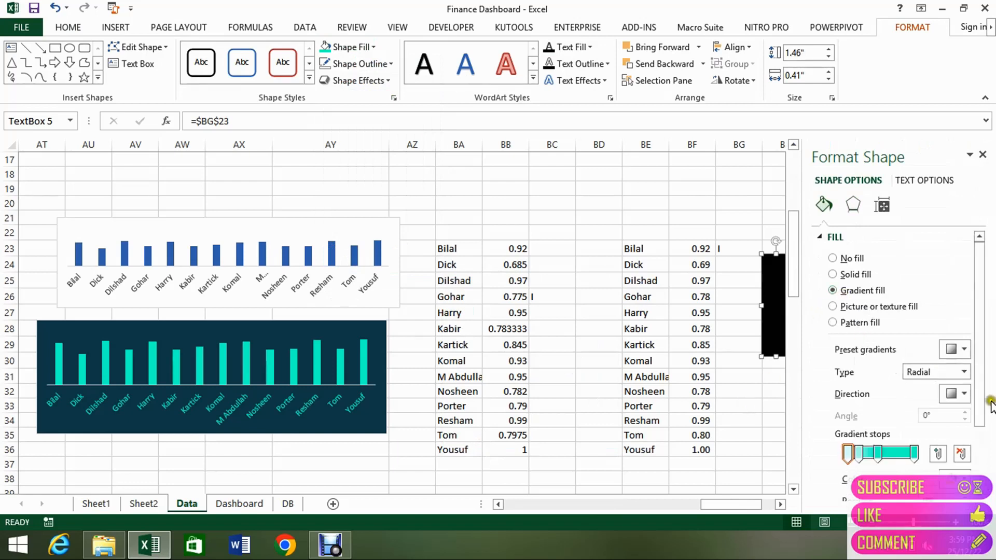
{"action": "left_click_drag", "start_coordinate": [979, 395], "coordinate": [981, 448]}
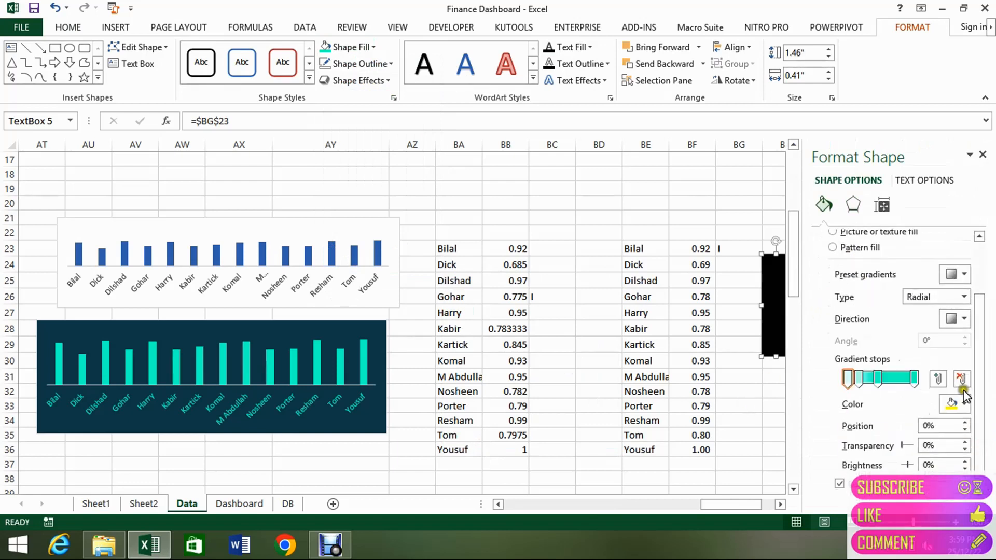
Recolour the shape fill's first gradient stop purple and remove the two middle stops, leaving a purple-to-teal gradient.
{"action": "left_click", "coordinate": [965, 405]}
{"action": "left_click", "coordinate": [925, 373]}
{"action": "left_click", "coordinate": [860, 379]}
{"action": "left_click", "coordinate": [861, 383]}
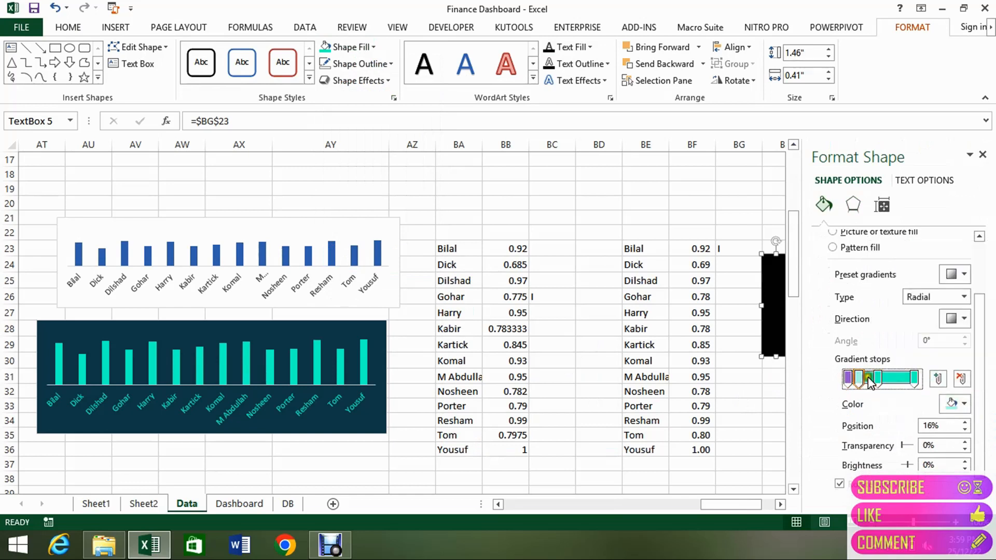
{"action": "left_click", "coordinate": [858, 378]}
{"action": "key", "text": "Delete"}
{"action": "key", "text": "Delete"}
Apply the radial purple-to-teal gradient fill to the text box's text.
{"action": "left_click", "coordinate": [855, 207]}
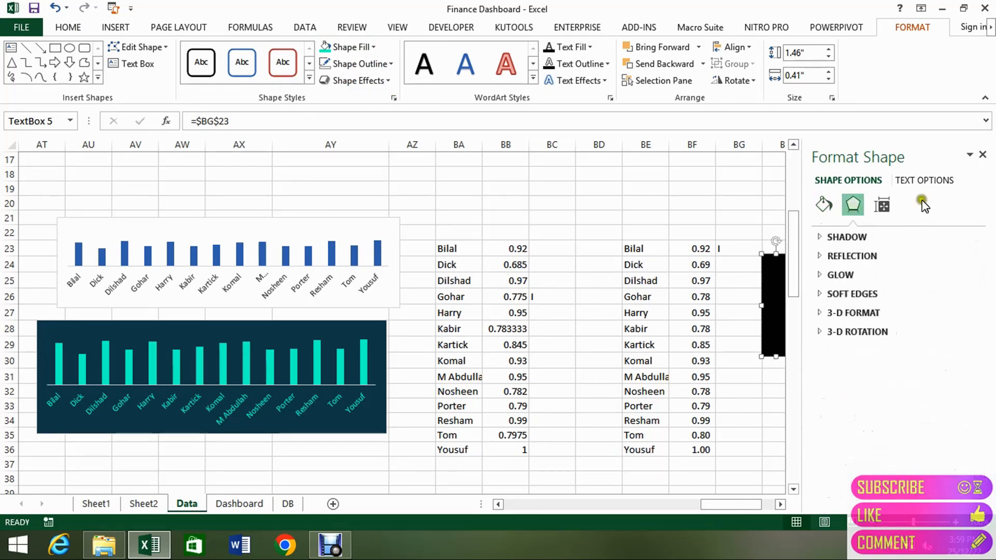
{"action": "left_click", "coordinate": [925, 181]}
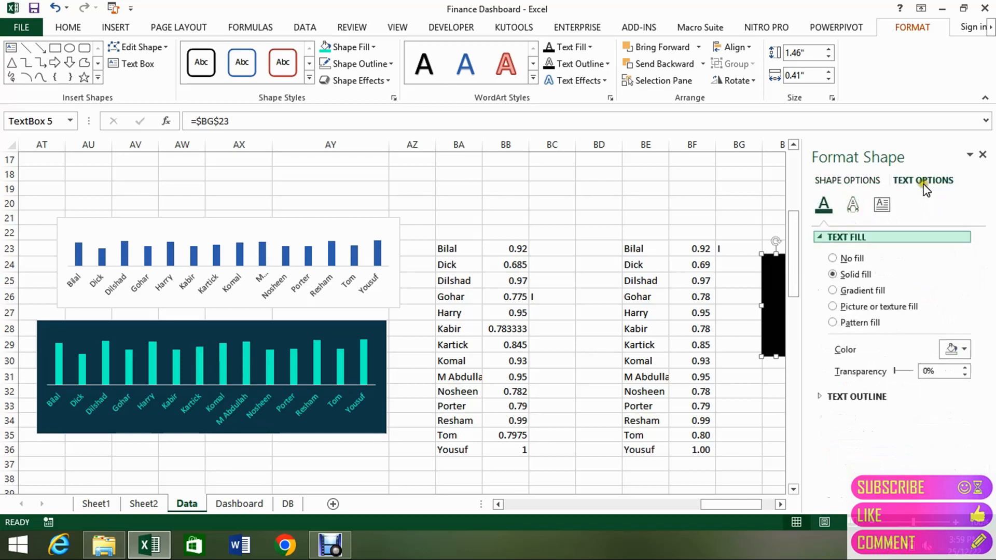
{"action": "left_click", "coordinate": [839, 290]}
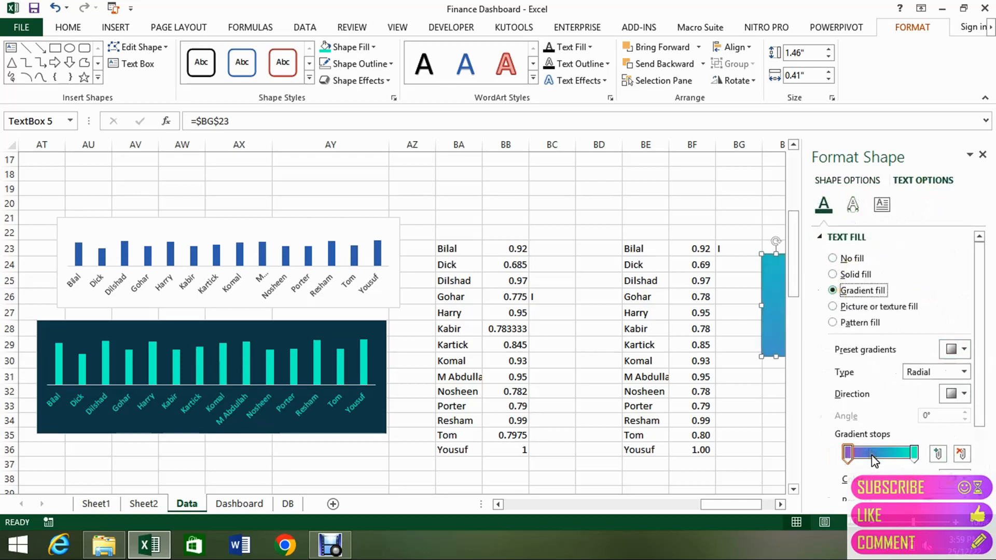
{"action": "mouse_move", "coordinate": [915, 454]}
{"action": "left_mouse_down"}
{"action": "mouse_move", "coordinate": [850, 459]}
{"action": "mouse_move", "coordinate": [918, 456]}
{"action": "left_mouse_up"}
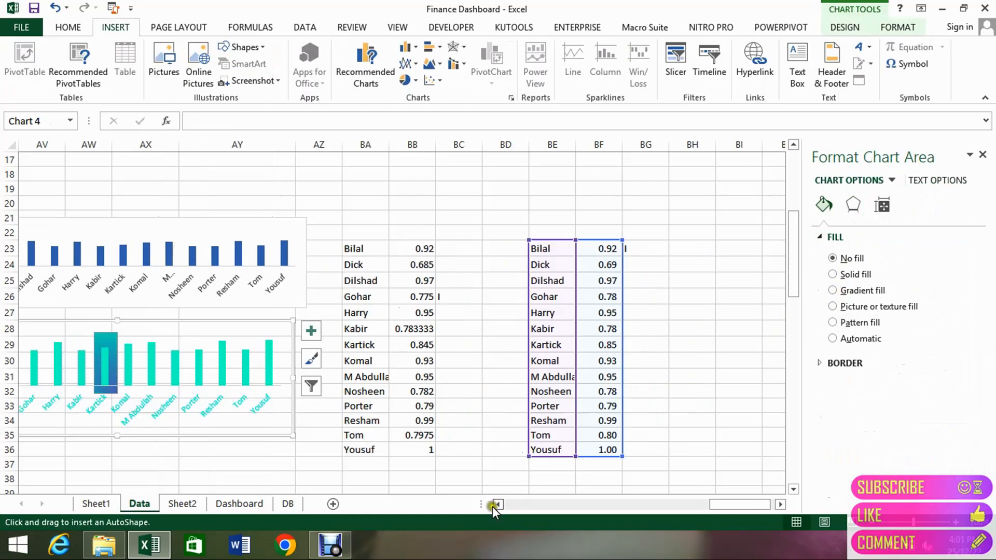
Draw a rectangle about 5.13" wide and 1.75" high over the teal column chart and fill it dark teal.
{"action": "left_click", "coordinate": [497, 504]}
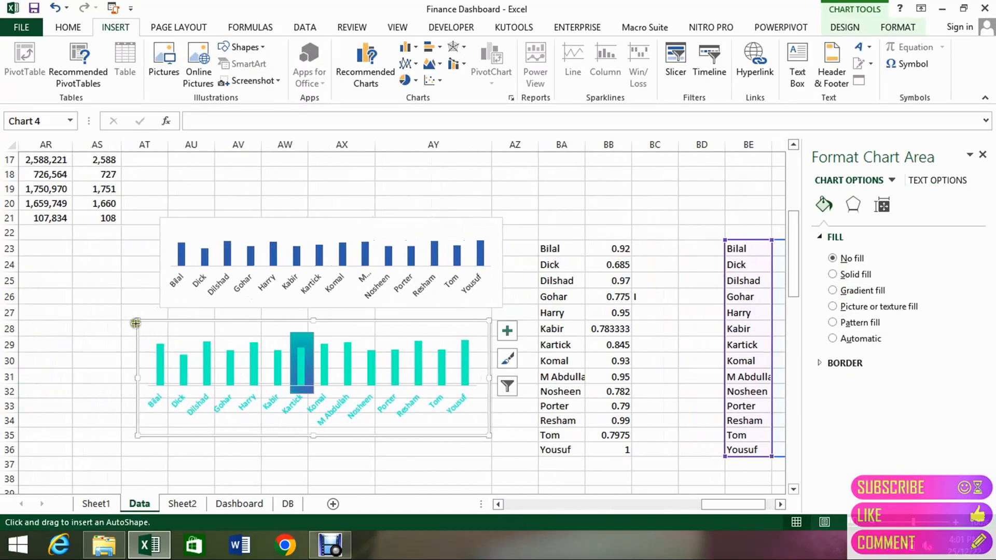
{"action": "left_click_drag", "start_coordinate": [133, 316], "coordinate": [492, 438]}
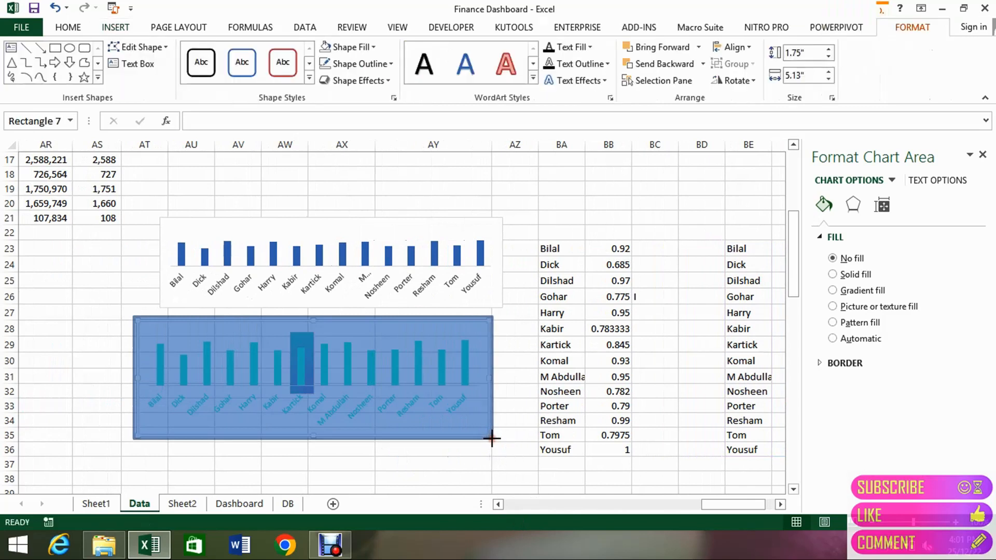
{"action": "left_click", "coordinate": [376, 48]}
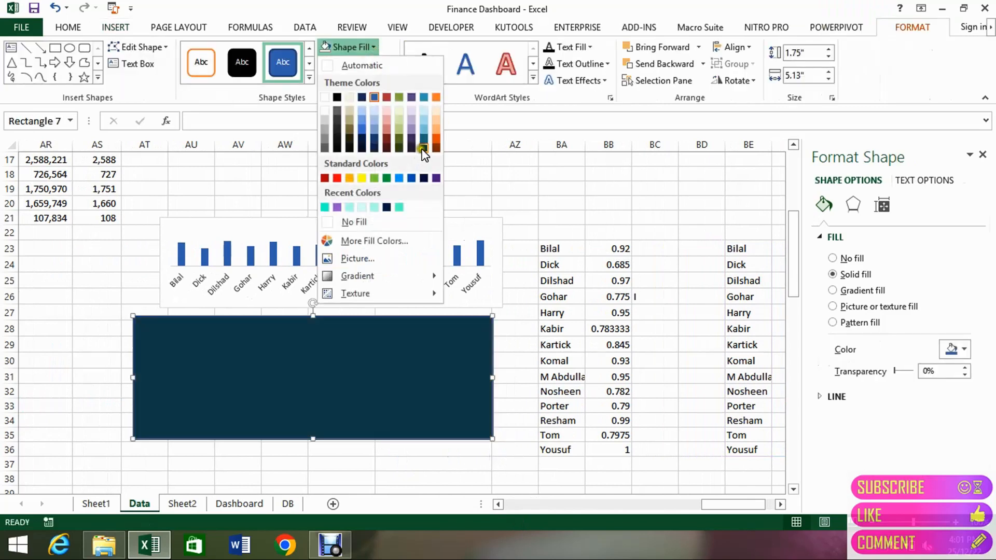
{"action": "left_click", "coordinate": [422, 151]}
Remove the rectangle's outline and send it backward behind the column chart and the highlight bar.
{"action": "left_click", "coordinate": [364, 63]}
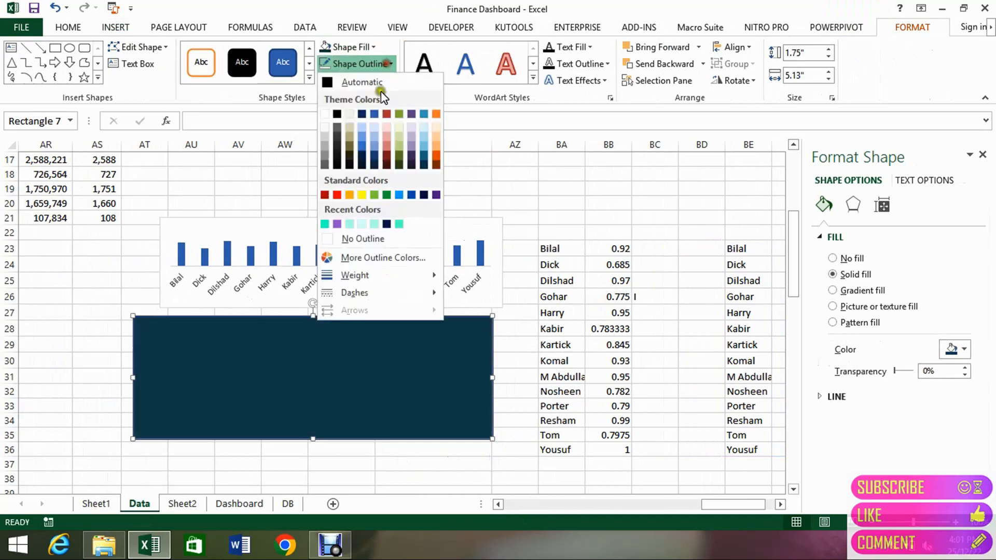
{"action": "left_click", "coordinate": [361, 236]}
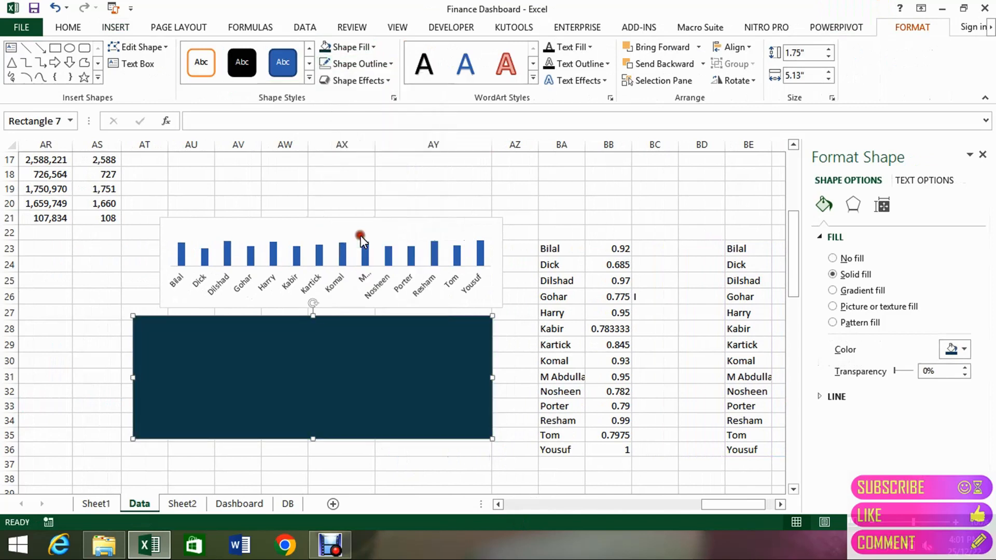
{"action": "left_click", "coordinate": [665, 69]}
{"action": "left_click", "coordinate": [664, 68]}
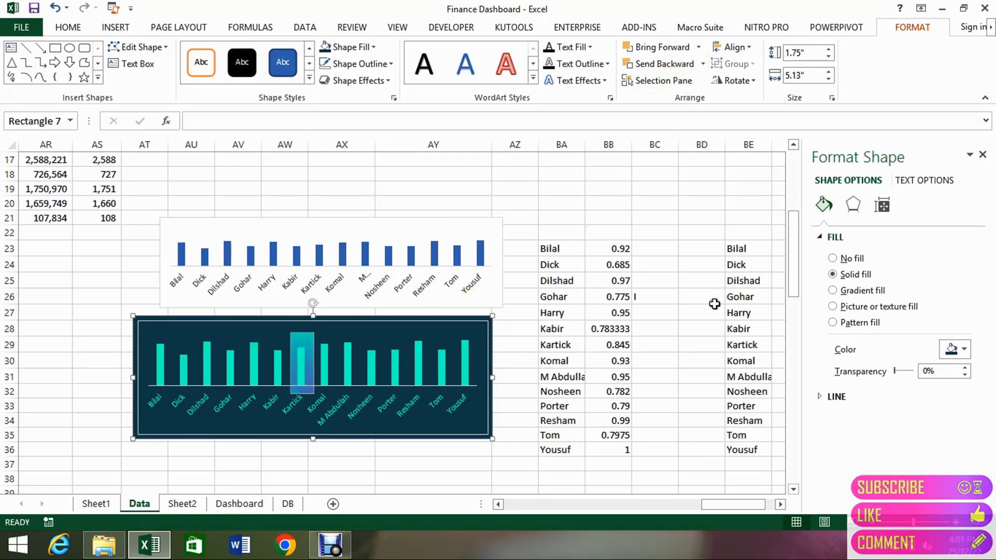
Go to the marker cells in column BG beside the customer ratings table.
{"action": "left_click", "coordinate": [746, 331]}
{"action": "key", "text": "Right"}
{"action": "key", "text": "Right"}
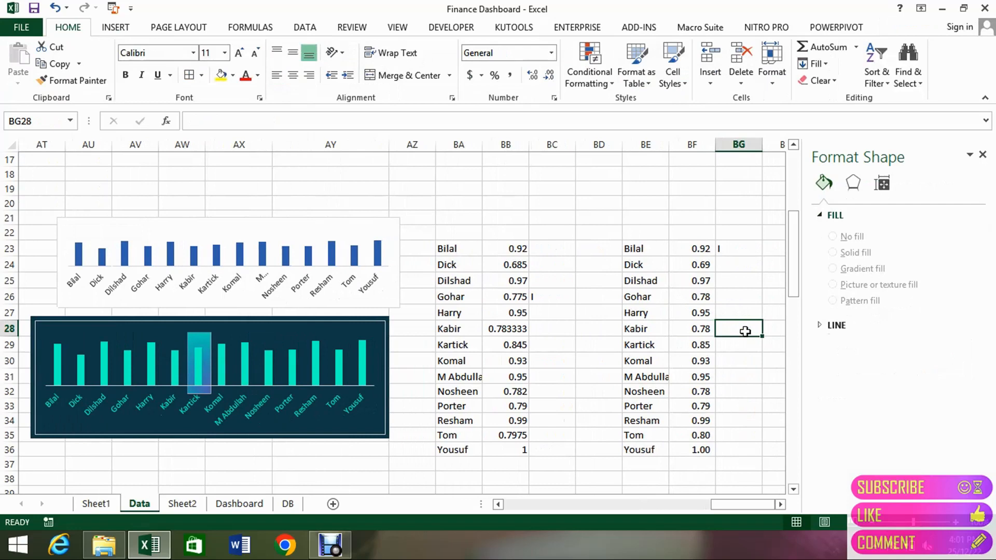
{"action": "key", "text": "Up"}
{"action": "key", "text": "Up"}
{"action": "key", "text": "Up"}
{"action": "key", "text": "Up"}
{"action": "key", "text": "Up"}
{"action": "key", "text": "Down"}
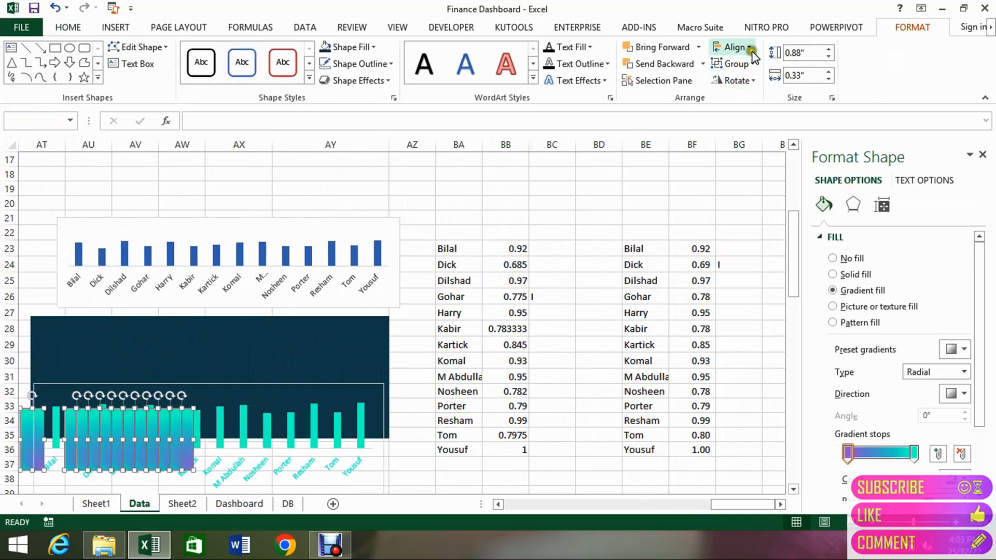
Distribute the selected gradient bars horizontally and move them up onto the dark rectangle.
{"action": "left_click", "coordinate": [750, 49]}
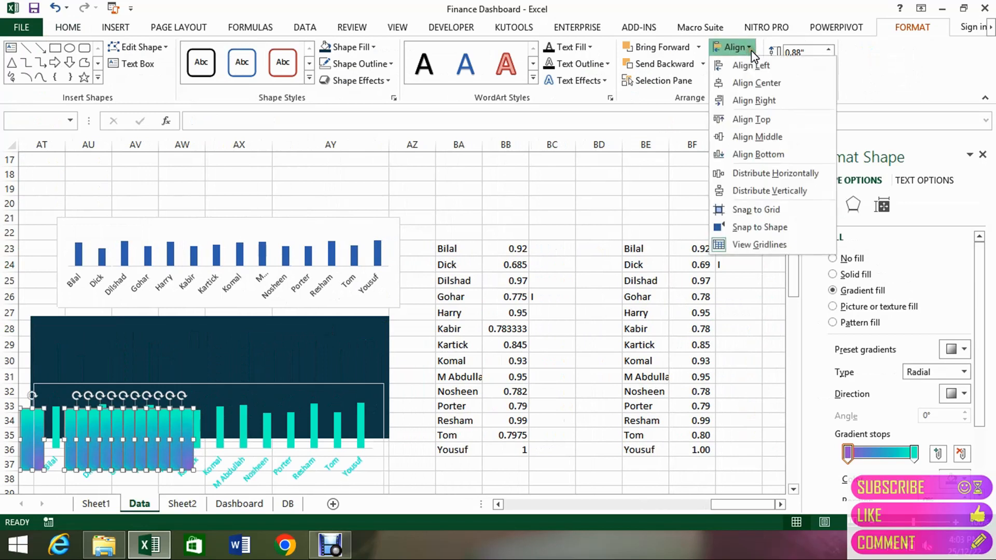
{"action": "left_click", "coordinate": [768, 174]}
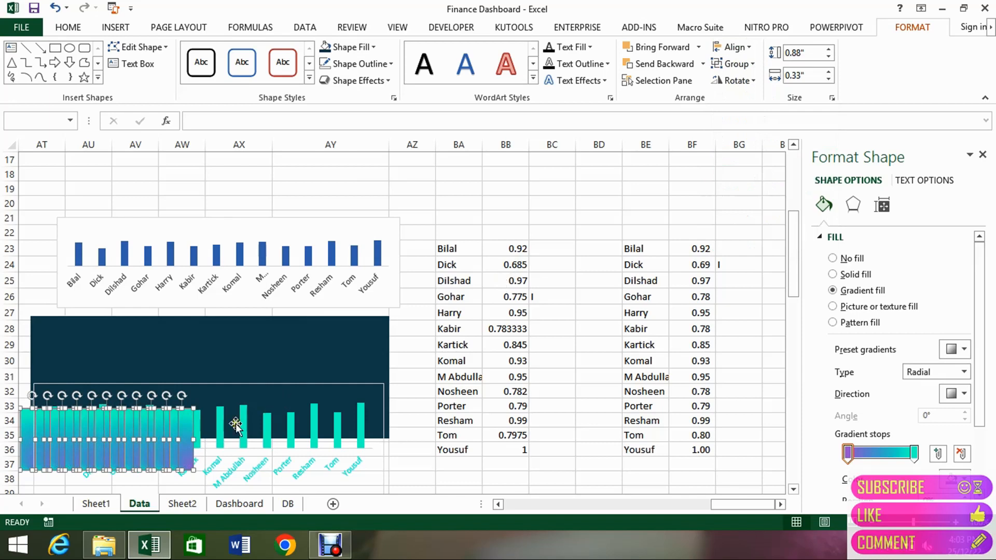
{"action": "left_click_drag", "start_coordinate": [188, 438], "coordinate": [267, 371]}
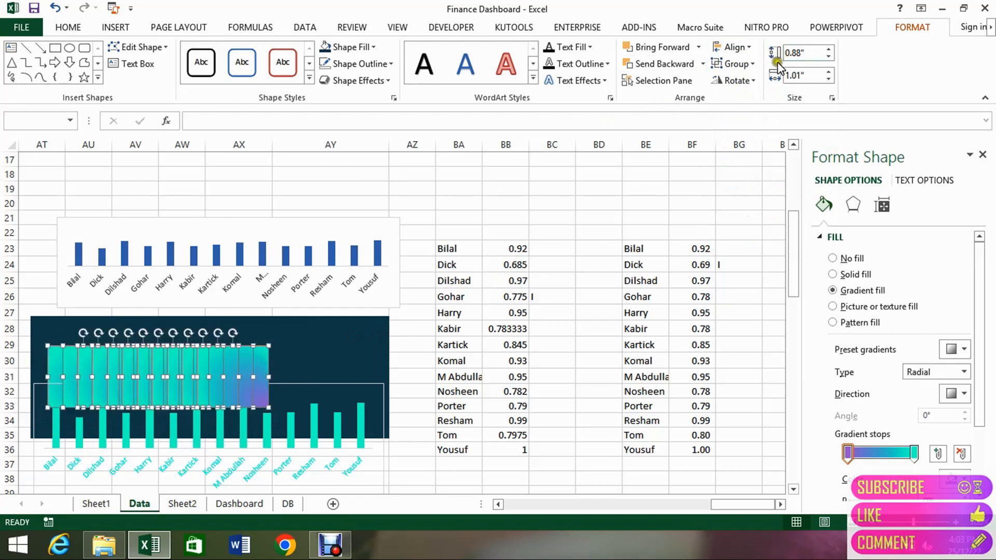
Try distributing the widened gradient bars horizontally, and undo the distribution and the widening.
{"action": "left_click", "coordinate": [748, 48]}
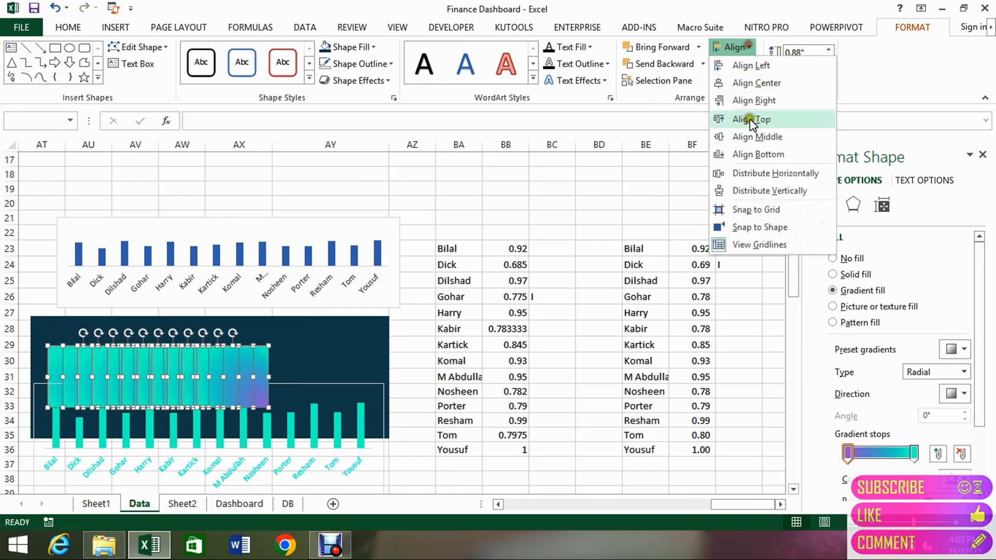
{"action": "left_click", "coordinate": [753, 173]}
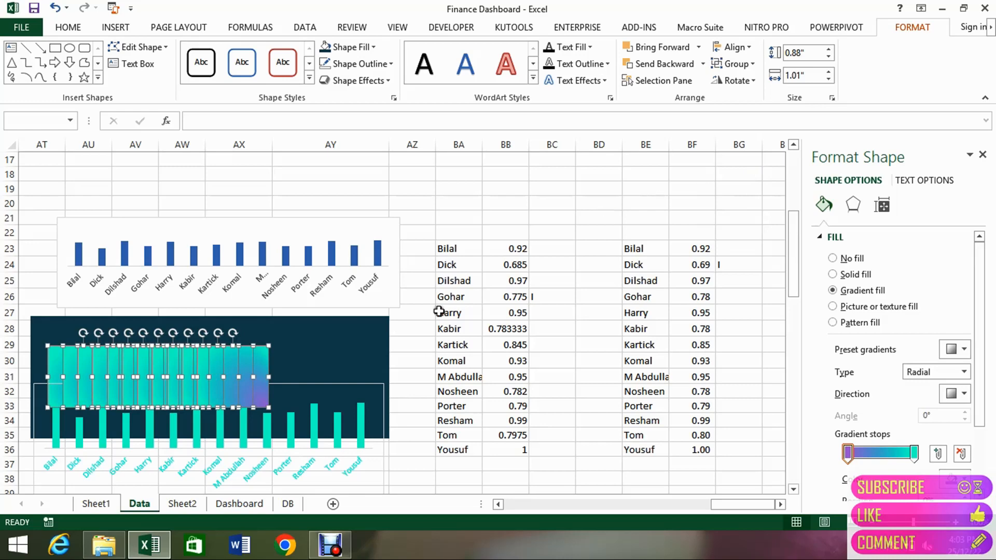
{"action": "left_click", "coordinate": [412, 343]}
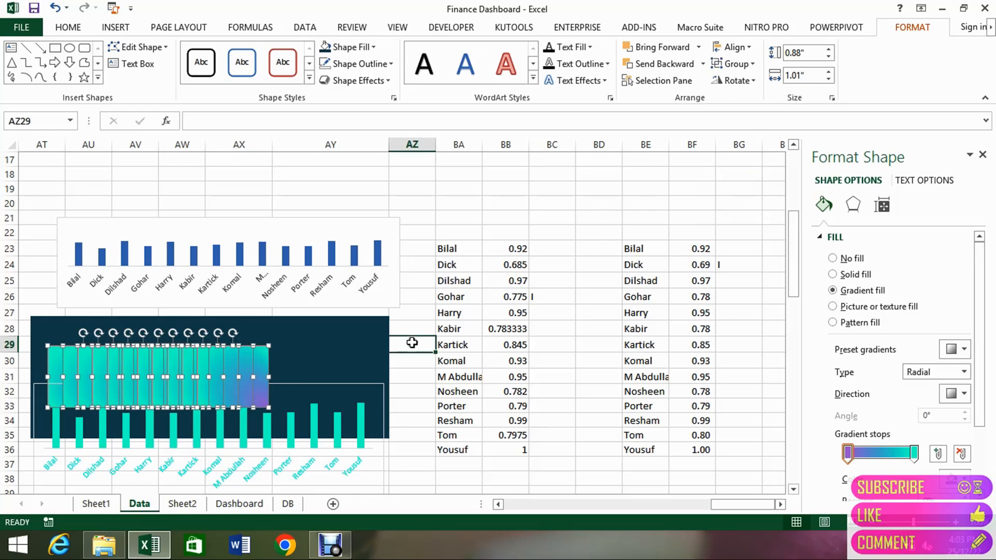
{"action": "left_click", "coordinate": [258, 366]}
{"action": "key", "text": "ctrl+z"}
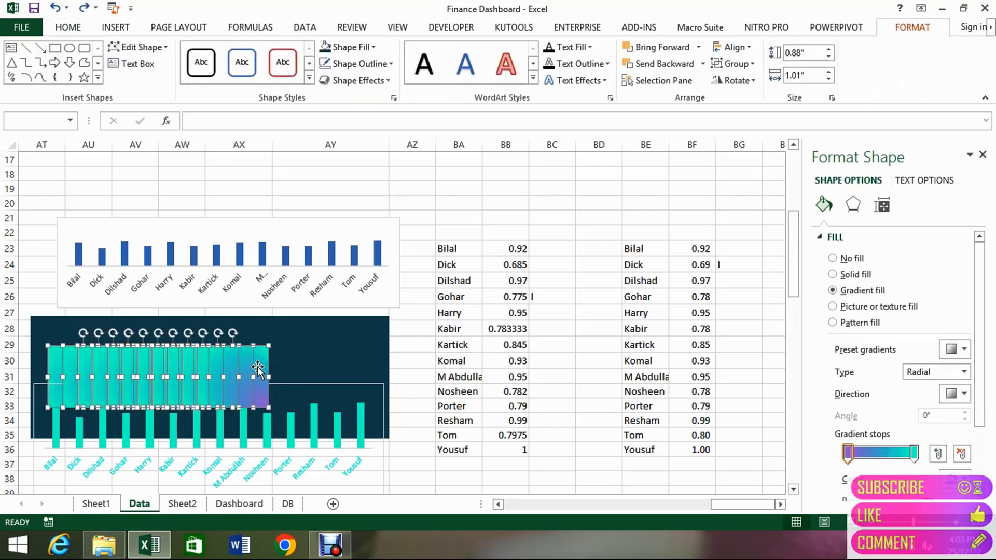
{"action": "key", "text": "ctrl+z"}
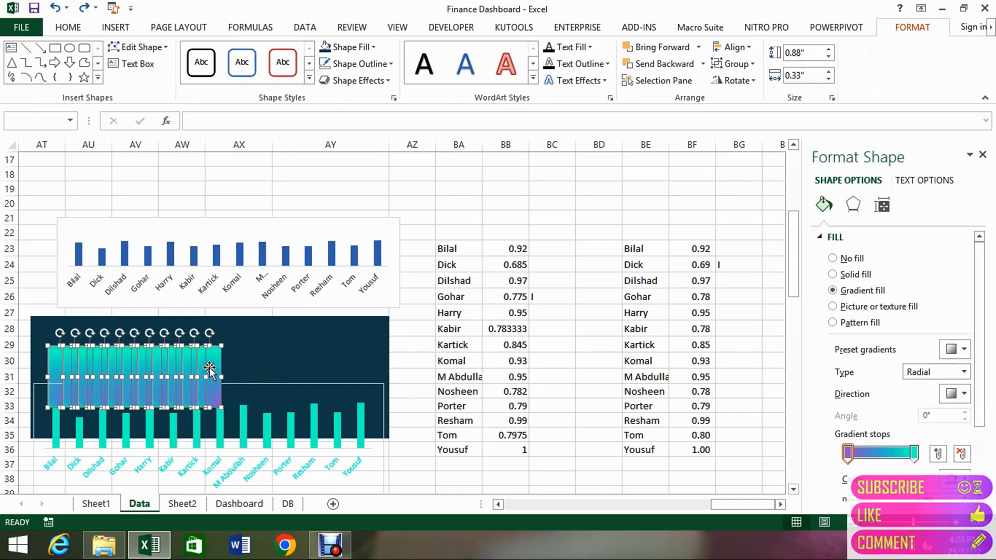
Shift the gradient bars to the right over the dark rectangle.
{"action": "left_click_drag", "start_coordinate": [213, 368], "coordinate": [255, 363]}
Select only the gradient bars over the dark rectangle, try aligning them by their bottom edges, and undo the alignment.
{"action": "left_click", "coordinate": [57, 368]}
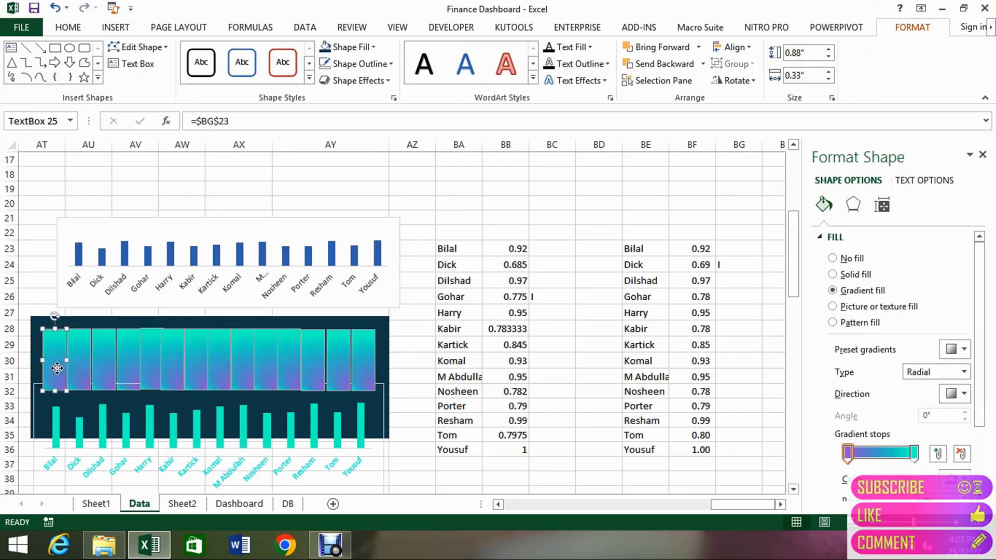
{"action": "key", "text": "ctrl+a"}
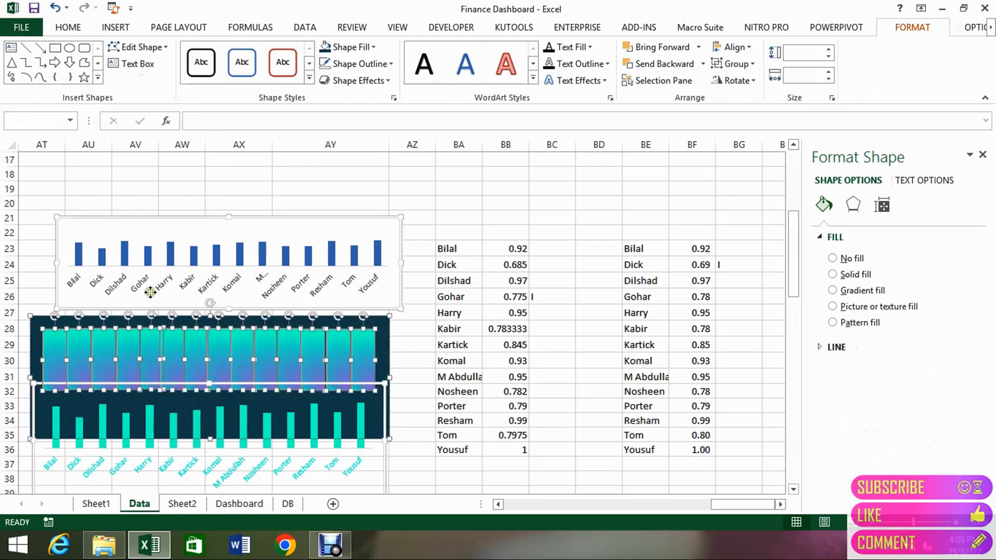
{"action": "left_click", "coordinate": [205, 236], "text": "ctrl"}
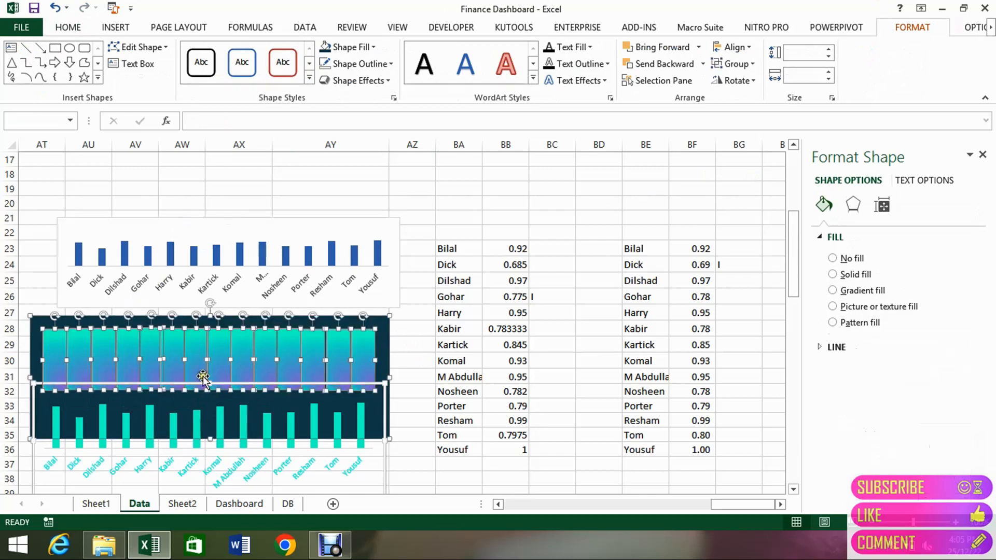
{"action": "left_click", "coordinate": [388, 348], "text": "ctrl"}
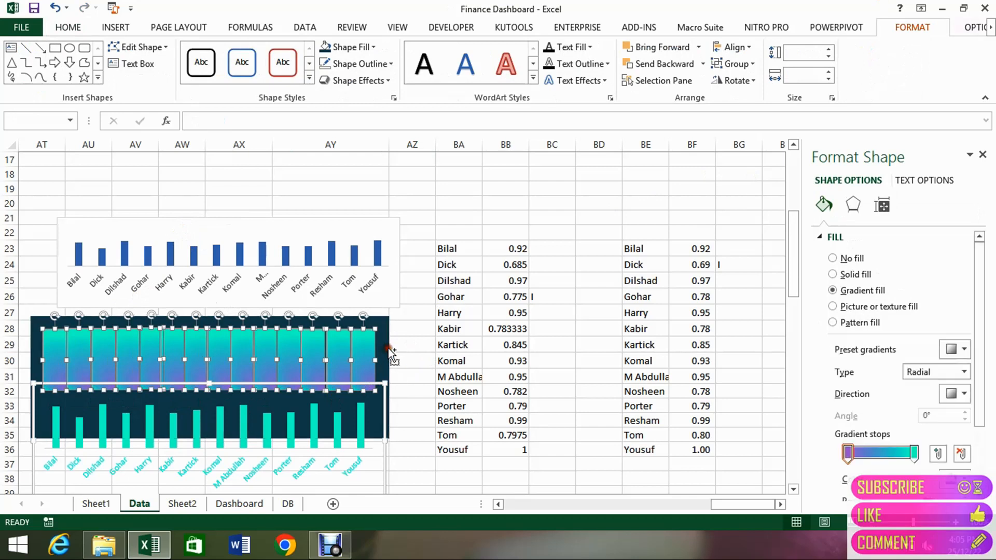
{"action": "left_click", "coordinate": [389, 348], "text": "ctrl"}
{"action": "left_click", "coordinate": [389, 349], "text": "ctrl"}
{"action": "left_click", "coordinate": [382, 396], "text": "ctrl"}
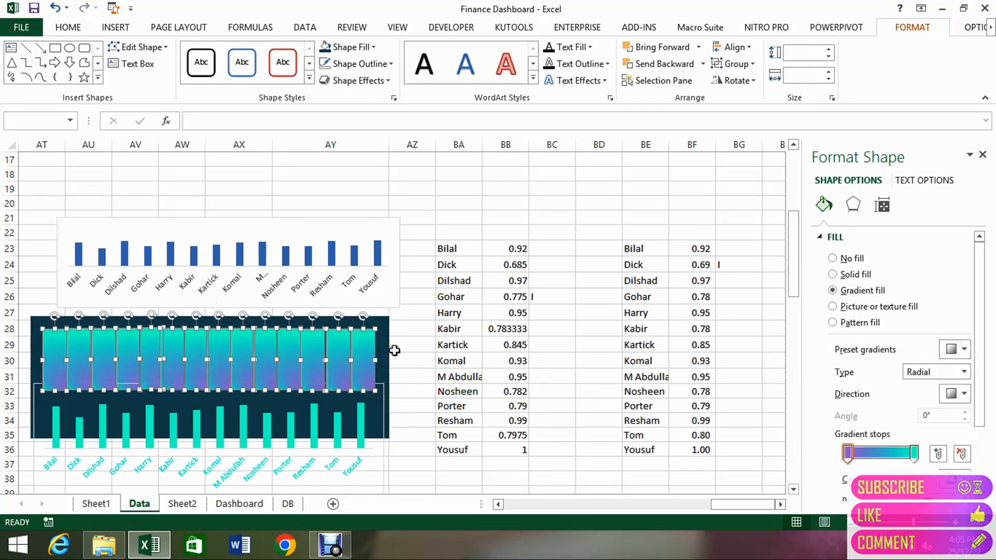
{"action": "left_click", "coordinate": [751, 47]}
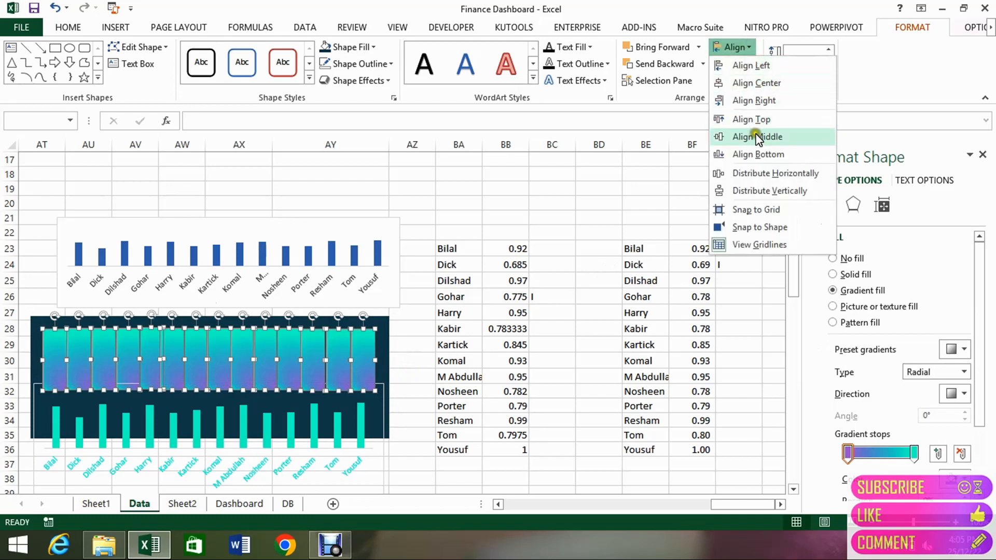
{"action": "left_click", "coordinate": [761, 158]}
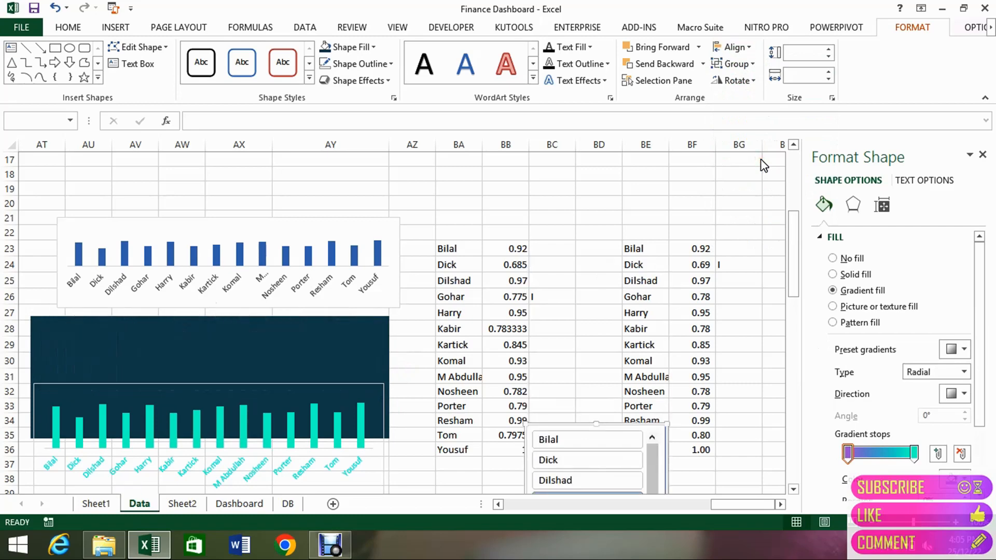
{"action": "key", "text": "ctrl+z"}
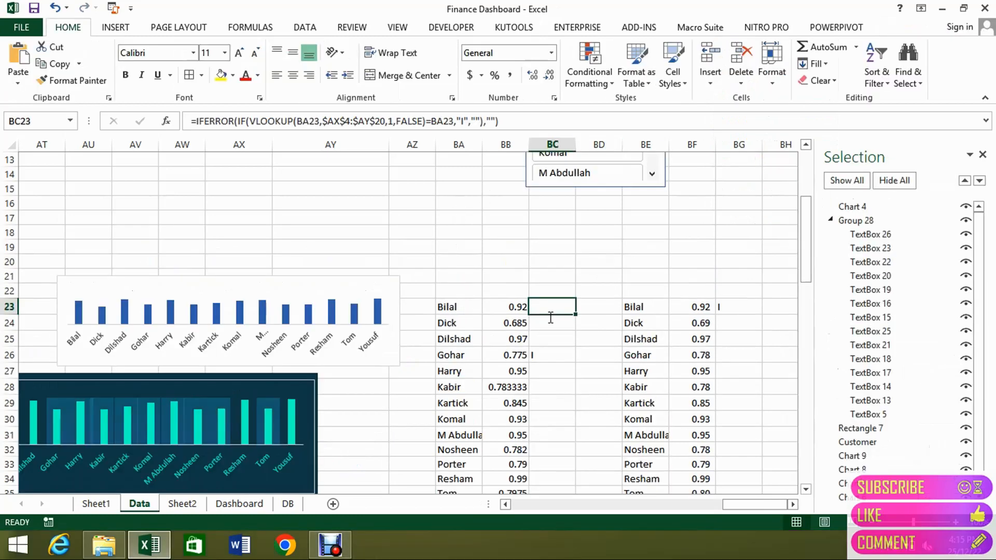
Start a formula in BG23 with VLOOKUP nested inside IF and IFERROR, using BE23 as the lookup value.
{"action": "key", "text": "Right"}
{"action": "key", "text": "Right"}
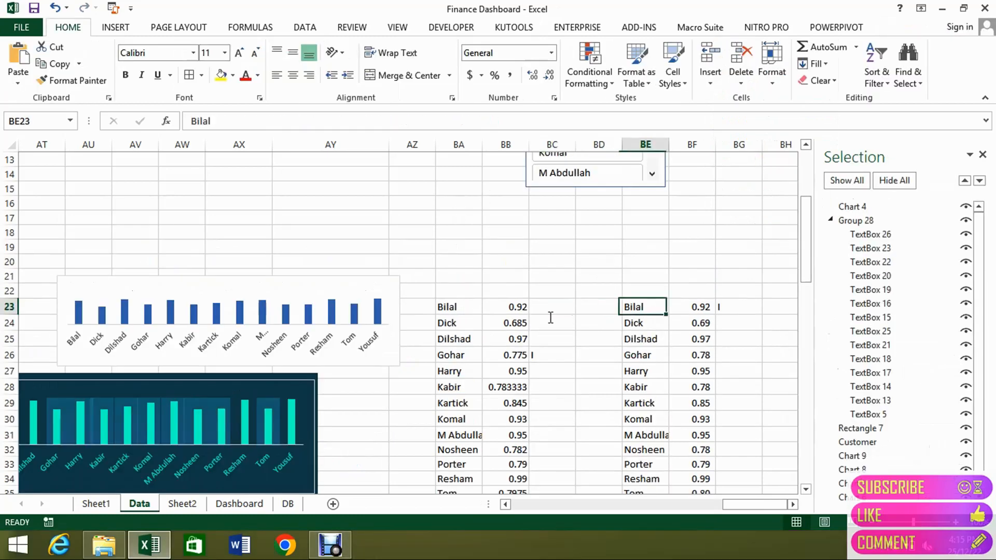
{"action": "key", "text": "Right"}
{"action": "key", "text": "Right"}
{"action": "type", "text": "=if"}
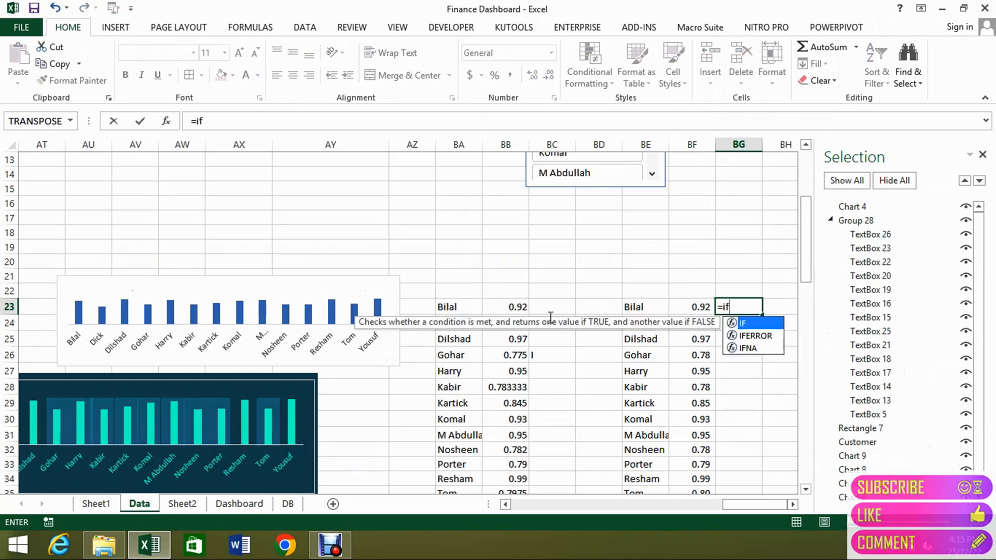
{"action": "key", "text": "Down"}
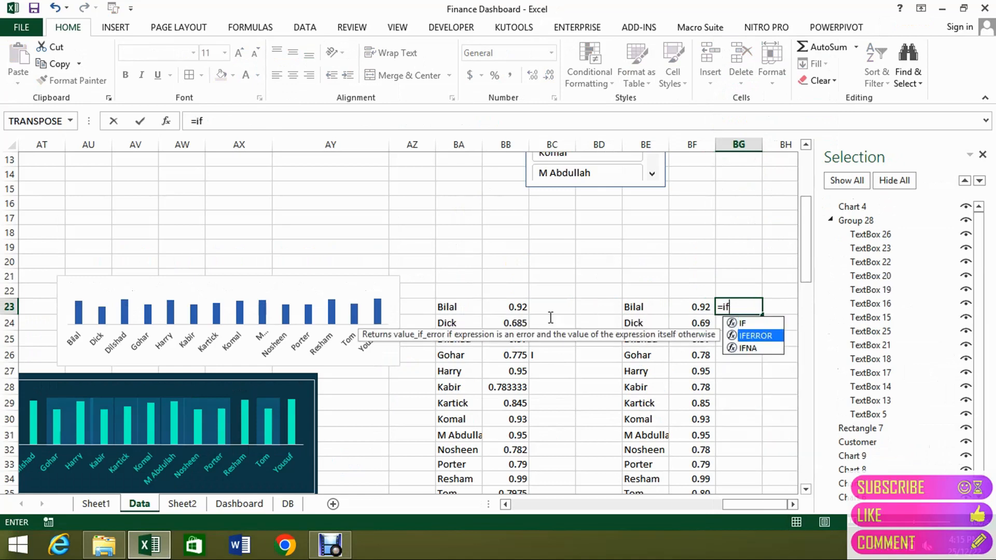
{"action": "key", "text": "Tab"}
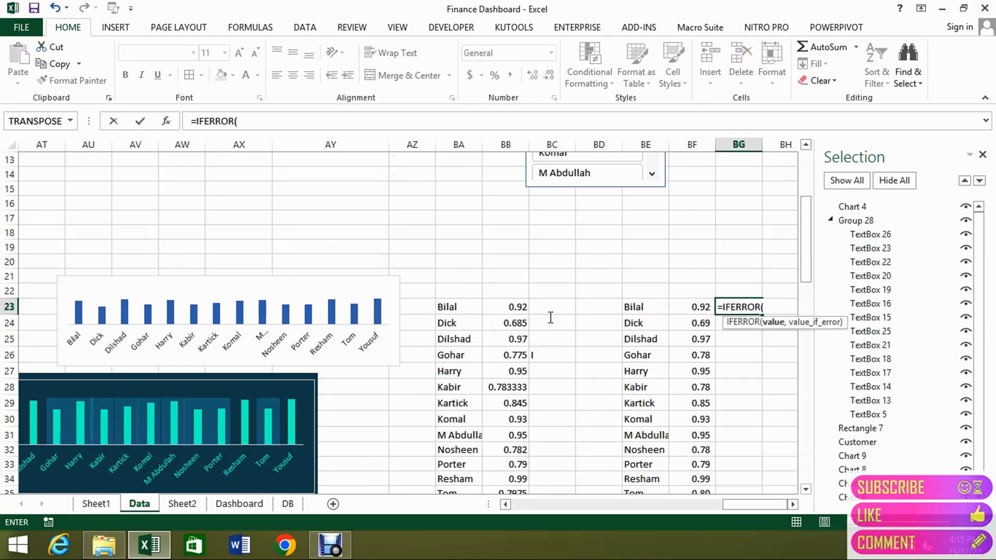
{"action": "type", "text": "if"}
{"action": "key", "text": "Tab"}
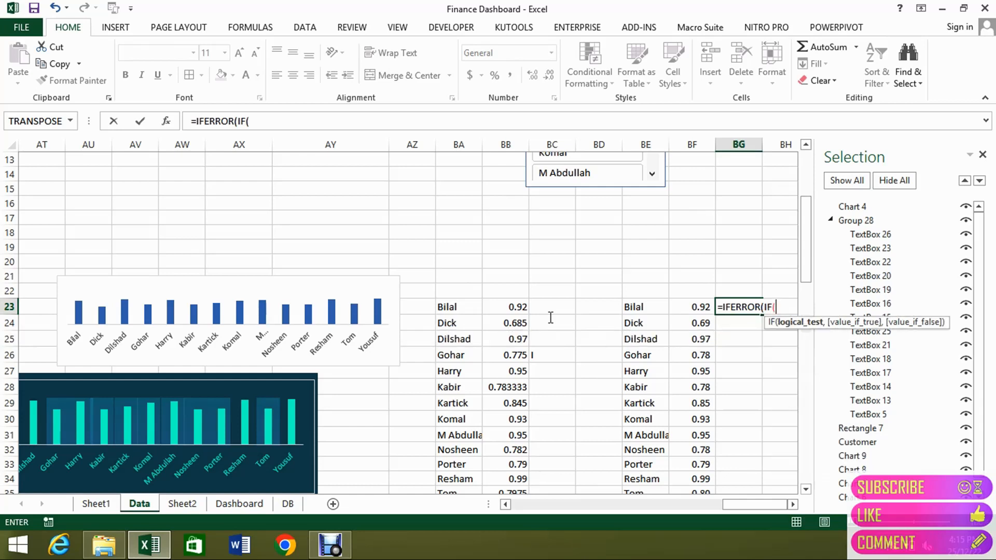
{"action": "type", "text": "vl"}
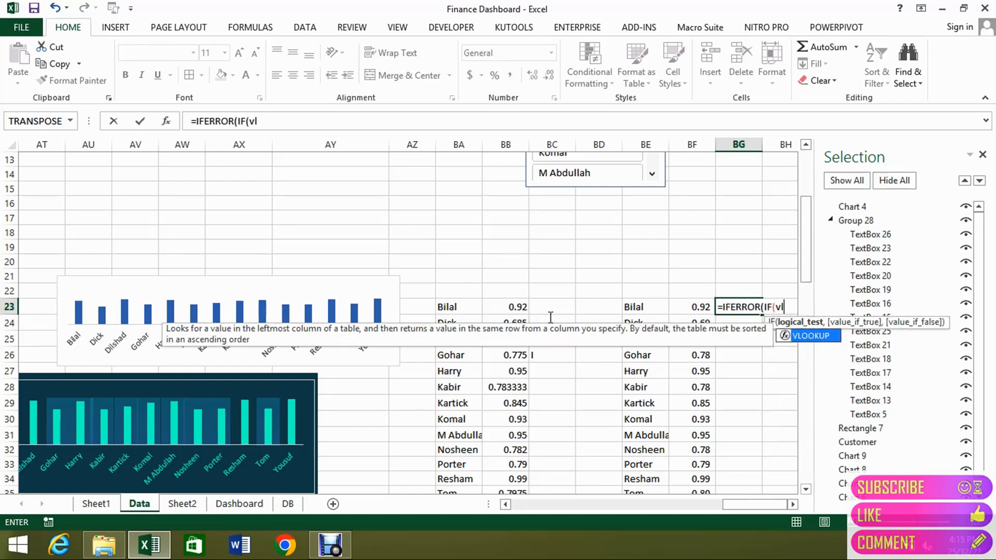
{"action": "key", "text": "Tab"}
{"action": "key", "text": "Left"}
{"action": "key", "text": "Left"}
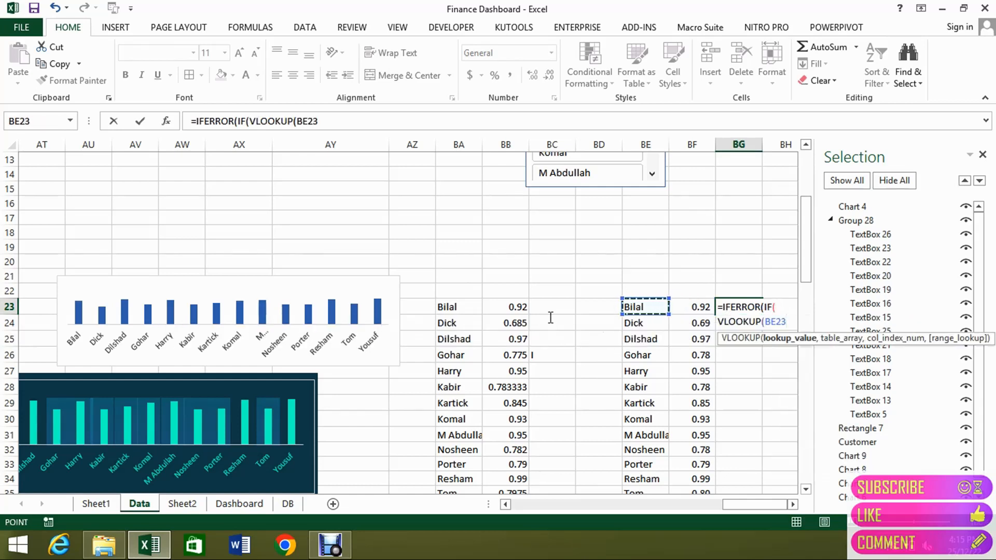
Set the VLOOKUP table array to the absolute range $AX$4:$AY$20 covering the credit rating pivot table.
{"action": "type", "text": ","}
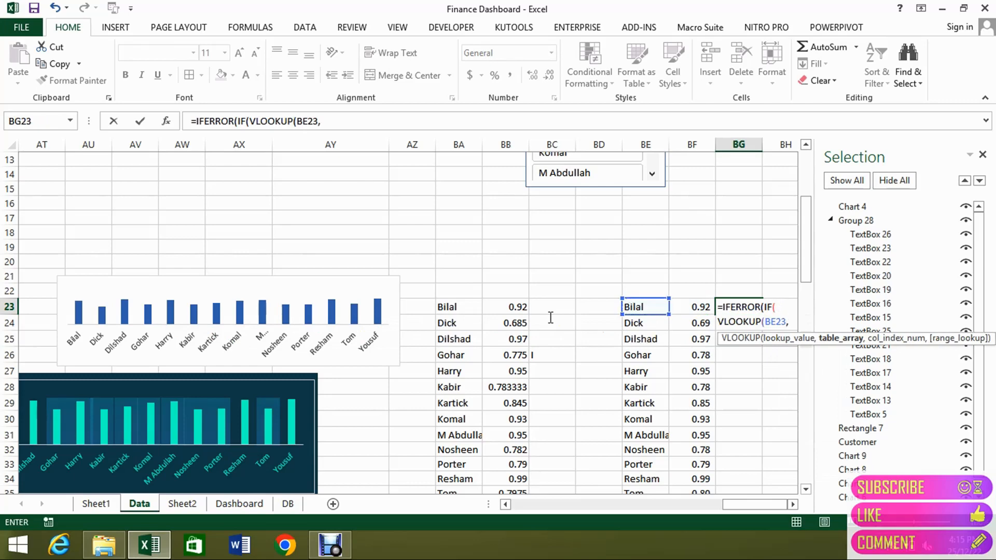
{"action": "key", "text": "Left"}
{"action": "key", "text": "Left"}
{"action": "key", "text": "Left"}
{"action": "key", "text": "Left"}
{"action": "key", "text": "Left"}
{"action": "key", "text": "Left"}
{"action": "key", "text": "Left"}
{"action": "key", "text": "Left"}
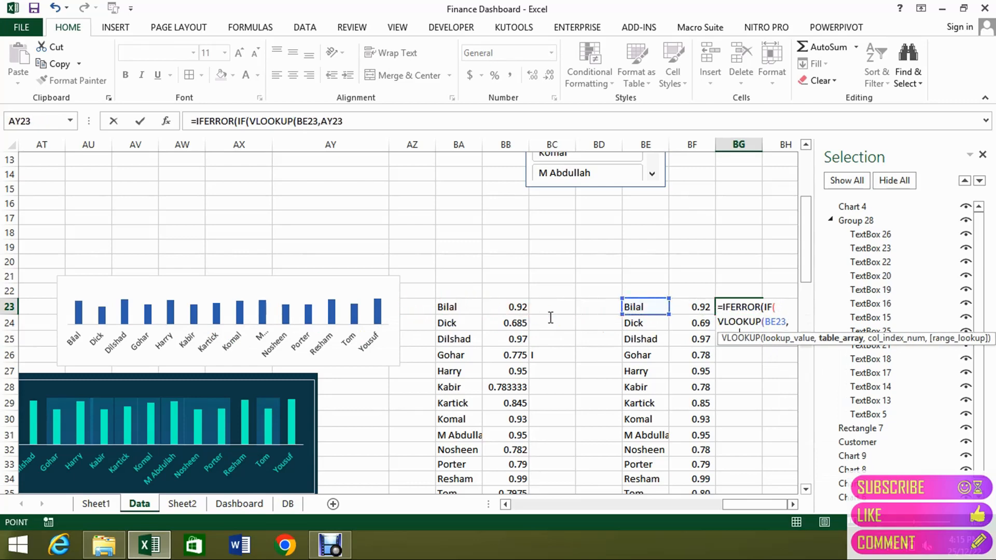
{"action": "key", "text": "Left"}
{"action": "key", "text": "ctrl+Up"}
{"action": "key", "text": "Right"}
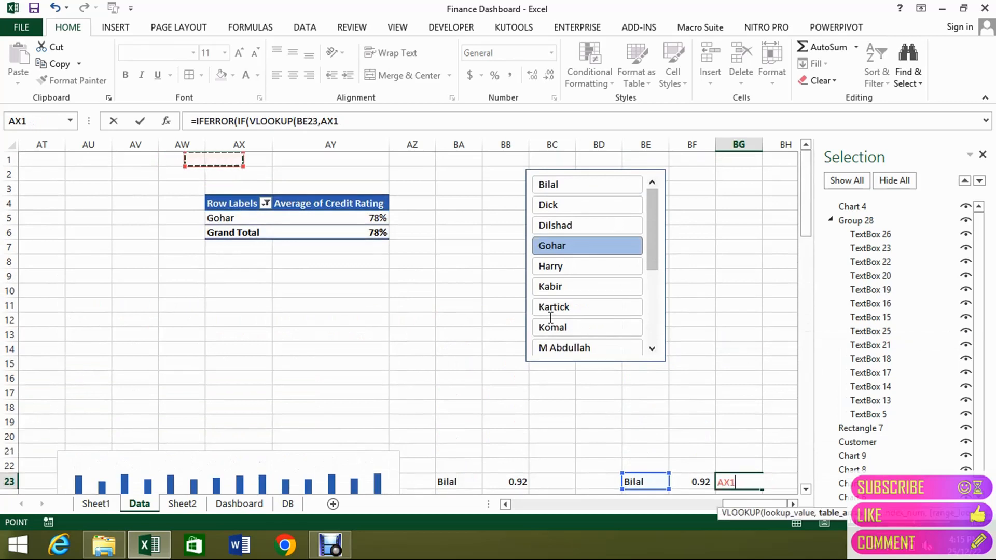
{"action": "key", "text": "Down"}
{"action": "key", "text": "Down"}
{"action": "key", "text": "Down"}
{"action": "key", "text": "shift+Right"}
{"action": "key", "text": "shift+Down"}
{"action": "key", "text": "shift+Down"}
{"action": "key", "text": "shift+Down"}
{"action": "key", "text": "shift+Down"}
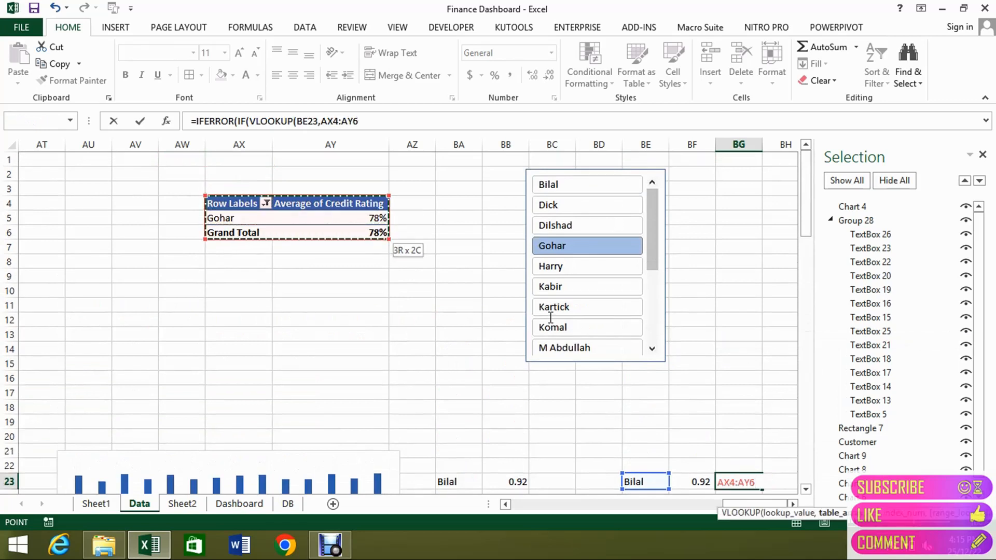
{"action": "key", "text": "shift+Down"}
{"action": "key", "text": "shift+Down"}
{"action": "key", "text": "shift+Down"}
{"action": "key", "text": "shift+Down"}
{"action": "key", "text": "shift+Down"}
{"action": "key", "text": "shift+Down"}
{"action": "key", "text": "shift+Down"}
{"action": "key", "text": "shift+Down"}
{"action": "key", "text": "shift+Down"}
{"action": "key", "text": "shift+Down"}
{"action": "key", "text": "shift+Down"}
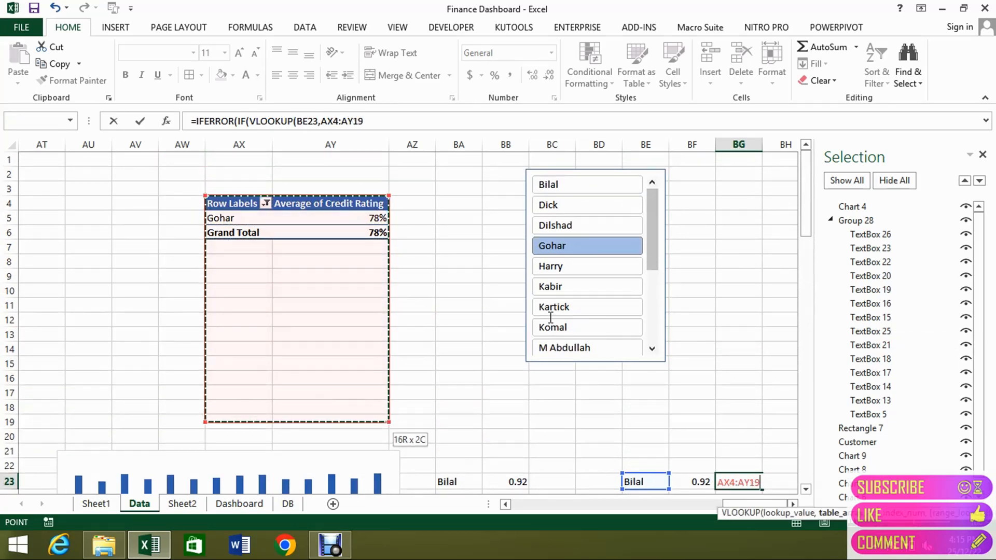
{"action": "key", "text": "shift+Down"}
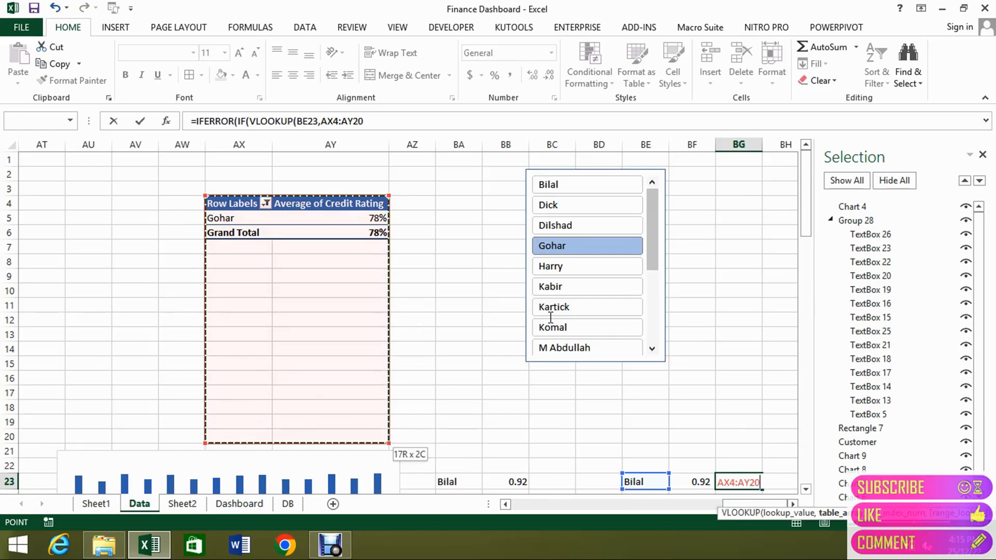
{"action": "key", "text": "F4"}
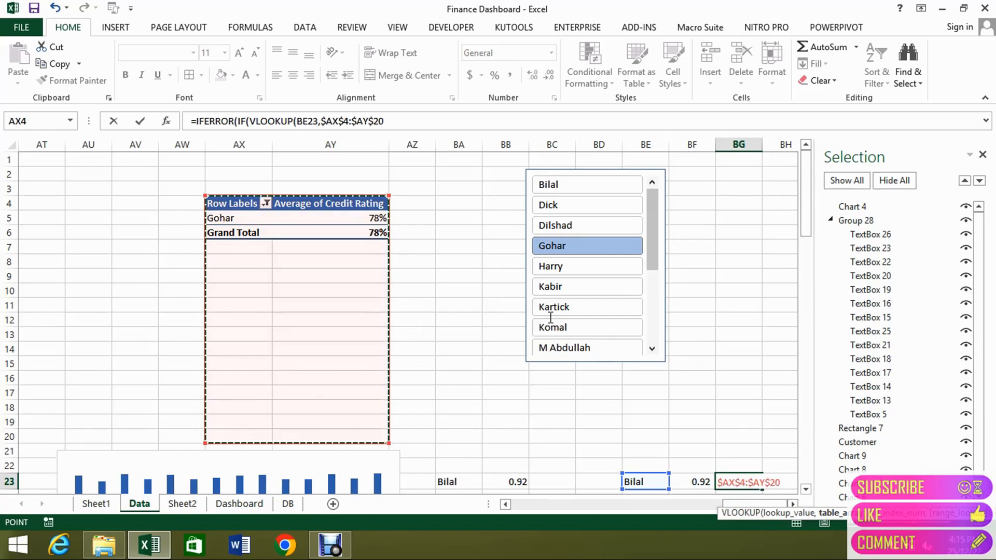
Complete the VLOOKUP with column index 1 and FALSE for exact match, and compare its result with BE23.
{"action": "type", "text": ",1,"}
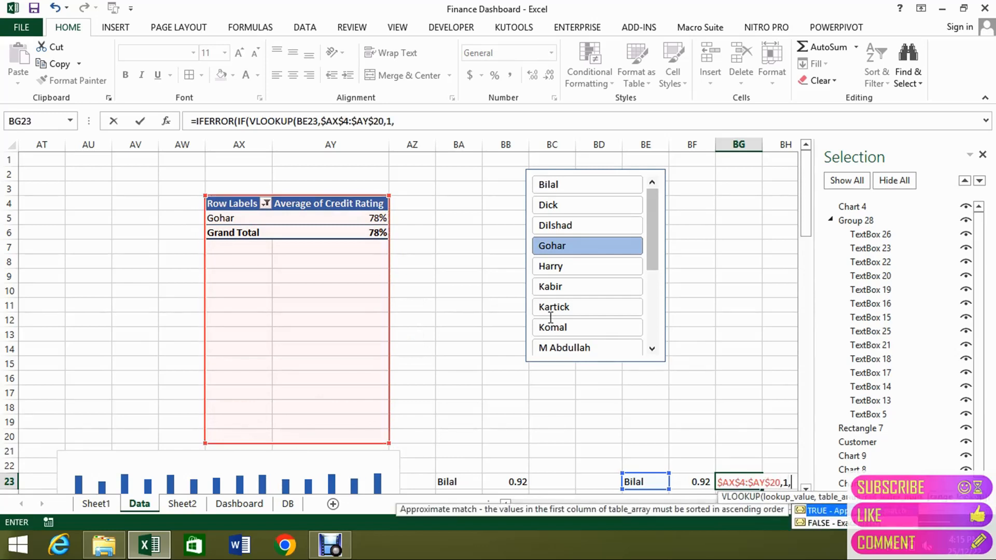
{"action": "type", "text": "FALSE"}
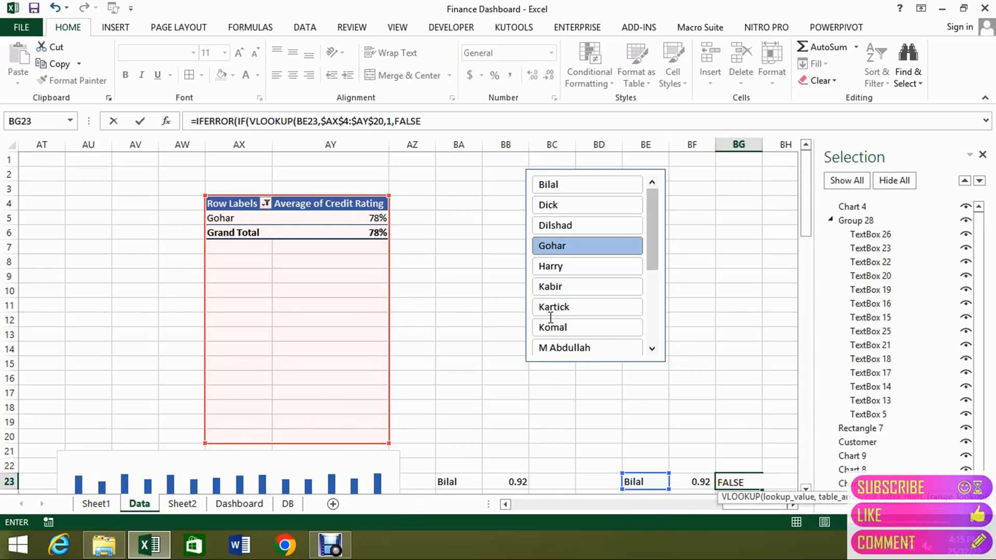
{"action": "type", "text": ")="}
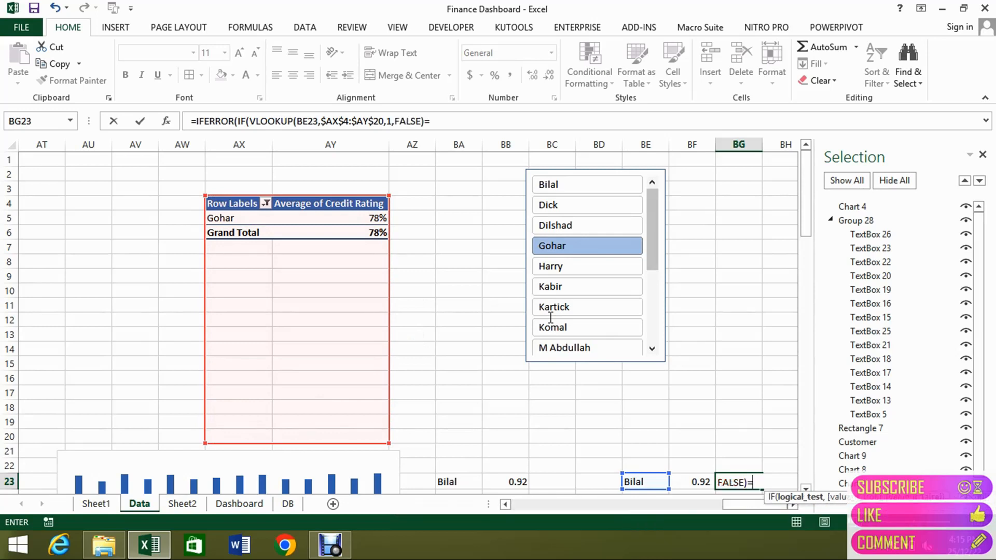
{"action": "left_click", "coordinate": [634, 482]}
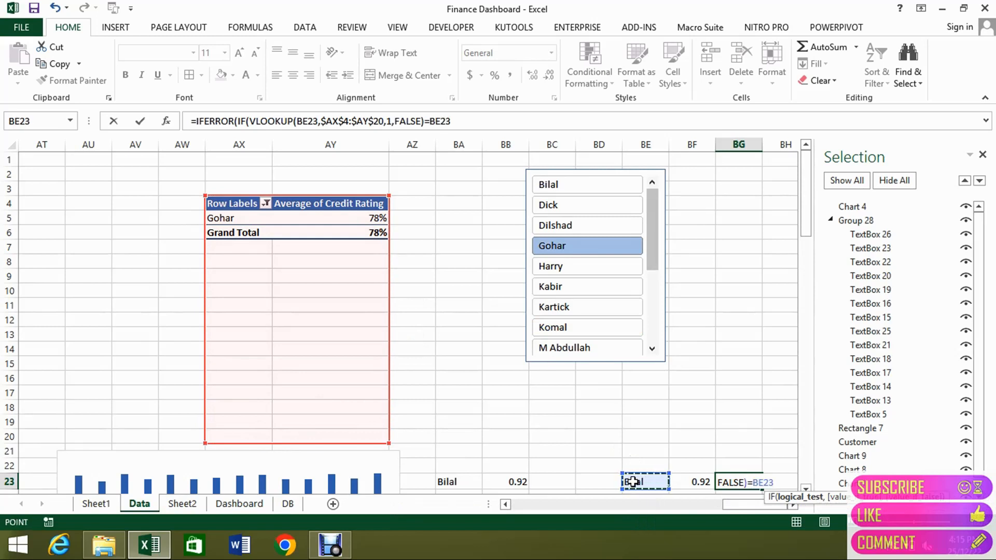
Finish the BG23 formula so IF returns "I" or empty text "", with "" as the IFERROR fallback.
{"action": "type", "text": ",\"I\","}
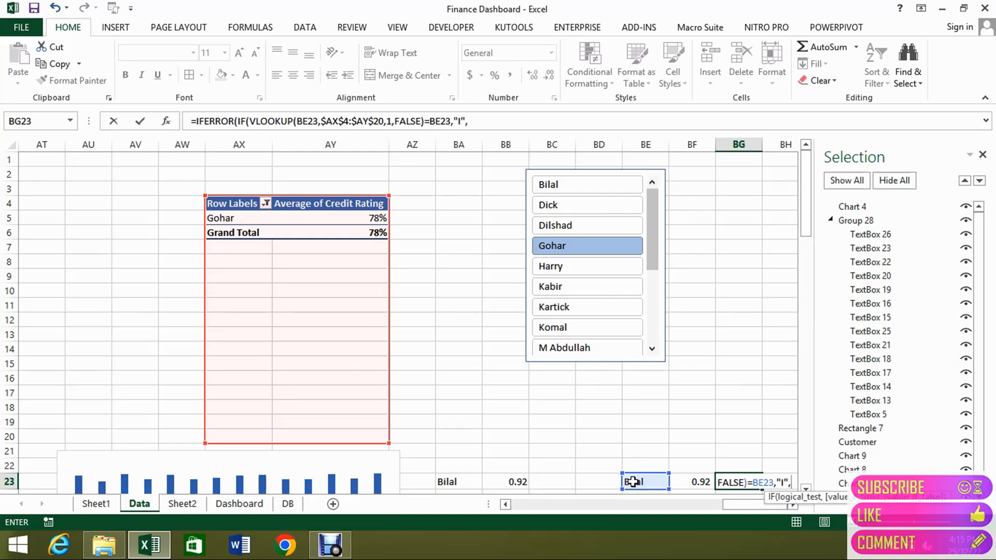
{"action": "type", "text": "\"\""}
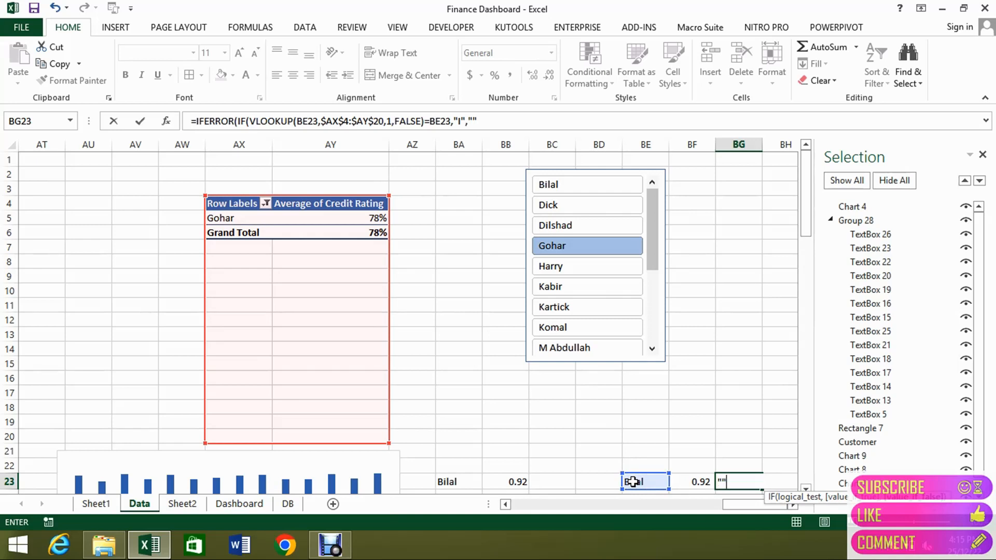
{"action": "type", "text": "))"}
{"action": "key", "text": "Return"}
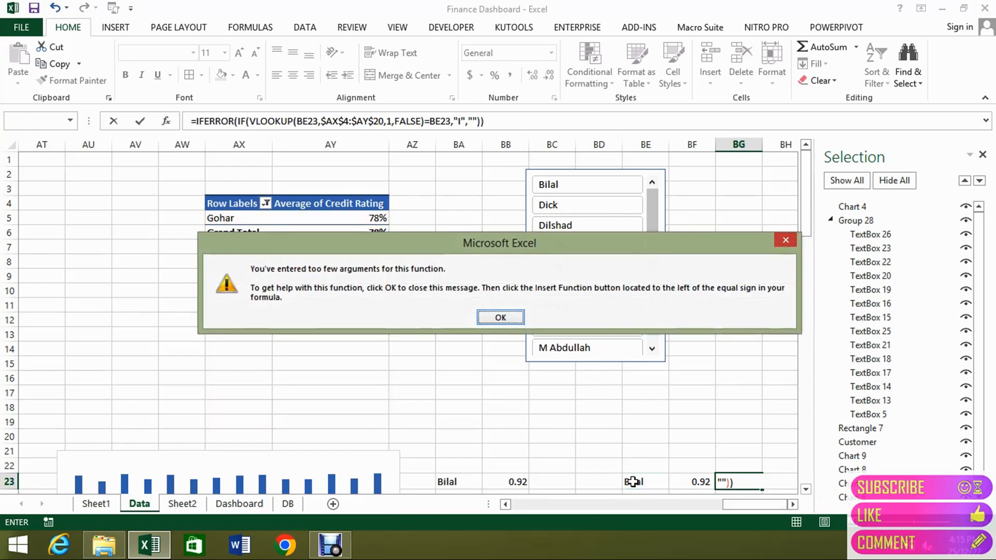
{"action": "key", "text": "Return"}
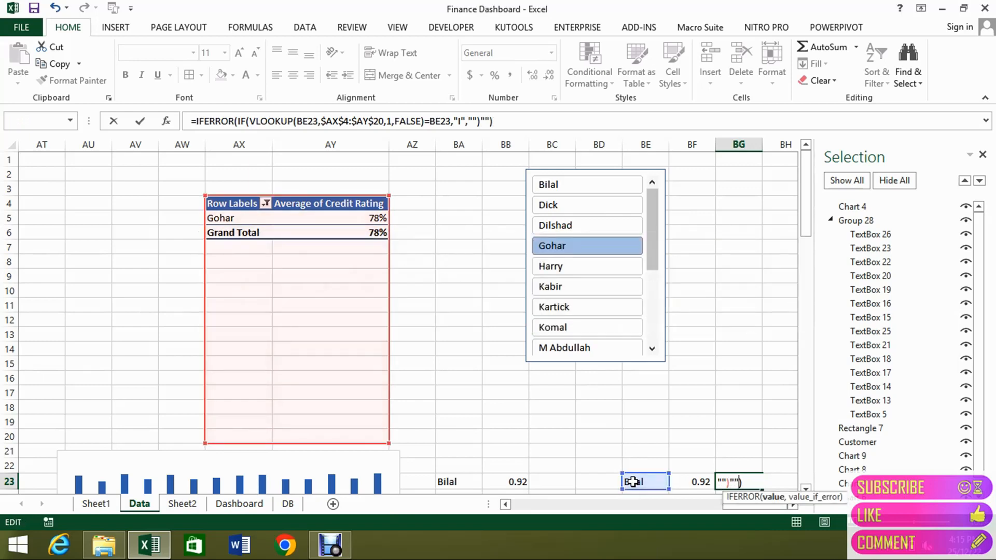
{"action": "key", "text": "Return"}
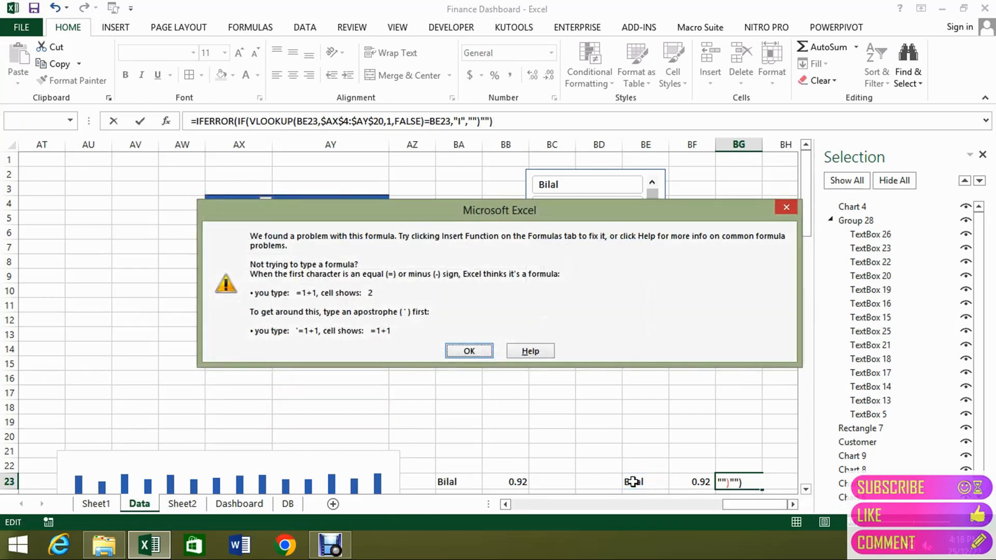
{"action": "key", "text": "Return"}
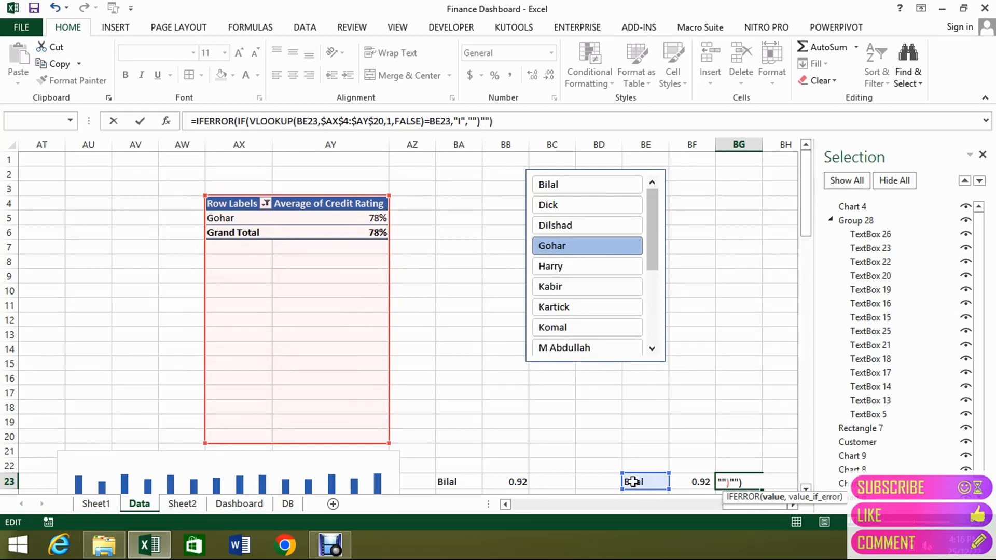
{"action": "type", "text": ","}
{"action": "key", "text": "Return"}
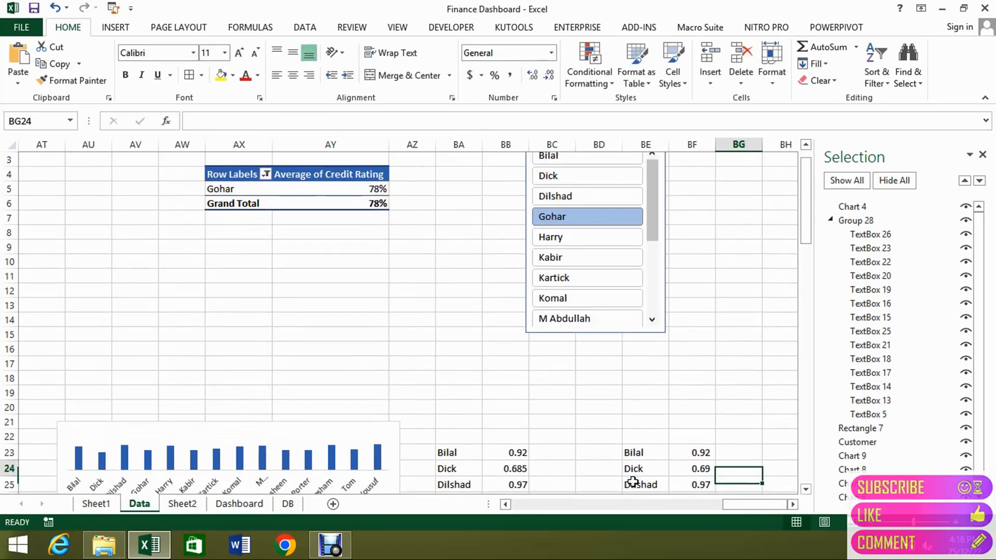
Fill the marker formula from BG23 down through BG36 beside the customer ratings.
{"action": "key", "text": "Up"}
{"action": "key", "text": "shift+Down"}
{"action": "key", "text": "shift+Down"}
{"action": "key", "text": "shift+Down"}
{"action": "key", "text": "shift+Down"}
{"action": "key", "text": "shift+Down"}
{"action": "key", "text": "shift+Down"}
{"action": "key", "text": "shift+Down"}
{"action": "key", "text": "shift+Down"}
{"action": "key", "text": "shift+Down"}
{"action": "key", "text": "shift+Down"}
{"action": "key", "text": "shift+Down"}
{"action": "key", "text": "shift+Down"}
{"action": "key", "text": "shift+Down"}
{"action": "key", "text": "shift+Down"}
{"action": "key", "text": "shift+Down"}
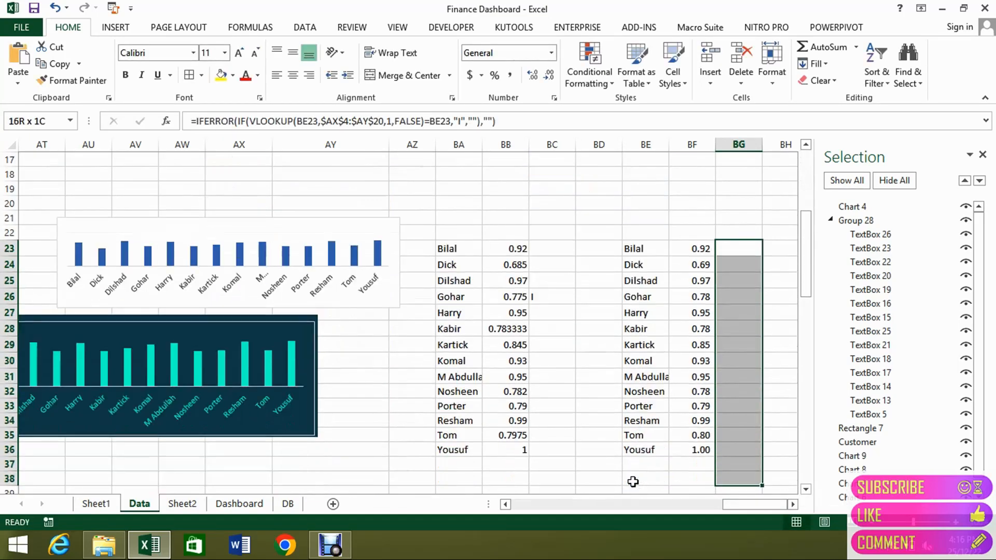
{"action": "key", "text": "shift+Up"}
{"action": "key", "text": "shift+Up"}
{"action": "key", "text": "ctrl+d"}
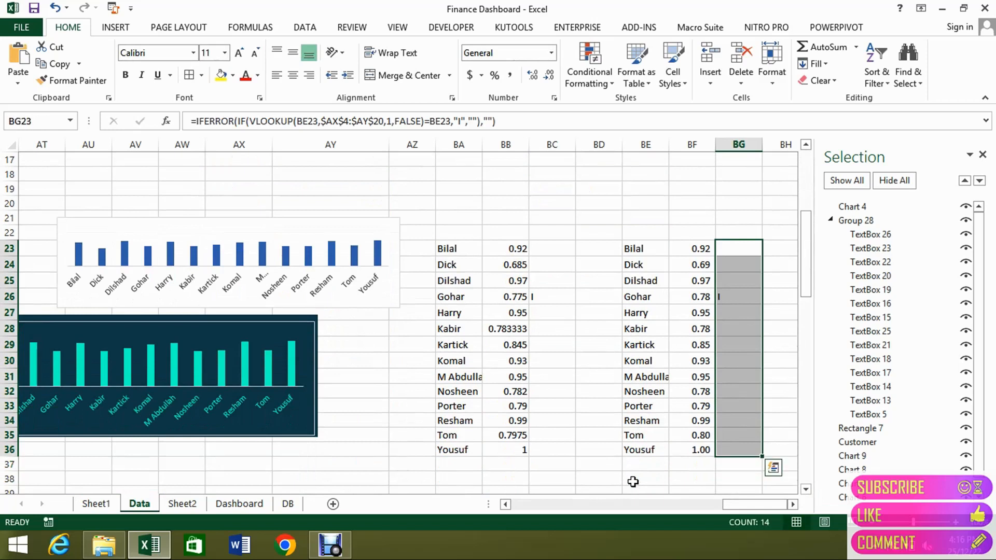
Check the marker cells in column BG and go to the matching marker formula in BC26.
{"action": "key", "text": "Down"}
{"action": "key", "text": "Down"}
{"action": "key", "text": "Down"}
{"action": "key", "text": "Down"}
{"action": "key", "text": "Up"}
{"action": "key", "text": "Left"}
{"action": "key", "text": "Left"}
{"action": "key", "text": "Left"}
{"action": "key", "text": "Left"}
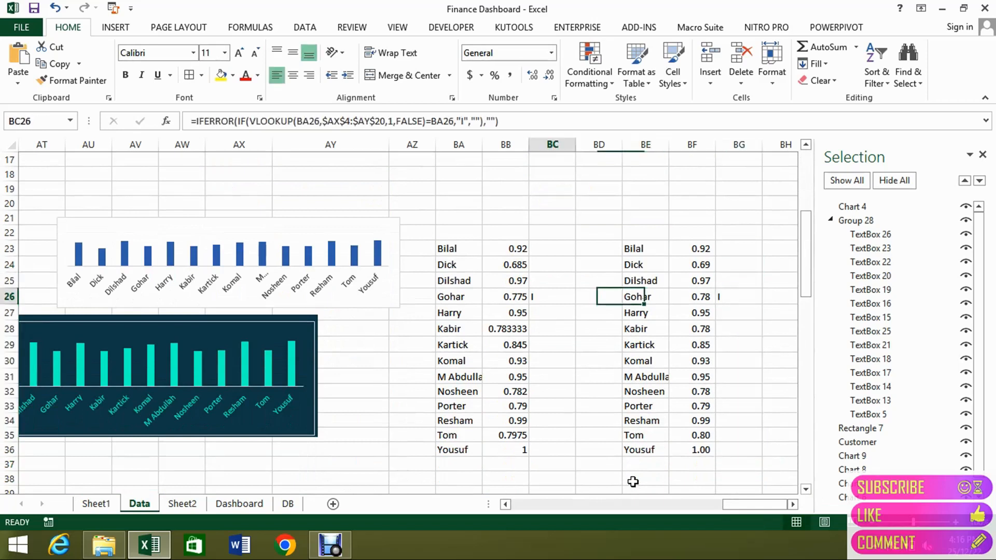
Examine the customer rating chart and the cell link of TextBox 18 in Group 28.
{"action": "key", "text": "Left"}
{"action": "key", "text": "Left"}
{"action": "key", "text": "Left"}
{"action": "key", "text": "Left"}
{"action": "key", "text": "Left"}
{"action": "key", "text": "Left"}
{"action": "key", "text": "Left"}
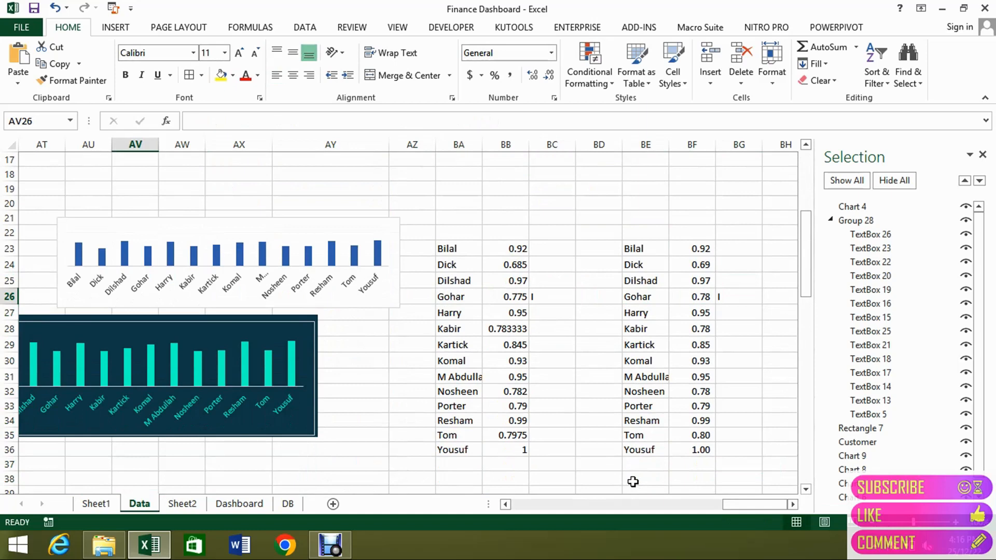
{"action": "key", "text": "Left"}
{"action": "key", "text": "Left"}
{"action": "key", "text": "Left"}
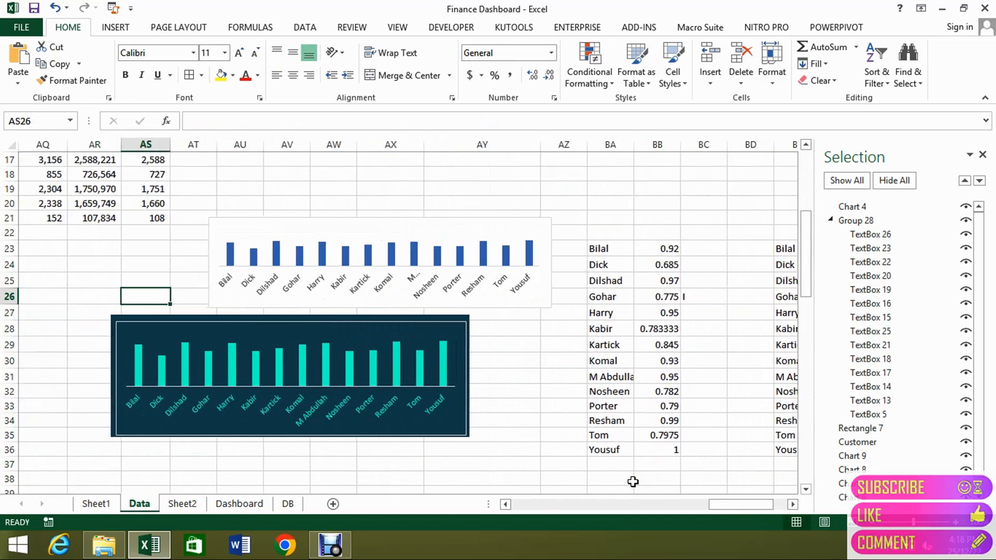
{"action": "left_click", "coordinate": [431, 372]}
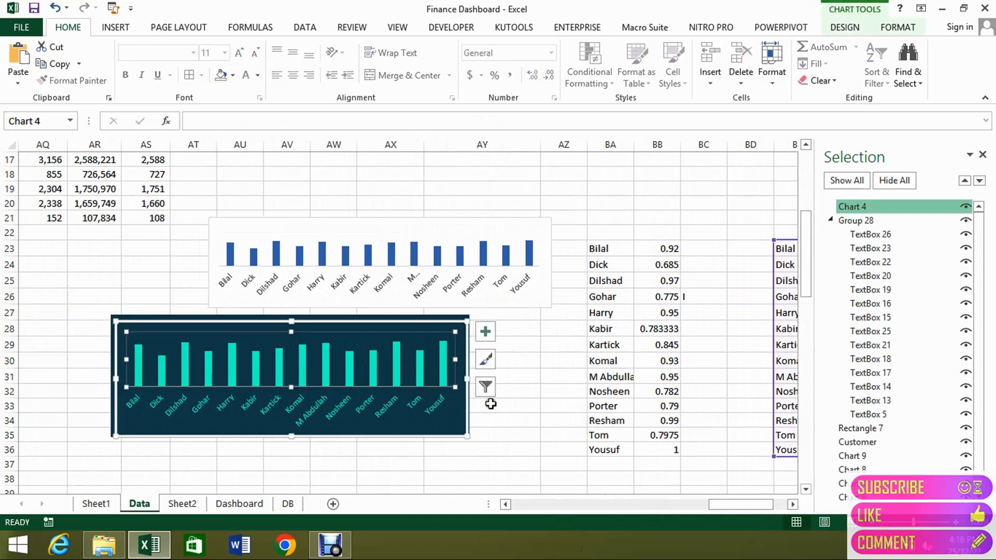
{"action": "mouse_move", "coordinate": [717, 502]}
{"action": "left_mouse_down"}
{"action": "mouse_move", "coordinate": [749, 504]}
{"action": "mouse_move", "coordinate": [721, 511]}
{"action": "left_mouse_up"}
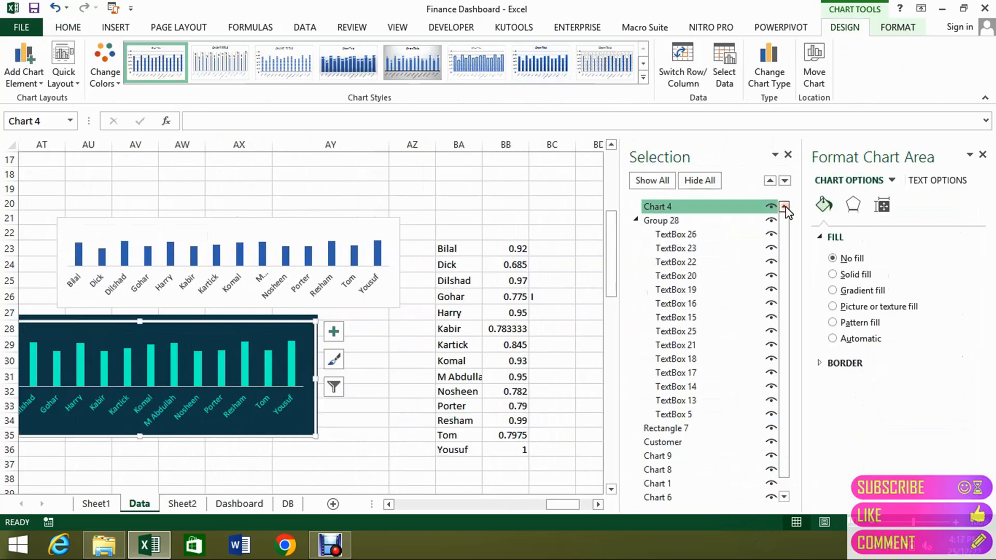
{"action": "left_click_drag", "start_coordinate": [785, 231], "coordinate": [782, 318]}
{"action": "left_click", "coordinate": [689, 345]}
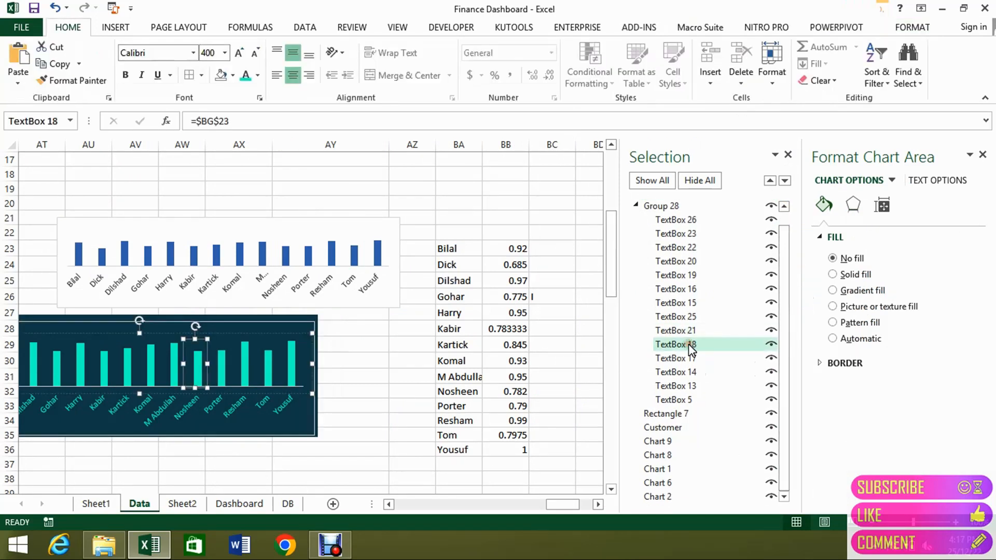
Move the dark background rectangle and the rating chart down, clear of the overlaid marker text boxes.
{"action": "left_click_drag", "start_coordinate": [570, 502], "coordinate": [553, 503]}
{"action": "left_click_drag", "start_coordinate": [518, 322], "coordinate": [526, 385]}
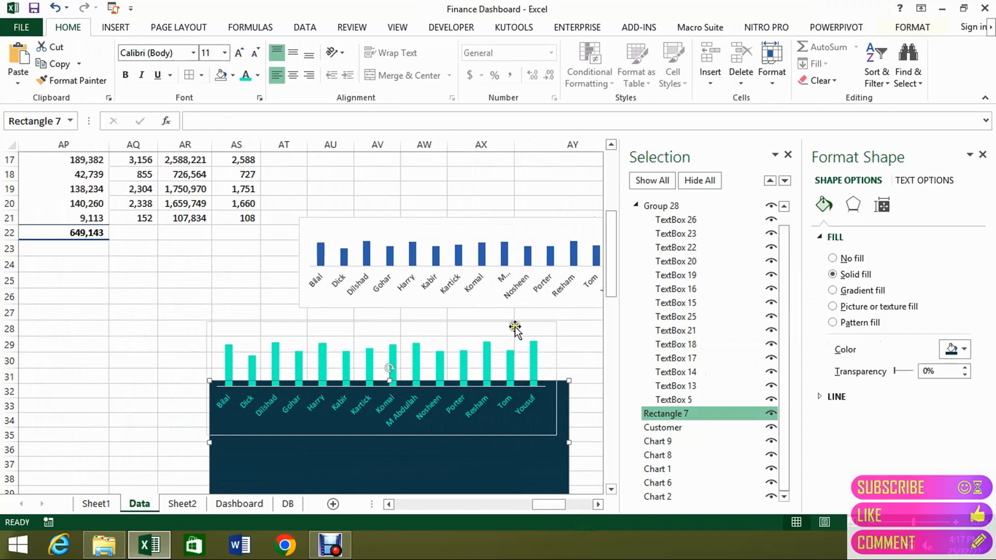
{"action": "left_click_drag", "start_coordinate": [515, 327], "coordinate": [521, 405]}
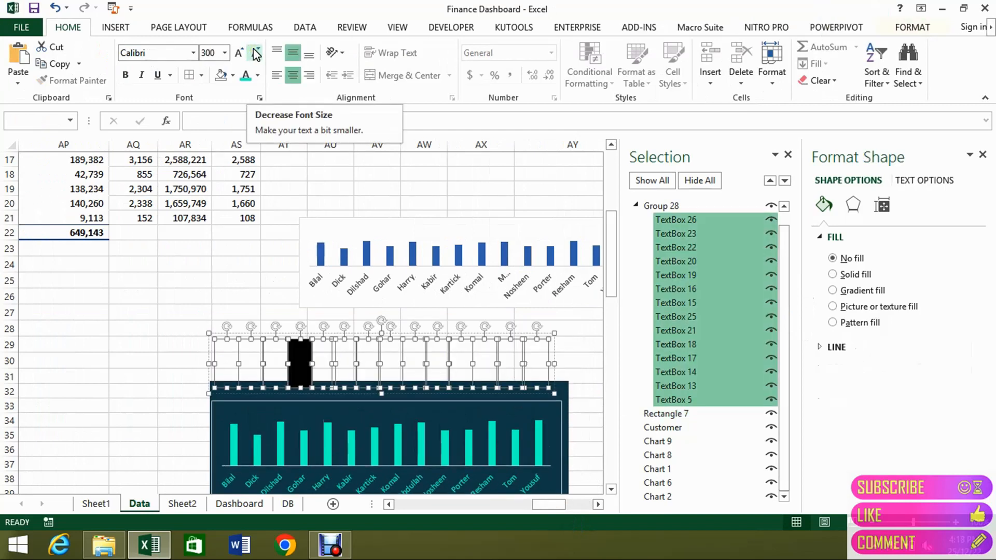
{"action": "left_click", "coordinate": [259, 75]}
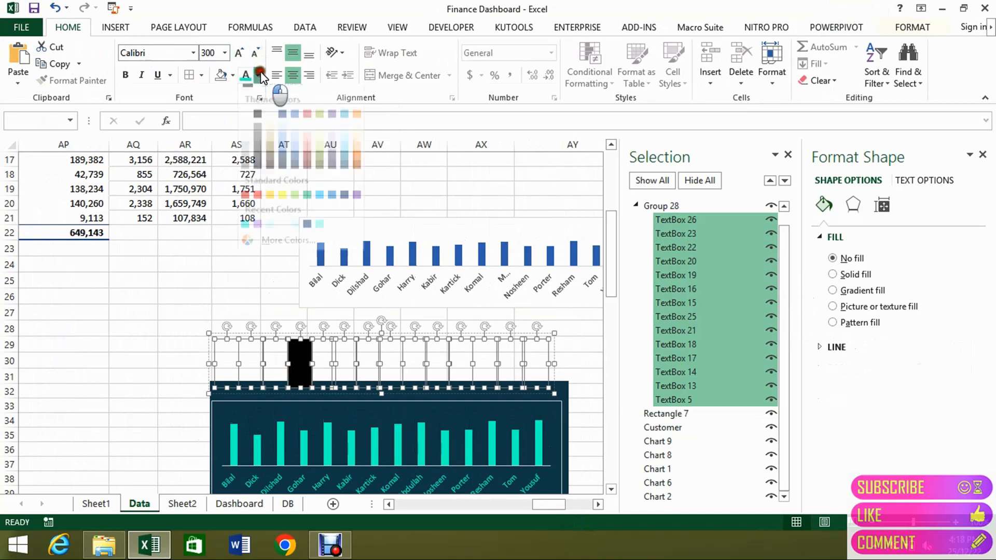
{"action": "left_click", "coordinate": [294, 250]}
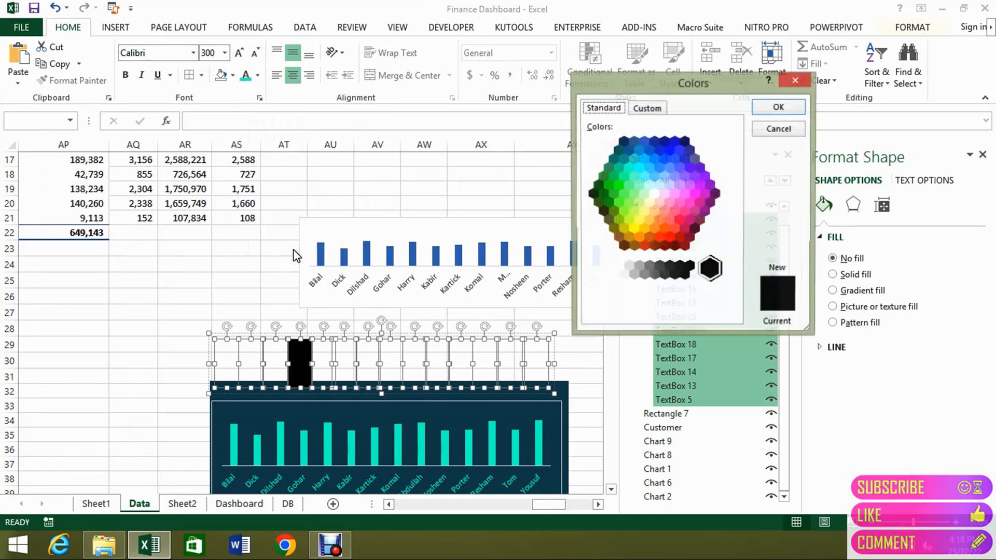
{"action": "left_click", "coordinate": [648, 109]}
{"action": "left_click", "coordinate": [779, 129]}
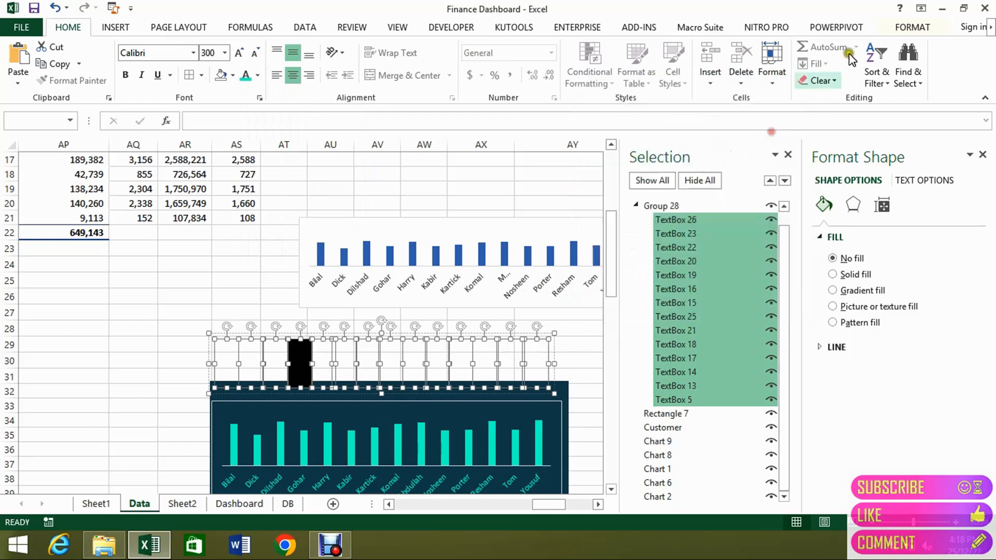
Apply a radial gradient text fill to all the marker text boxes in Group 28.
{"action": "left_click", "coordinate": [909, 30]}
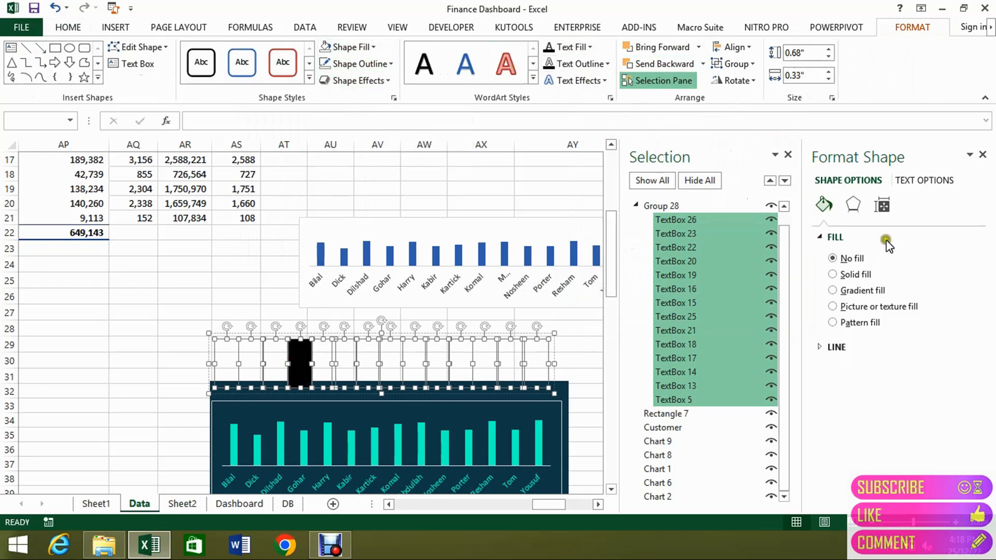
{"action": "left_click", "coordinate": [882, 205]}
{"action": "left_click", "coordinate": [929, 181]}
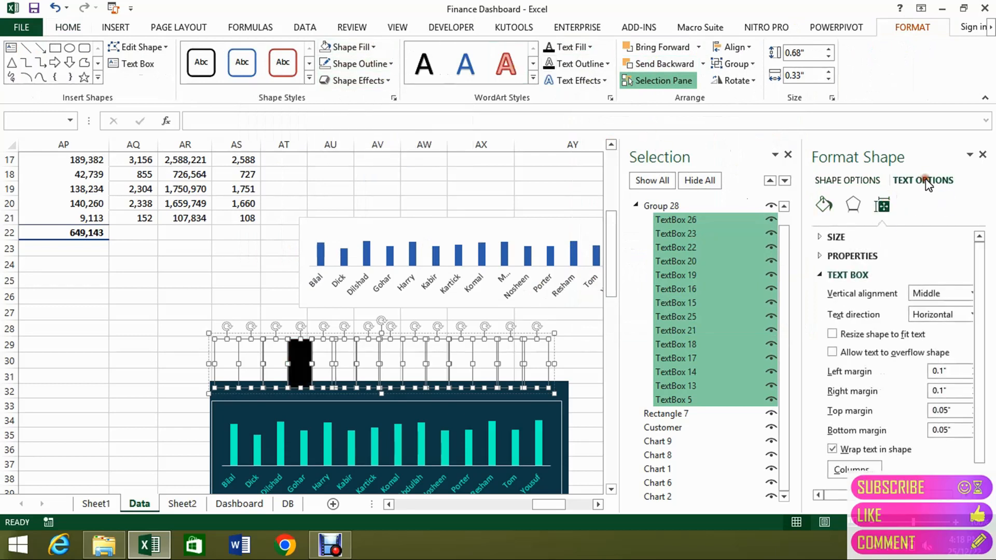
{"action": "left_click", "coordinate": [833, 291]}
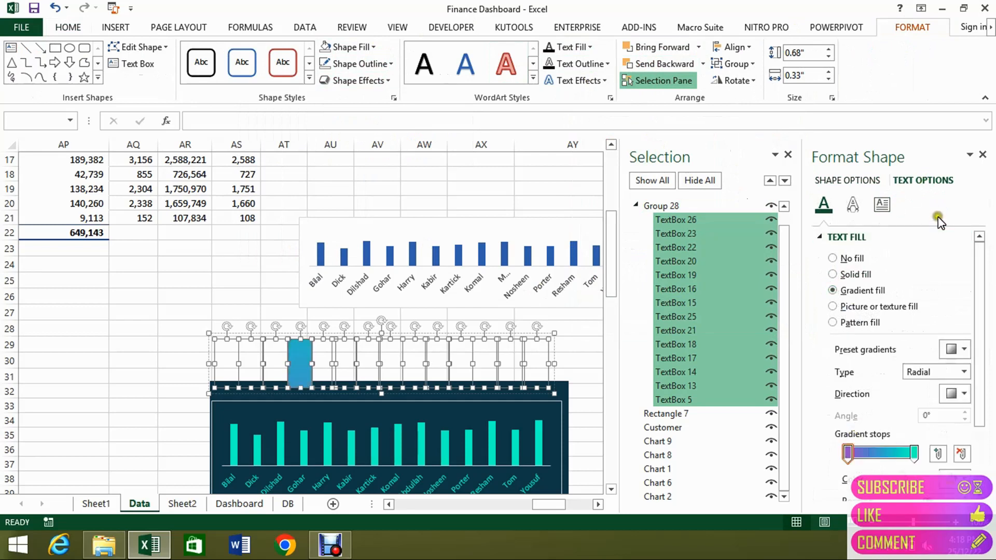
{"action": "left_click", "coordinate": [983, 156]}
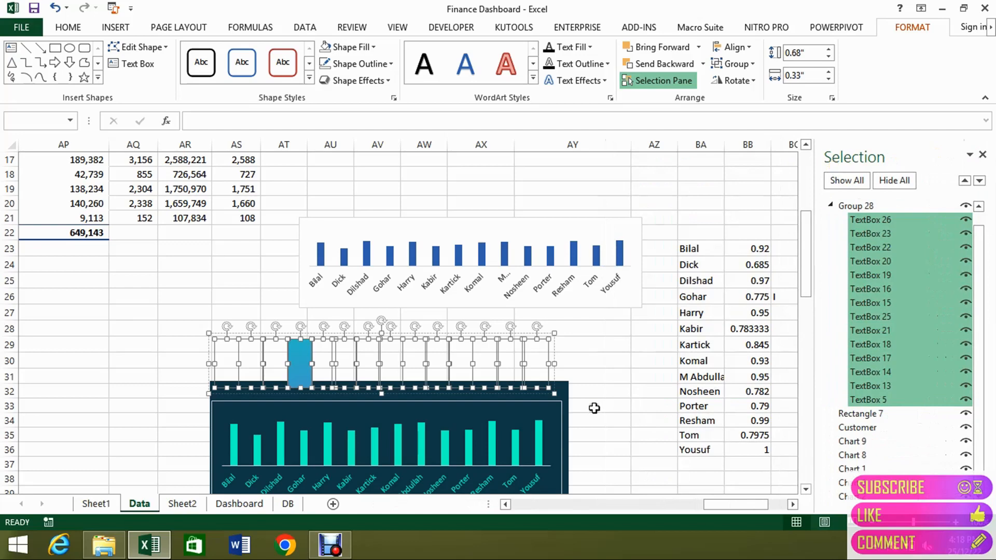
Deselect the text boxes and move the dark background rectangle back up behind them.
{"action": "left_click", "coordinate": [590, 415]}
{"action": "left_click", "coordinate": [557, 385]}
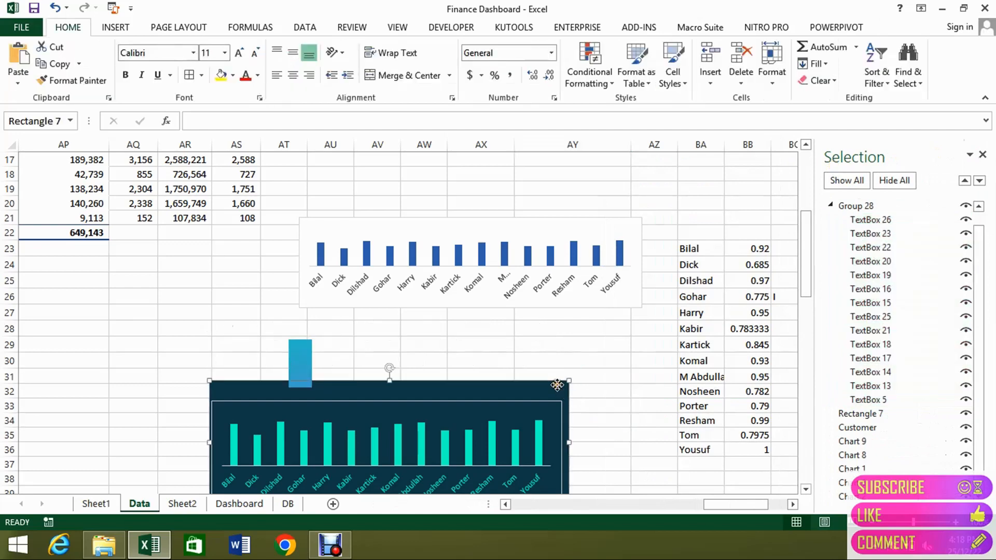
{"action": "left_click_drag", "start_coordinate": [557, 385], "coordinate": [555, 311]}
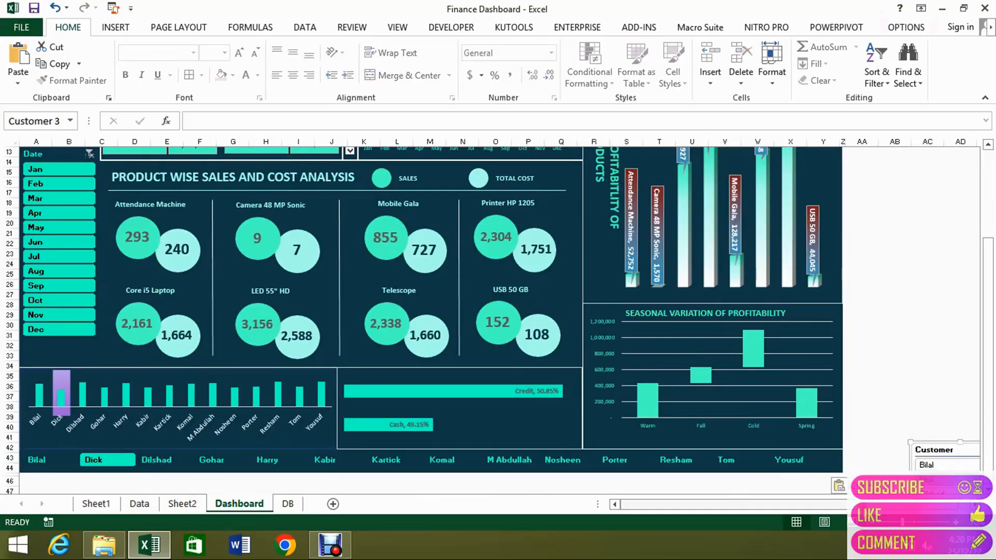
Set the pasted Customer slicer on the Dashboard sheet to 15 columns.
{"action": "left_click_drag", "start_coordinate": [902, 504], "coordinate": [914, 504]}
{"action": "scroll", "coordinate": [931, 428], "scroll_direction": "down", "scroll_amount": 1}
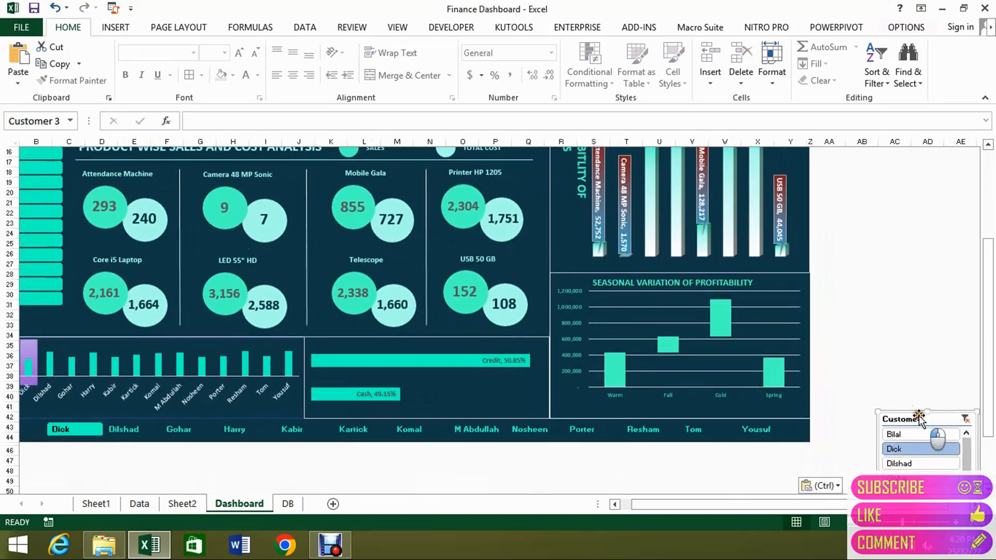
{"action": "left_click", "coordinate": [906, 27]}
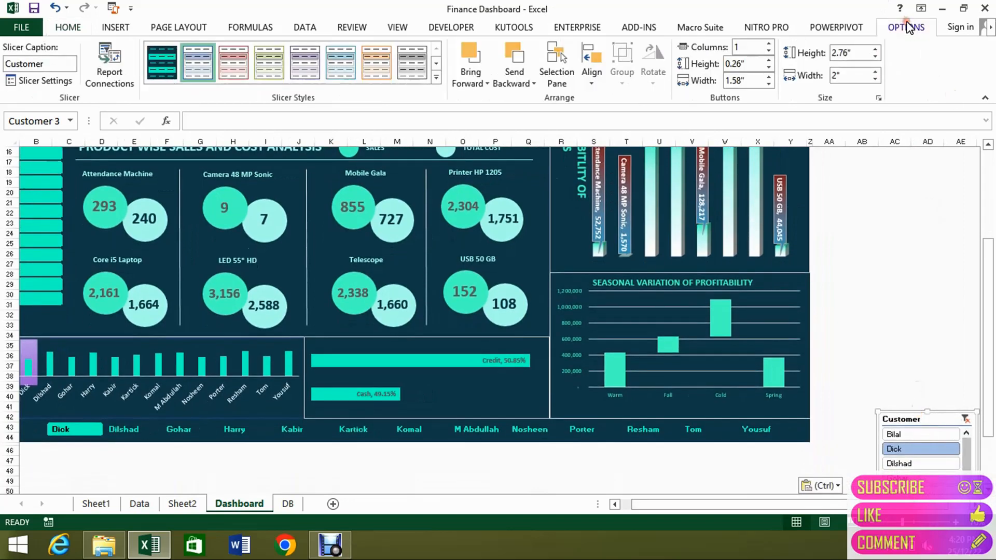
{"action": "left_click", "coordinate": [759, 46]}
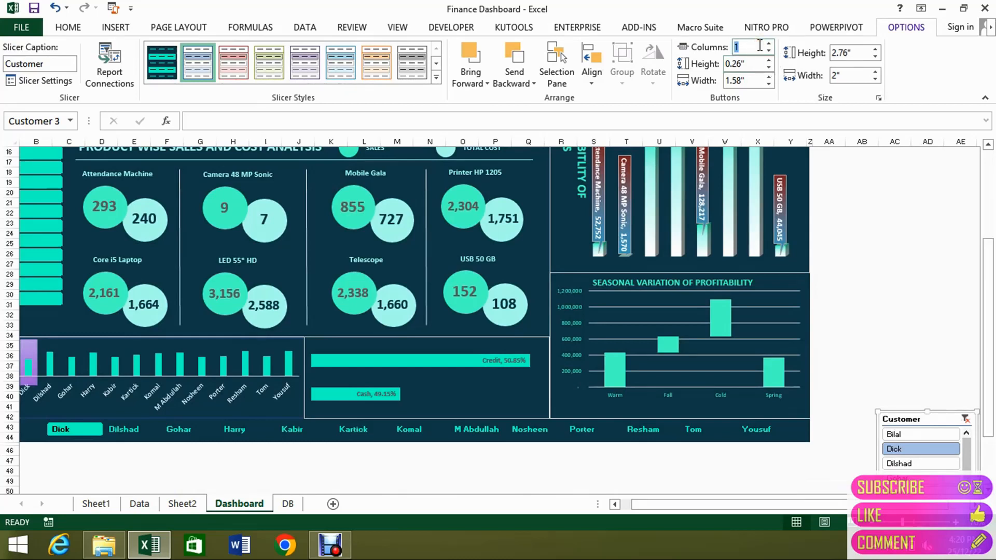
{"action": "key", "text": "Return"}
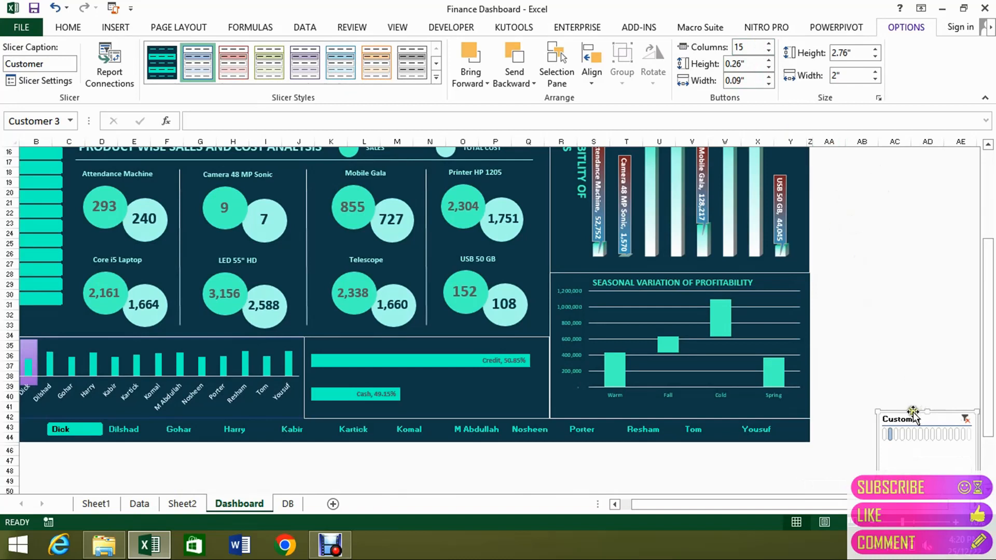
Place the Customer slicer just below the dashboard and stretch it to about 0.62" high and 16.06" wide.
{"action": "left_click_drag", "start_coordinate": [913, 412], "coordinate": [39, 441]}
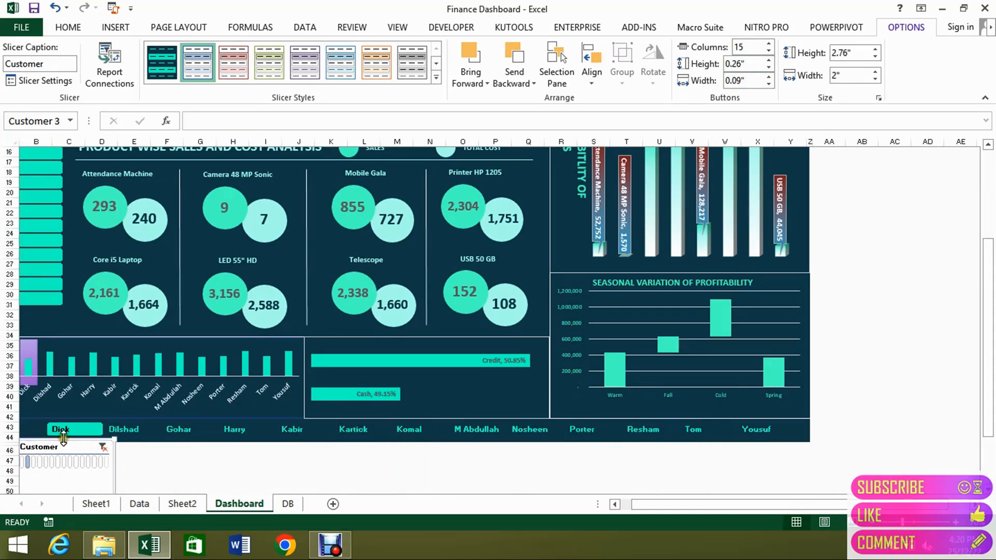
{"action": "left_click_drag", "start_coordinate": [63, 438], "coordinate": [806, 459]}
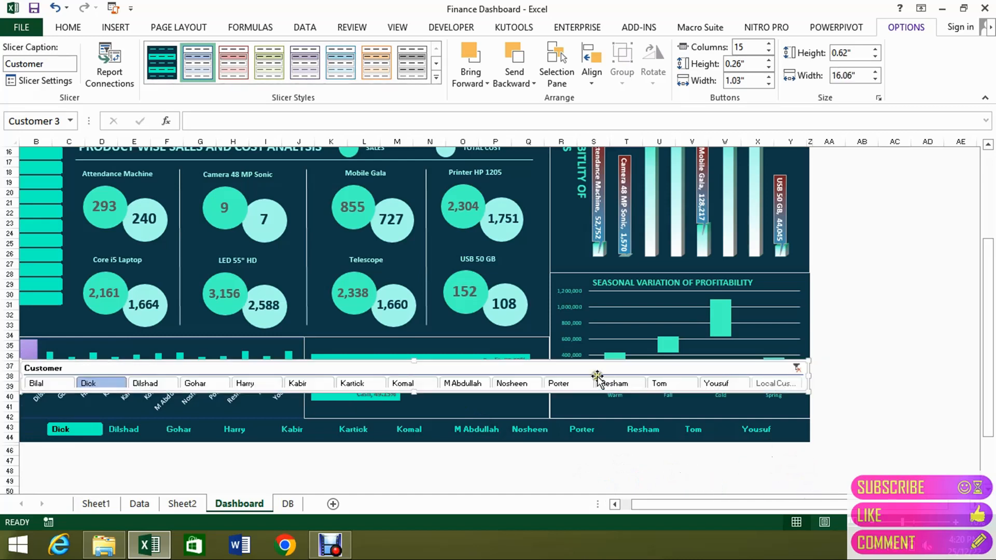
{"action": "left_click_drag", "start_coordinate": [565, 369], "coordinate": [534, 444]}
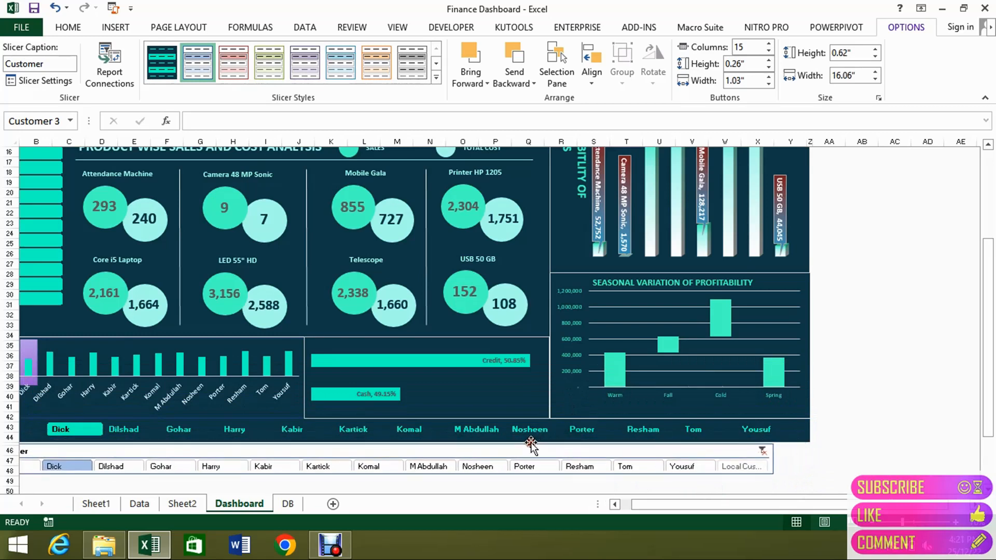
{"action": "left_click", "coordinate": [620, 504]}
{"action": "left_click", "coordinate": [620, 503]}
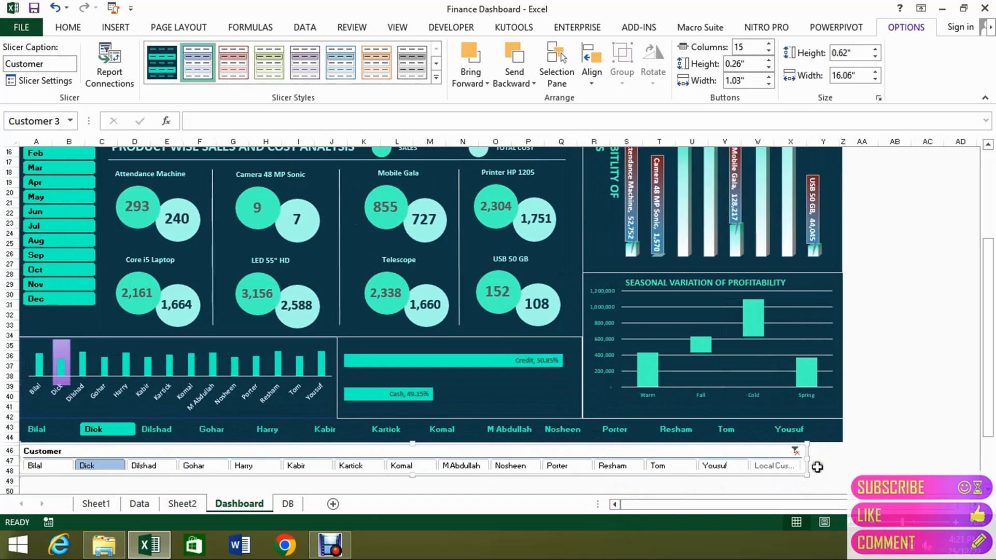
Reduce the Customer slicer to 14 columns and enlarge it to about 0.71" high and 16.82" wide, matching the dashboard's width.
{"action": "left_click_drag", "start_coordinate": [806, 460], "coordinate": [842, 455]}
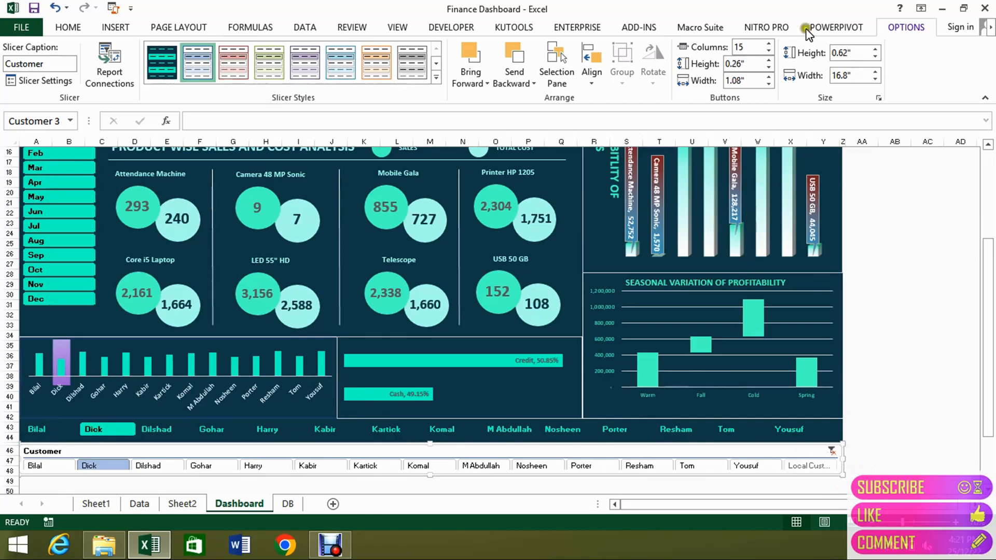
{"action": "left_click", "coordinate": [768, 52]}
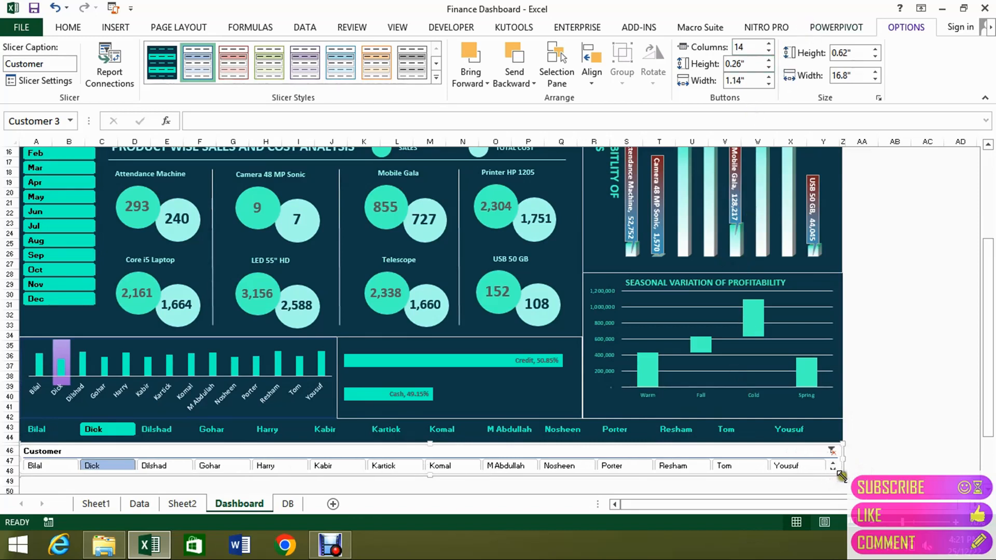
{"action": "left_click_drag", "start_coordinate": [841, 477], "coordinate": [841, 478]}
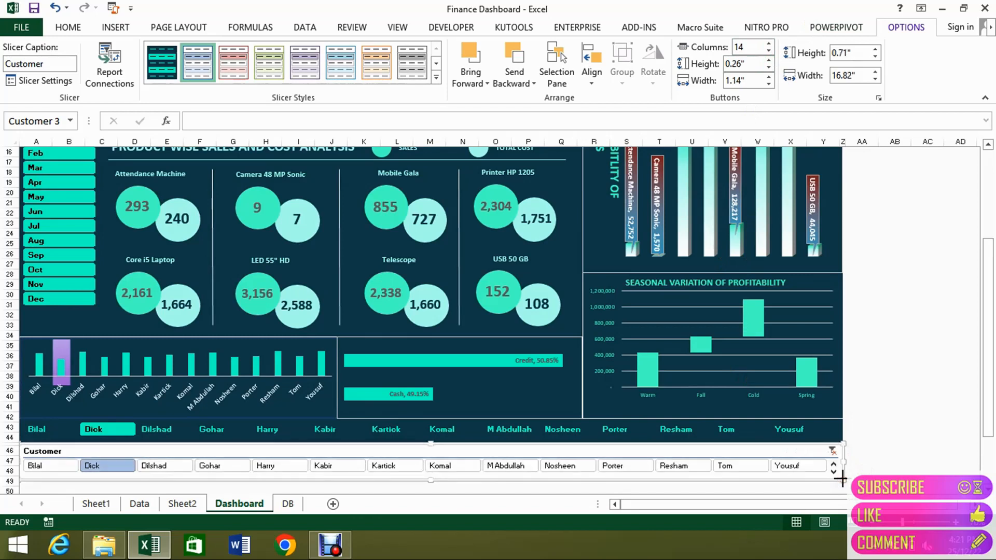
Turn off the Customer slicer's header, no-data indication and deleted-item display, and widen it to about 16.89".
{"action": "right_click", "coordinate": [806, 450]}
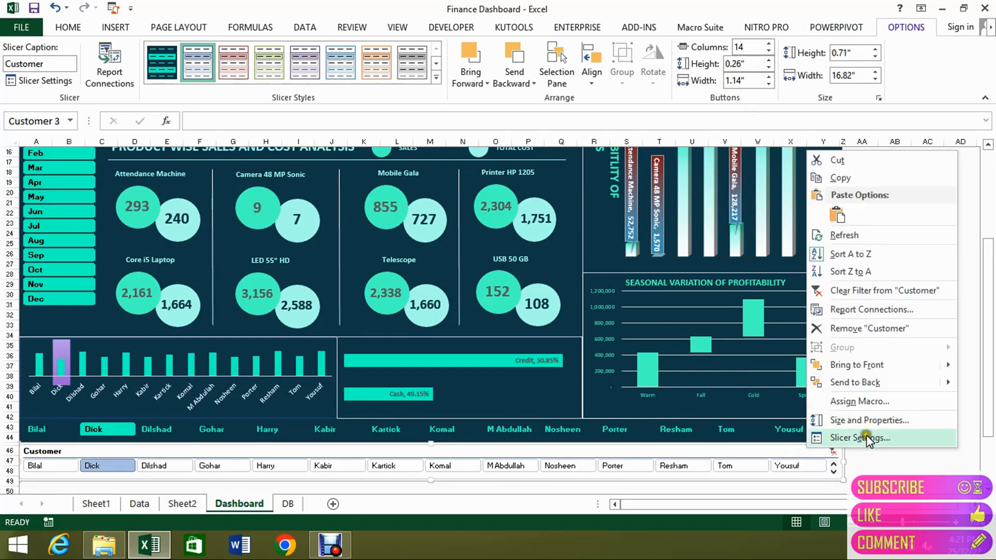
{"action": "left_click", "coordinate": [883, 438]}
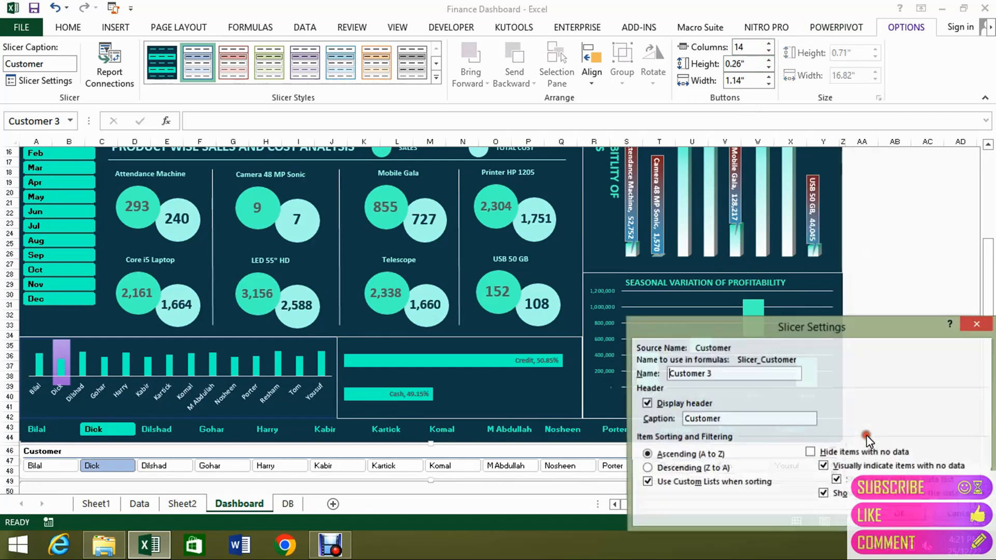
{"action": "left_click", "coordinate": [646, 404]}
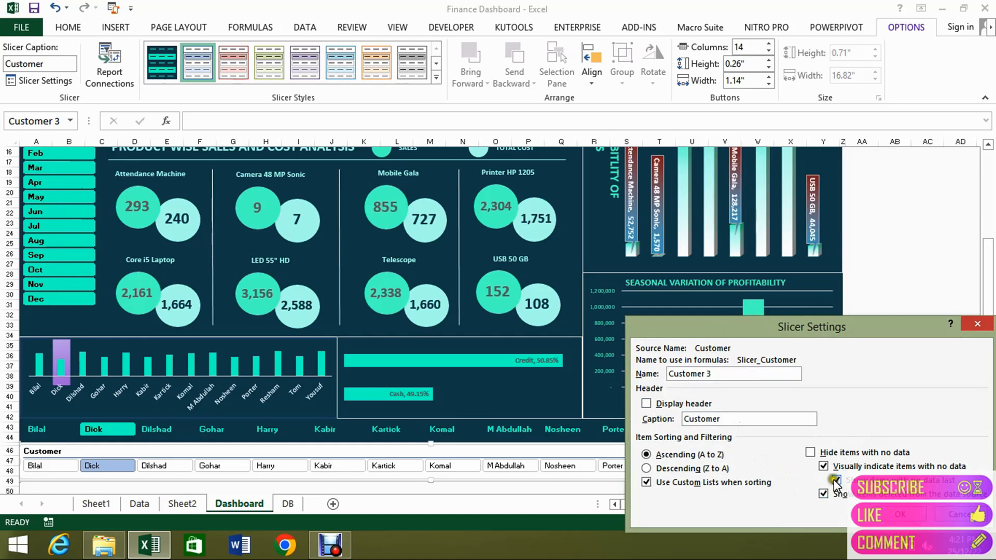
{"action": "left_click", "coordinate": [900, 516]}
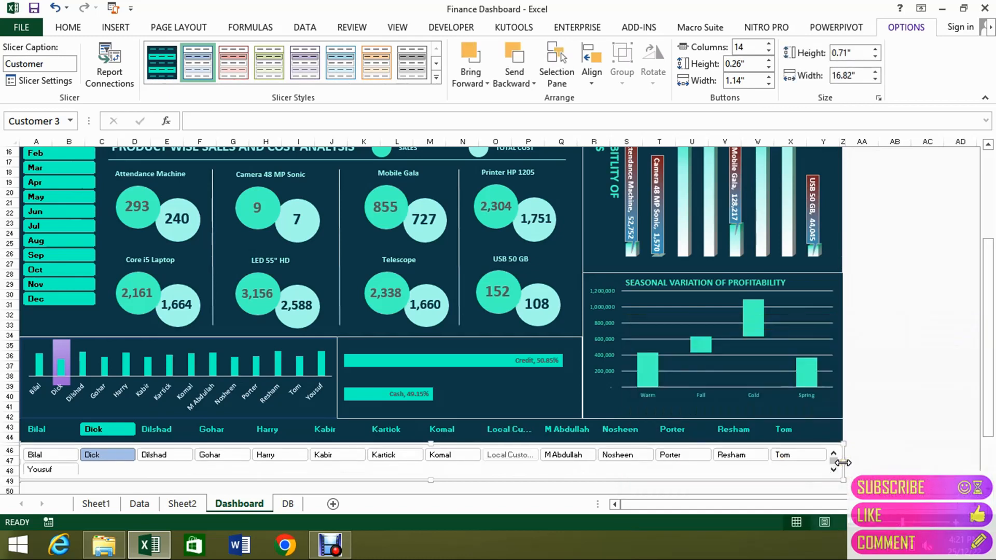
{"action": "left_click_drag", "start_coordinate": [842, 462], "coordinate": [847, 462]}
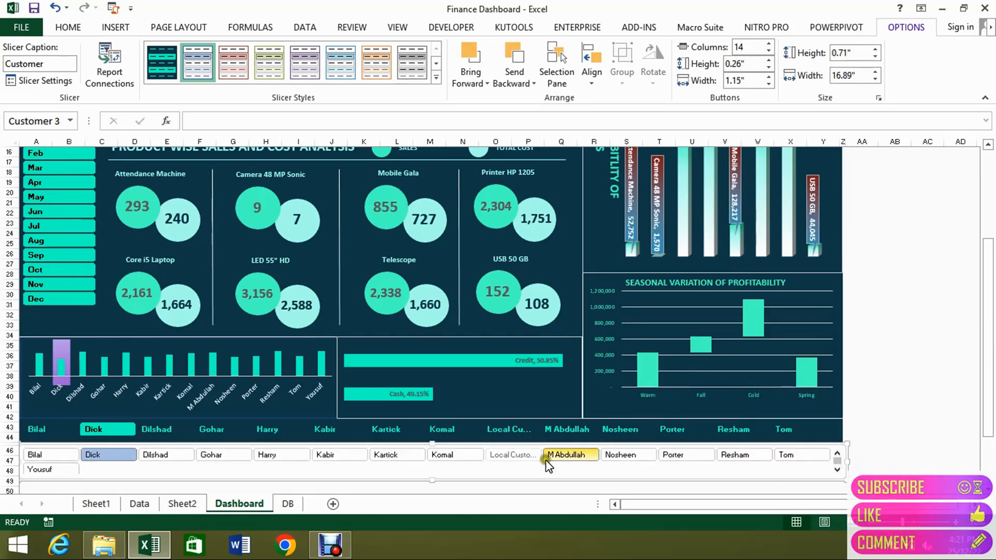
Set the Customer slicer to indicate items with no data and show them last, and shrink its height to about 0.49".
{"action": "left_click", "coordinate": [514, 455]}
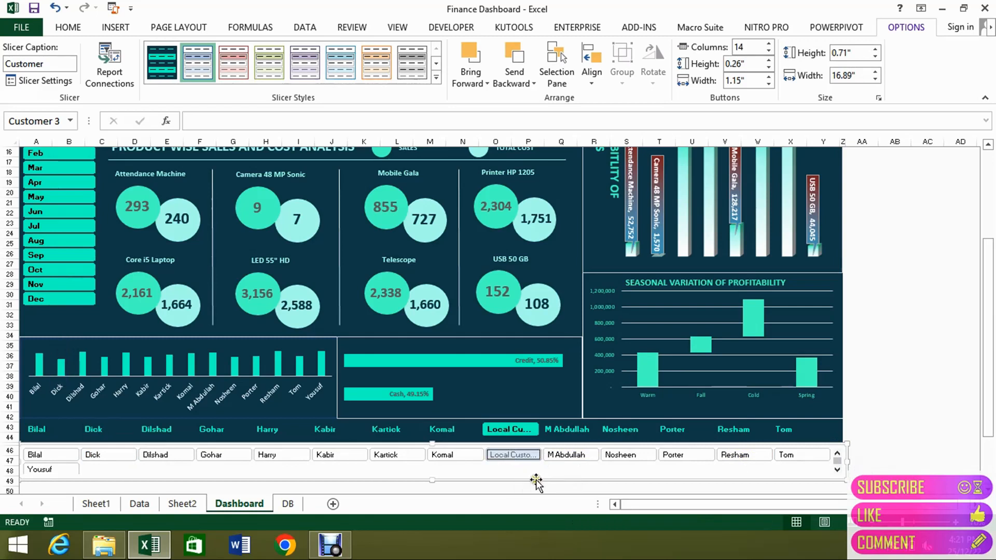
{"action": "right_click", "coordinate": [525, 458]}
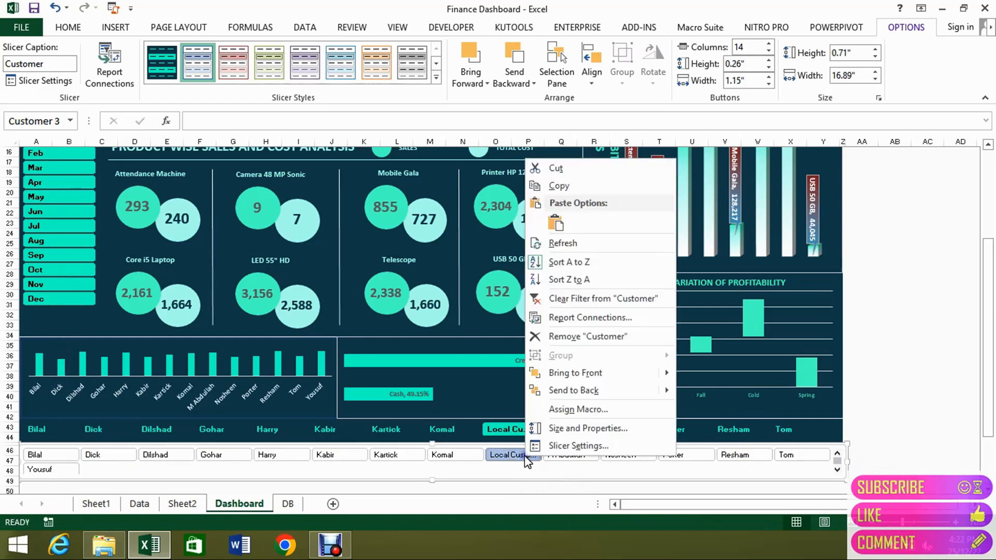
{"action": "left_click", "coordinate": [583, 447]}
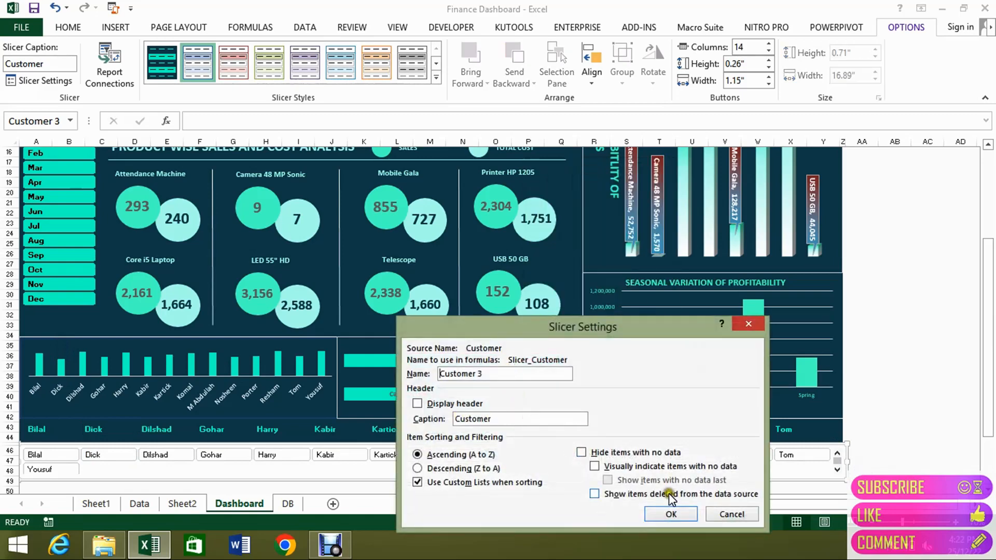
{"action": "left_click", "coordinate": [608, 469]}
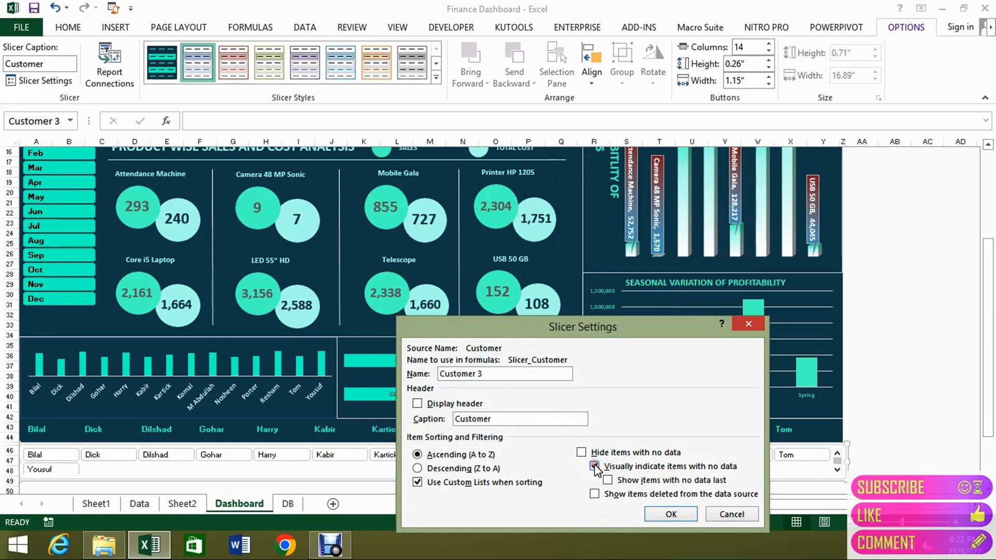
{"action": "left_click", "coordinate": [609, 481]}
{"action": "left_click", "coordinate": [669, 515]}
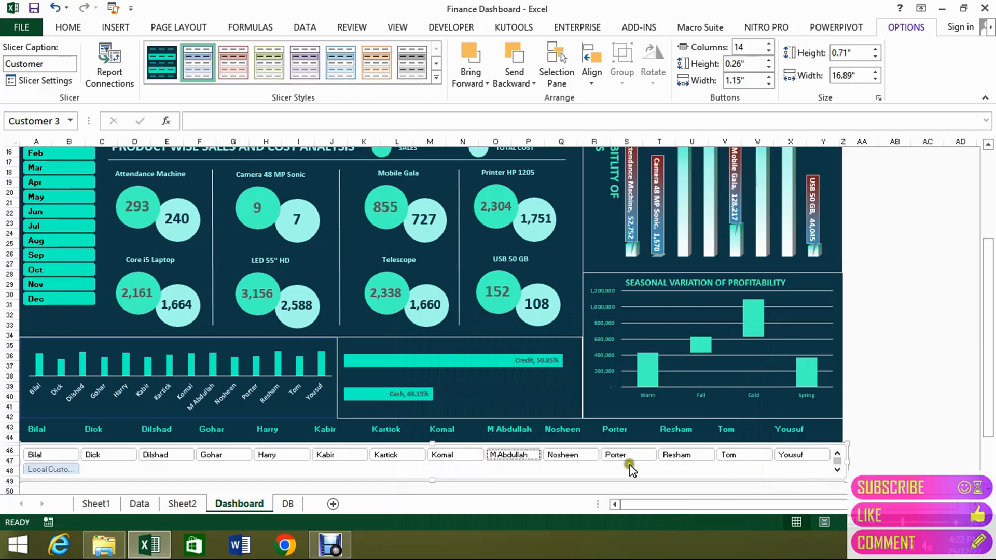
{"action": "left_click_drag", "start_coordinate": [432, 481], "coordinate": [433, 469]}
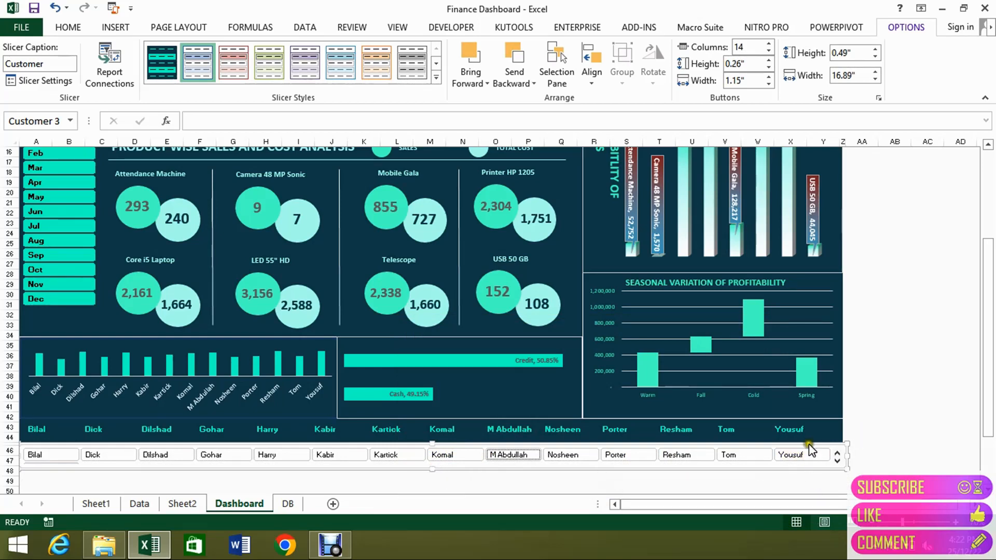
Select several customers in turn in the Customer slicer below the dashboard to check the highlight on the rating chart.
{"action": "left_click", "coordinate": [703, 455]}
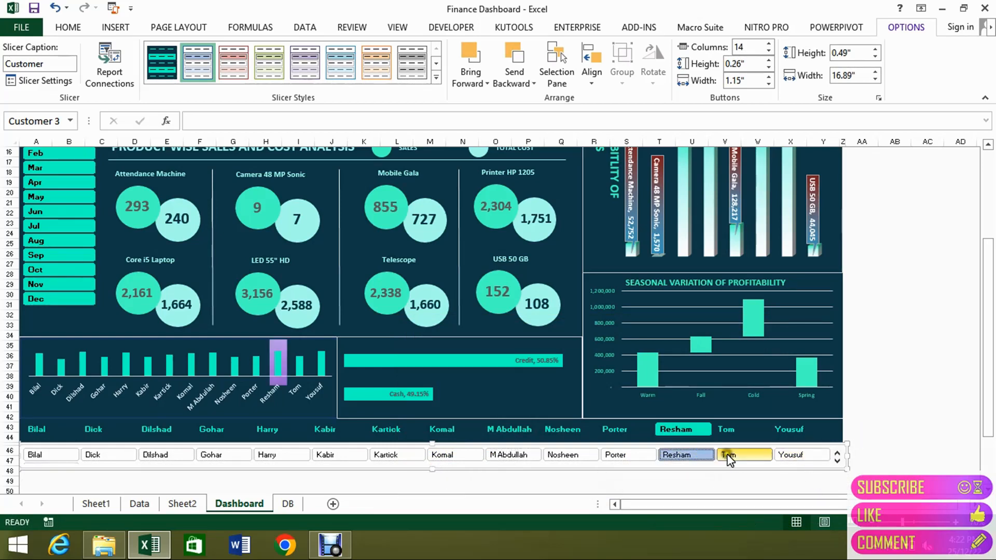
{"action": "left_click", "coordinate": [734, 457]}
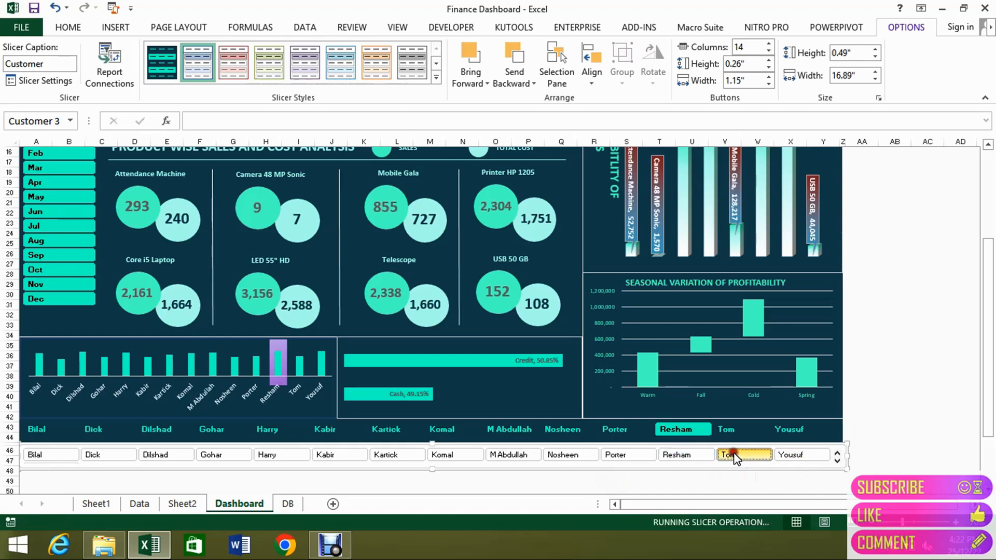
{"action": "left_click", "coordinate": [787, 456]}
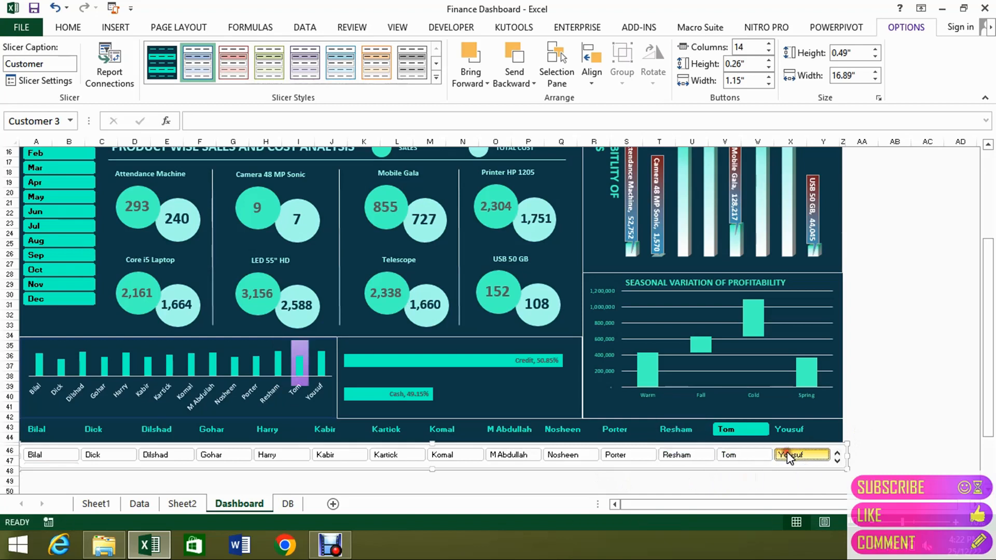
{"action": "left_click", "coordinate": [345, 457]}
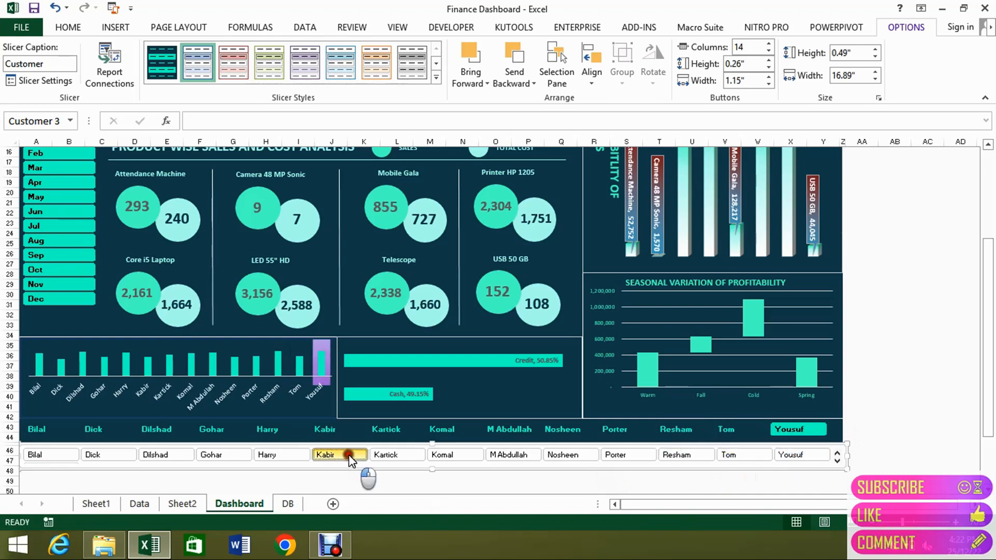
{"action": "left_click", "coordinate": [266, 456]}
{"action": "left_click", "coordinate": [227, 457]}
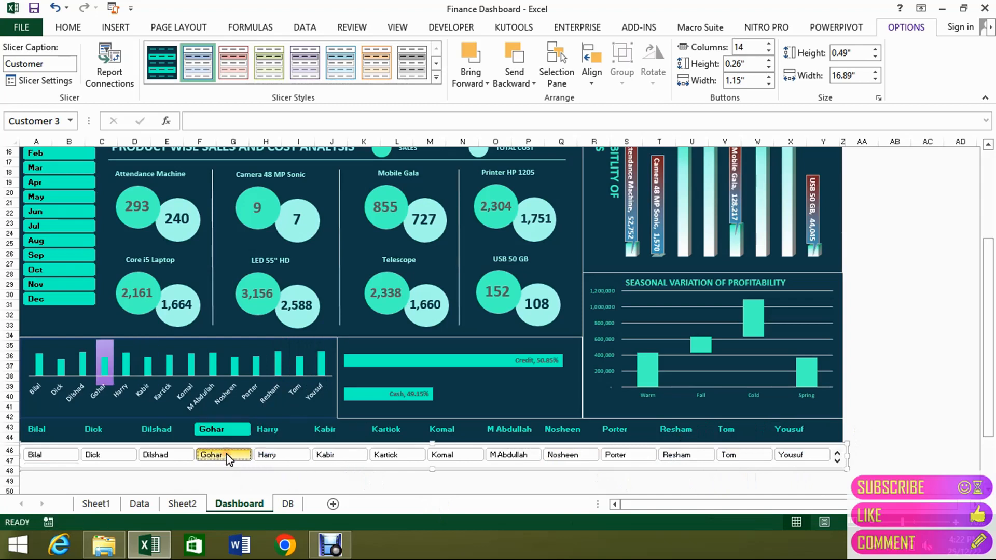
Select the purple highlight text box on the customer rating chart to inspect its linked cell formula.
{"action": "left_click", "coordinate": [110, 347]}
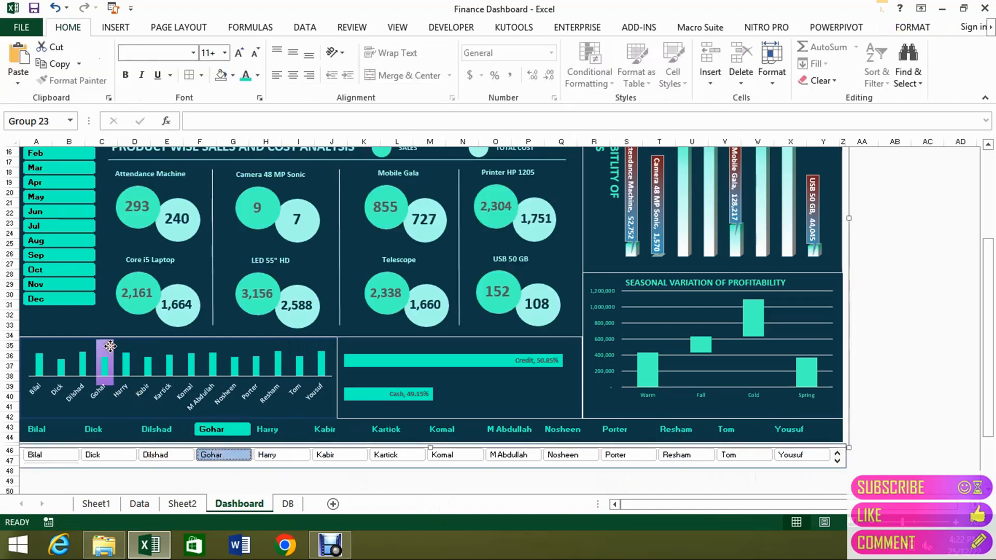
{"action": "left_click", "coordinate": [105, 347]}
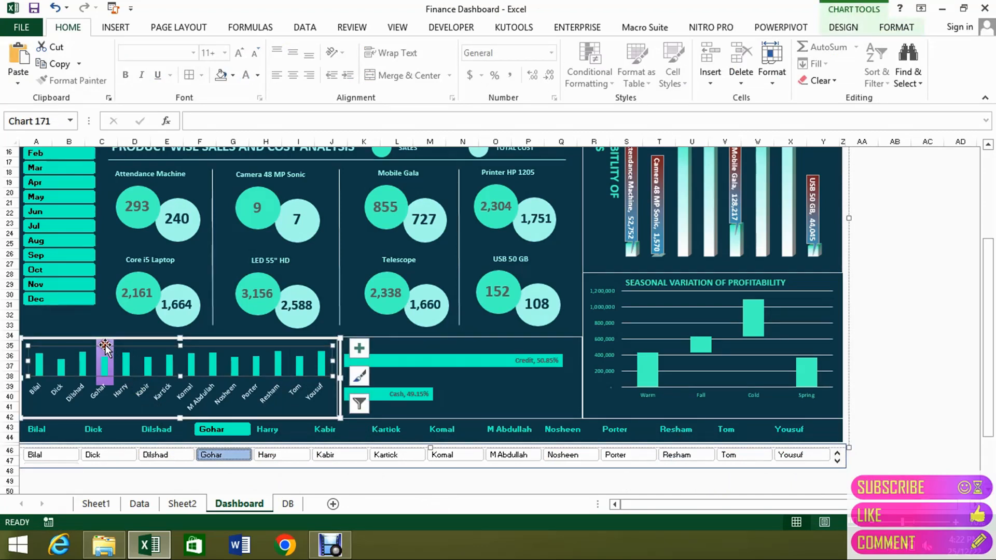
{"action": "left_click", "coordinate": [105, 343]}
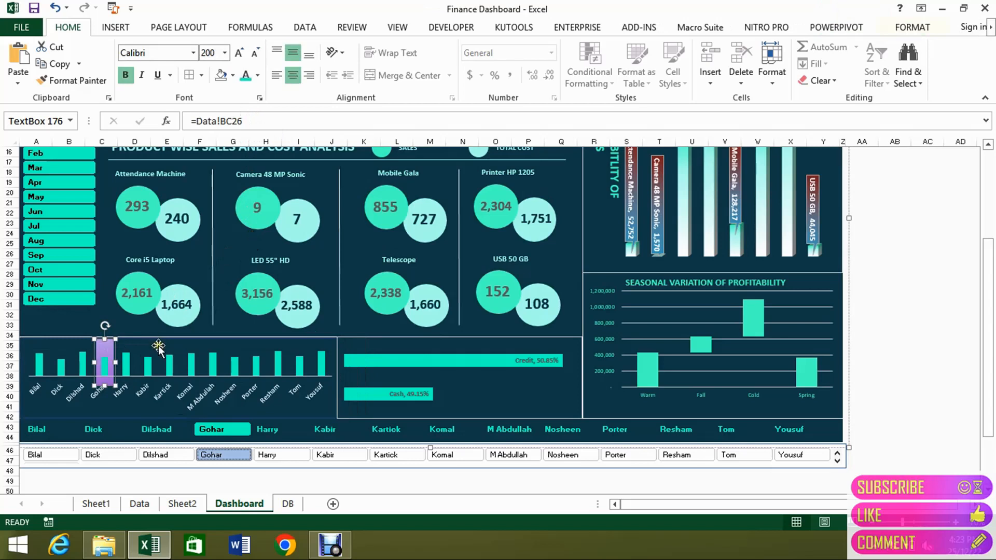
Delete the extra white Customer slicer below the dashboard.
{"action": "left_click", "coordinate": [295, 480]}
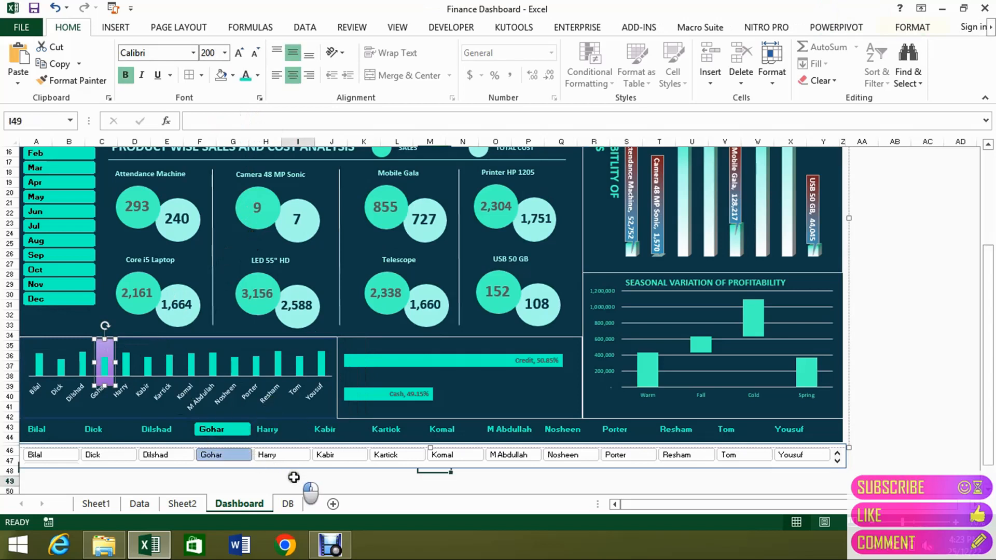
{"action": "left_click", "coordinate": [275, 447]}
{"action": "key", "text": "Delete"}
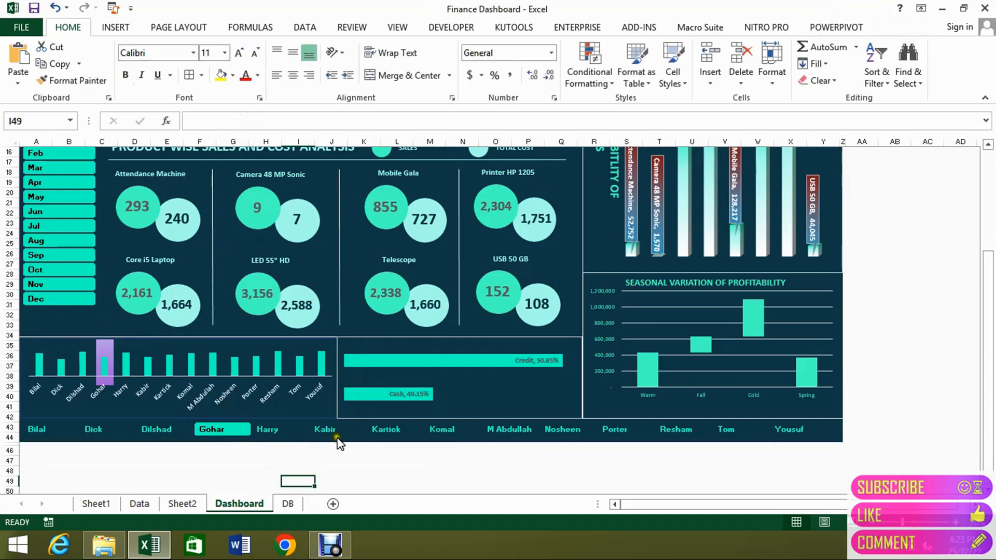
Open the dashboard Customer slicer's style, Slicer Style 1, for modification and look through its header, selected, unselected and hovered element formatting.
{"action": "left_click", "coordinate": [360, 440]}
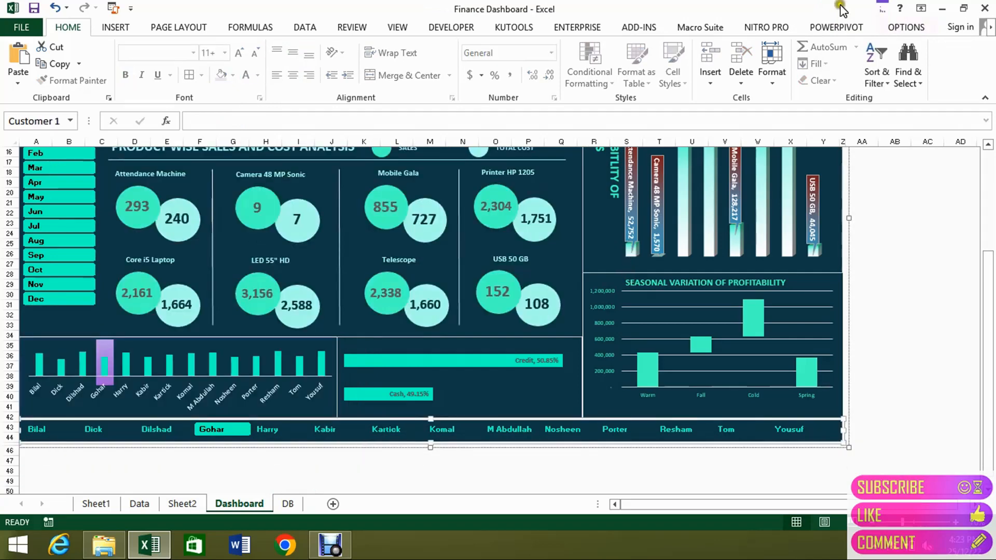
{"action": "left_click", "coordinate": [906, 27]}
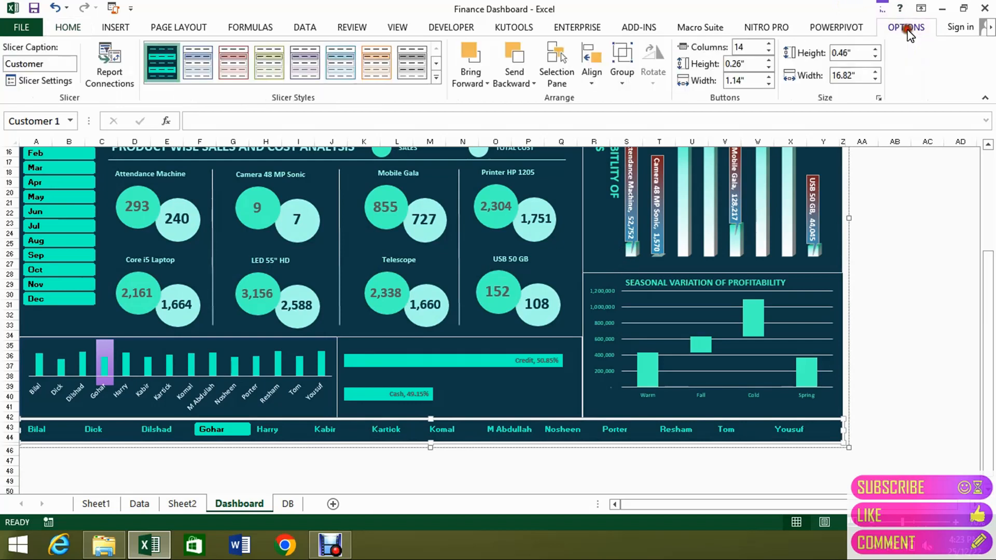
{"action": "right_click", "coordinate": [160, 60]}
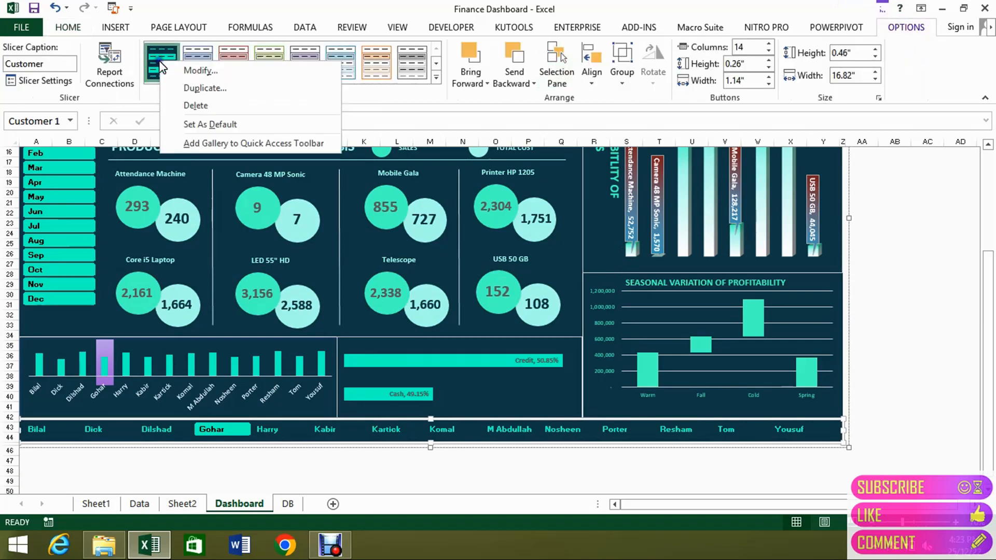
{"action": "left_click", "coordinate": [231, 70]}
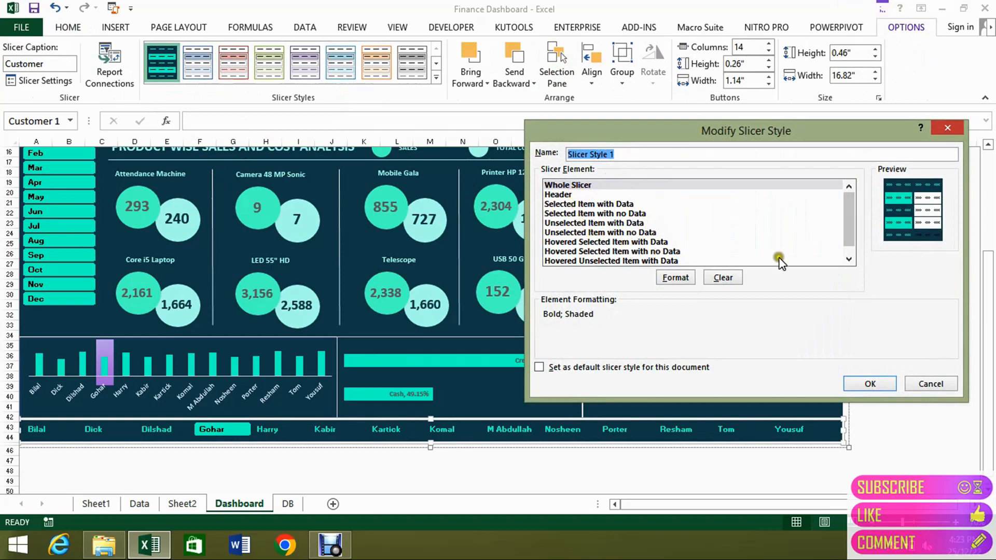
{"action": "left_click", "coordinate": [565, 194]}
{"action": "left_click", "coordinate": [573, 205]}
{"action": "left_click", "coordinate": [581, 232]}
{"action": "left_click", "coordinate": [593, 261]}
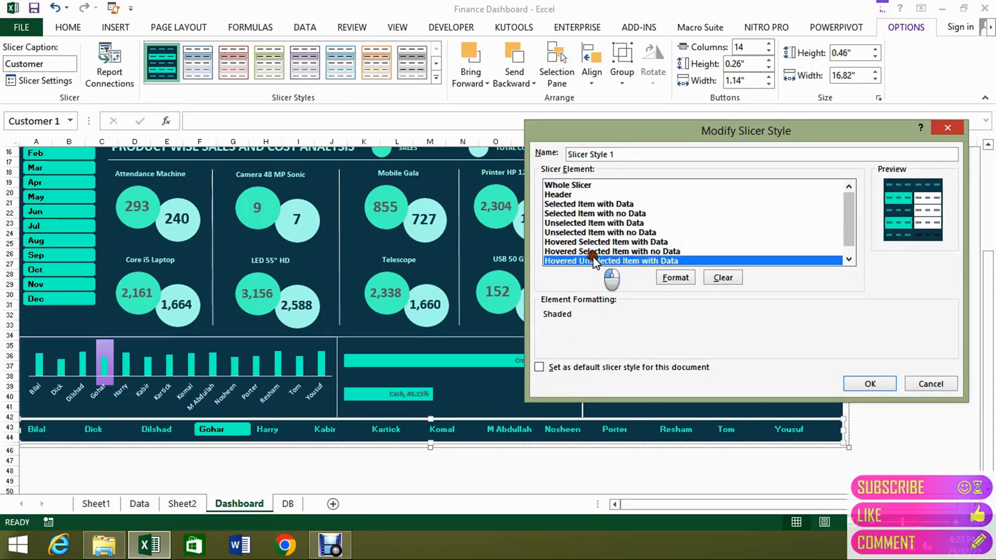
Inspect the font and colour settings of the Hovered Unselected Item with Data element without changing them.
{"action": "left_click", "coordinate": [673, 281]}
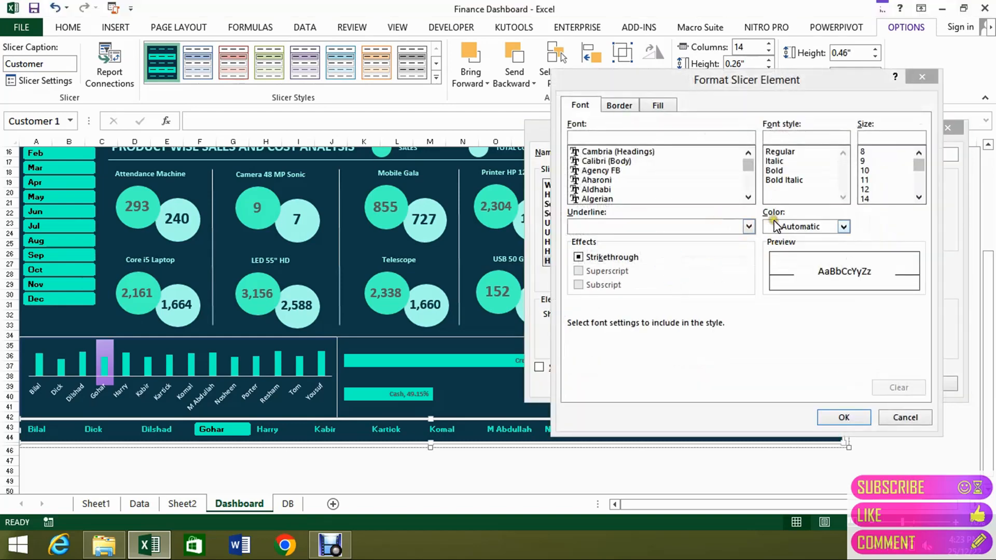
{"action": "left_click", "coordinate": [844, 227]}
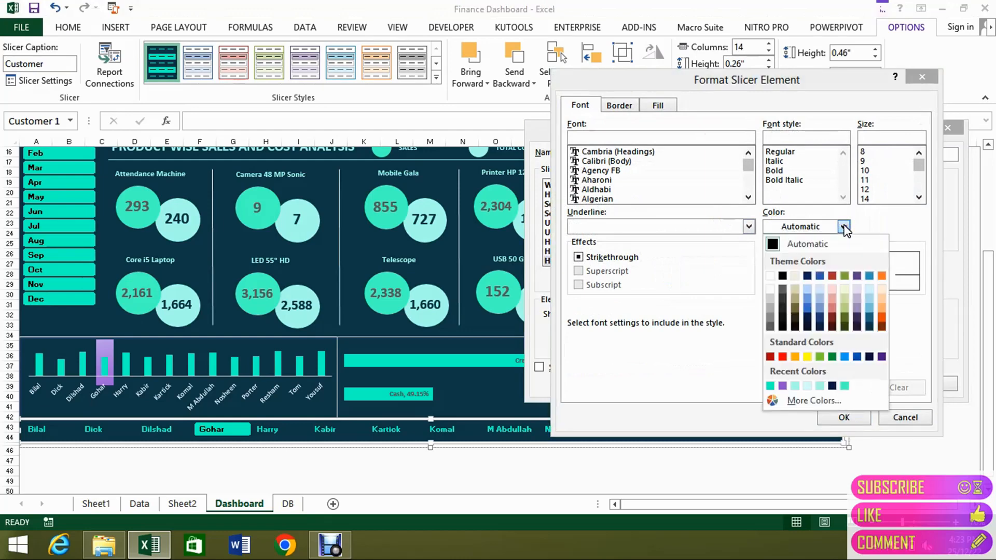
{"action": "left_click", "coordinate": [709, 384]}
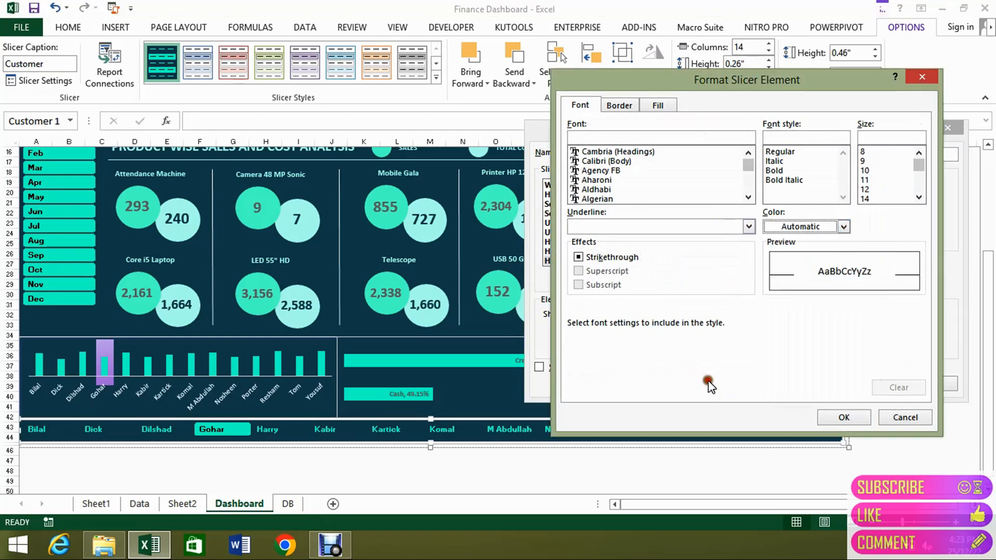
{"action": "left_click", "coordinate": [882, 420]}
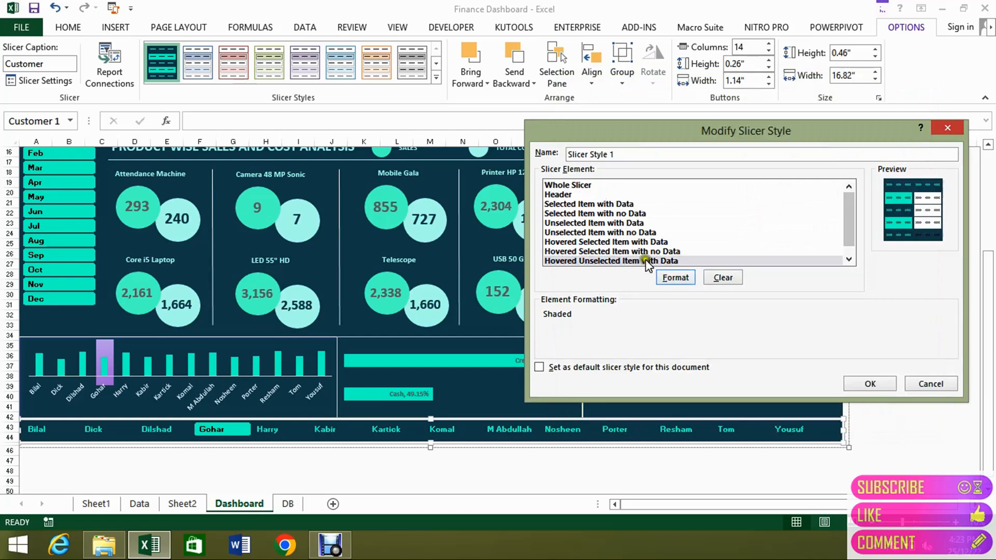
Inspect the border, fill and gradient settings of the Hovered Selected Item with no Data element without changing them.
{"action": "left_click", "coordinate": [633, 251]}
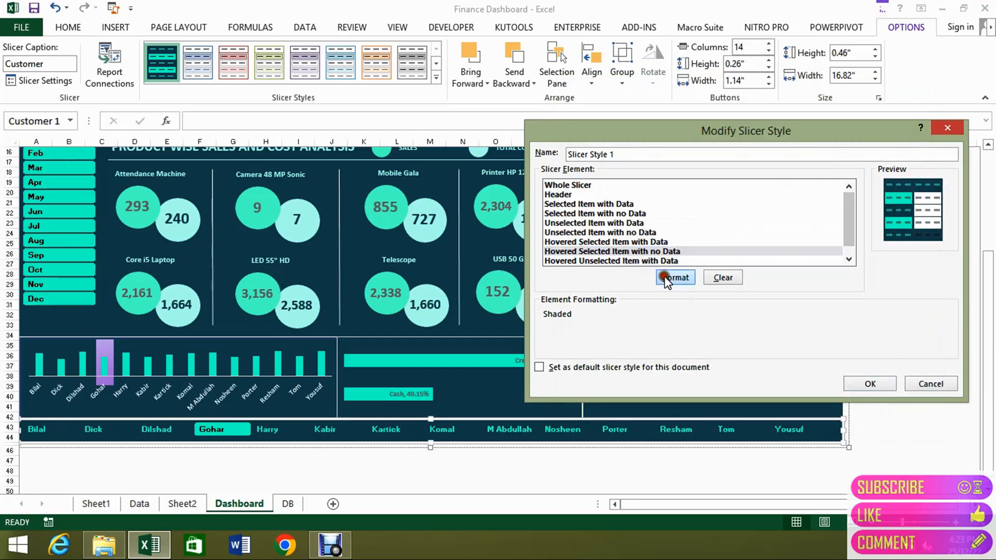
{"action": "left_click", "coordinate": [670, 278]}
{"action": "left_click", "coordinate": [626, 107]}
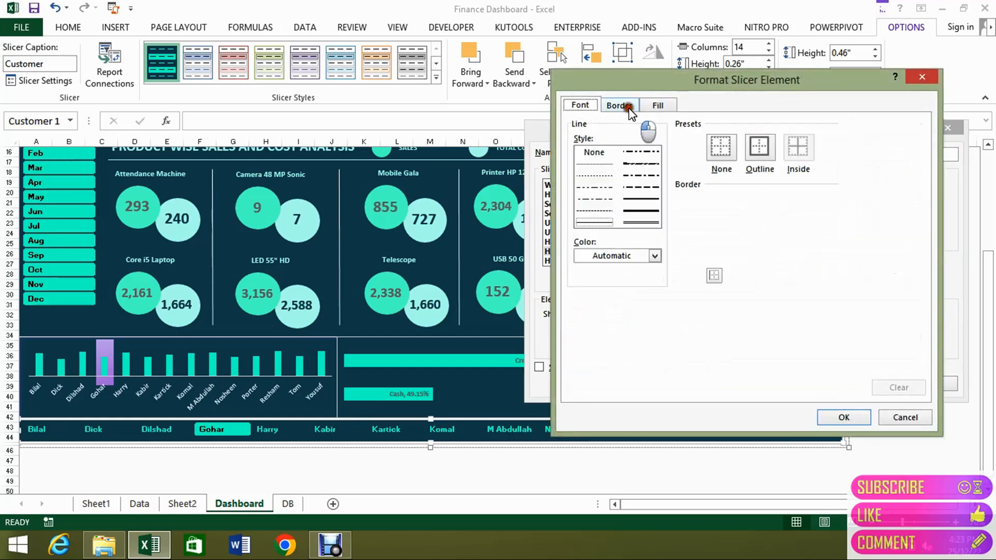
{"action": "left_click", "coordinate": [660, 106]}
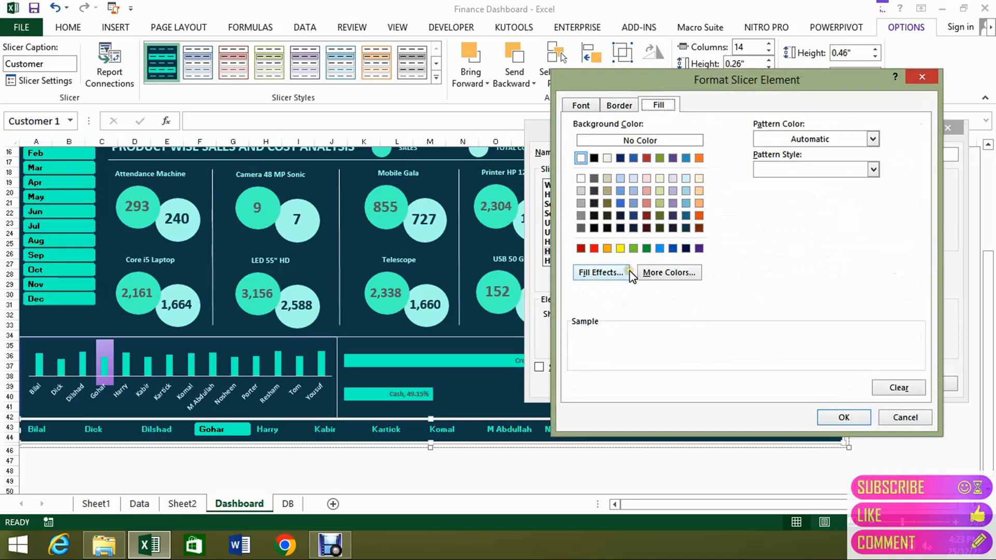
{"action": "left_click", "coordinate": [602, 273]}
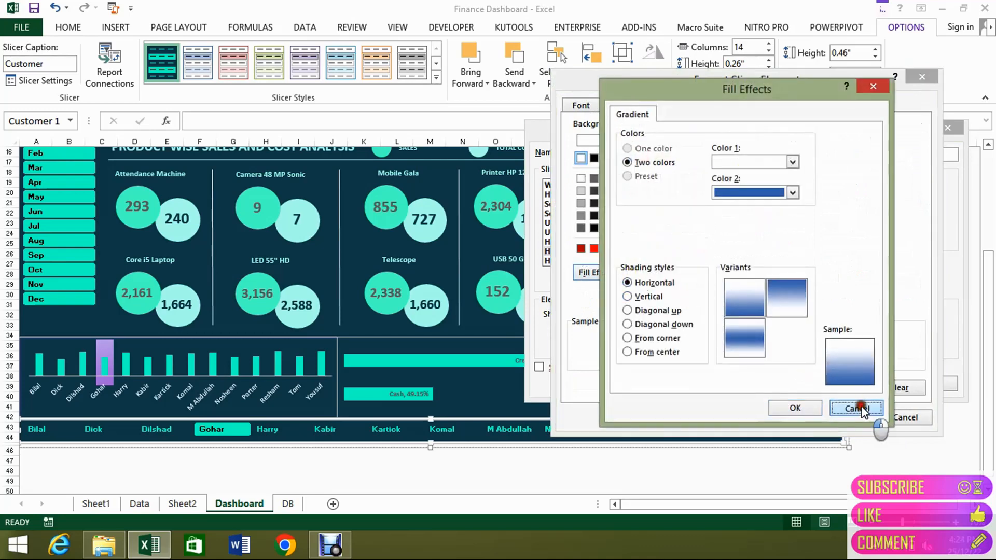
{"action": "left_click", "coordinate": [861, 407]}
{"action": "left_click", "coordinate": [900, 418]}
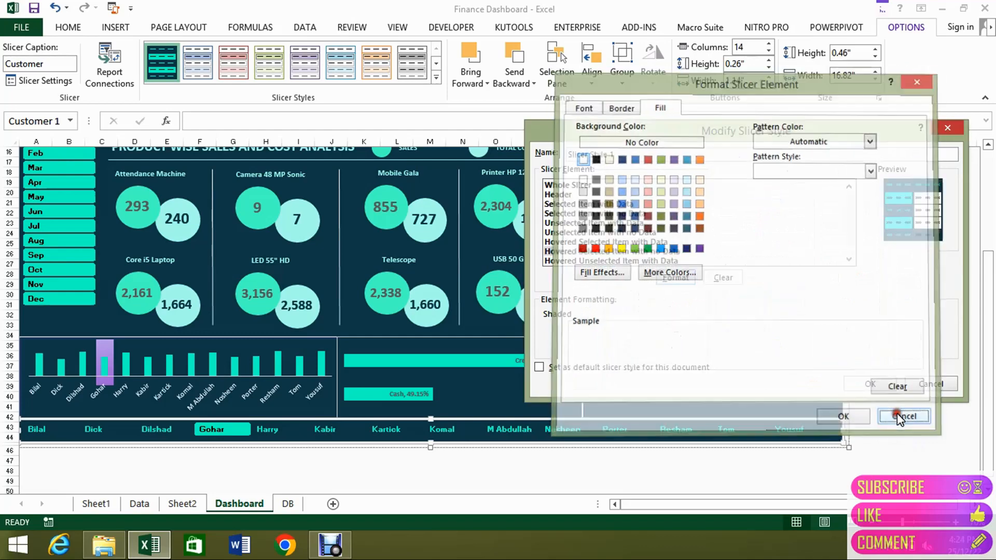
Inspect the fill and font settings of the Hovered Selected Item with Data element.
{"action": "left_click", "coordinate": [642, 243]}
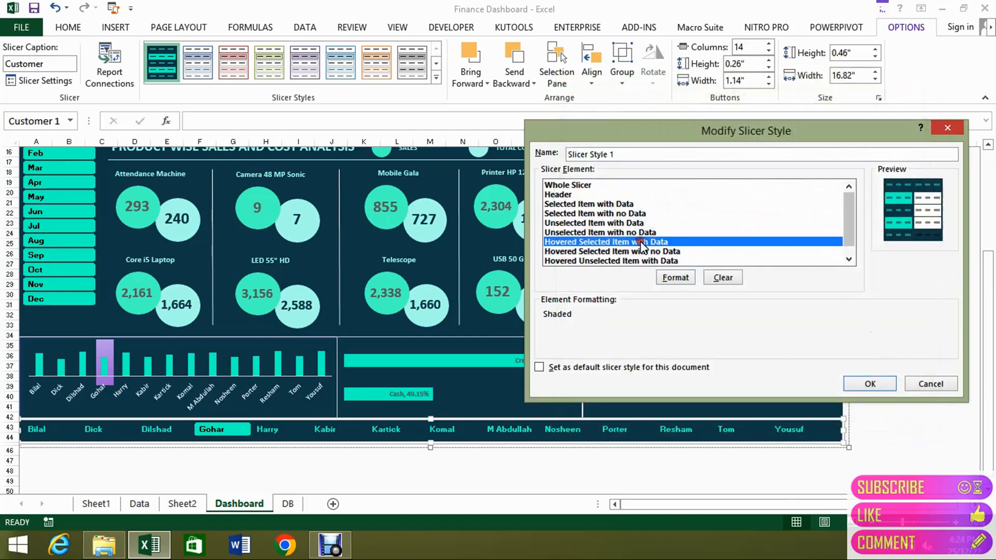
{"action": "left_click", "coordinate": [676, 277]}
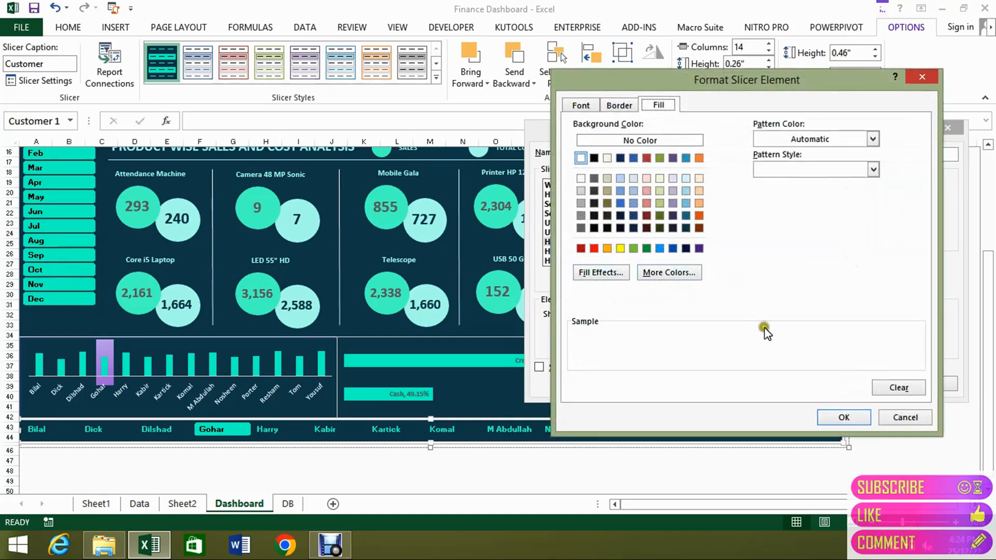
{"action": "left_click", "coordinate": [583, 104]}
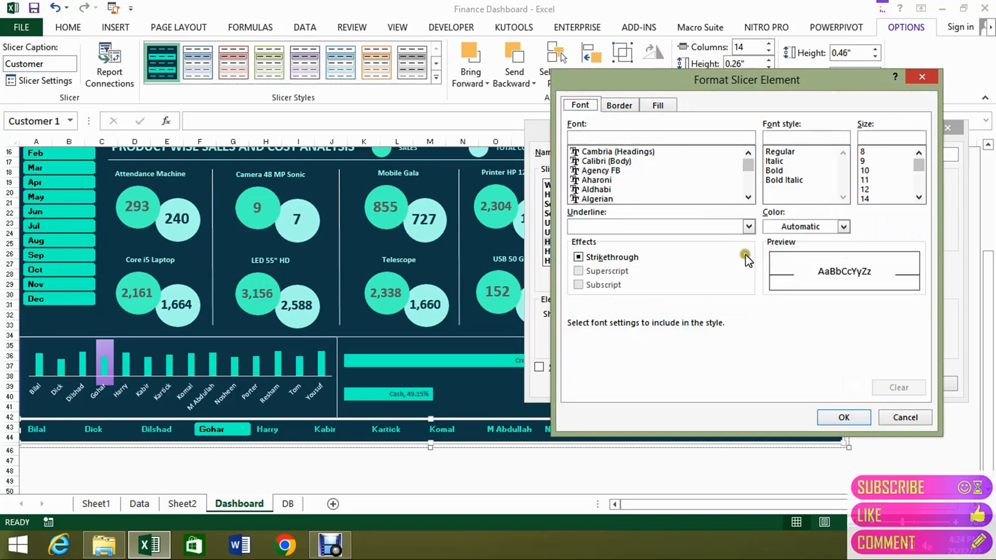
{"action": "left_click", "coordinate": [903, 422]}
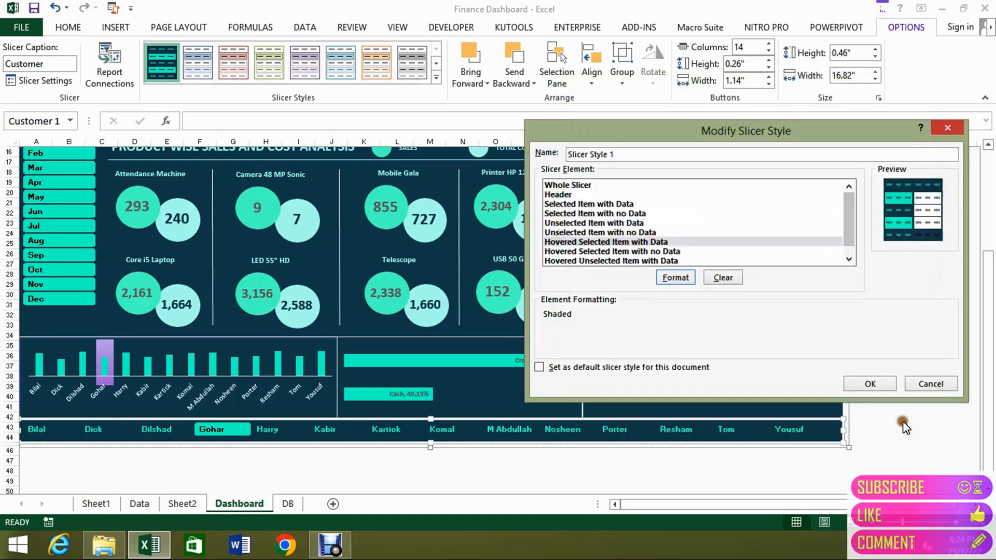
Inspect the font colour and background fill of the Unselected Item with no Data element.
{"action": "left_click", "coordinate": [631, 232]}
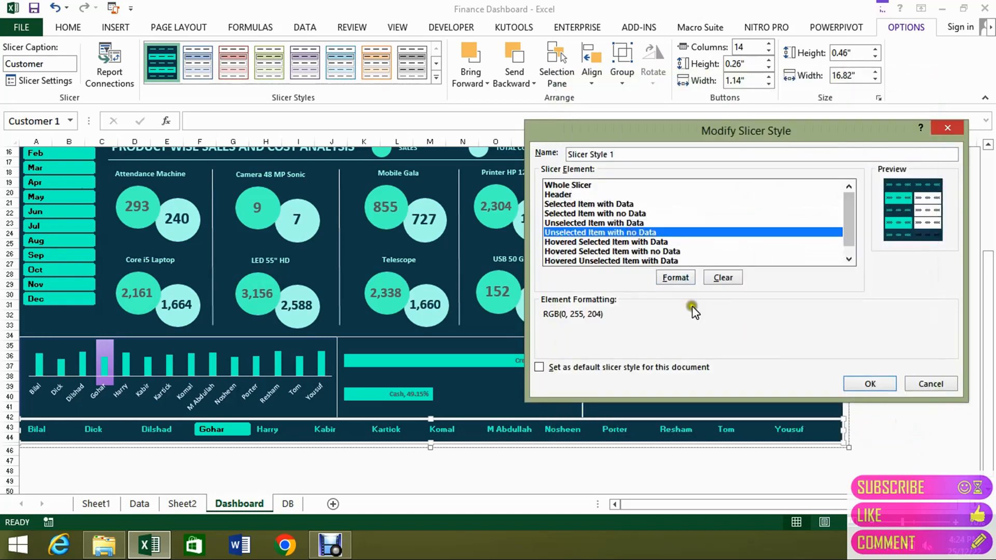
{"action": "left_click", "coordinate": [676, 277]}
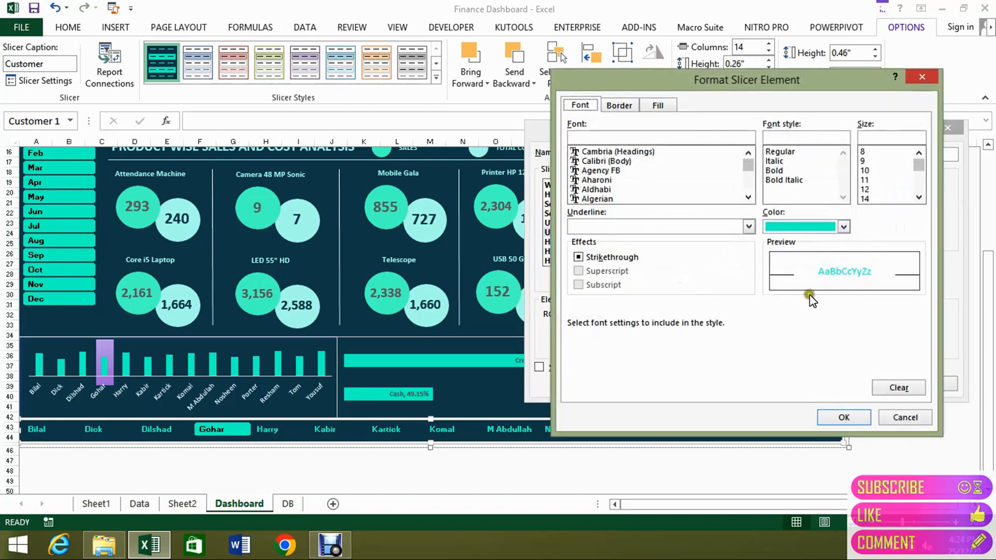
{"action": "left_click", "coordinate": [844, 228]}
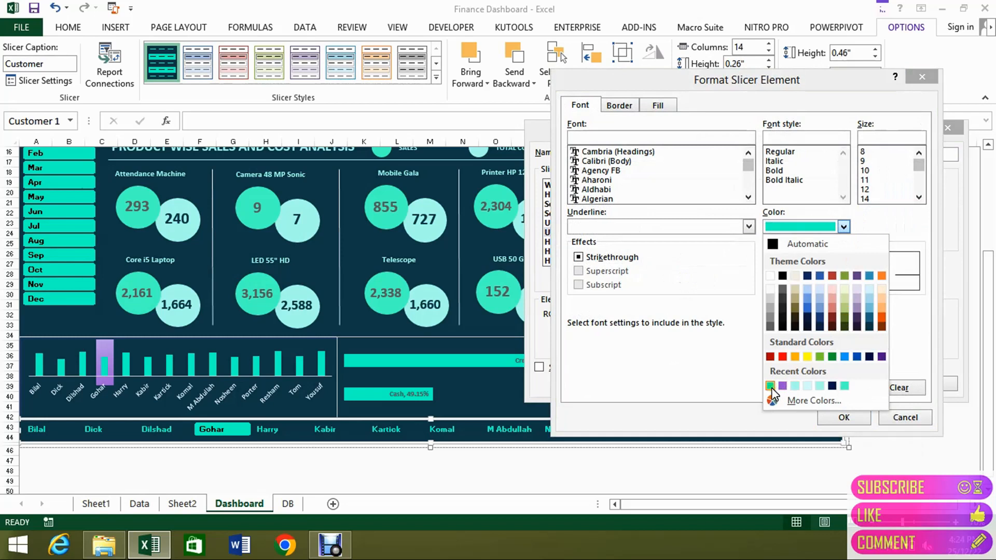
{"action": "left_click", "coordinate": [708, 356]}
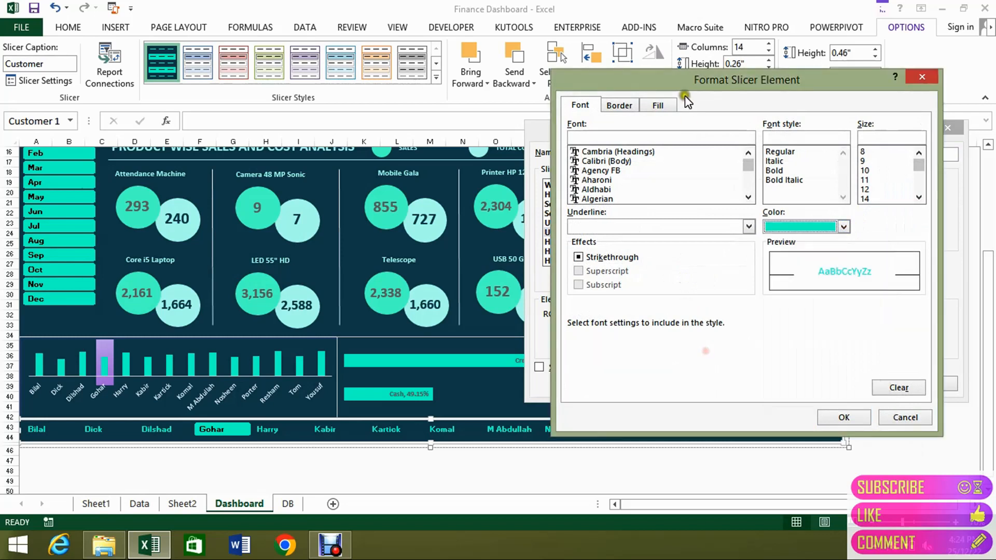
{"action": "left_click", "coordinate": [658, 106]}
{"action": "left_click", "coordinate": [660, 141]}
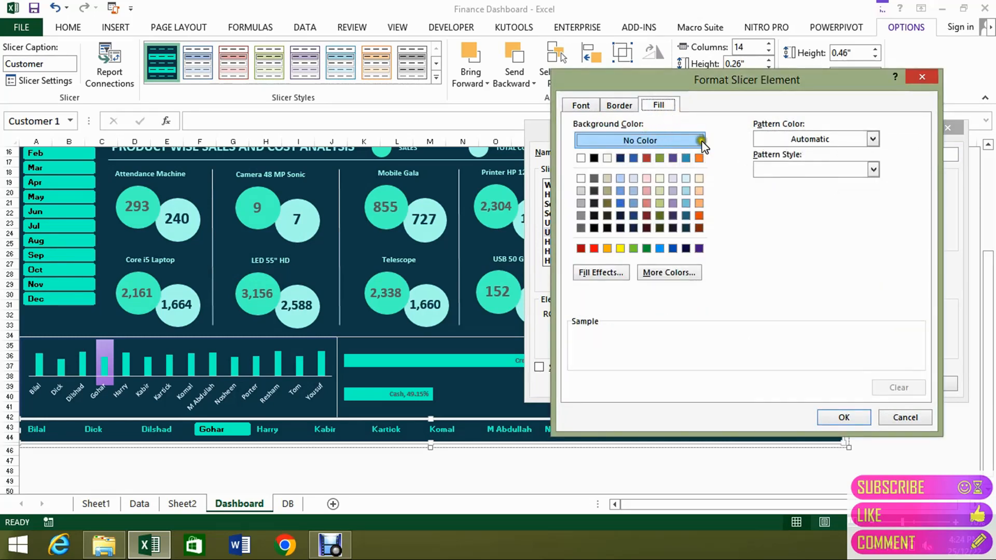
{"action": "left_click", "coordinate": [903, 416]}
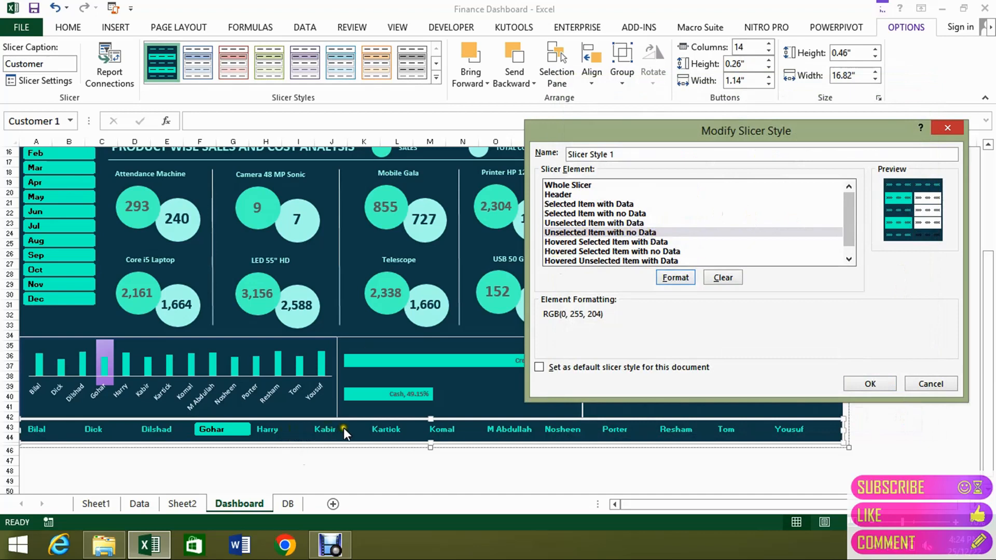
Inspect the fill and font colour settings of the Unselected Item with Data element.
{"action": "left_click", "coordinate": [592, 223]}
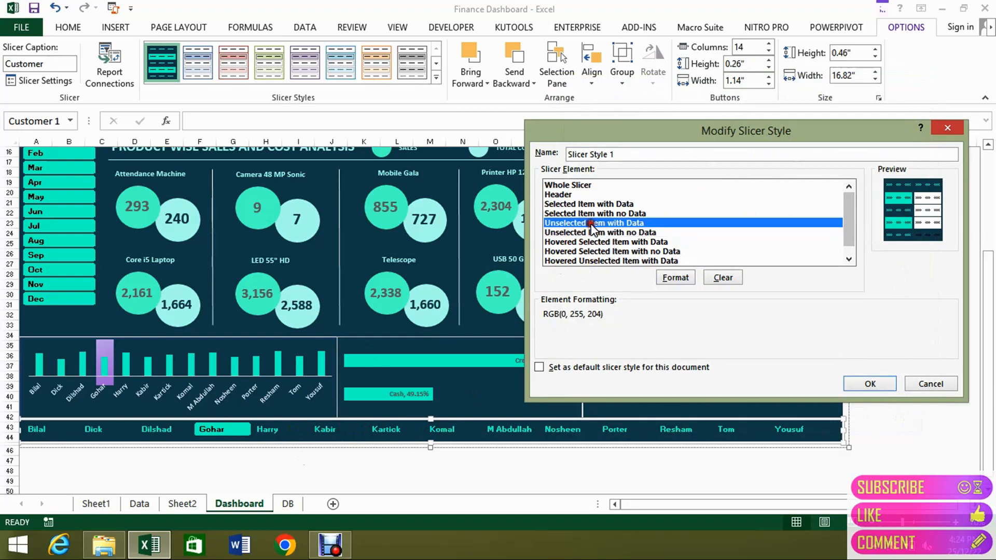
{"action": "left_click", "coordinate": [675, 275]}
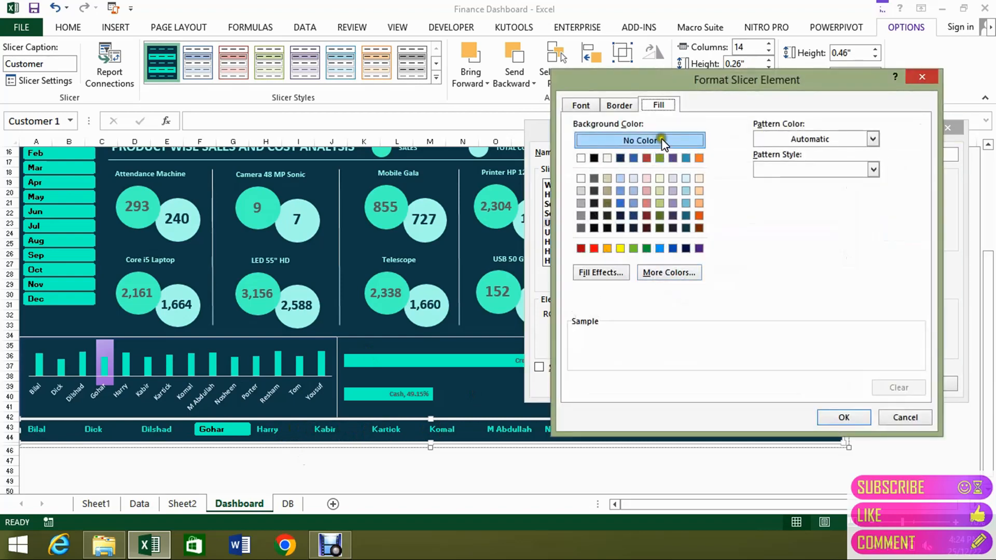
{"action": "left_click", "coordinate": [591, 104]}
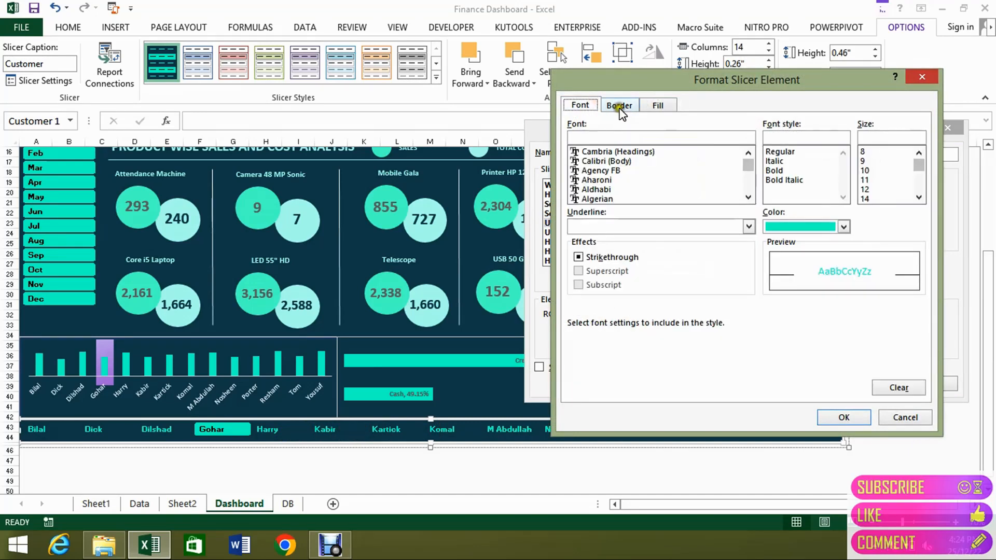
{"action": "left_click", "coordinate": [843, 227]}
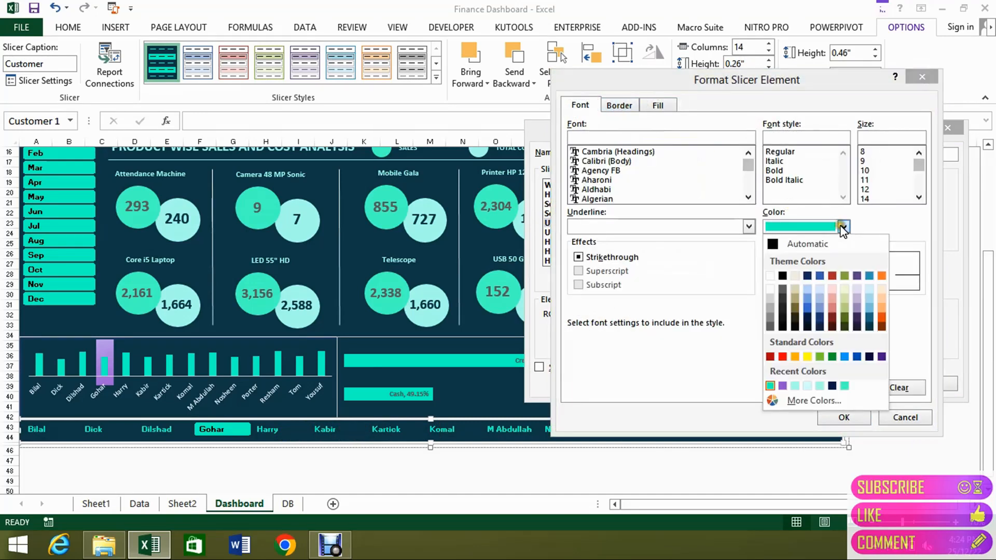
{"action": "left_click", "coordinate": [844, 228]}
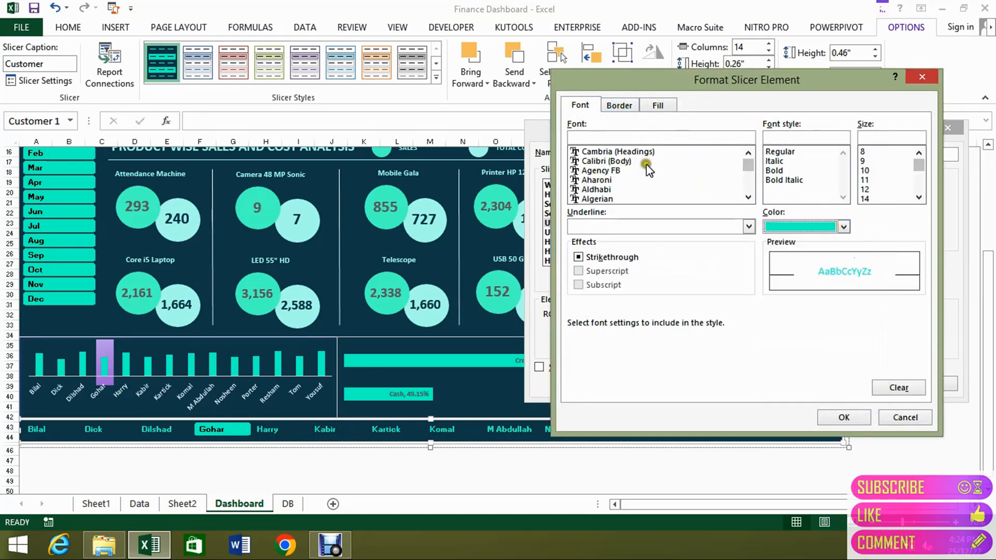
{"action": "left_click", "coordinate": [907, 419]}
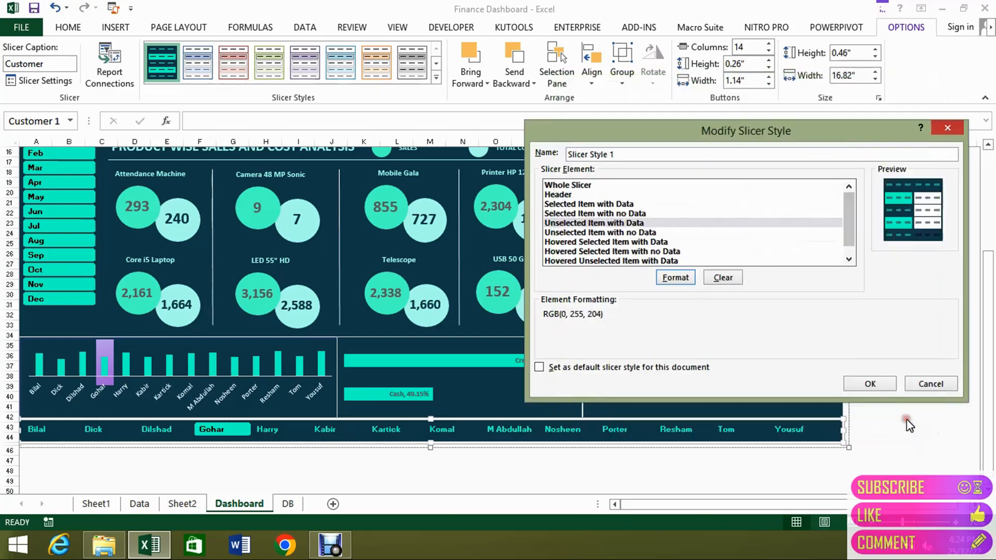
Inspect the font colour and fill settings of the Selected Item with no Data element.
{"action": "left_click", "coordinate": [596, 213]}
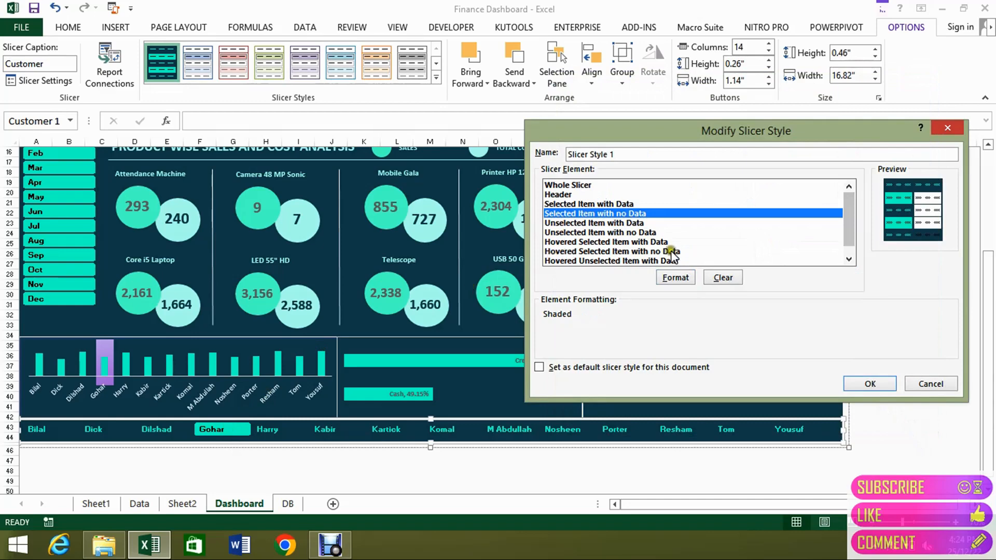
{"action": "left_click", "coordinate": [676, 279]}
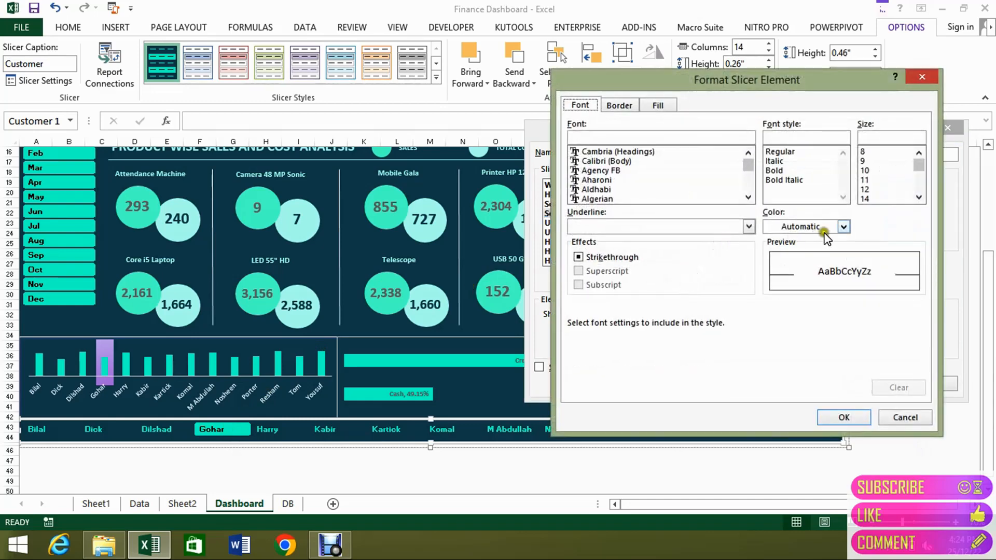
{"action": "left_click", "coordinate": [844, 228]}
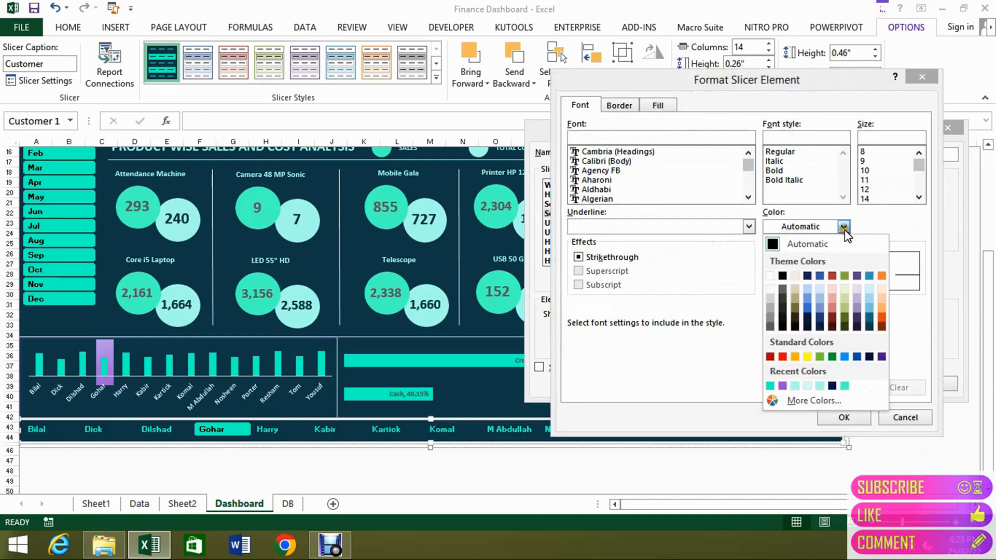
{"action": "left_click", "coordinate": [664, 105]}
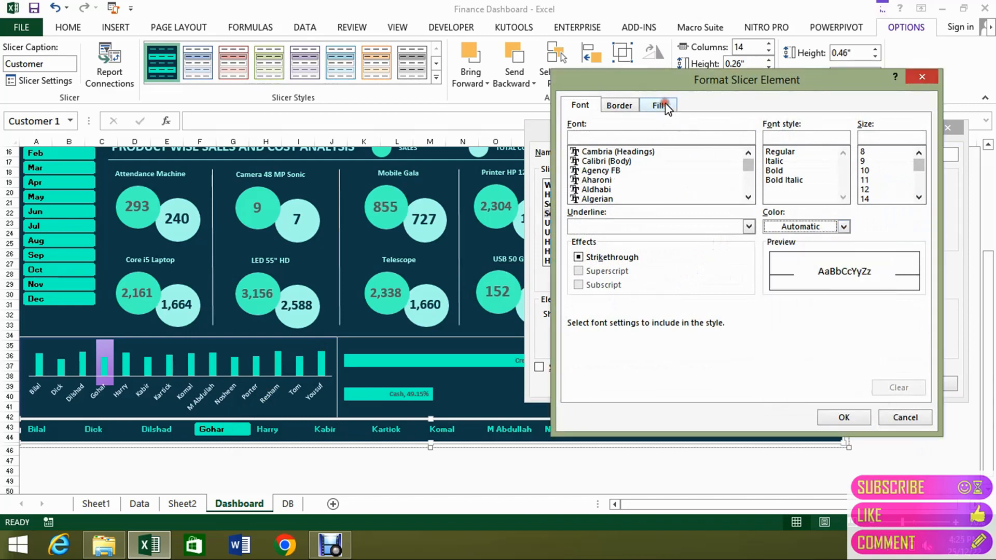
{"action": "left_click", "coordinate": [664, 105]}
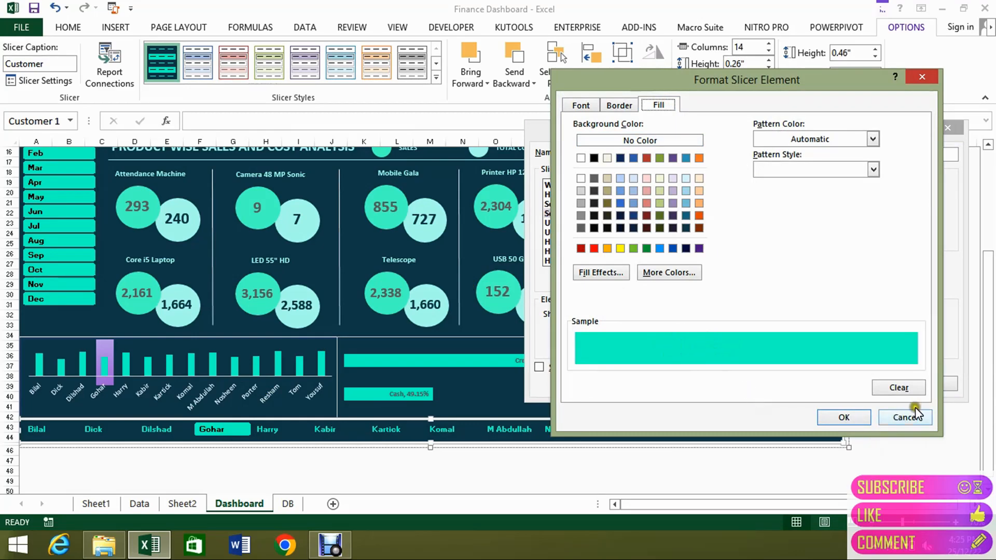
{"action": "left_click", "coordinate": [899, 417]}
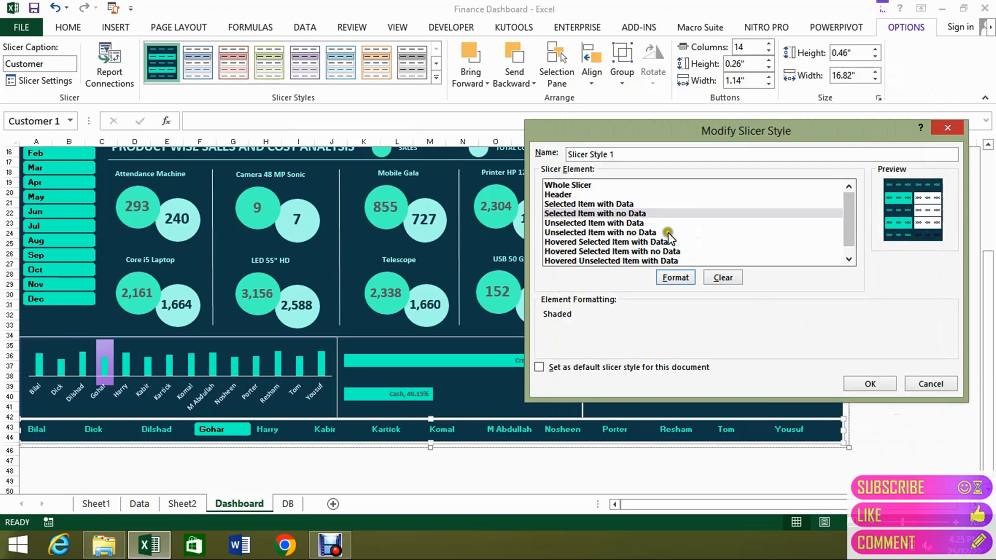
Inspect the fill and font settings of the Selected Item with Data element, and leave the slicer style without saving.
{"action": "left_click", "coordinate": [632, 203]}
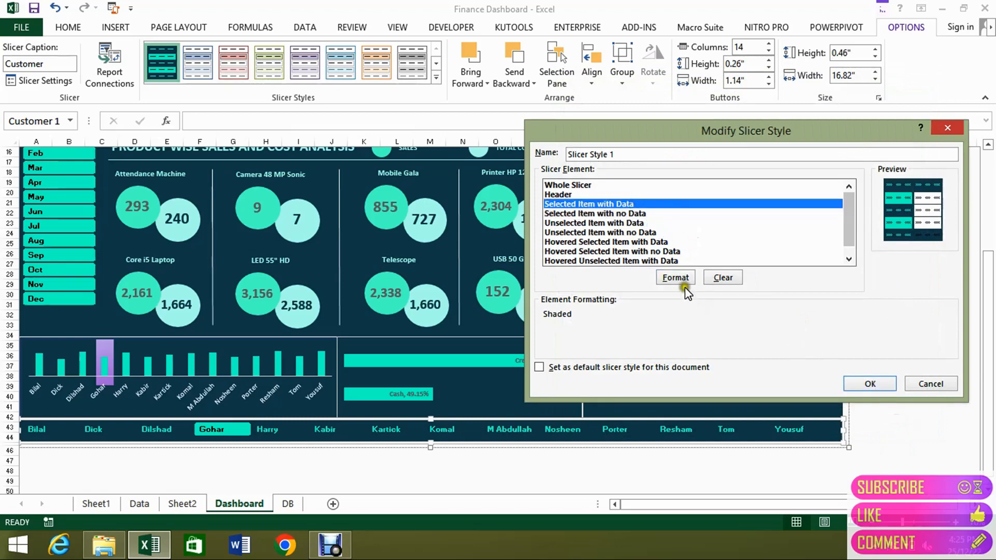
{"action": "left_click", "coordinate": [675, 278]}
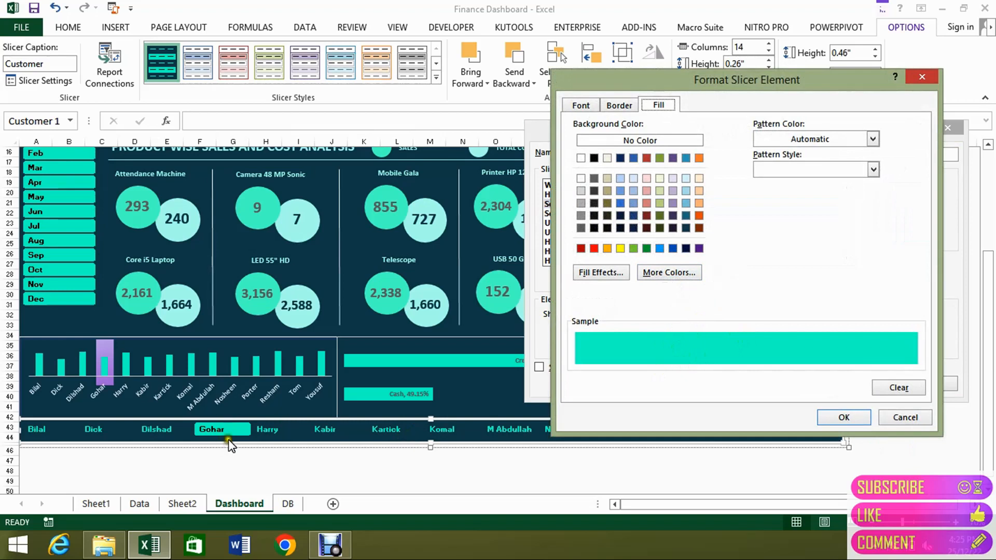
{"action": "left_click", "coordinate": [582, 106]}
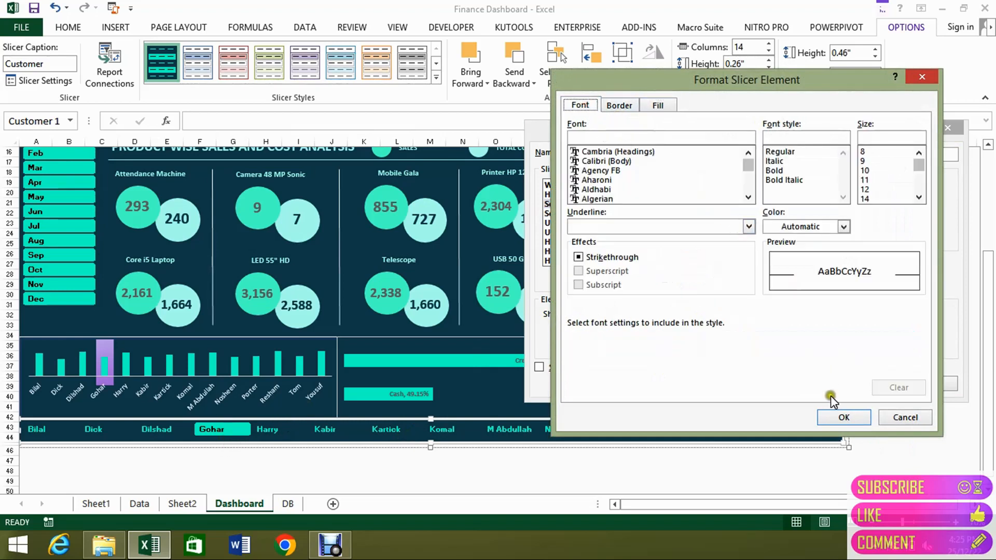
{"action": "left_click", "coordinate": [891, 417]}
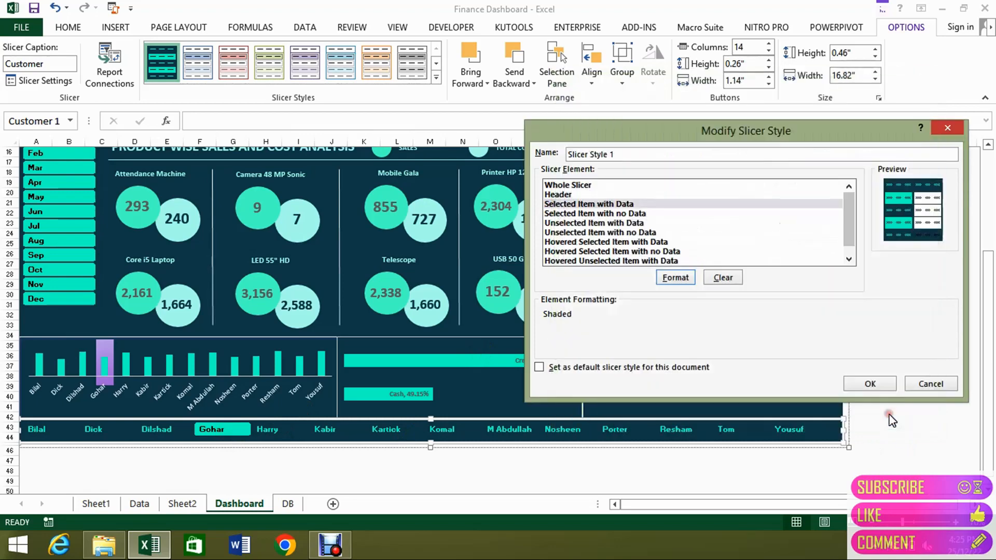
{"action": "left_click", "coordinate": [920, 385]}
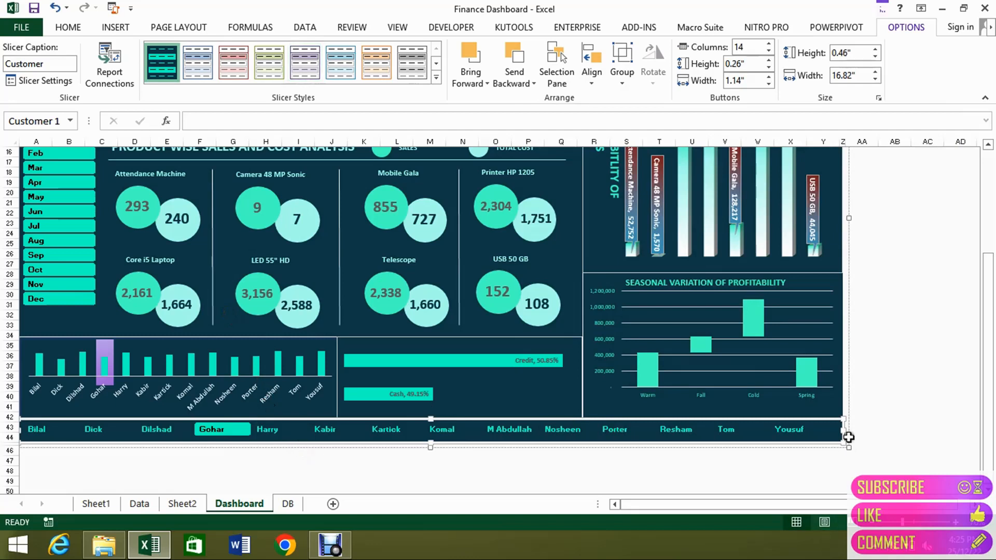
Select the small rectangle covering the end of the Customer slicer to examine it, and deselect it.
{"action": "left_click", "coordinate": [834, 432]}
{"action": "mouse_move", "coordinate": [832, 432]}
{"action": "left_mouse_down"}
{"action": "mouse_move", "coordinate": [814, 439]}
{"action": "mouse_move", "coordinate": [817, 458]}
{"action": "mouse_move", "coordinate": [833, 432]}
{"action": "left_mouse_up"}
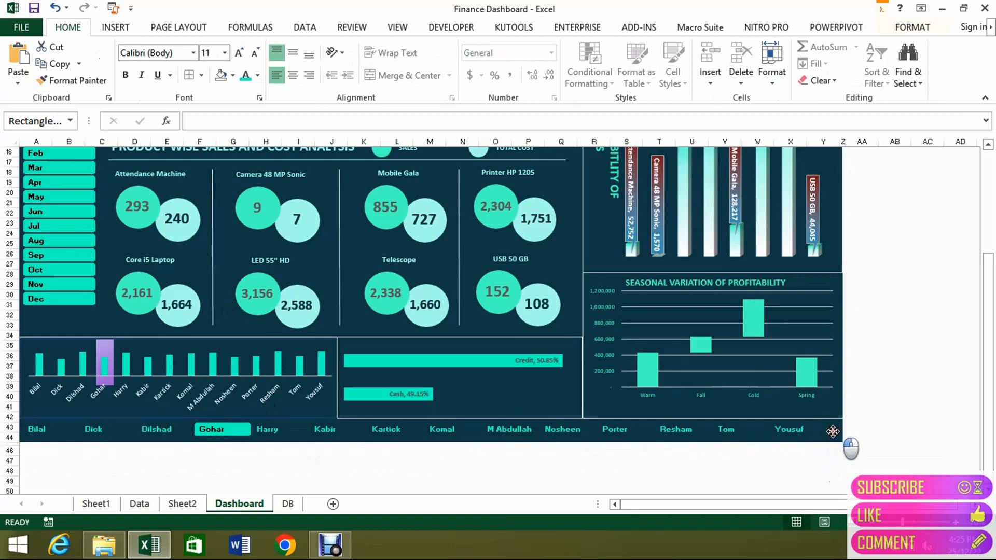
{"action": "left_click", "coordinate": [888, 428]}
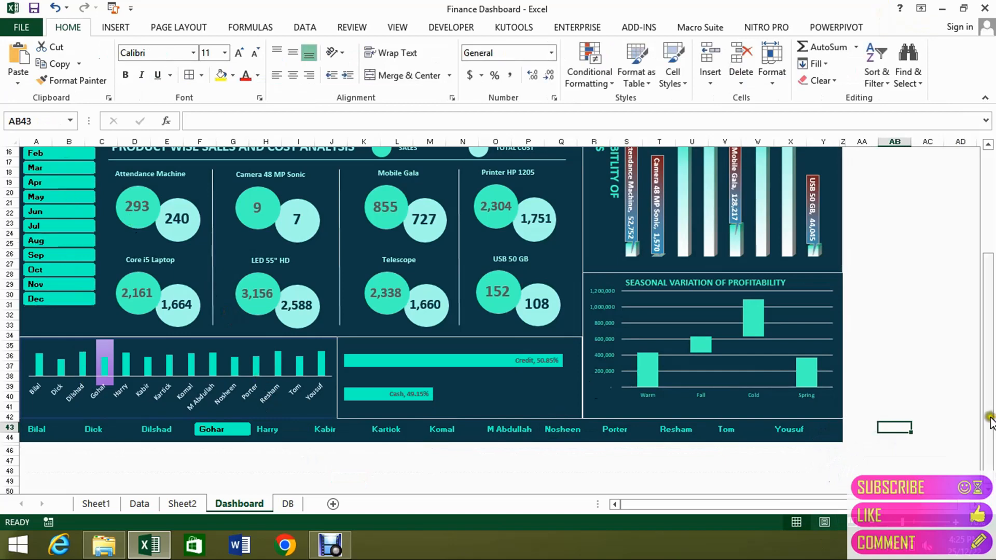
Insert Season and Date slicers for the seasonal net profit PivotTable on Sheet2.
{"action": "left_click_drag", "start_coordinate": [992, 421], "coordinate": [990, 316]}
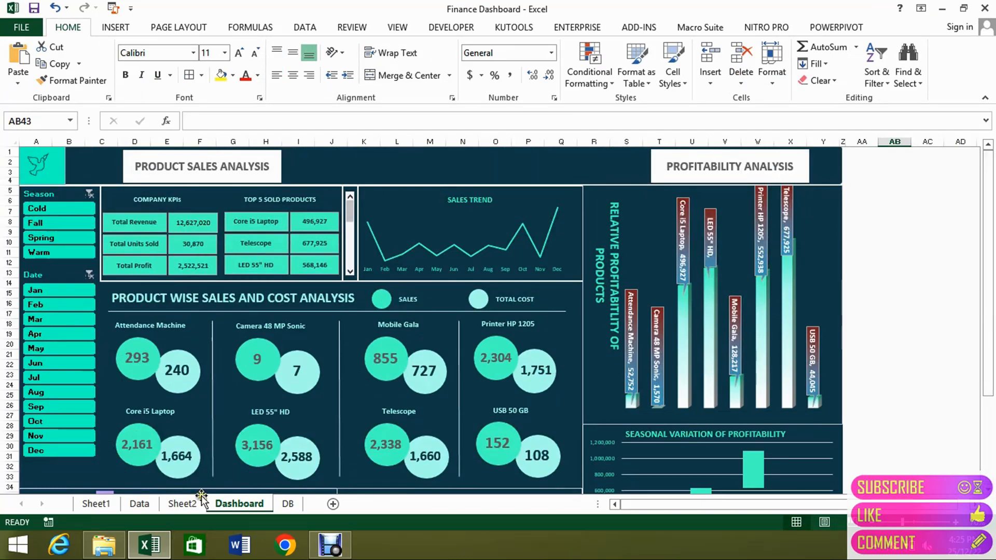
{"action": "left_click", "coordinate": [174, 501]}
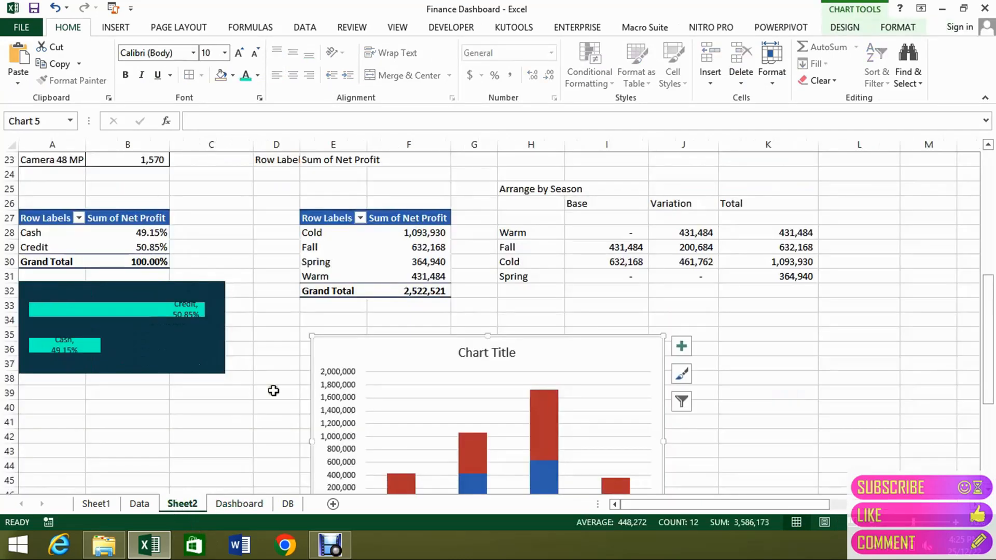
{"action": "left_click", "coordinate": [328, 248]}
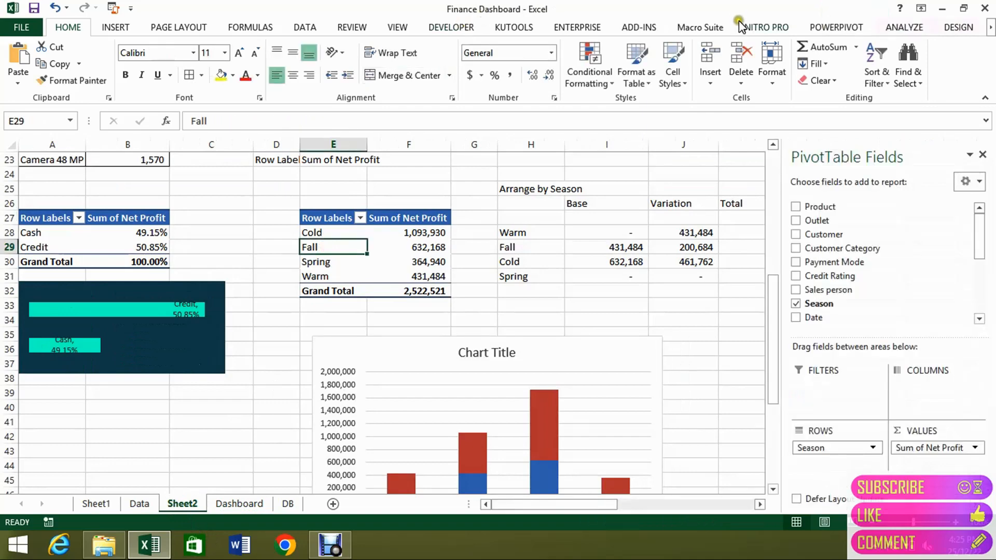
{"action": "left_click", "coordinate": [905, 27]}
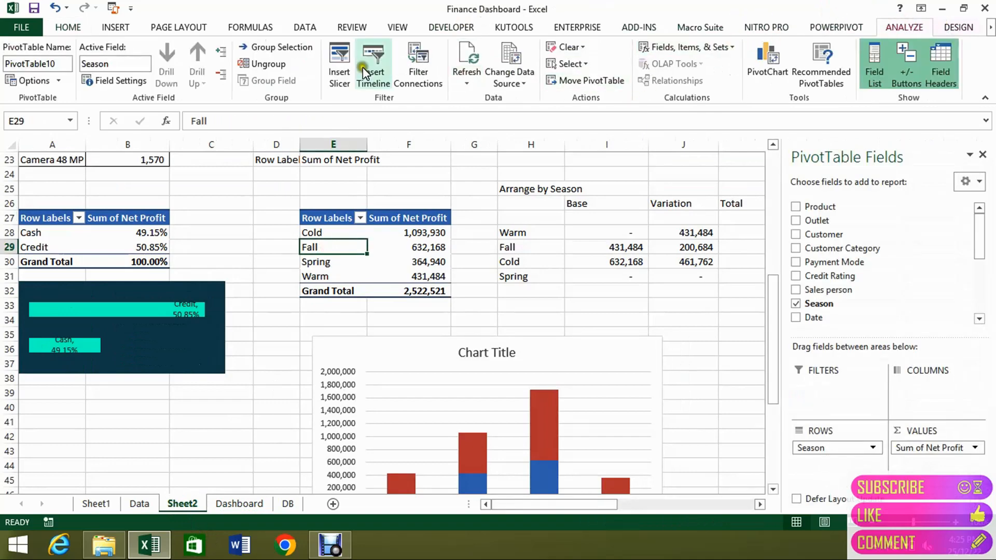
{"action": "left_click", "coordinate": [342, 64]}
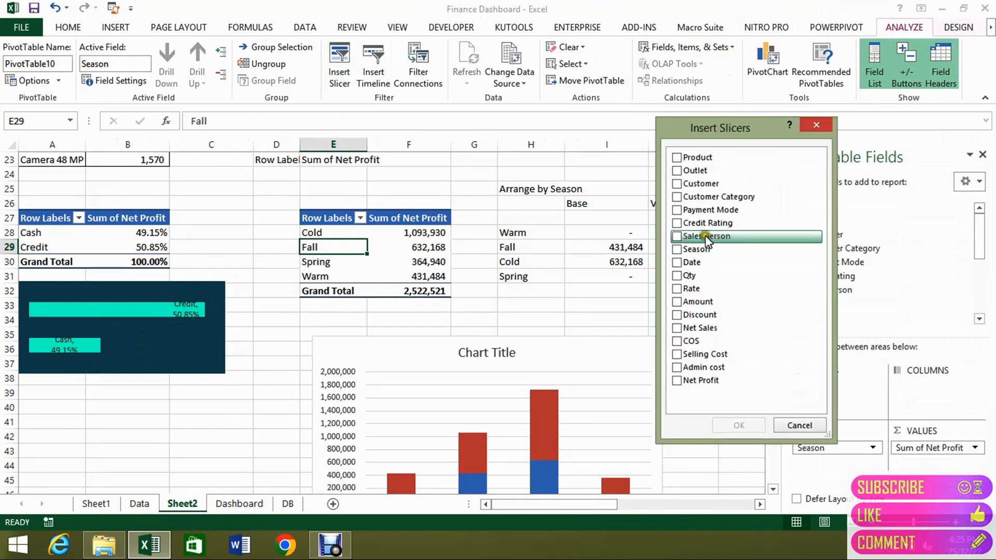
{"action": "left_click", "coordinate": [678, 251]}
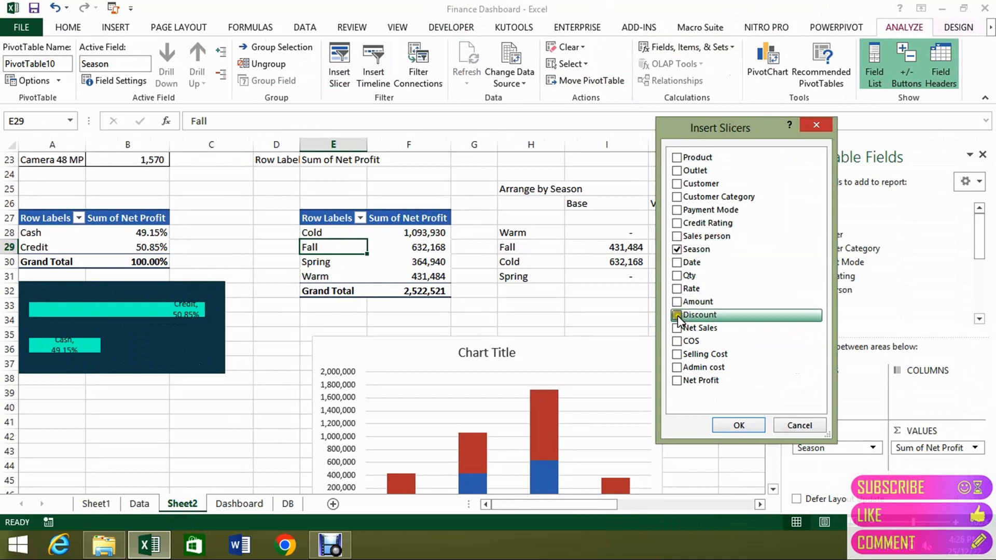
{"action": "left_click", "coordinate": [677, 263]}
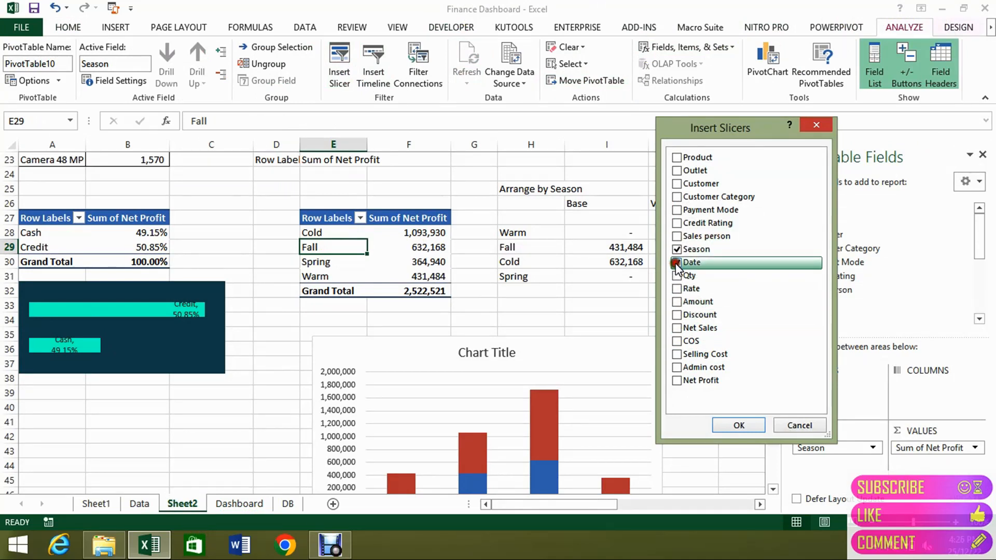
{"action": "left_click", "coordinate": [742, 425]}
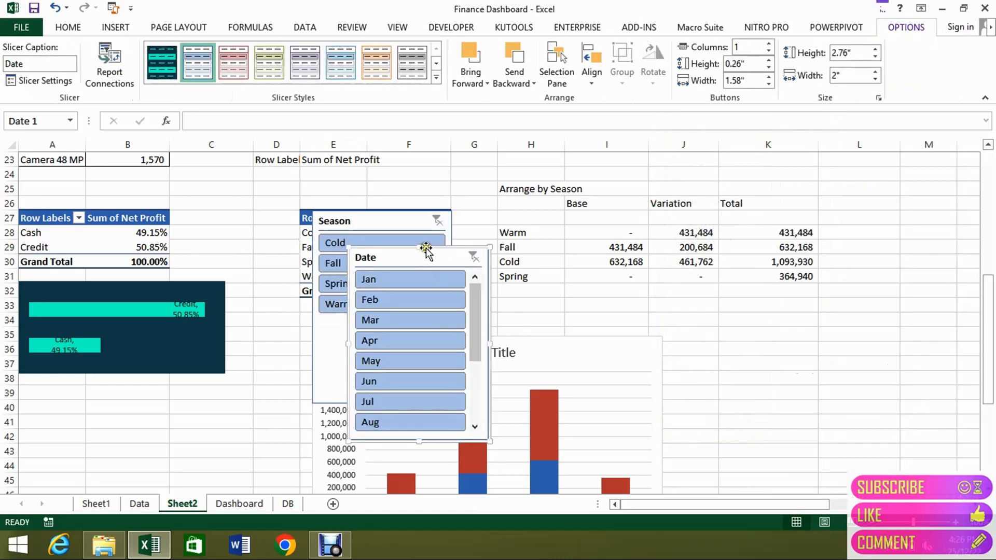
Select the new Season and Date slicers together and paste them onto the Dashboard sheet.
{"action": "left_click_drag", "start_coordinate": [420, 248], "coordinate": [456, 240]}
{"action": "left_click", "coordinate": [388, 217], "text": "ctrl"}
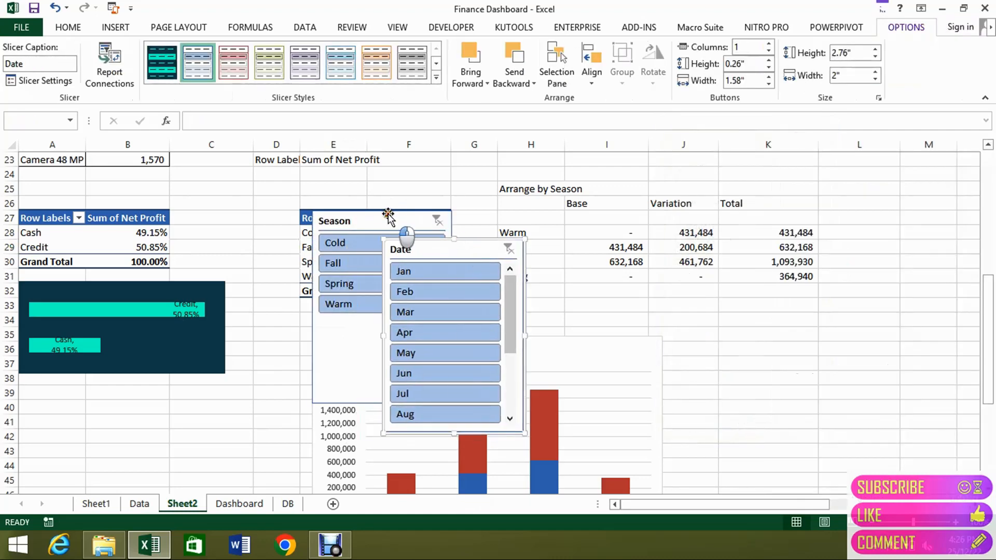
{"action": "left_click", "coordinate": [236, 503]}
{"action": "scroll", "coordinate": [338, 388], "scroll_direction": "down", "scroll_amount": 4}
{"action": "scroll", "coordinate": [337, 388], "scroll_direction": "down", "scroll_amount": 4}
{"action": "key", "text": "ctrl+v"}
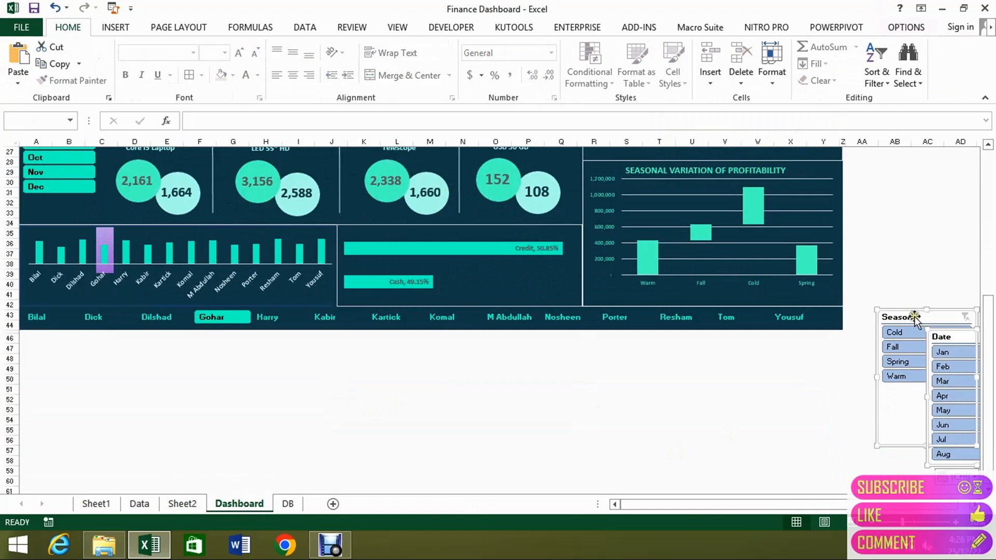
Move the pasted Season and Date slicers up to the first rows, just beside the Profitability Analysis section.
{"action": "left_click_drag", "start_coordinate": [915, 317], "coordinate": [893, 130]}
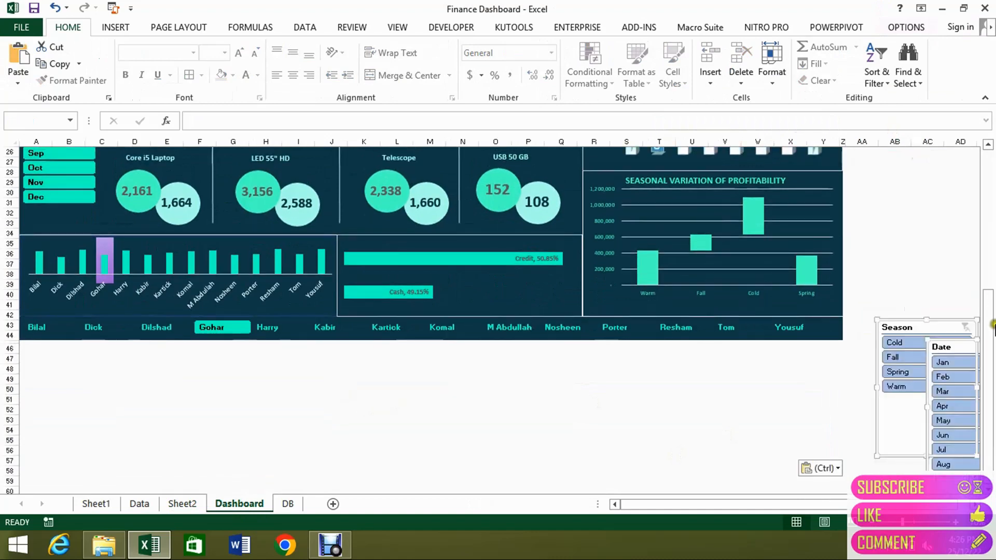
{"action": "left_click_drag", "start_coordinate": [992, 326], "coordinate": [992, 239]}
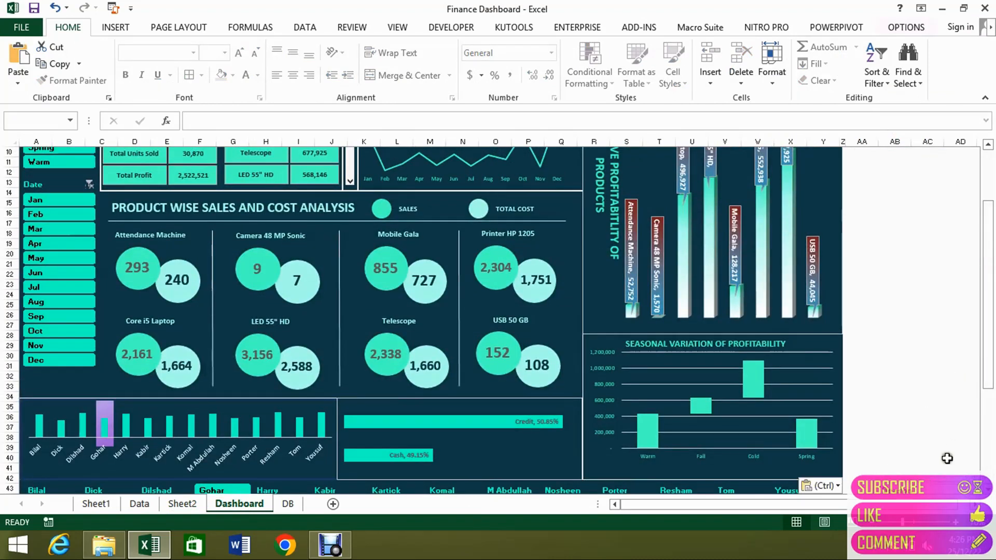
{"action": "left_click_drag", "start_coordinate": [934, 487], "coordinate": [892, 179]}
{"action": "left_click_drag", "start_coordinate": [990, 220], "coordinate": [988, 133]}
{"action": "left_click_drag", "start_coordinate": [913, 269], "coordinate": [919, 159]}
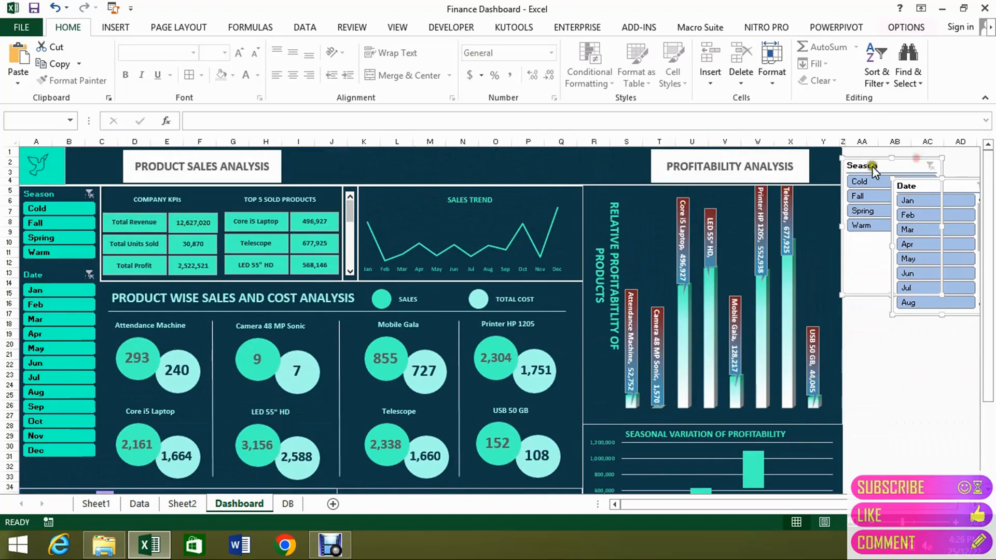
Place the new Date slicer directly beneath the new Season slicer's Warm item and lengthen it to show the months through Dec.
{"action": "left_click", "coordinate": [880, 358]}
{"action": "left_click", "coordinate": [912, 317]}
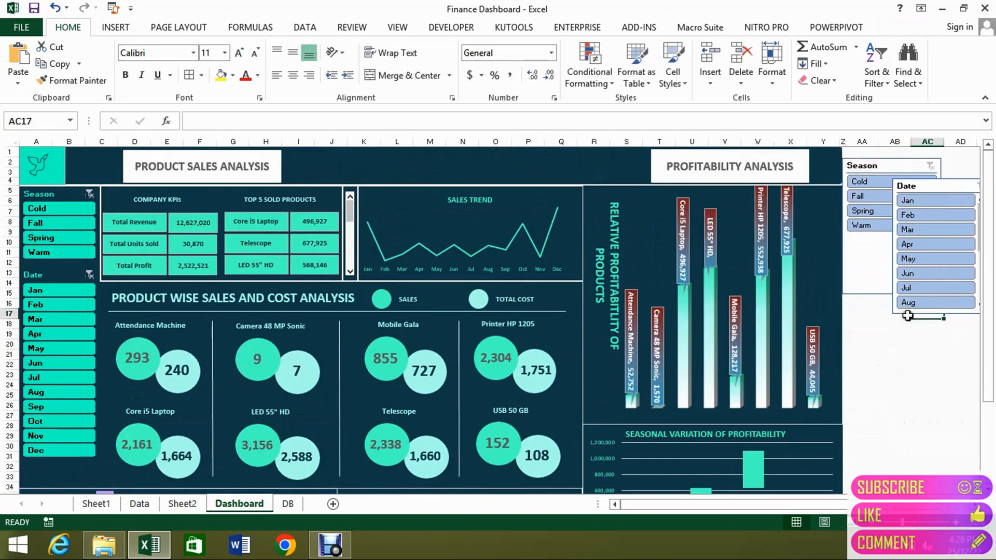
{"action": "left_click", "coordinate": [896, 314]}
{"action": "left_click_drag", "start_coordinate": [898, 313], "coordinate": [849, 368]}
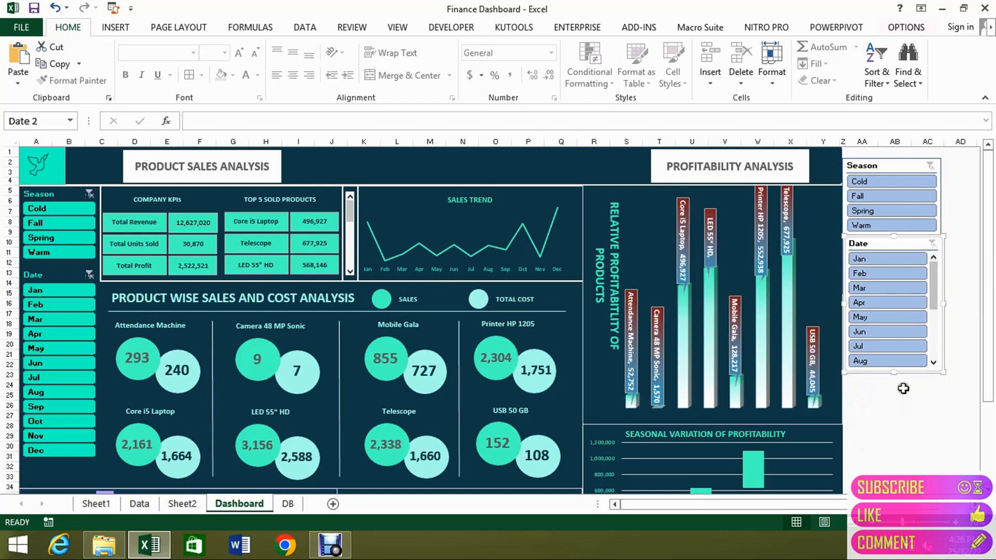
{"action": "left_click_drag", "start_coordinate": [892, 372], "coordinate": [894, 430]}
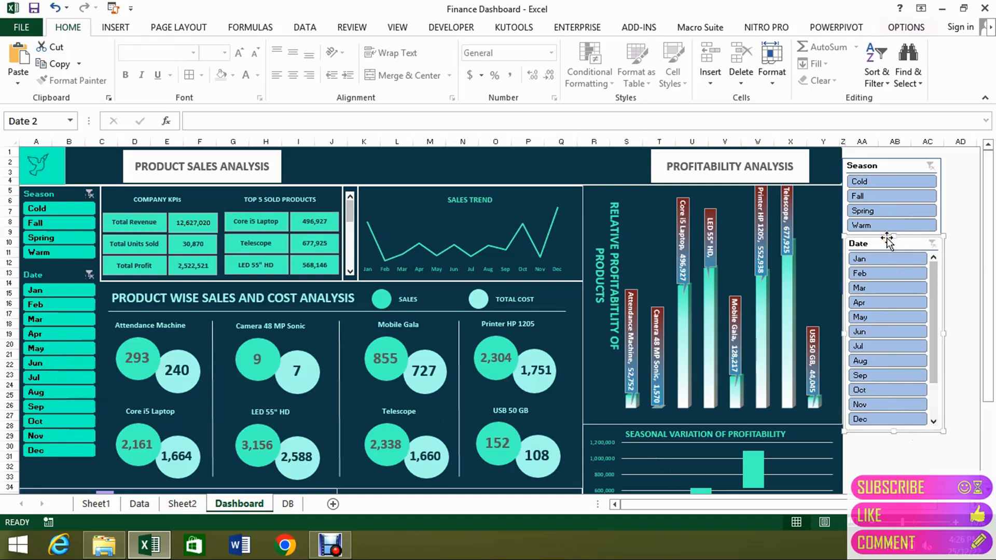
Apply the custom dark teal slicer style to the new Date and Season slicers beside the Profitability Analysis section.
{"action": "left_click", "coordinate": [906, 27]}
{"action": "left_click", "coordinate": [162, 63]}
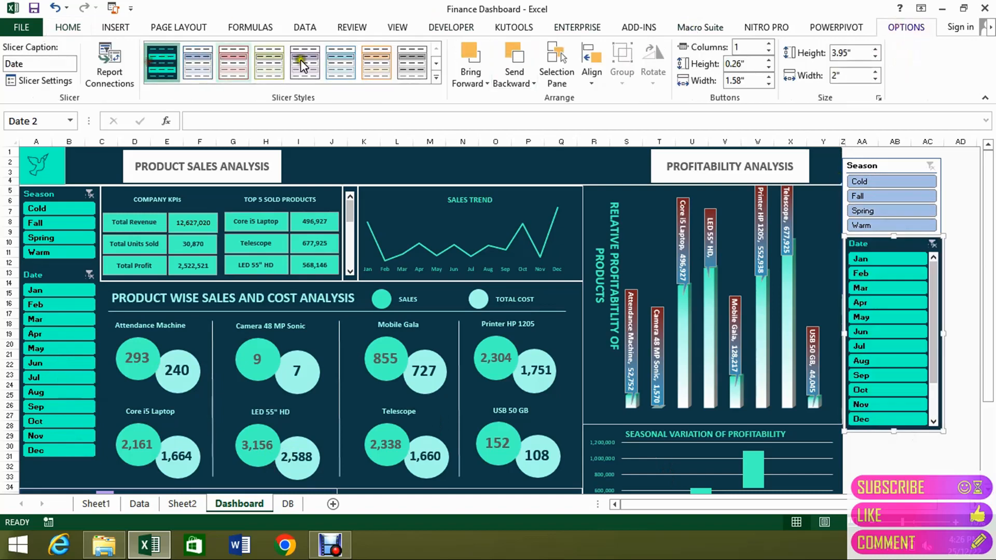
{"action": "left_click", "coordinate": [889, 165]}
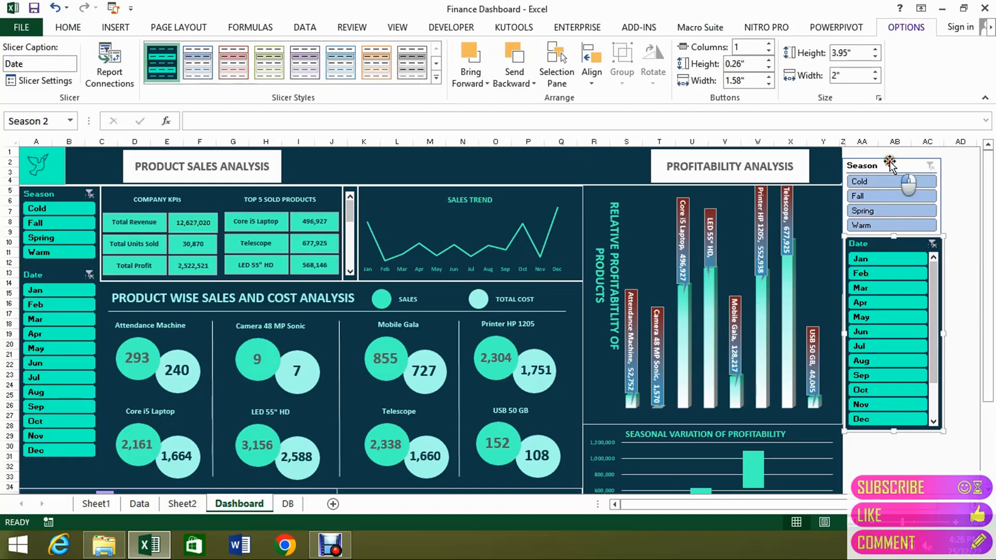
{"action": "left_click", "coordinate": [162, 62]}
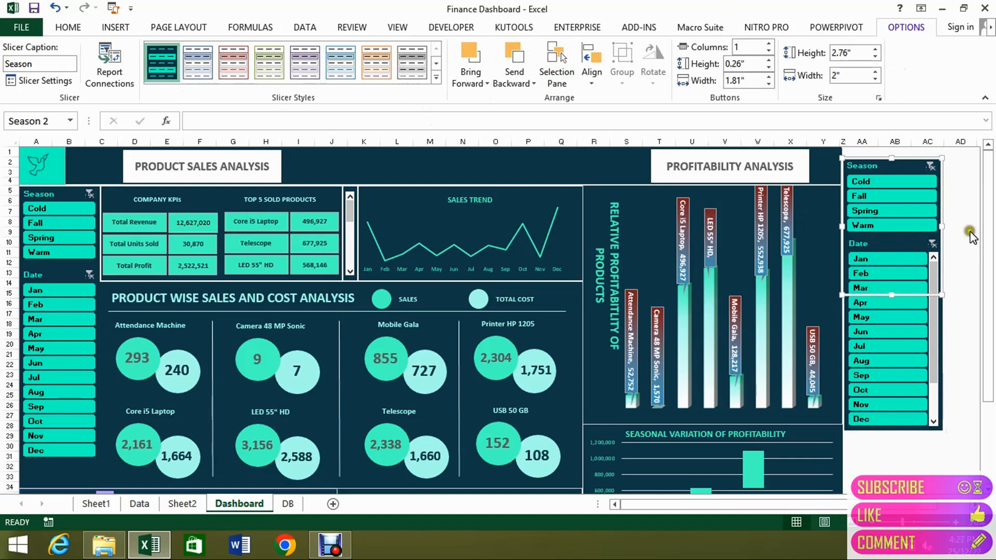
{"action": "left_click", "coordinate": [979, 200]}
Test the new Date and Season slicers by filtering through several months and seasons, ending with Warm and May.
{"action": "left_click", "coordinate": [891, 303]}
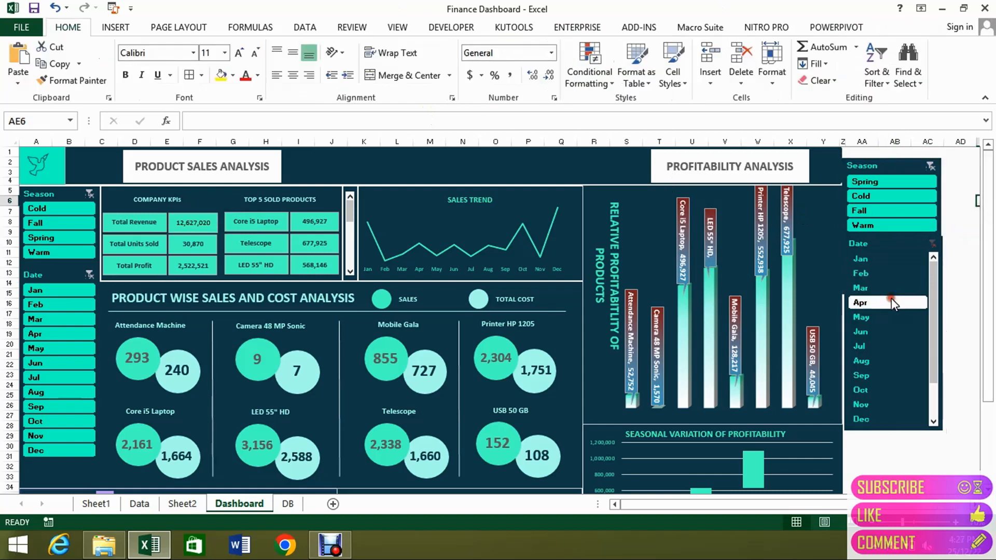
{"action": "left_click", "coordinate": [884, 359]}
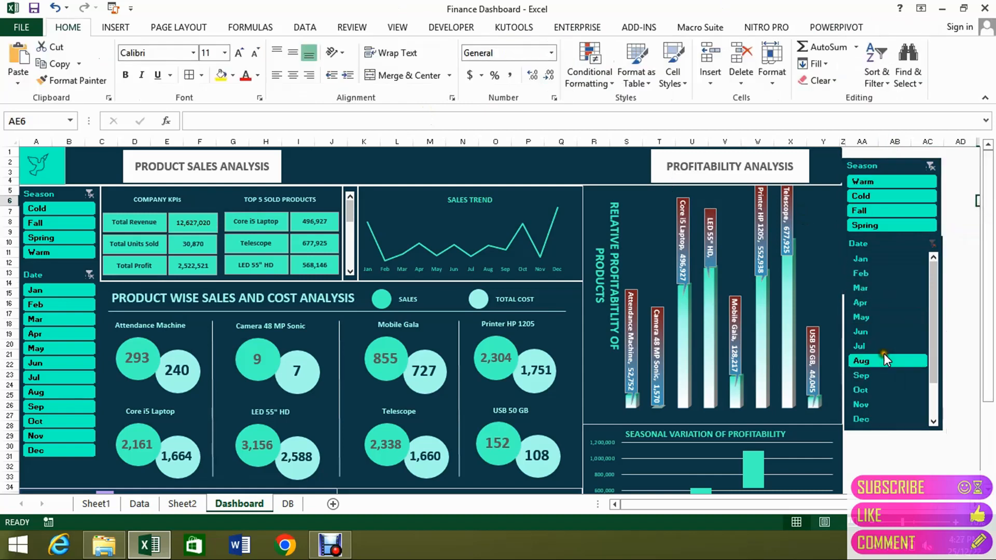
{"action": "left_click", "coordinate": [883, 317]}
{"action": "left_click", "coordinate": [880, 287]}
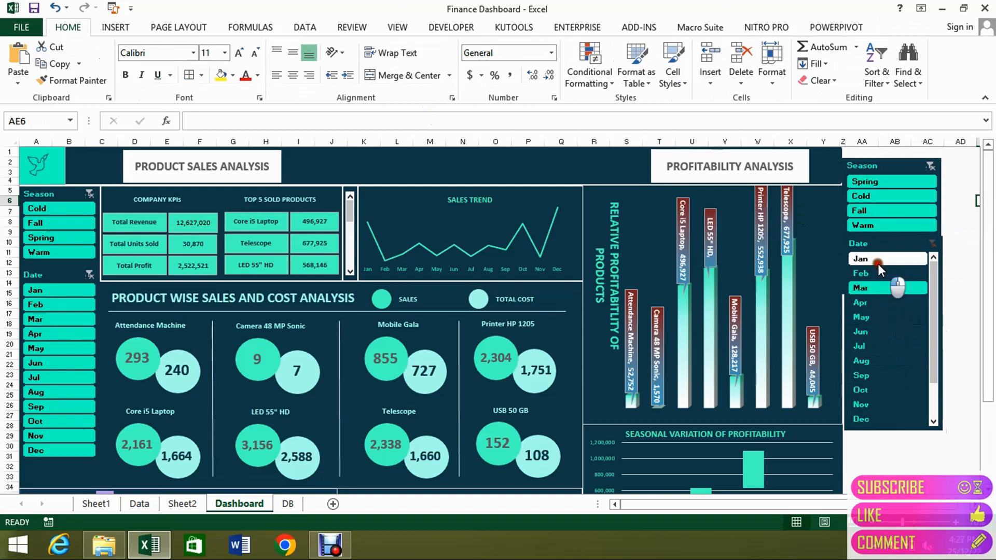
{"action": "left_click", "coordinate": [878, 262]}
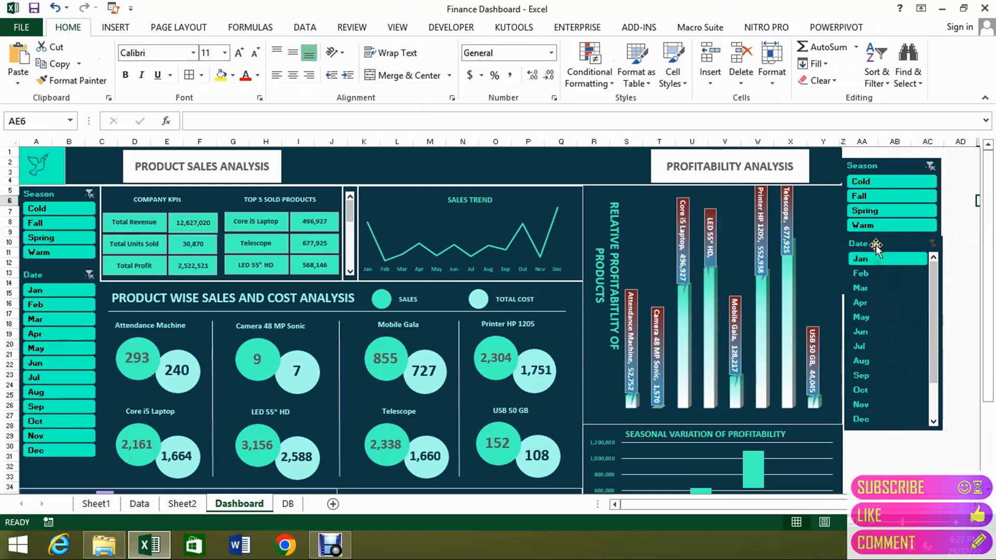
{"action": "left_click", "coordinate": [876, 182]}
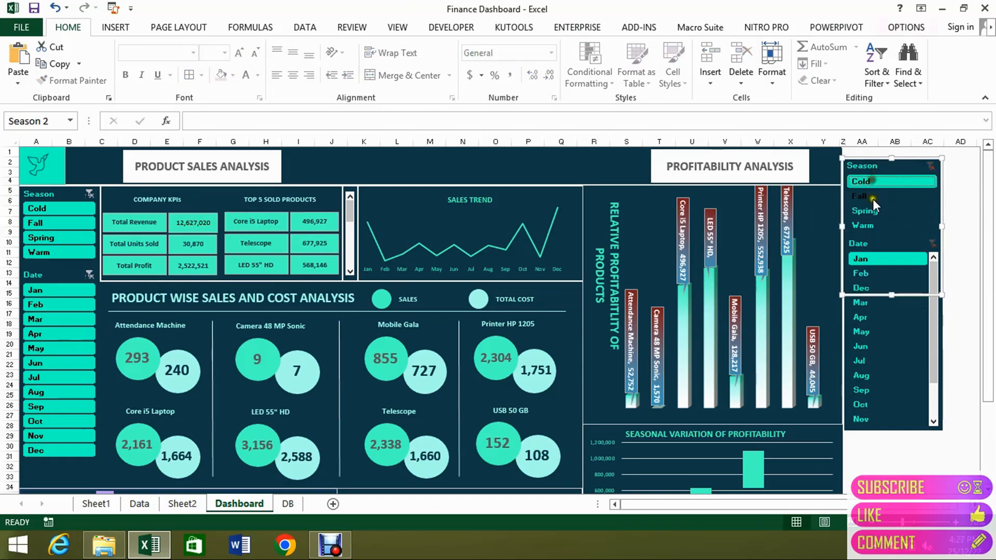
{"action": "left_click", "coordinate": [873, 227]}
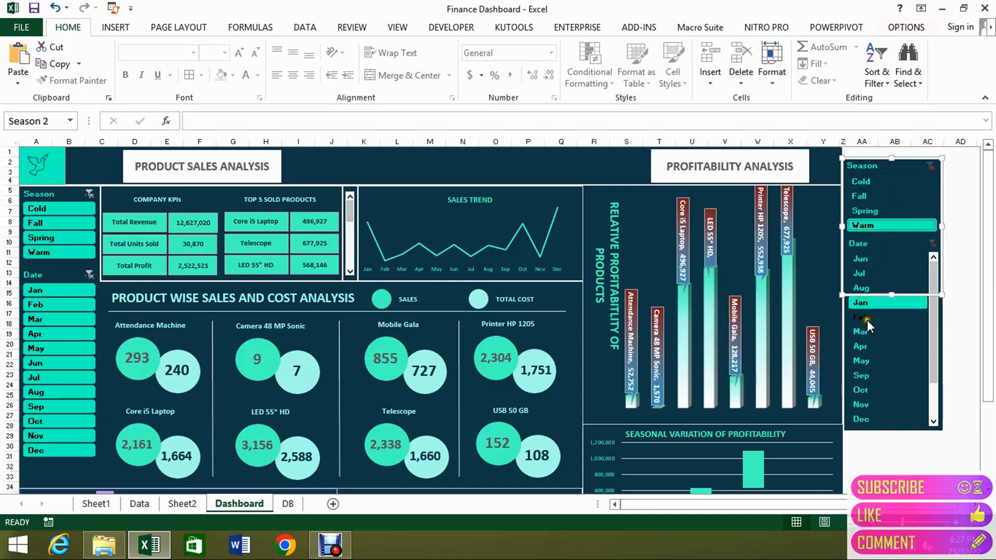
{"action": "left_click", "coordinate": [867, 331]}
{"action": "left_click", "coordinate": [869, 360]}
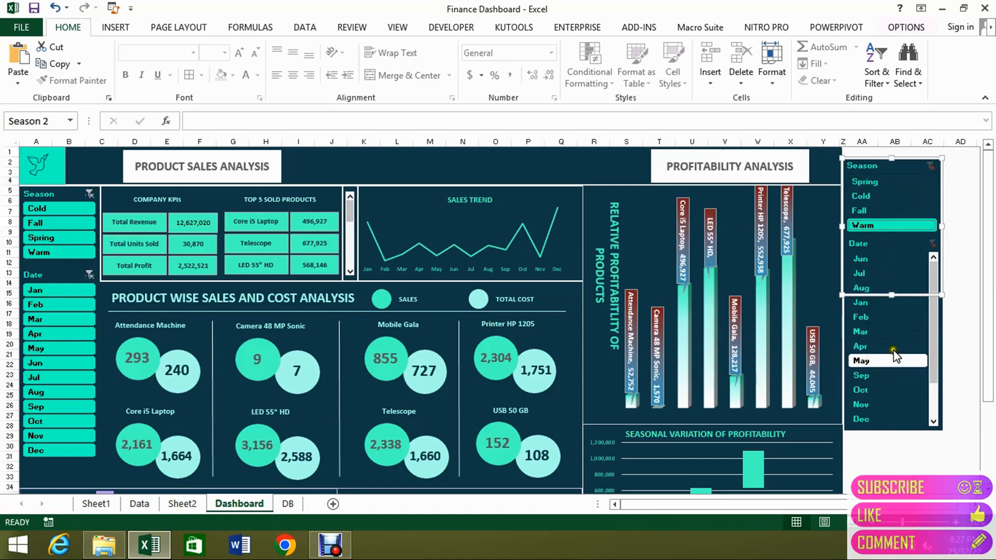
{"action": "left_click", "coordinate": [972, 245]}
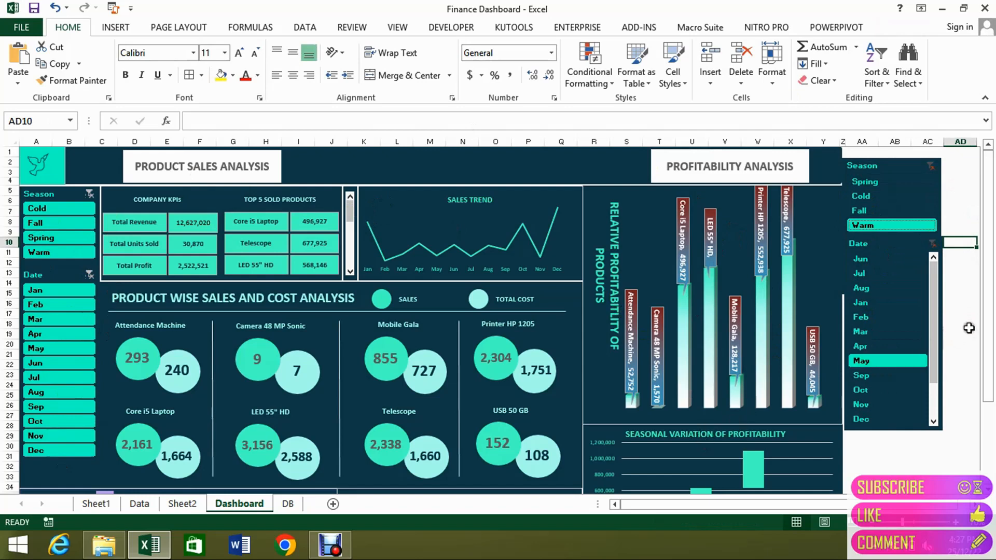
Delete the new Date and Season slicers beside the Profitability Analysis section.
{"action": "left_click", "coordinate": [943, 320]}
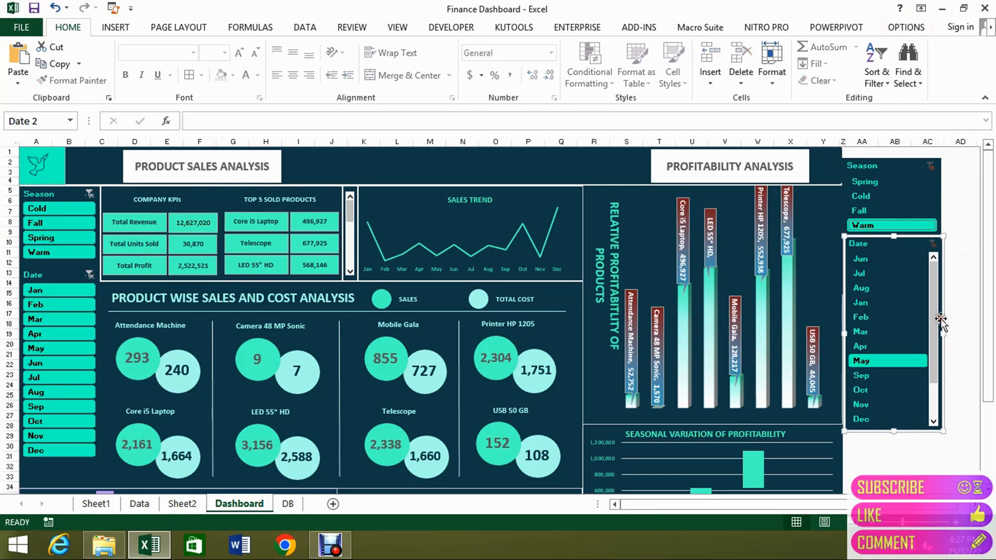
{"action": "key", "text": "Delete"}
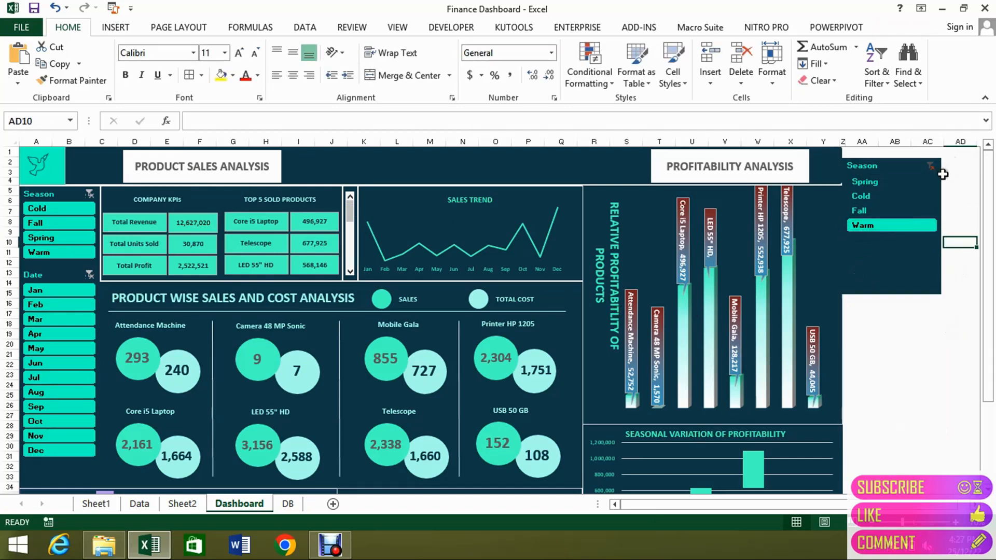
{"action": "left_click", "coordinate": [941, 177]}
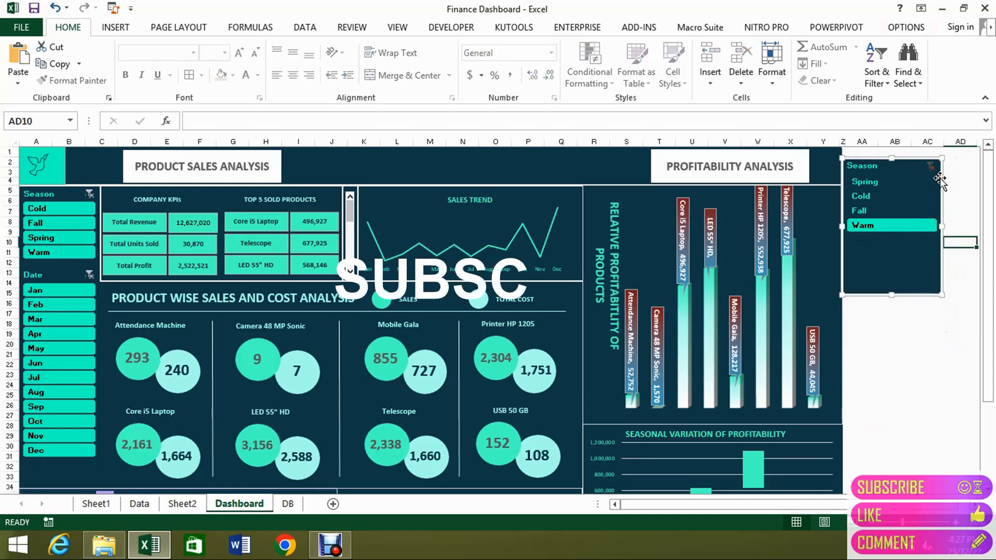
{"action": "key", "text": "Delete"}
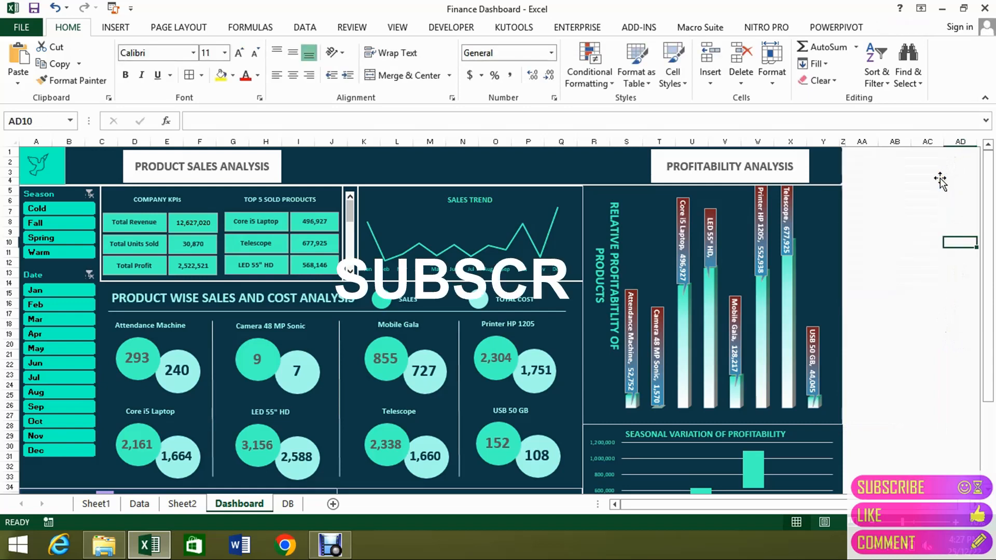
Check the original Season slicer's report connections down to the Sheet2 PivotTables and accept them.
{"action": "left_click", "coordinate": [39, 191]}
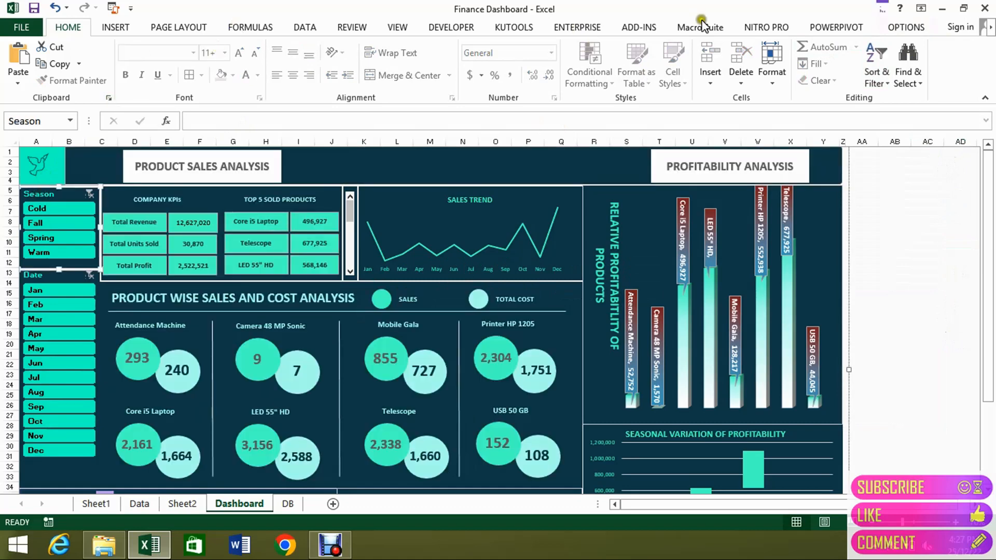
{"action": "left_click", "coordinate": [900, 30]}
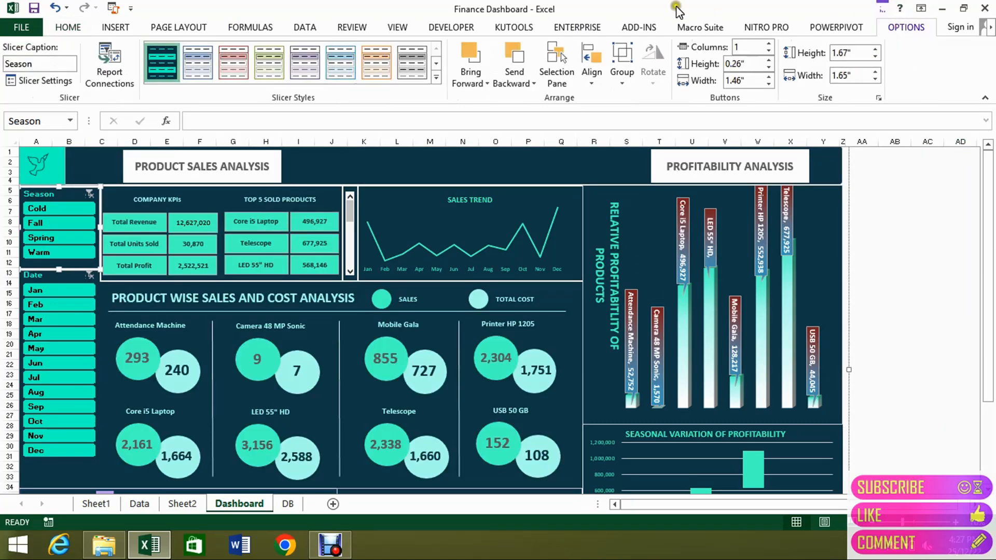
{"action": "left_click", "coordinate": [110, 67]}
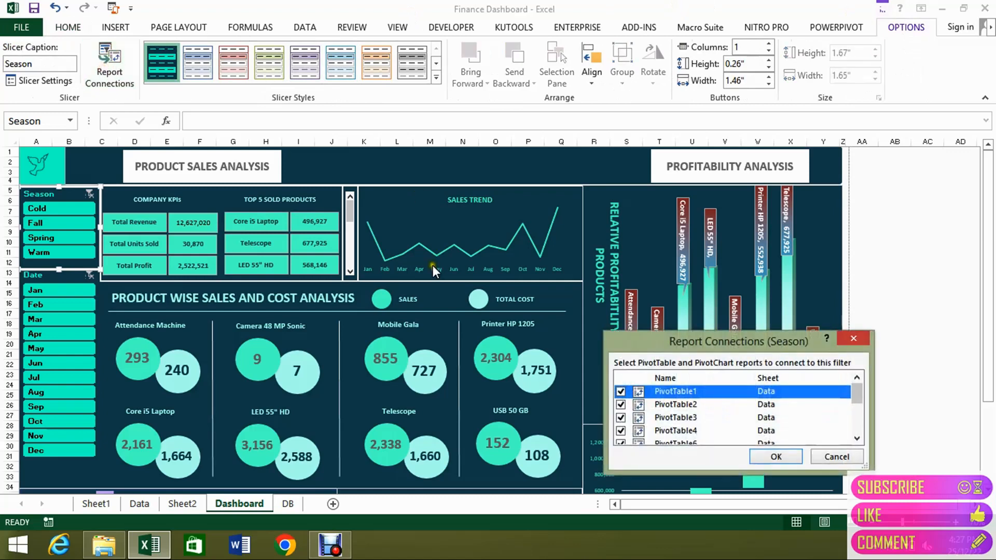
{"action": "left_click", "coordinate": [857, 439]}
{"action": "left_click", "coordinate": [857, 439]}
{"action": "left_click", "coordinate": [858, 439]}
{"action": "left_click", "coordinate": [857, 439]}
{"action": "left_click", "coordinate": [857, 439]}
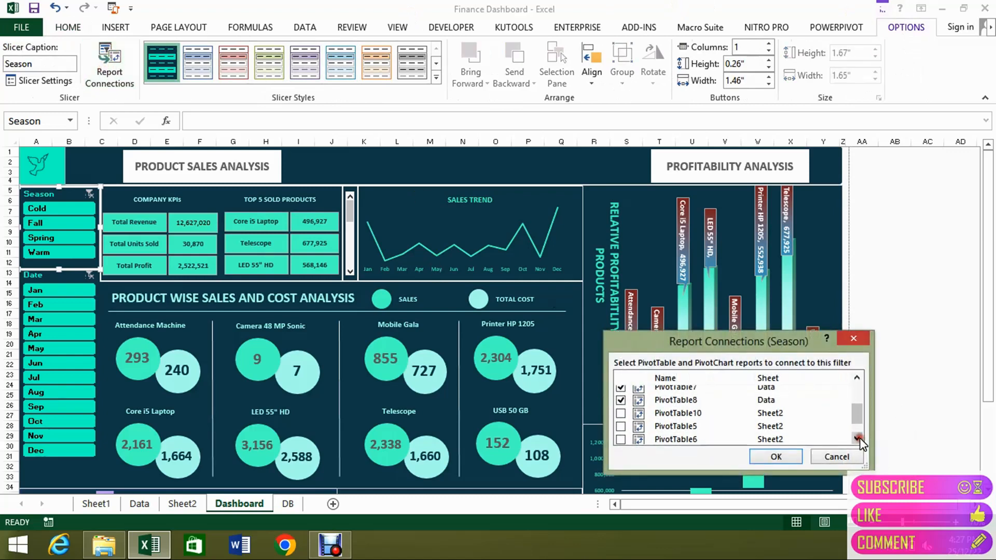
{"action": "left_click", "coordinate": [857, 439]}
{"action": "left_click", "coordinate": [857, 439]}
{"action": "left_click", "coordinate": [770, 464]}
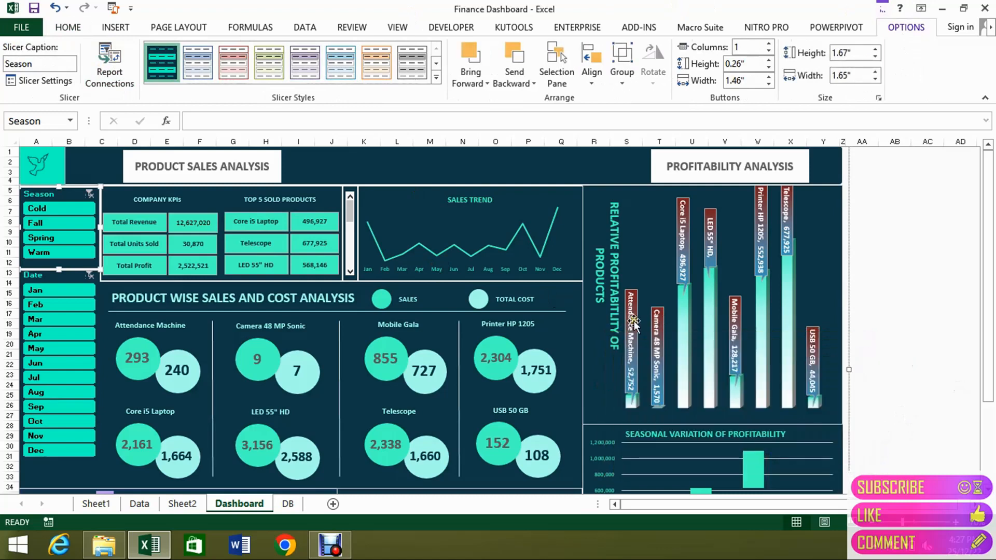
Filter the dashboard to Fall with the original Season slicer.
{"action": "left_click", "coordinate": [52, 225]}
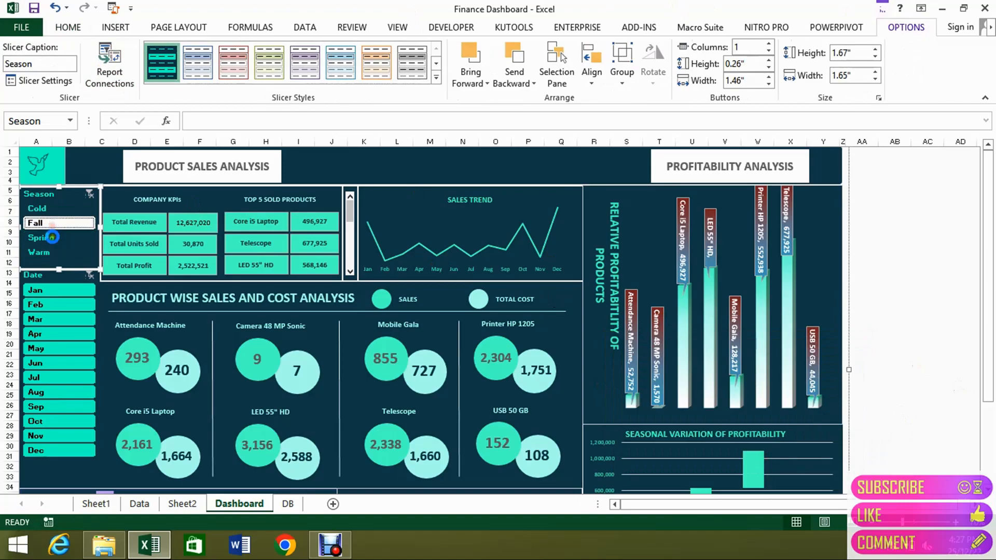